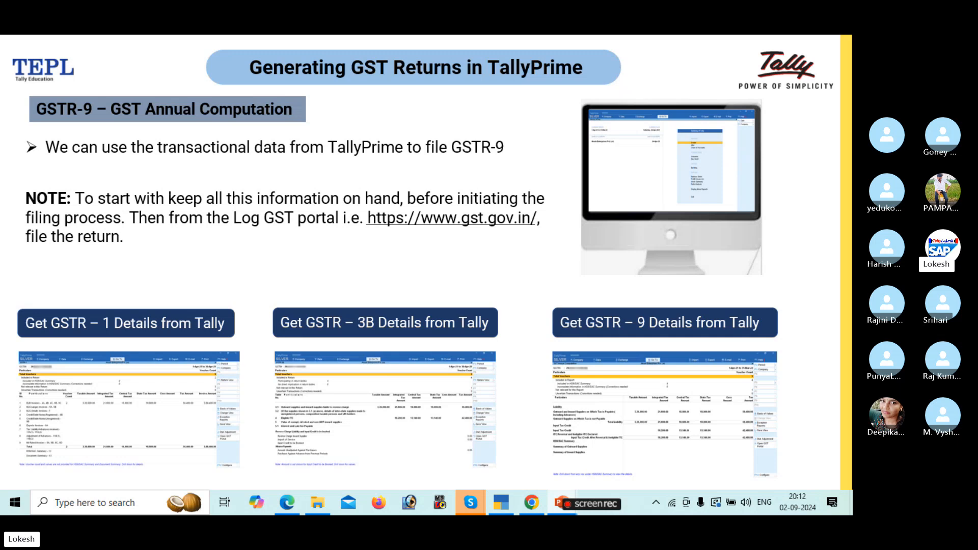
Advance past the two-invoice-types slide to the Q&A slide, then exit to editing view.
key("Right")
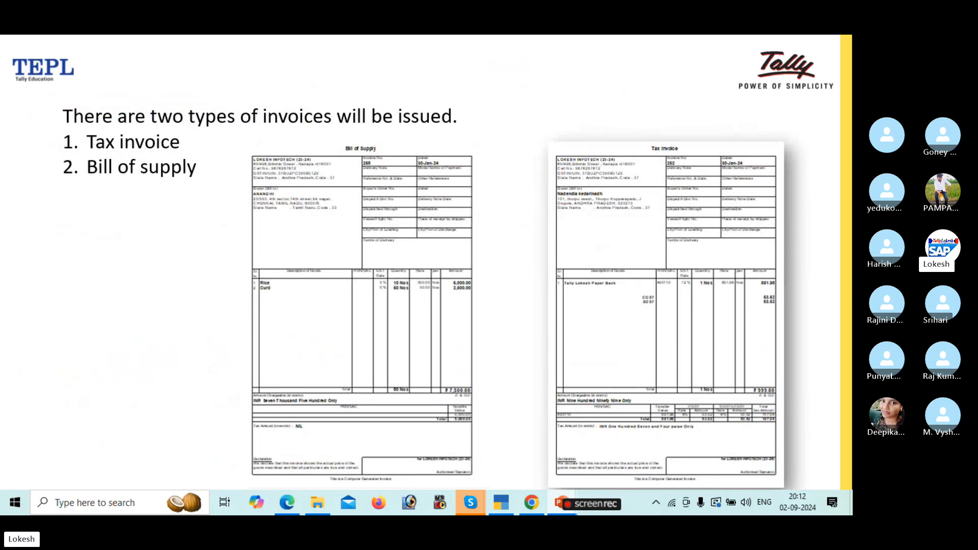
key("Right")
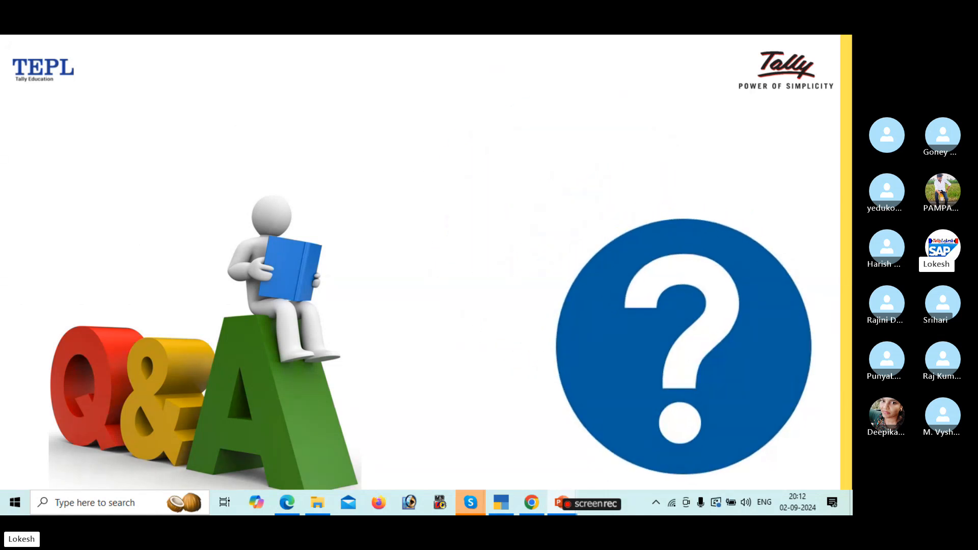
key("ctrl+s")
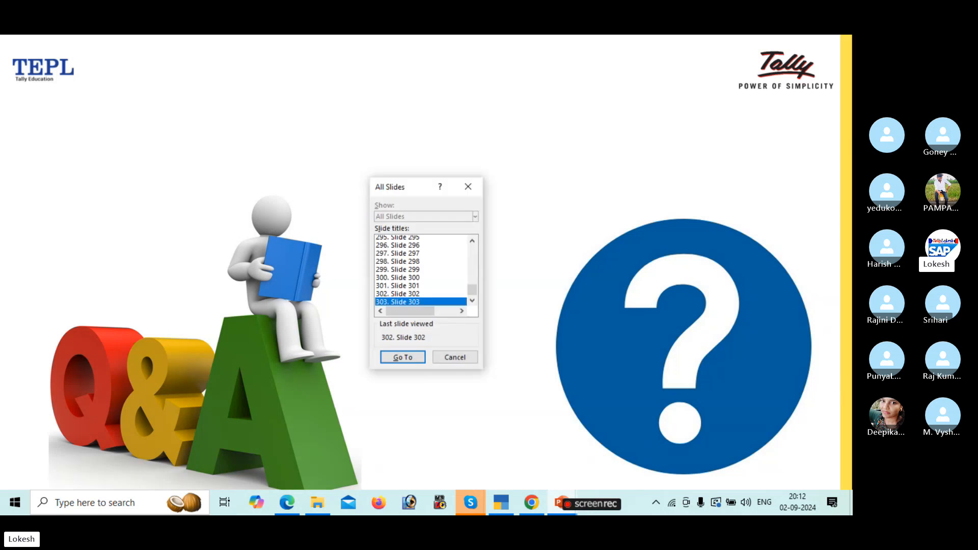
key("Escape")
key("Escape")
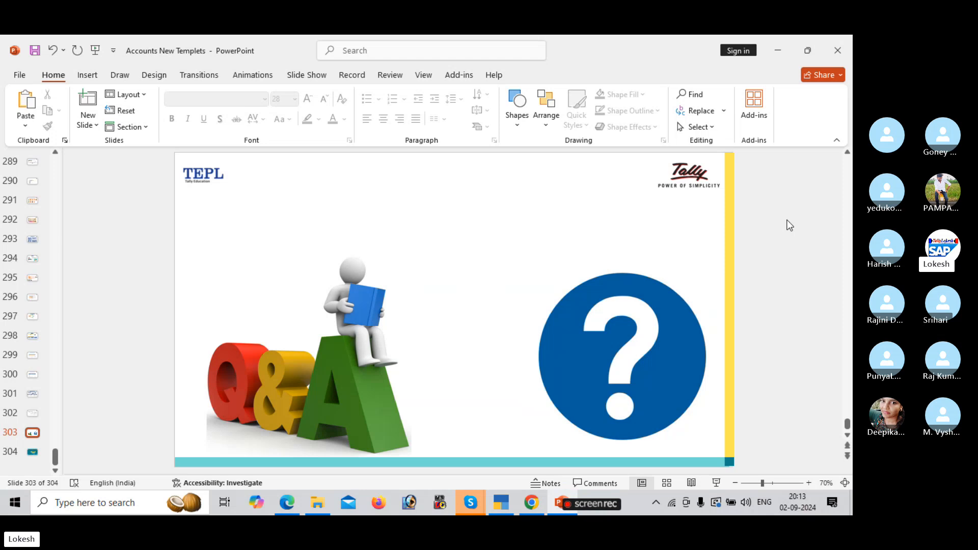
Bring the Tally course PDF to the front and scroll back through pages 80–85.
mouse_move(287, 503)
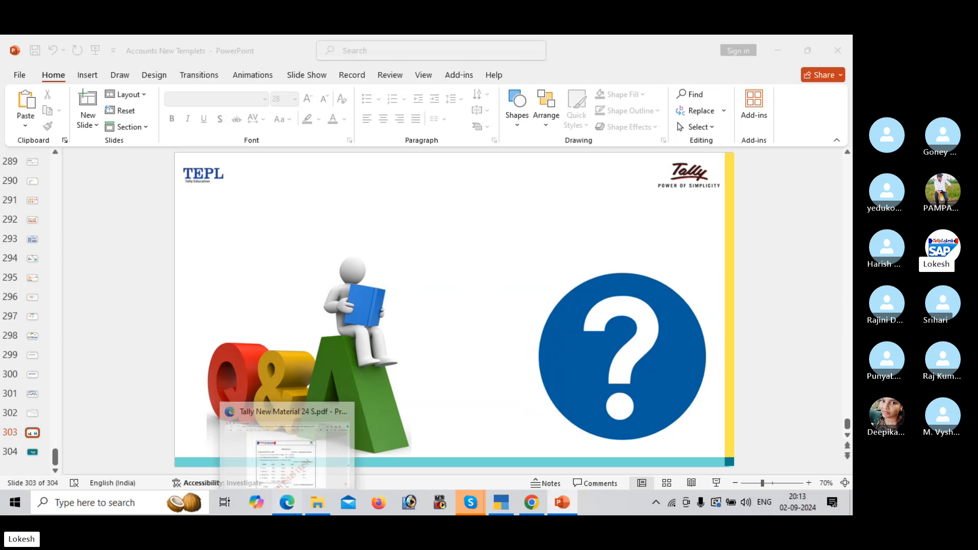
left_click(285, 448)
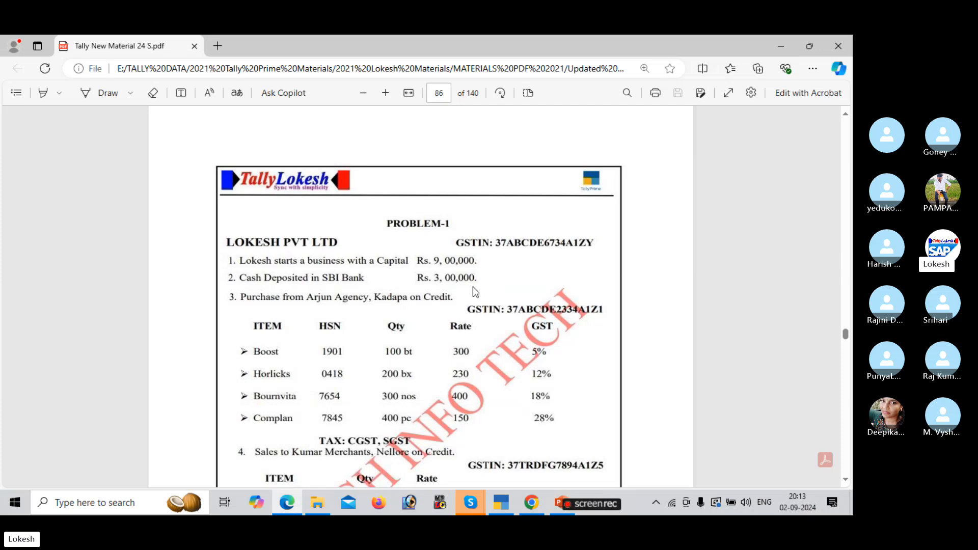
scroll(575, 235, "up", 5)
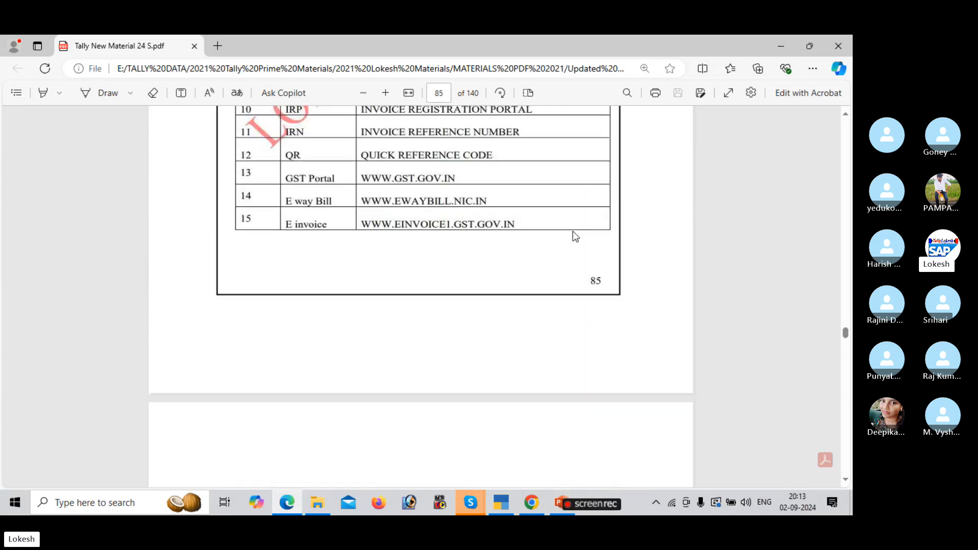
scroll(573, 231, "up", 6)
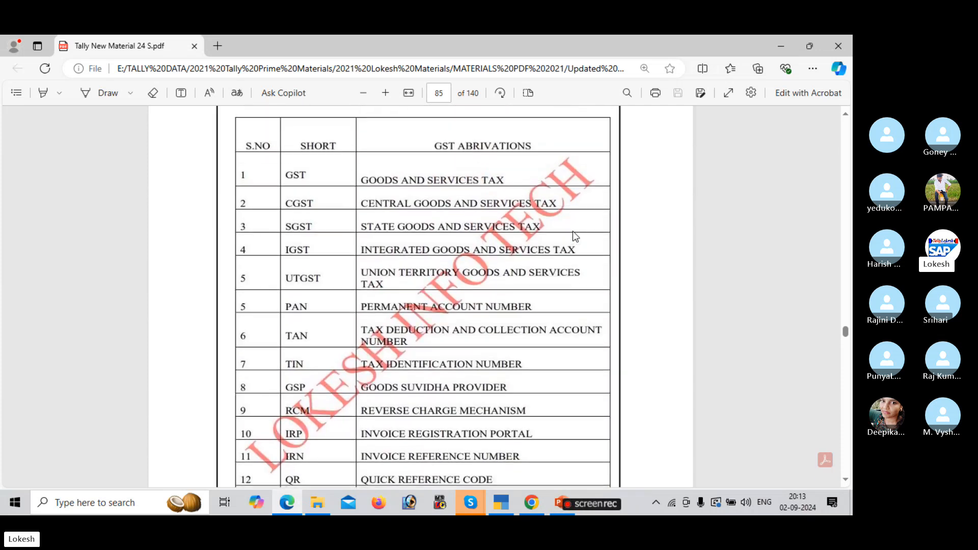
scroll(572, 231, "up", 1)
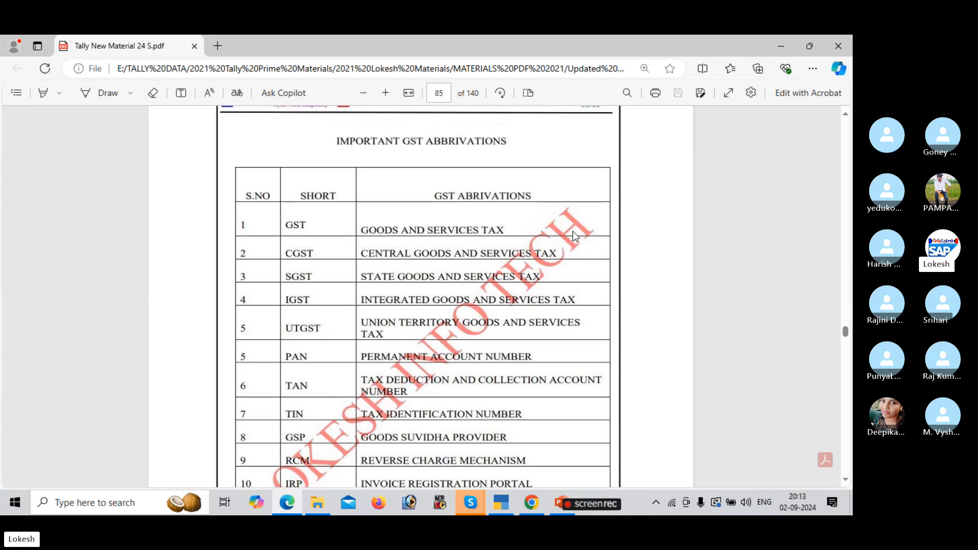
scroll(572, 231, "up", 9)
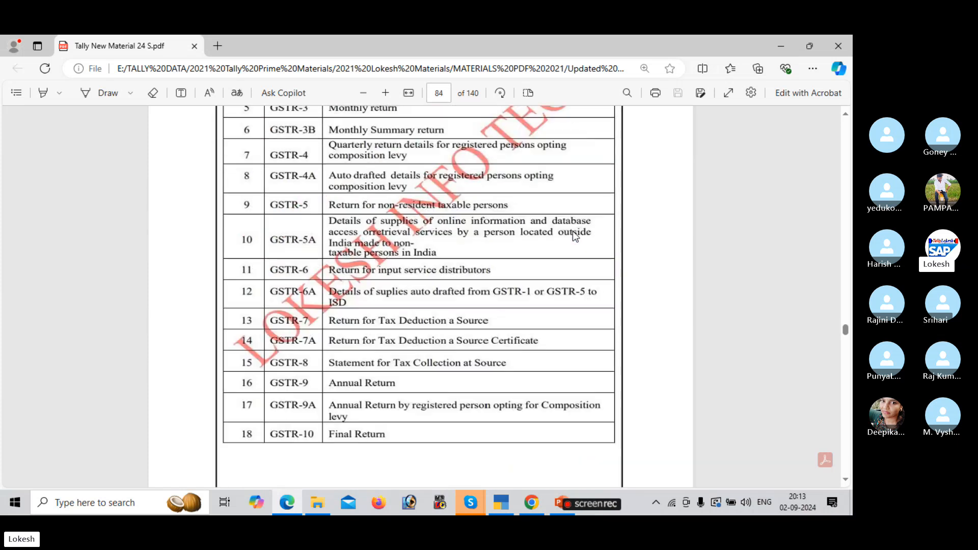
scroll(573, 231, "up", 4)
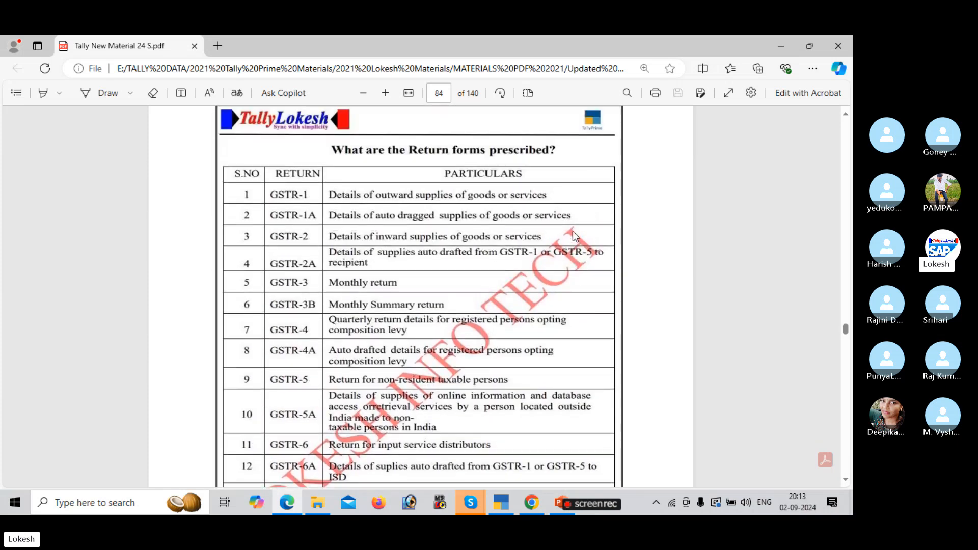
scroll(573, 233, "down", 4)
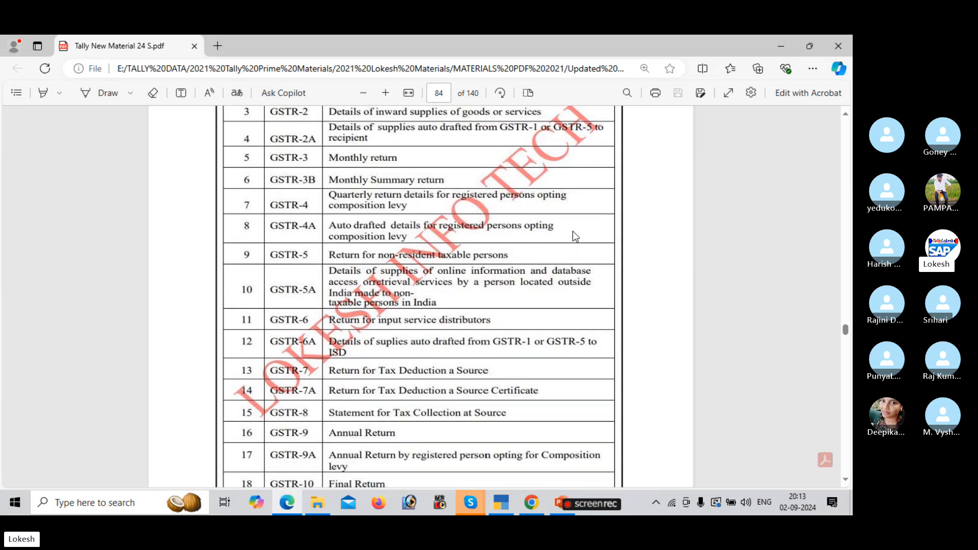
scroll(572, 231, "up", 15)
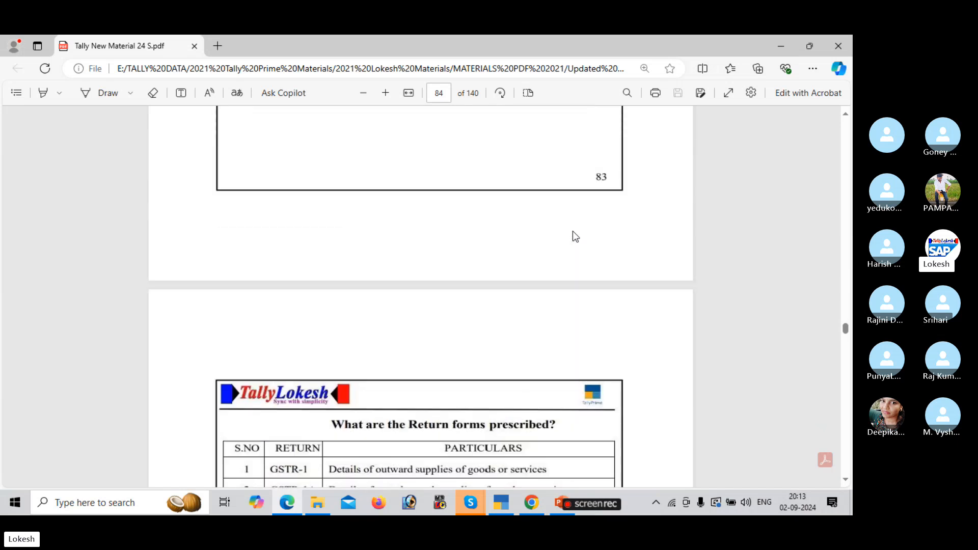
scroll(573, 231, "up", 5)
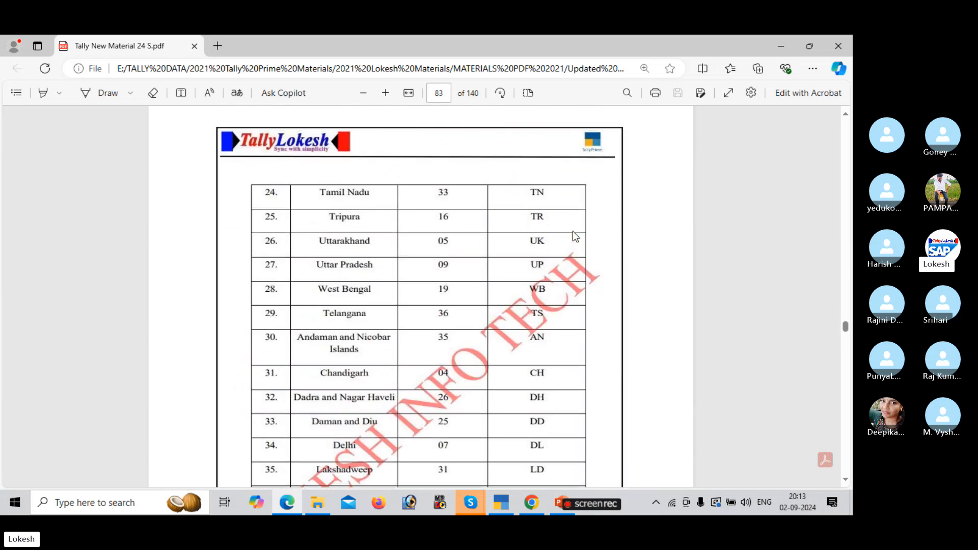
scroll(575, 236, "up", 13)
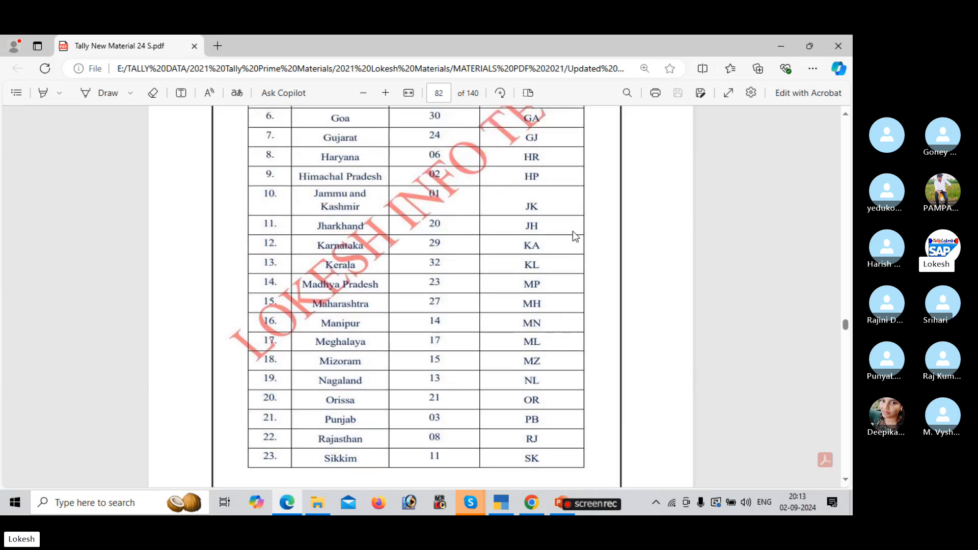
scroll(575, 235, "up", 2)
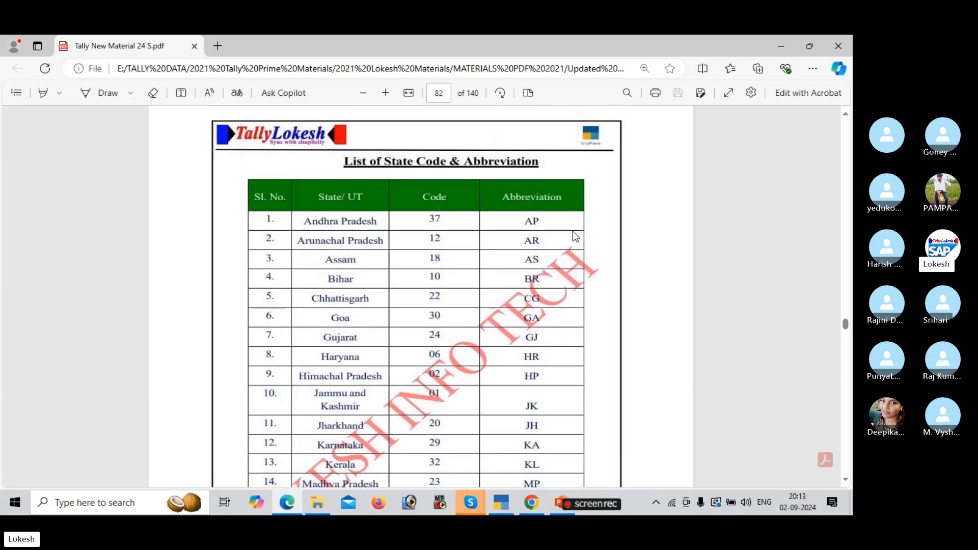
scroll(572, 232, "up", 9)
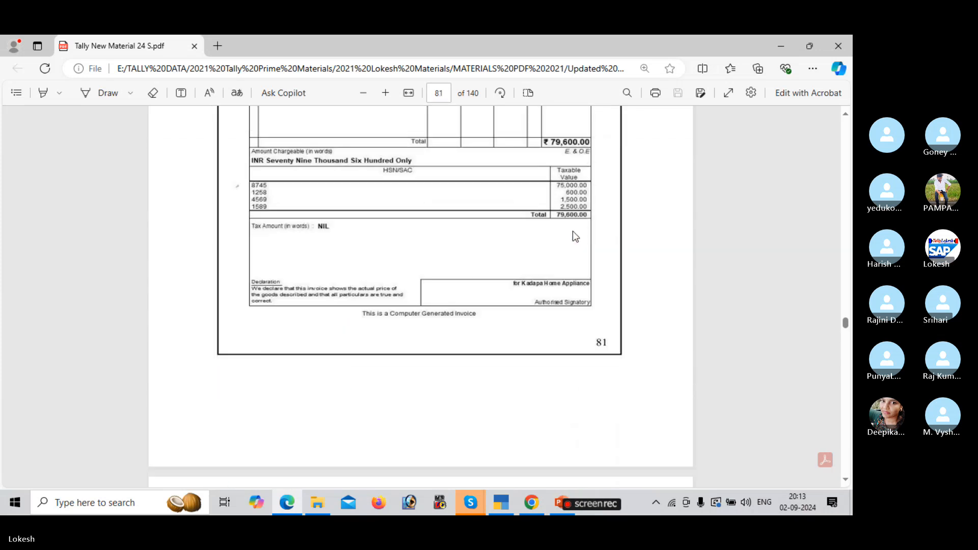
scroll(573, 230, "up", 5)
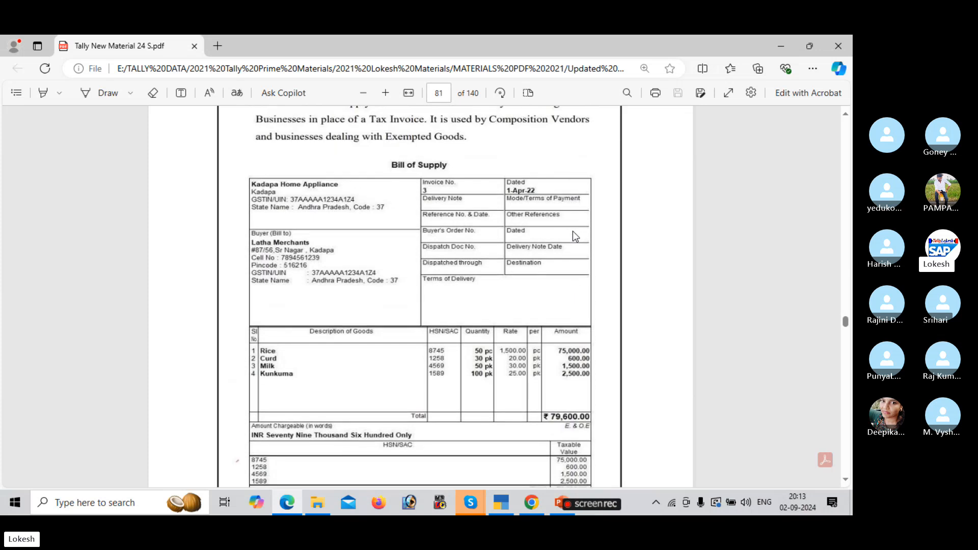
scroll(574, 233, "up", 15)
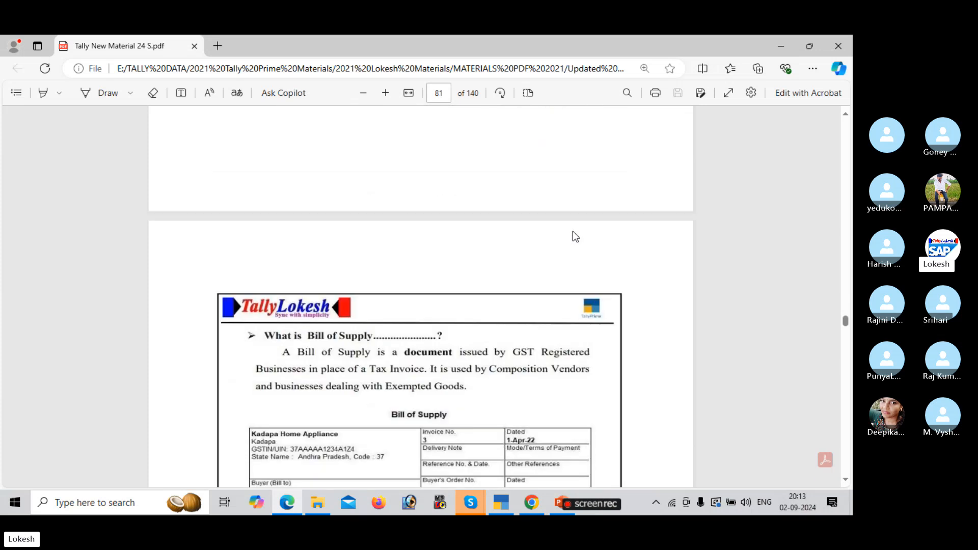
scroll(573, 231, "up", 4)
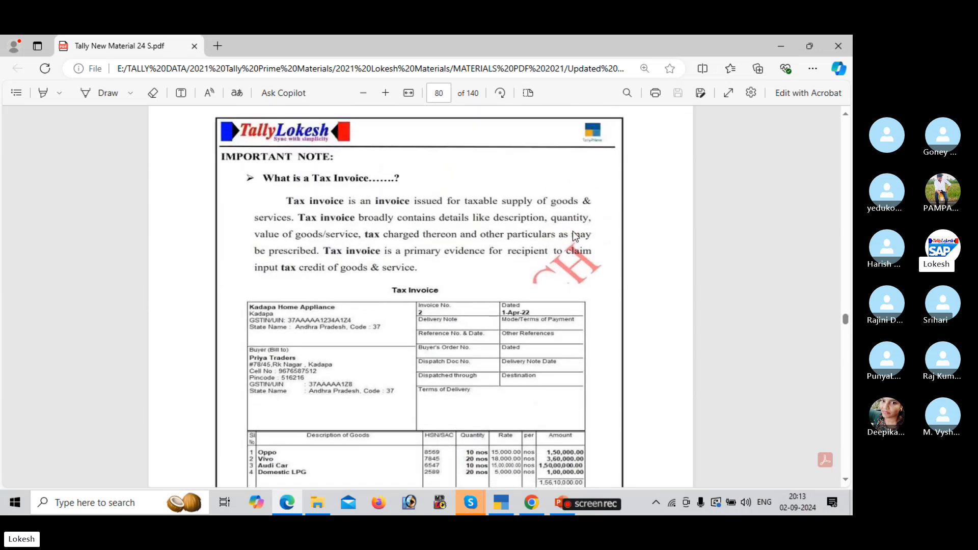
Page forward again and settle on page 86's PROBLEM-1 for Lokesh Pvt Ltd.
left_click(847, 378)
left_click(847, 377)
left_click(846, 377)
left_click(847, 377)
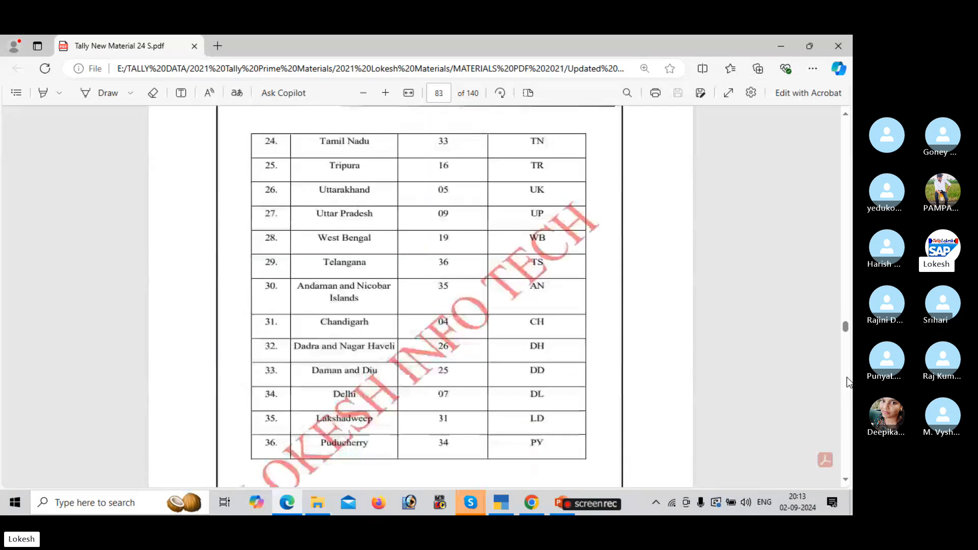
left_click(847, 377)
left_click(846, 377)
left_click(847, 377)
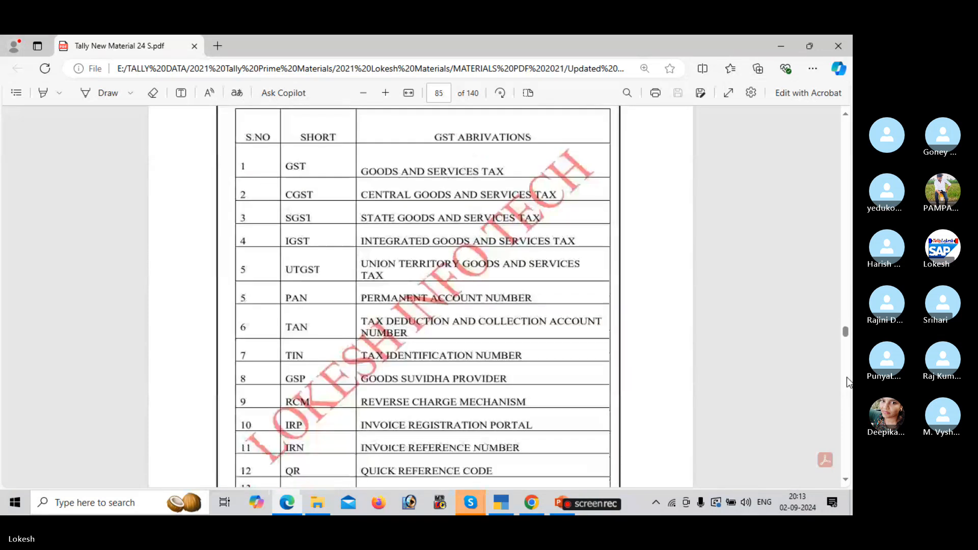
left_click(847, 377)
left_click(847, 377)
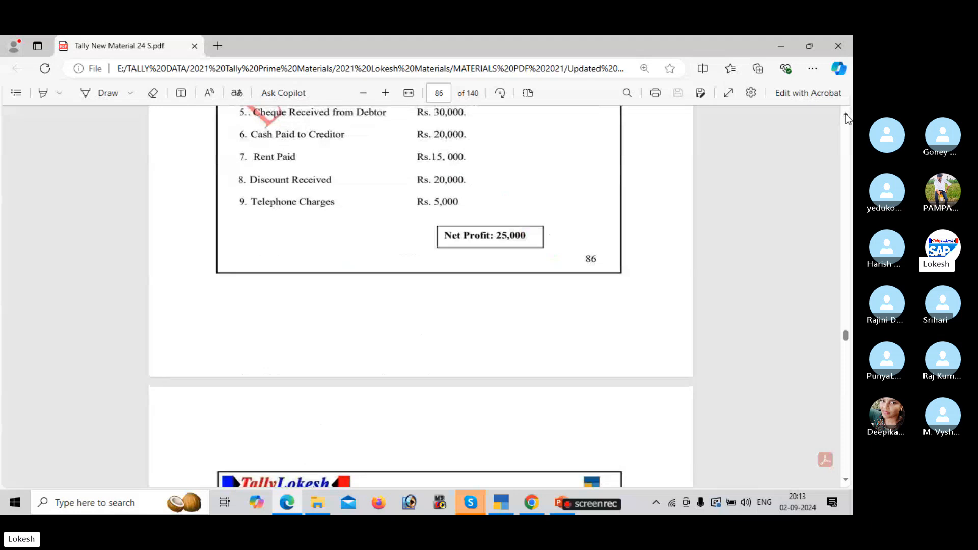
left_click(846, 115)
left_click_drag(845, 116, 846, 116)
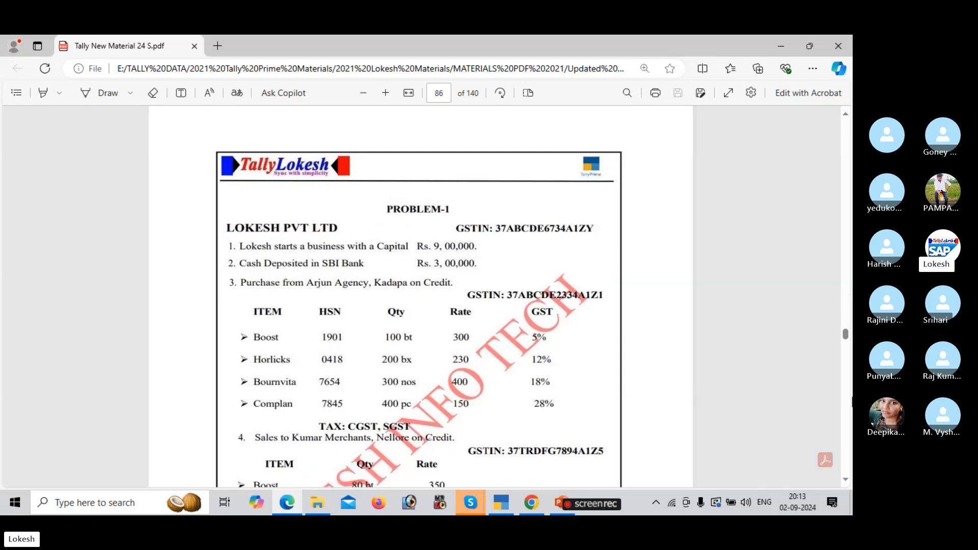
scroll(699, 387, "down", 1)
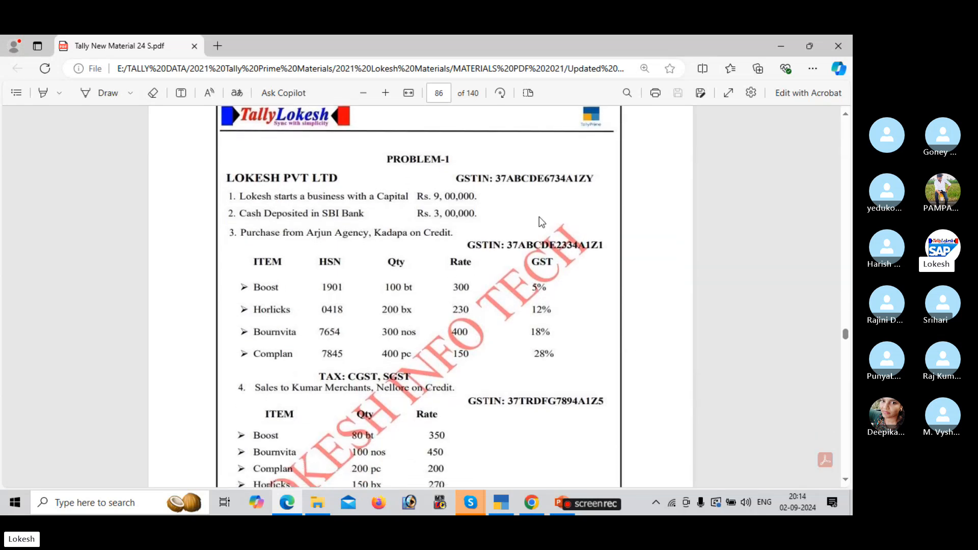
In TallyPrime, start a new company named 'Lokesh Pvt Ltd 02'.
mouse_move(501, 501)
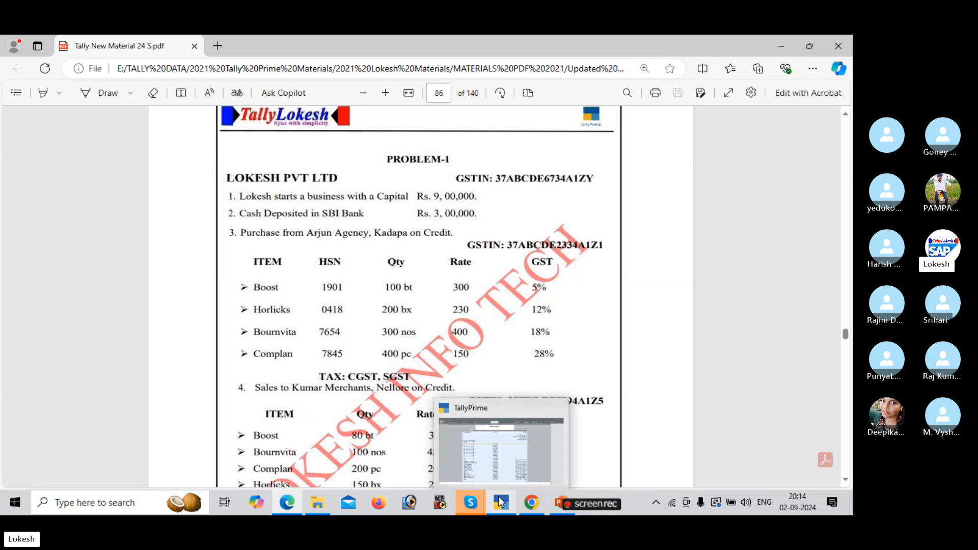
left_click(522, 442)
key("Up")
key("Up")
key("Up")
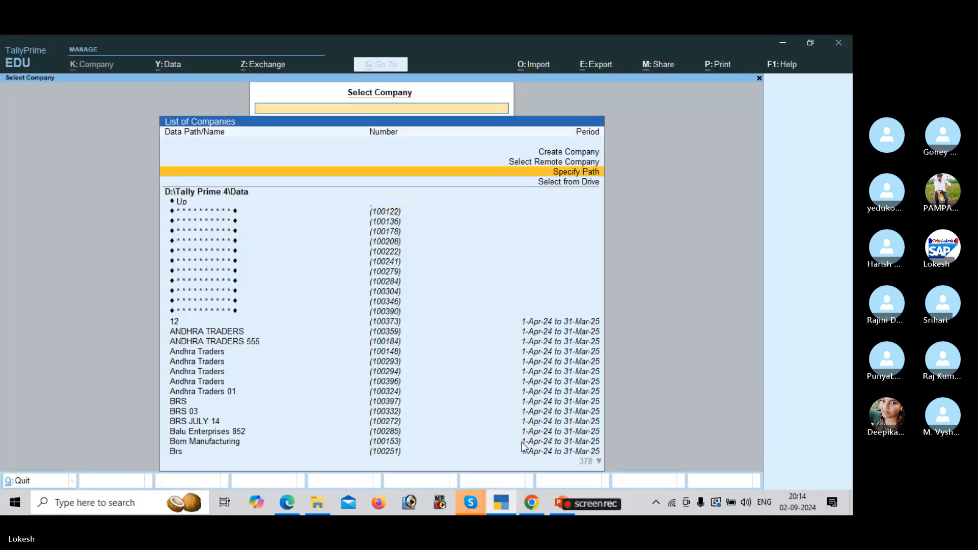
key("Up")
key("Up")
key("Return")
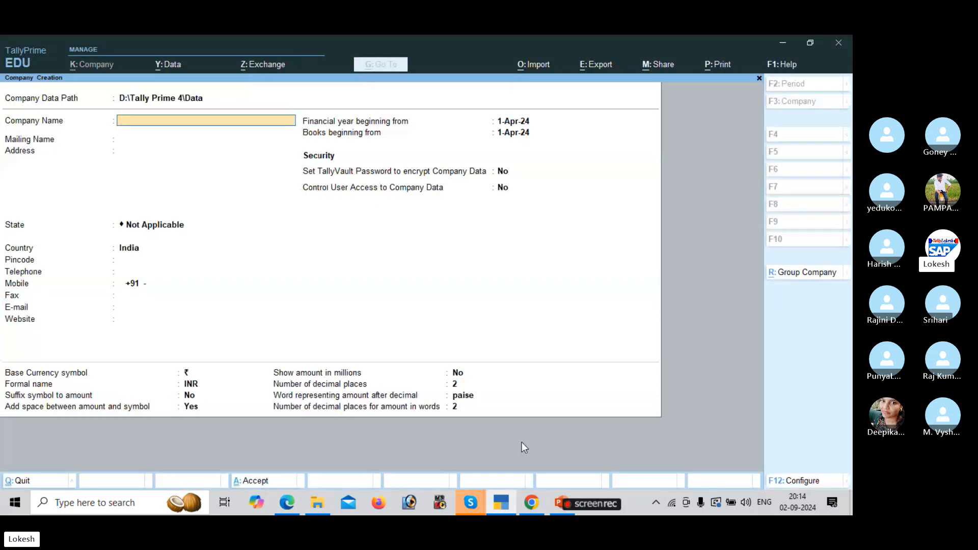
type("Lokes")
key("BackSpace")
type("esh Pvt Ltd")
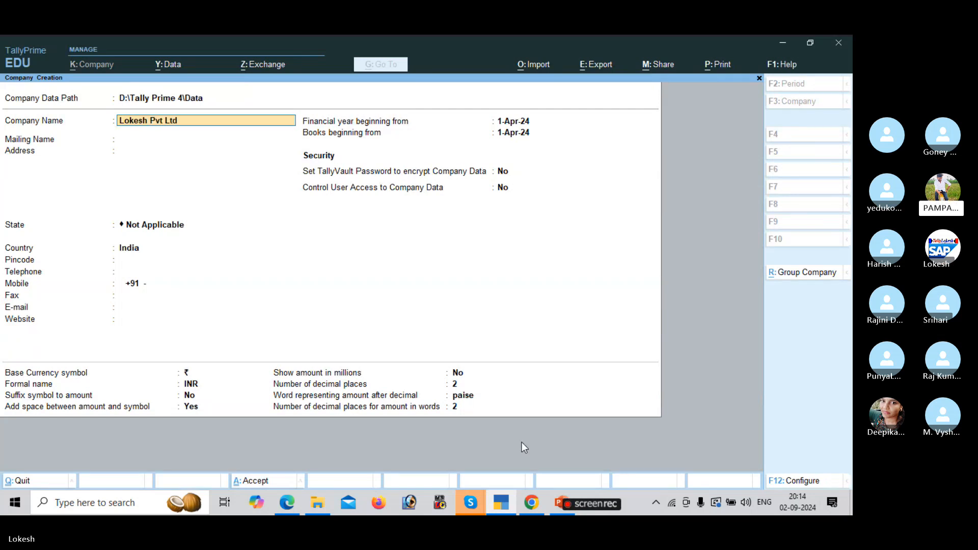
type(" 02")
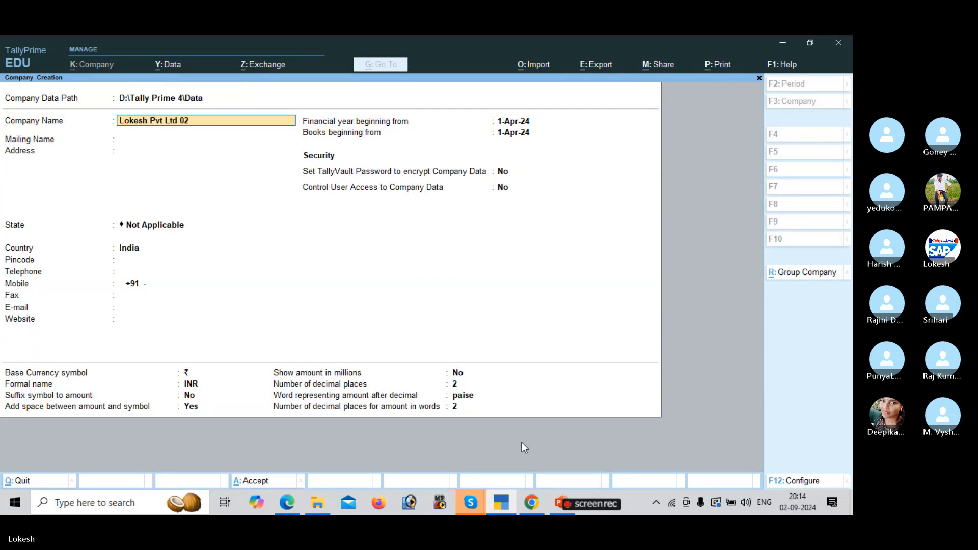
key("Return")
Enter the company's address and pincode, with state Andhra Pradesh.
key("Return")
key("Return")
key("Down")
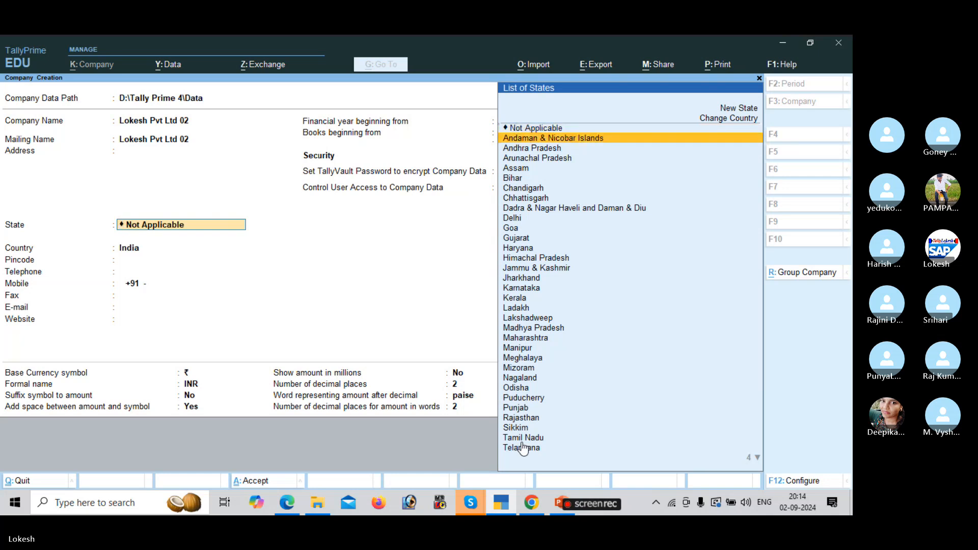
key("Down")
key("Return")
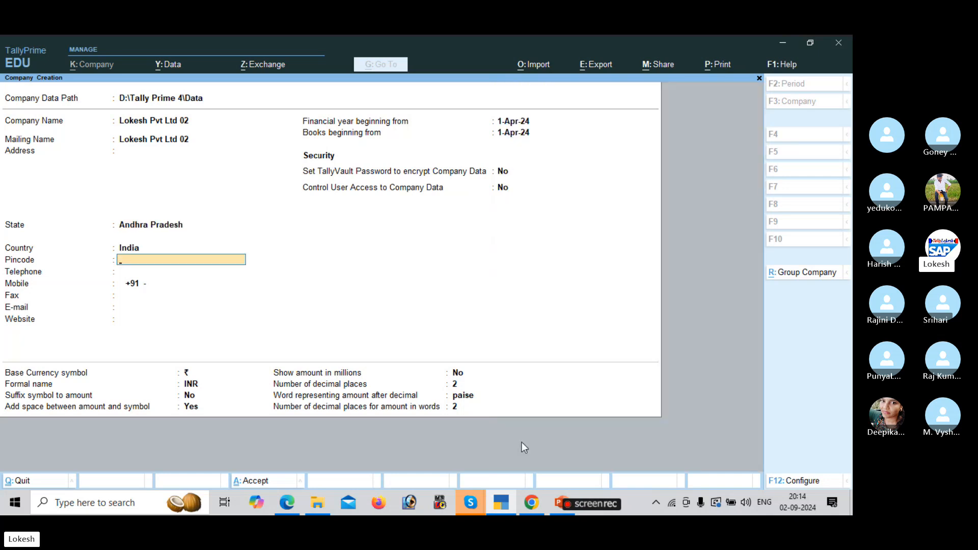
key("BackSpace")
key("BackSpace")
key("BackSpace")
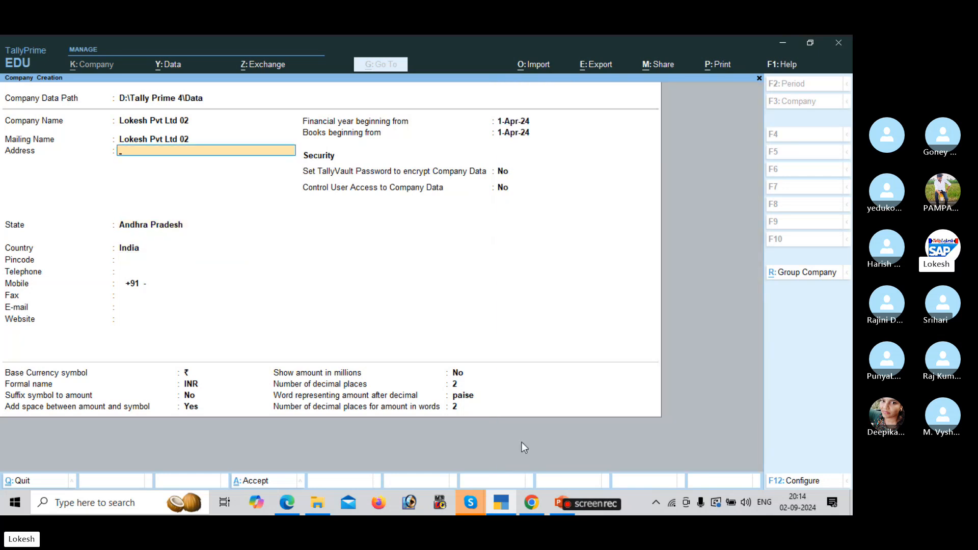
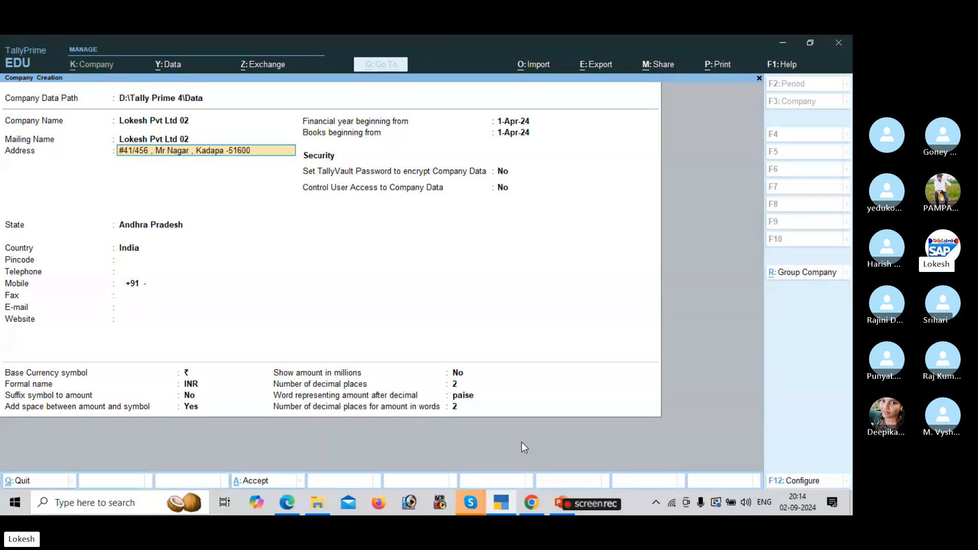
key("Return")
key("Return")
key("Return")
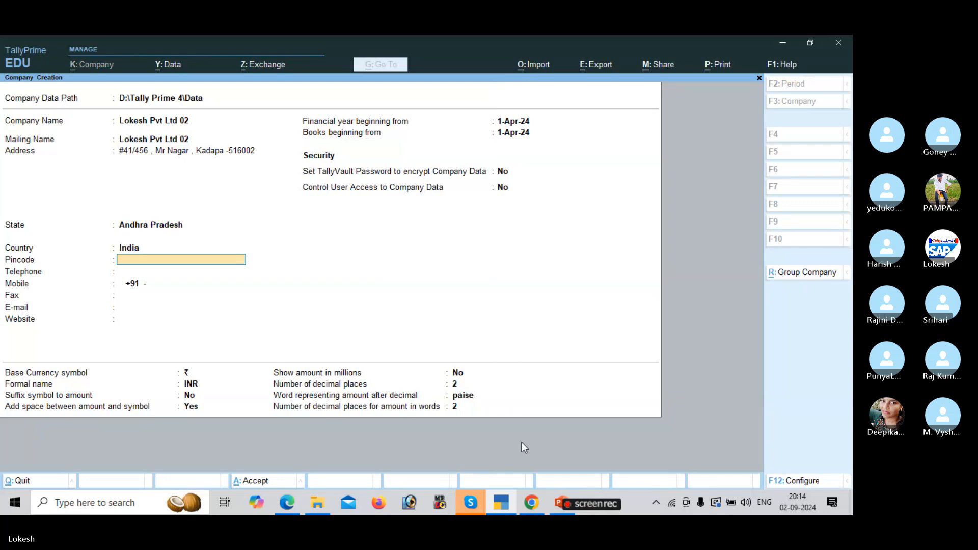
type("516002")
key("Return")
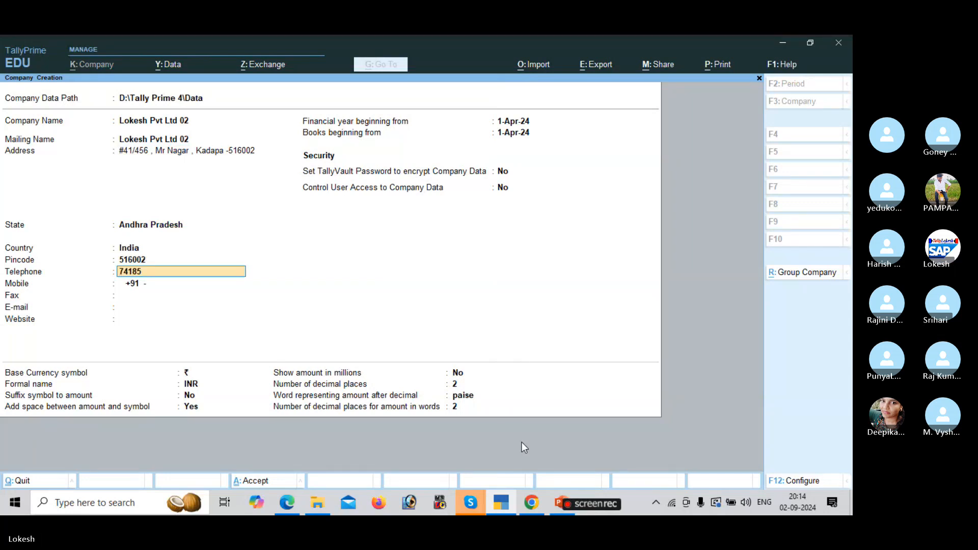
Fill in the telephone, mobile, fax, e-mail and website, reaching the Accept prompt.
key("Return")
type("9")
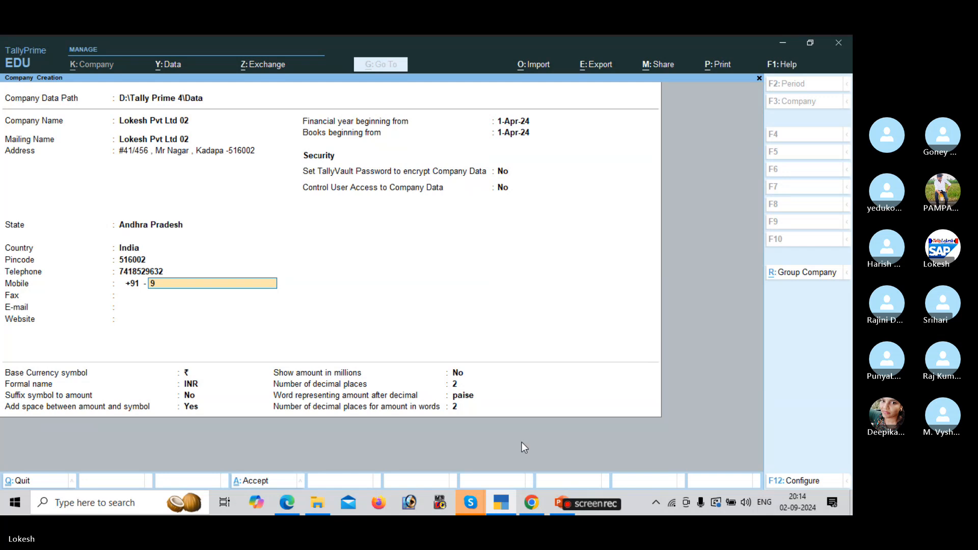
type("63852741")
key("Return")
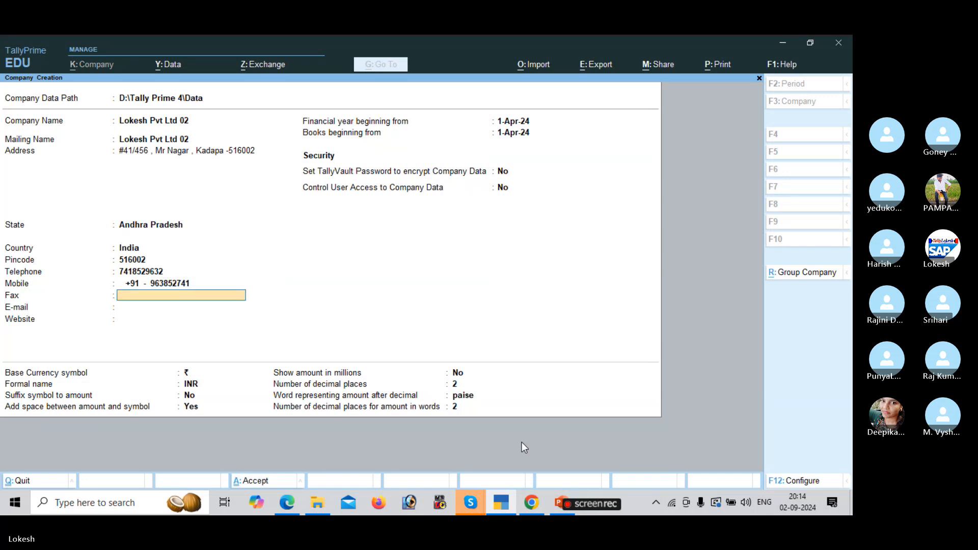
type("859632")
key("Return")
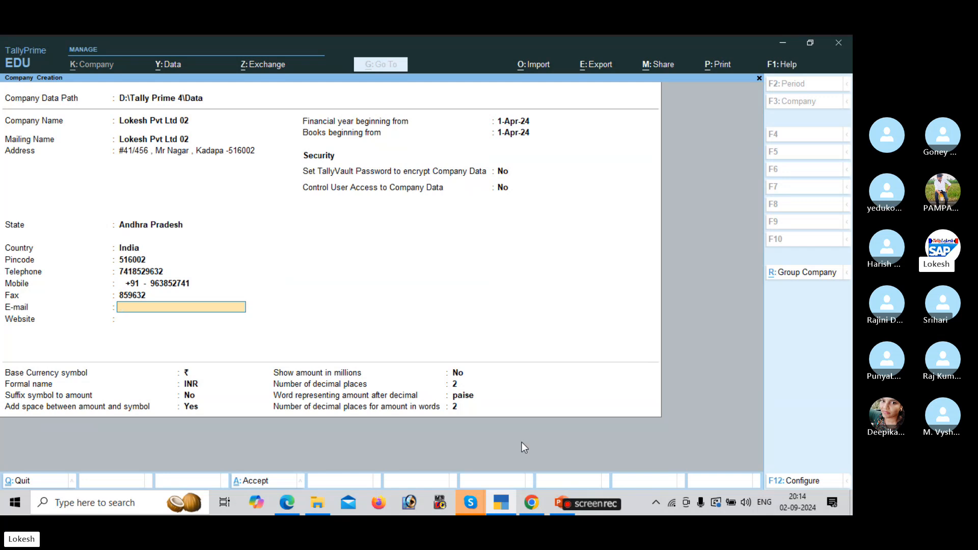
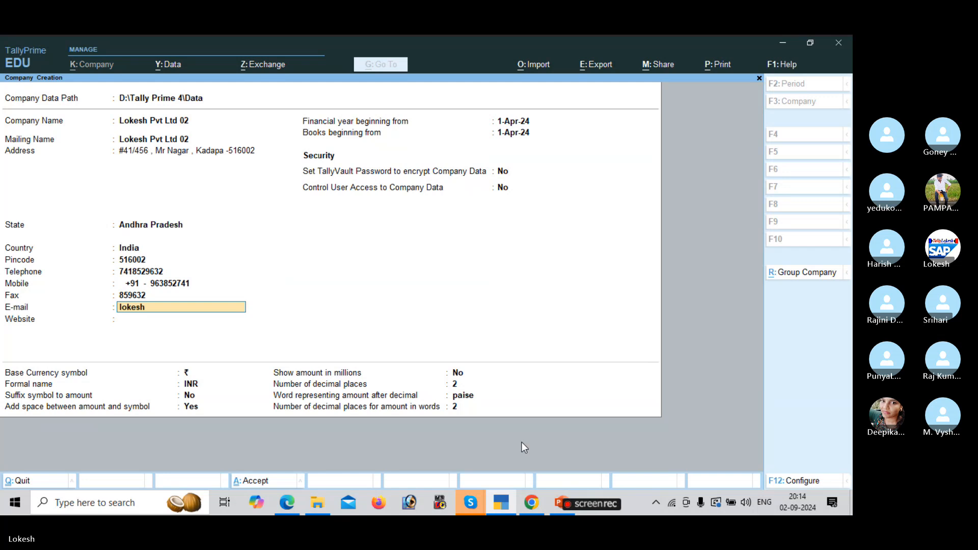
key("Return")
type("www")
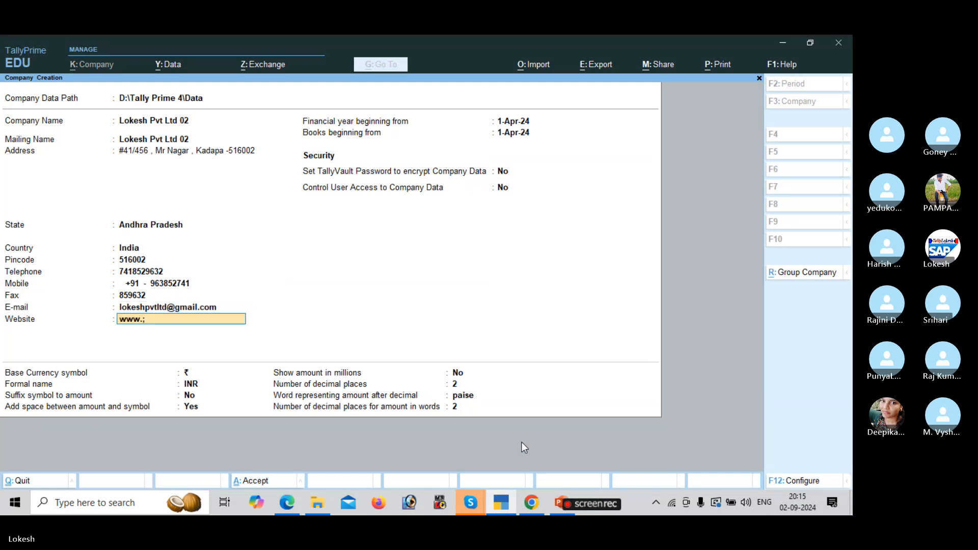
type(".lokeshpvtltd.com")
key("Return")
key("Return")
key("Return")
key("Return")
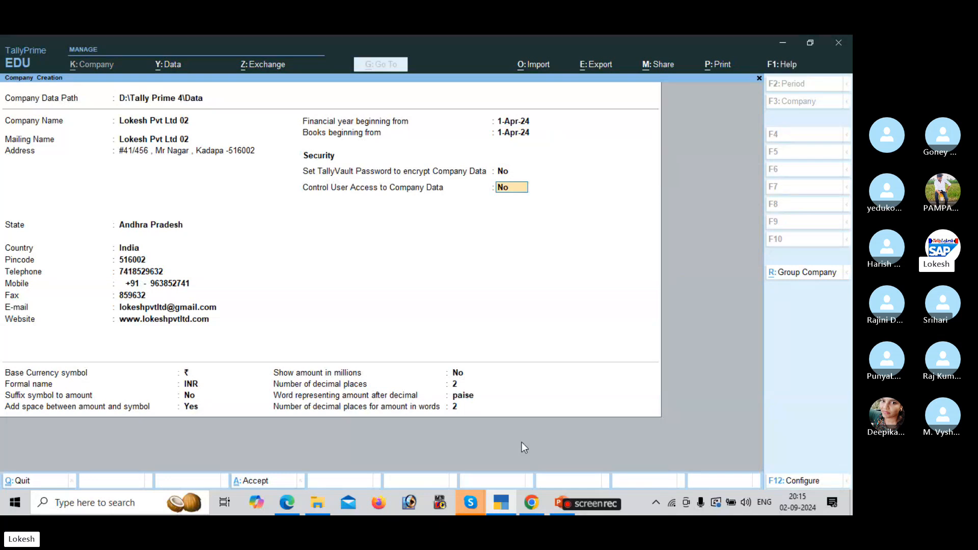
key("Return")
key("Return")
key("Return")
key("Return")
key("Return")
key("Return")
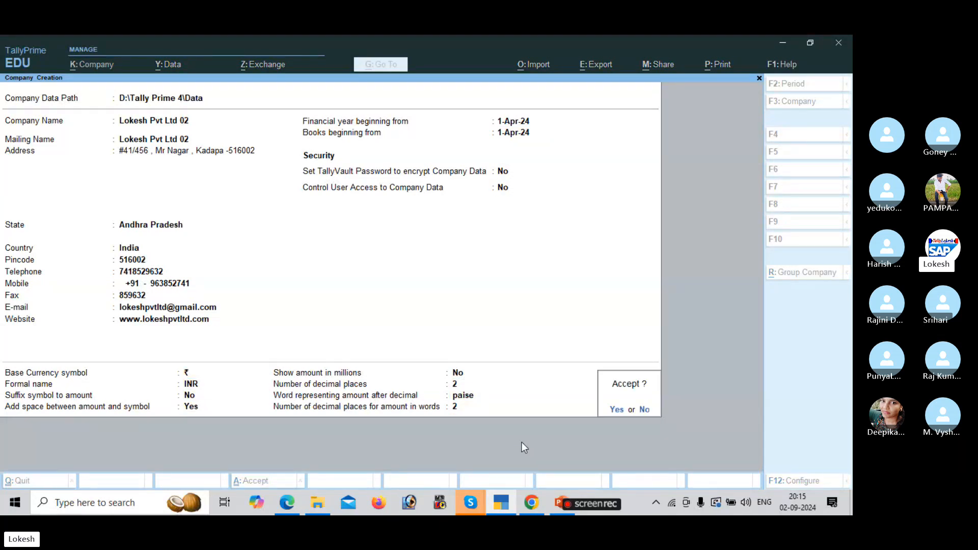
Accept the new company and set Enable Bill-wise entry to No, moving down to GST.
key("Return")
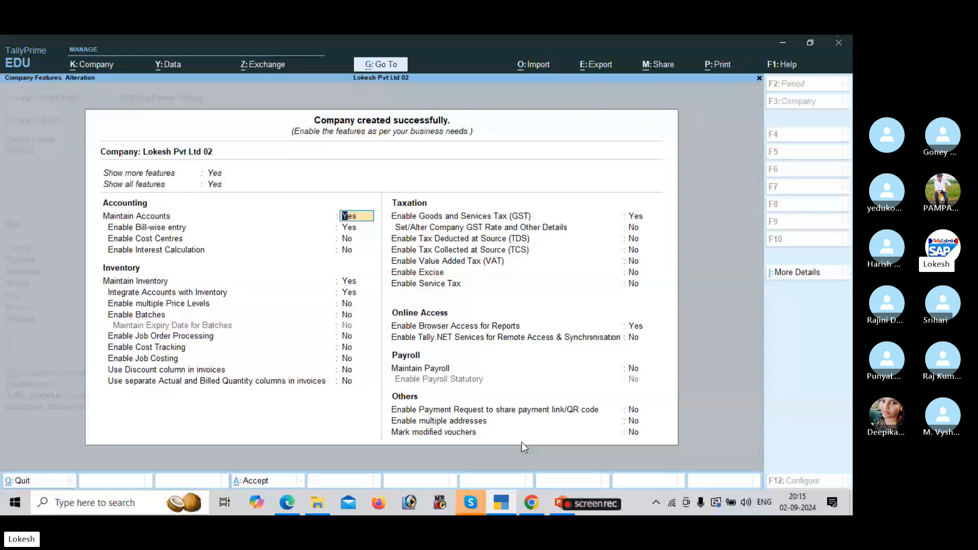
key("Return")
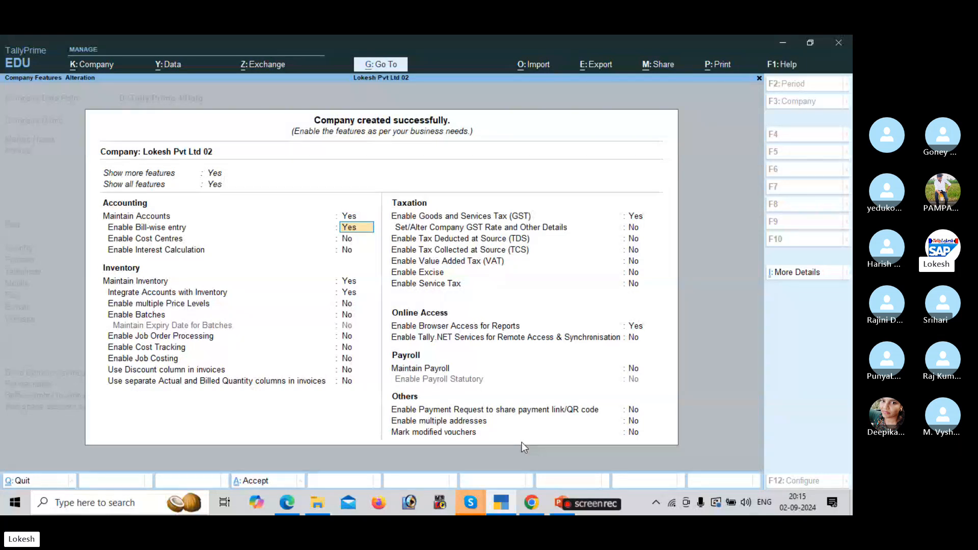
type("n")
key("Return")
key("Return")
key("Return")
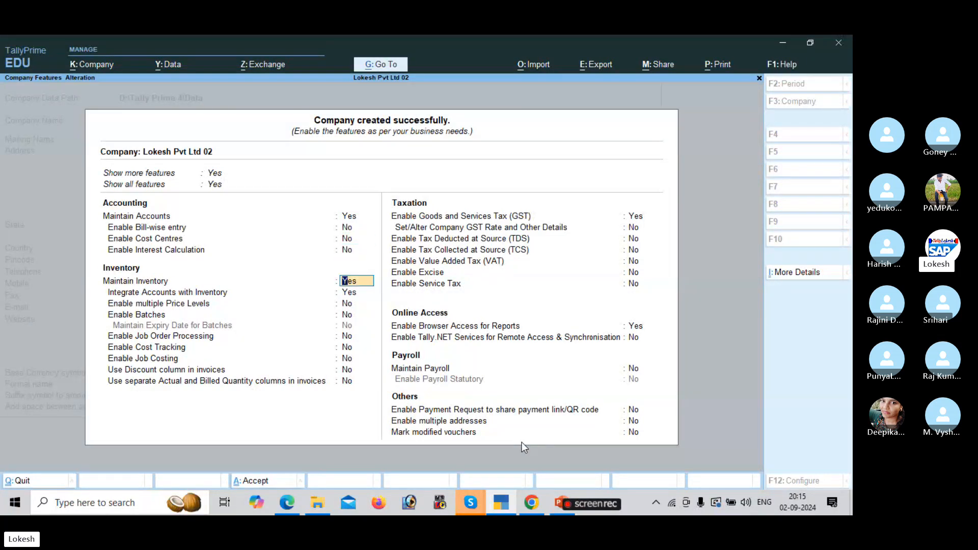
key("Return")
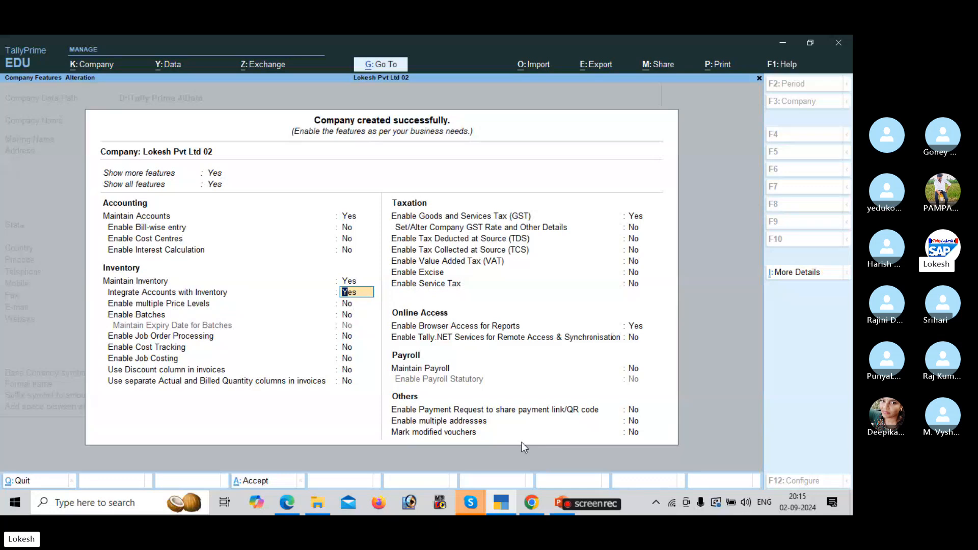
key("Return")
key("Return")
key("Return")
key("Return")
key("Return")
key("Return")
key("Return")
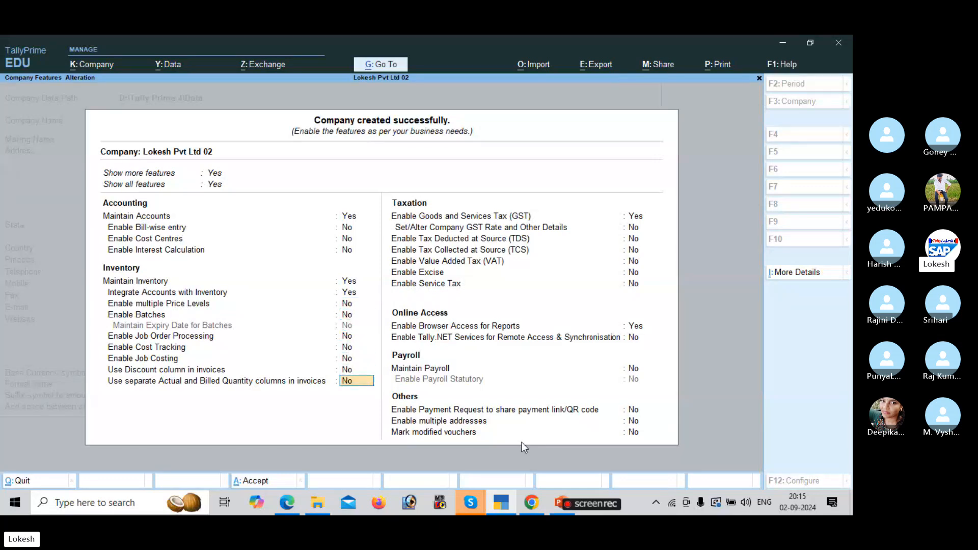
key("Return")
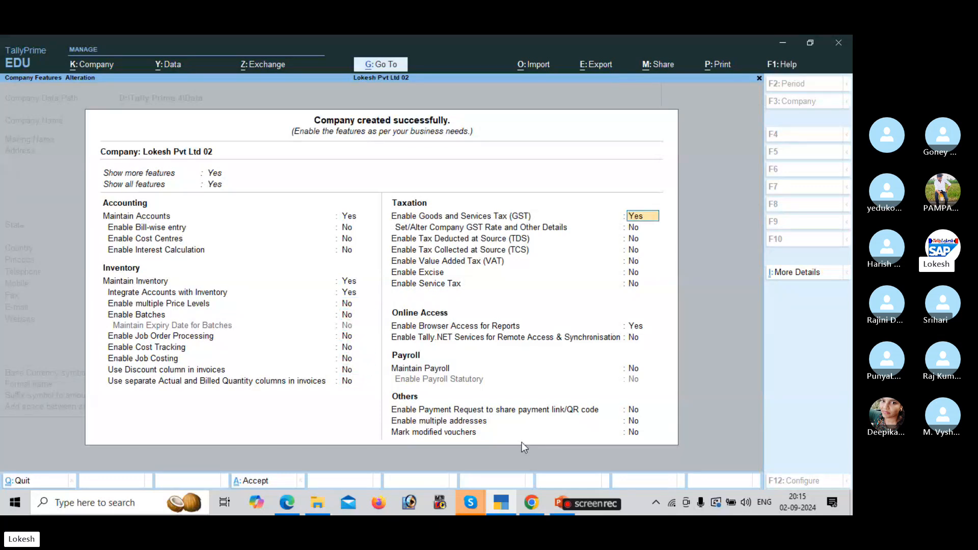
Open GST registration details, keeping Andhra Pradesh and the Regular registration type.
key("Return")
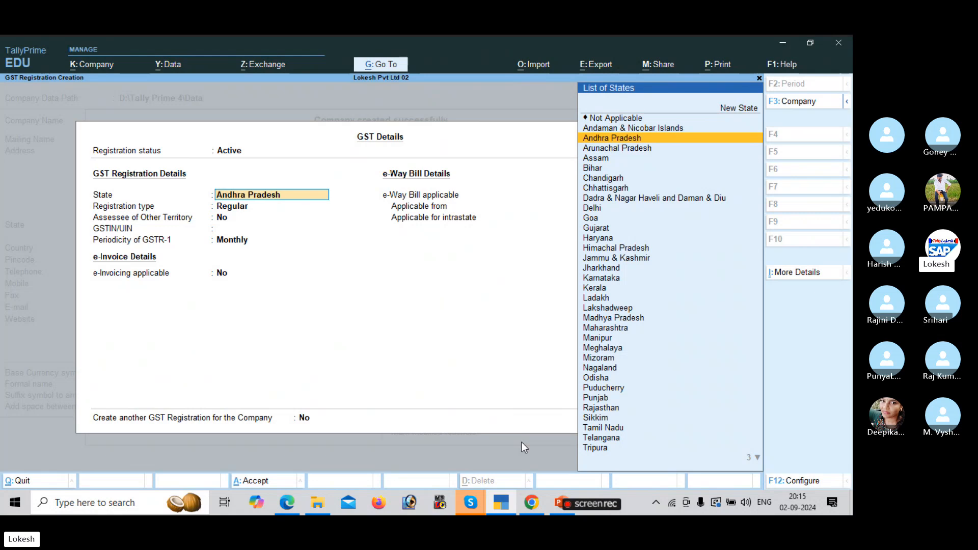
key("Return")
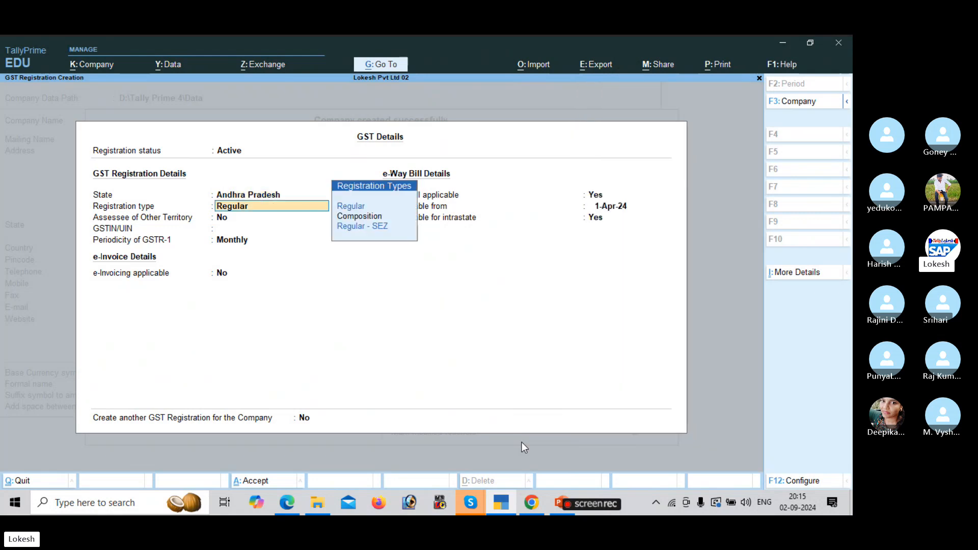
key("Down")
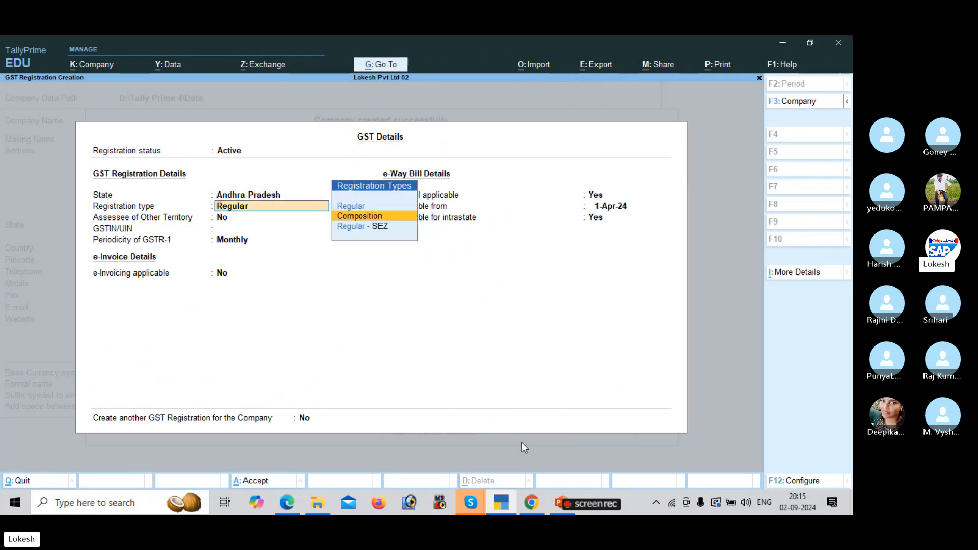
key("Down")
key("Up")
key("Up")
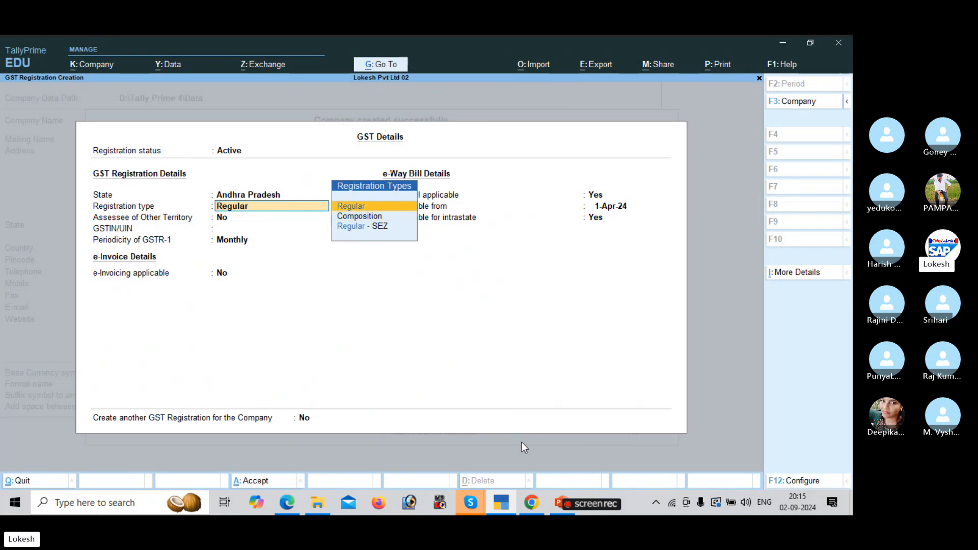
key("Down")
key("Down")
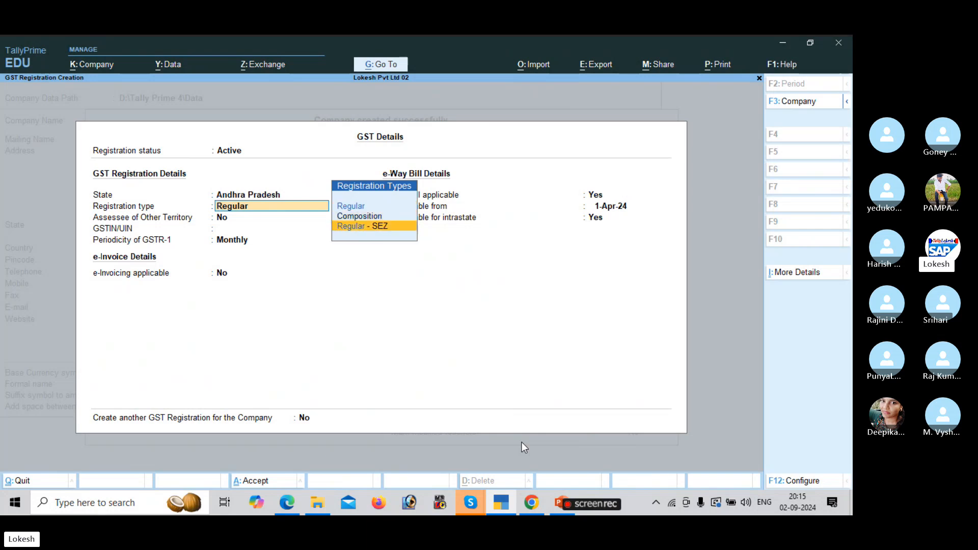
key("Up")
key("Up")
key("Return")
key("Return")
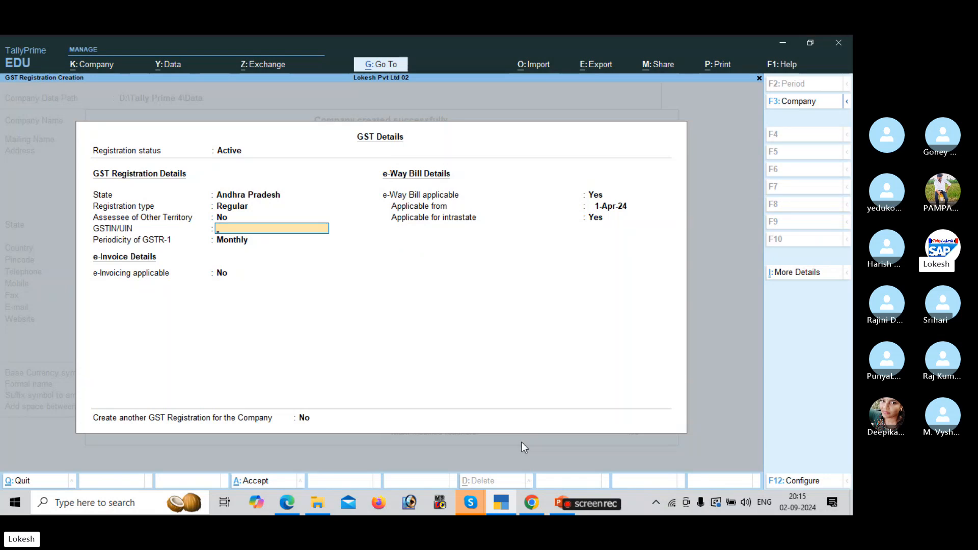
Enter the company GSTIN from the problem sheet, keep monthly GSTR-1, and pass e-Way Bill fields.
key("alt")
key("alt+Tab")
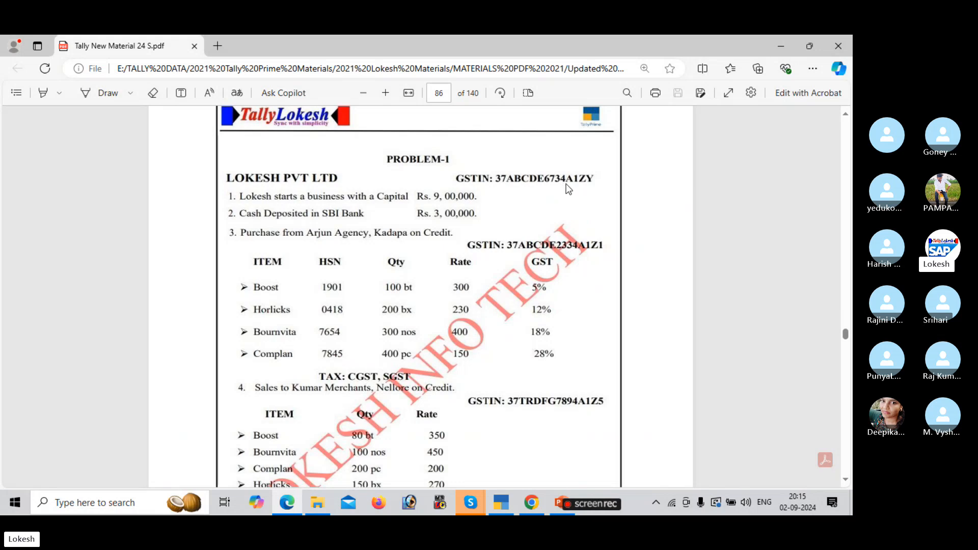
key("alt+Tab")
type("7")
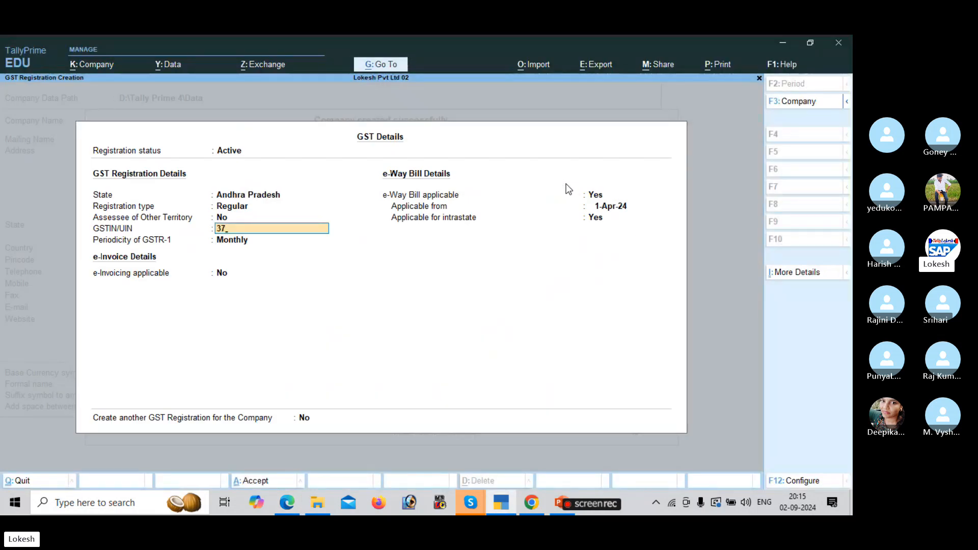
type("ABCDE")
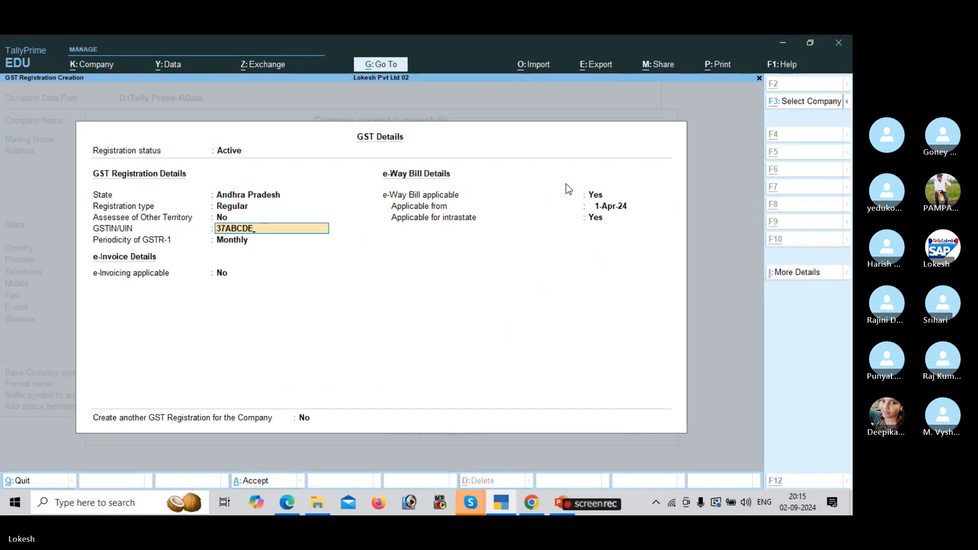
key("alt+Tab")
key("alt+Tab")
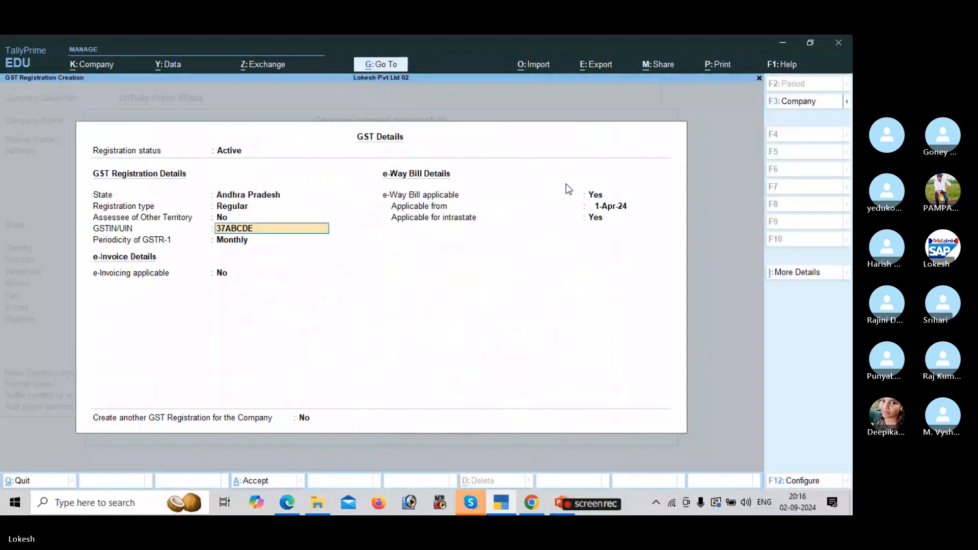
type("6734")
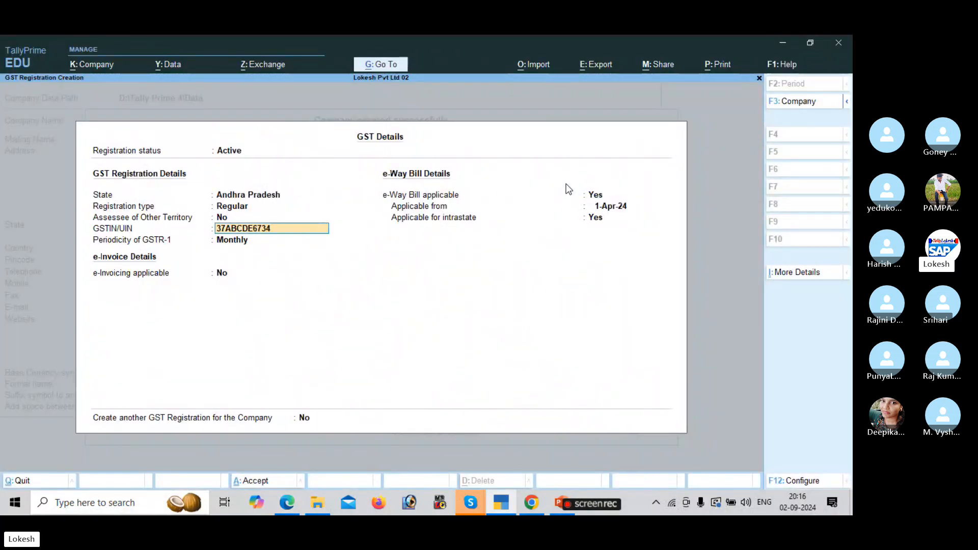
key("alt+Tab")
key("alt+Tab")
type("A1ZY")
key("Return")
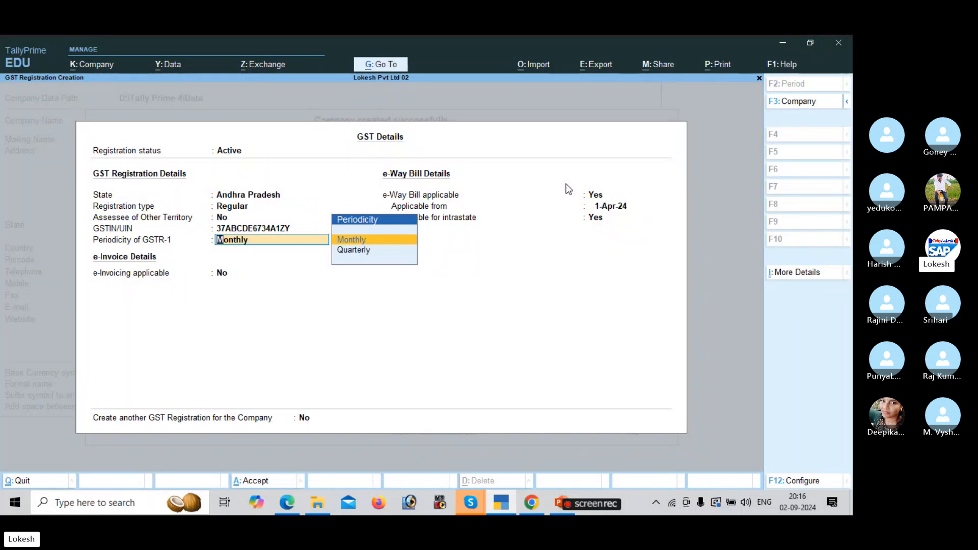
key("Return")
key("Return")
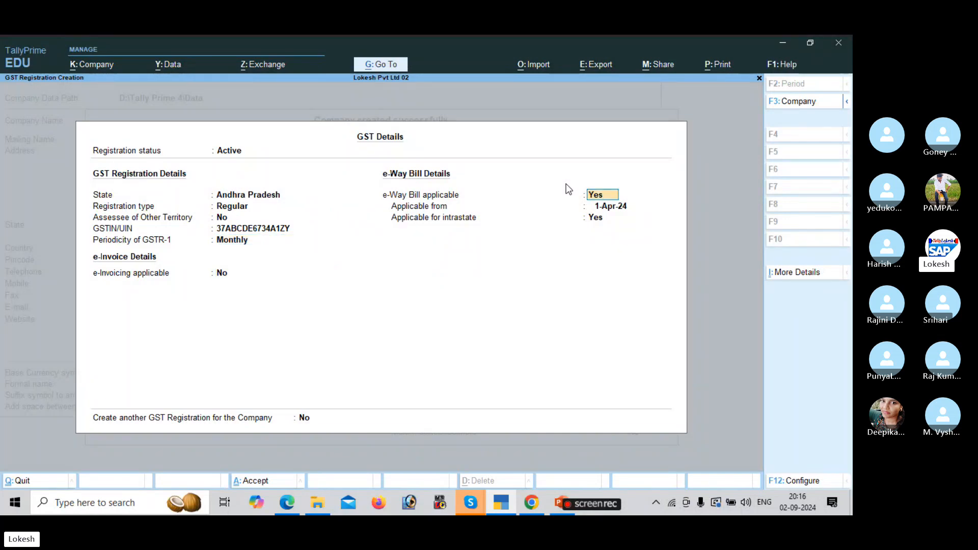
key("Return")
key("Return")
key("Return")
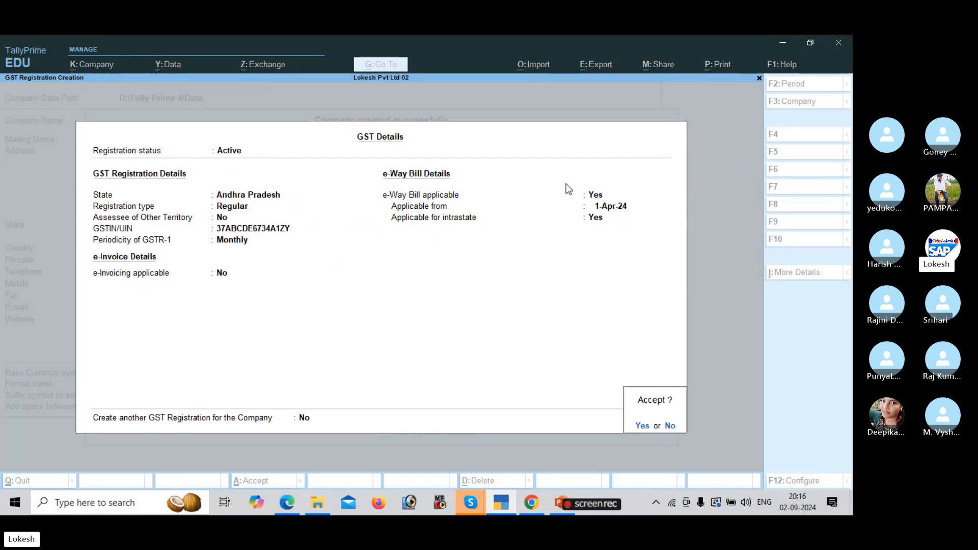
key("Return")
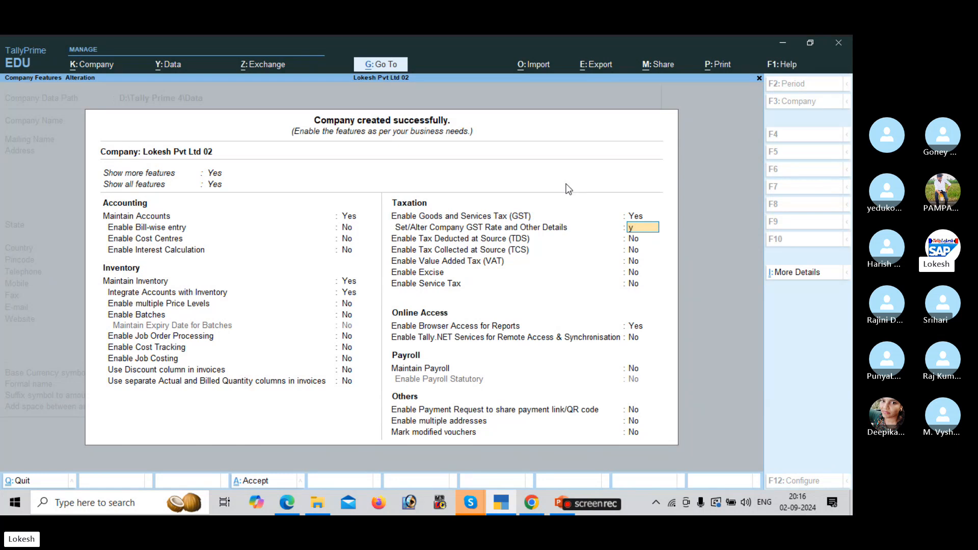
Leave HSN/SAC Not Defined, quit the GST rate screen, and set Set/Alter GST Rate to No.
key("y")
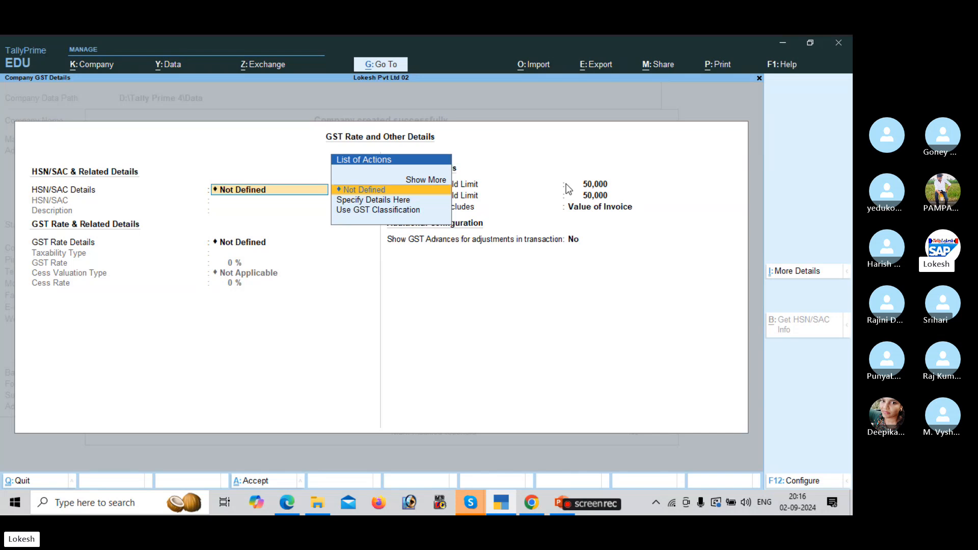
key("Return")
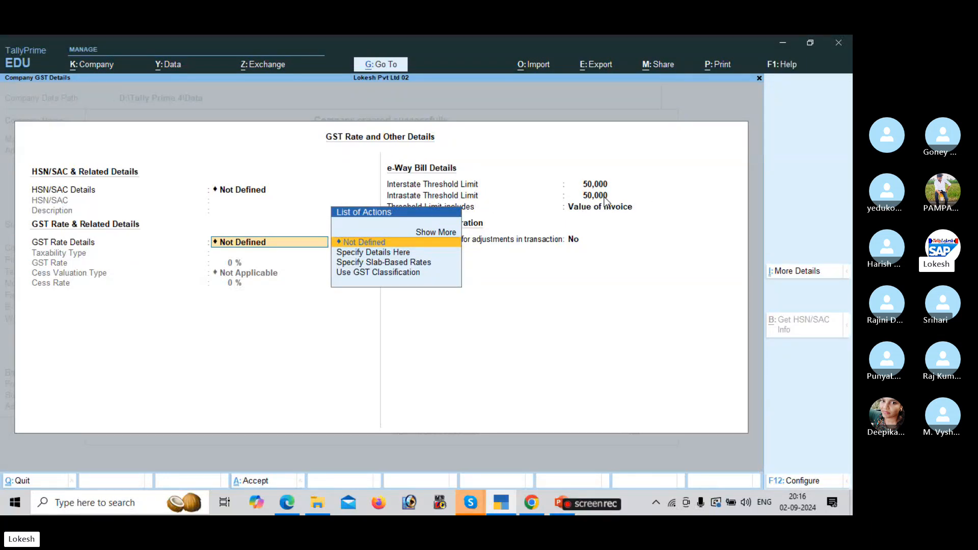
key("space")
key("Escape")
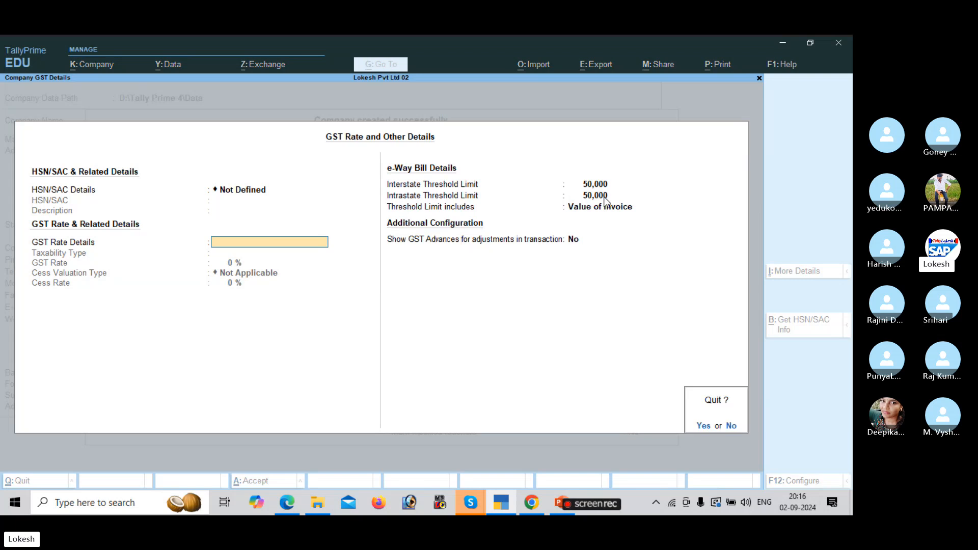
type("yn")
key("Return")
key("Return")
key("Return")
key("Return")
key("Return")
key("Return")
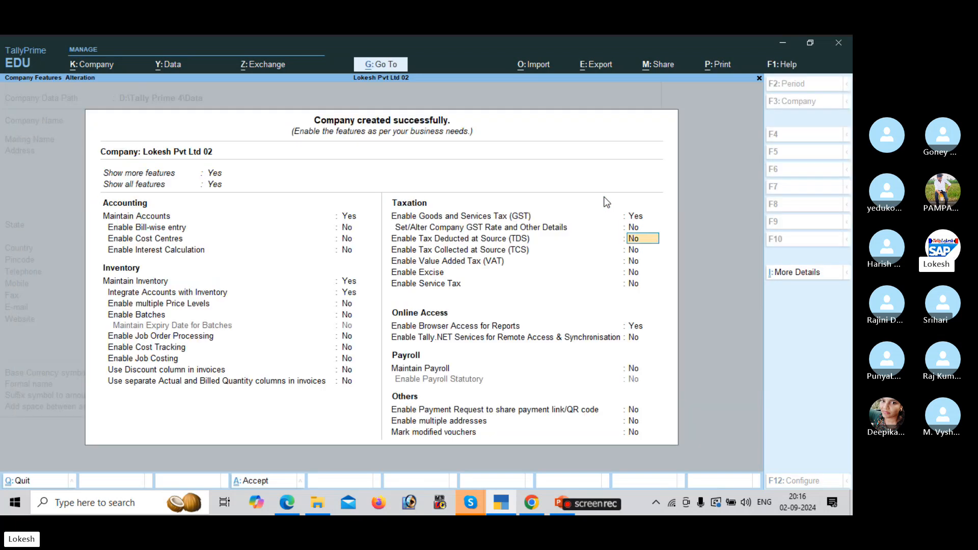
type("n")
key("Return")
key("Return")
key("Return")
key("Return")
key("Return")
key("Return")
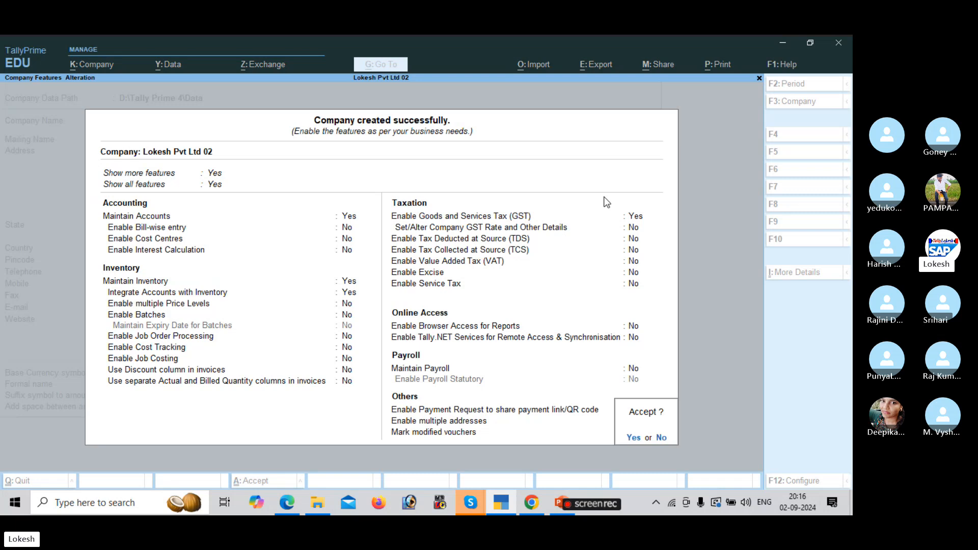
Save the company features and create a Capital ledger under Capital Account.
key("y")
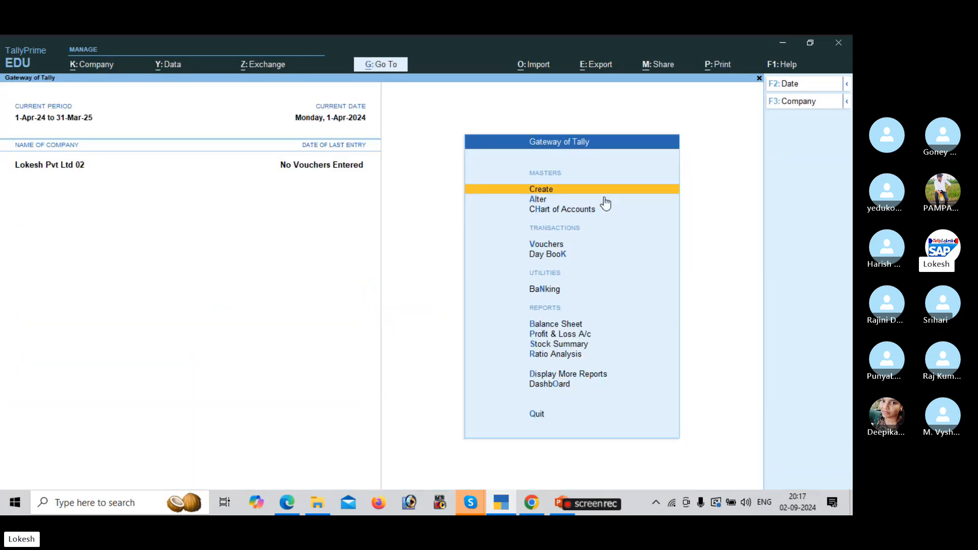
key("Return")
key("Down")
key("Return")
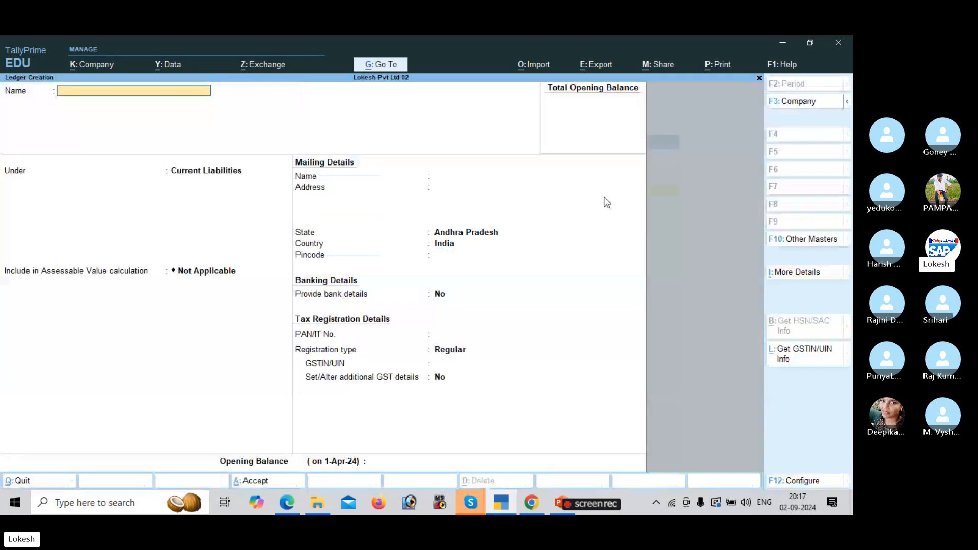
key("alt+Tab")
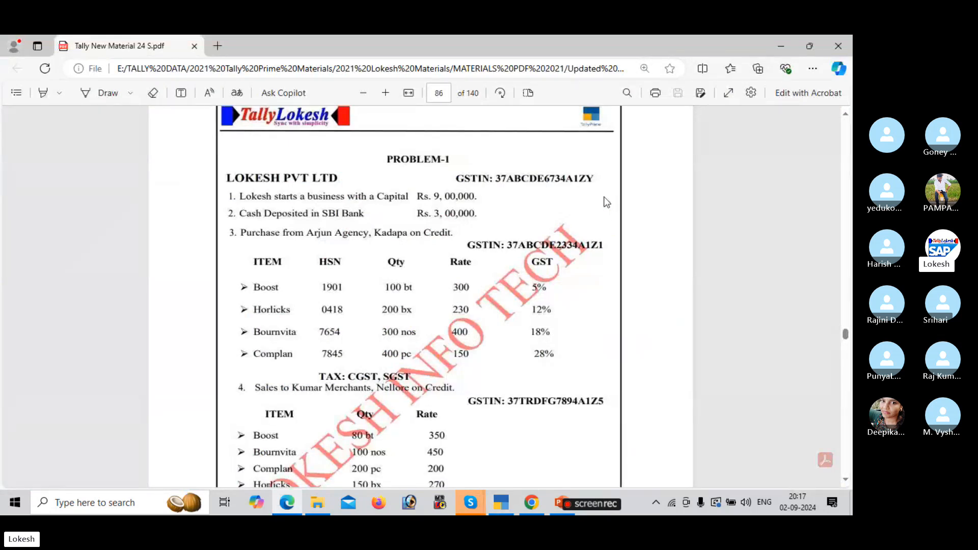
key("alt+Tab")
type("Cap")
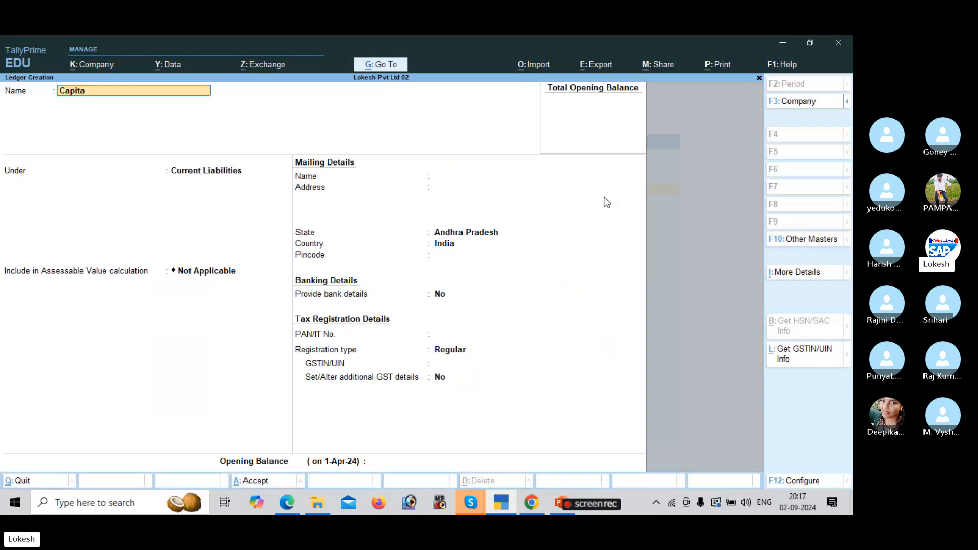
key("Return")
type("Ca")
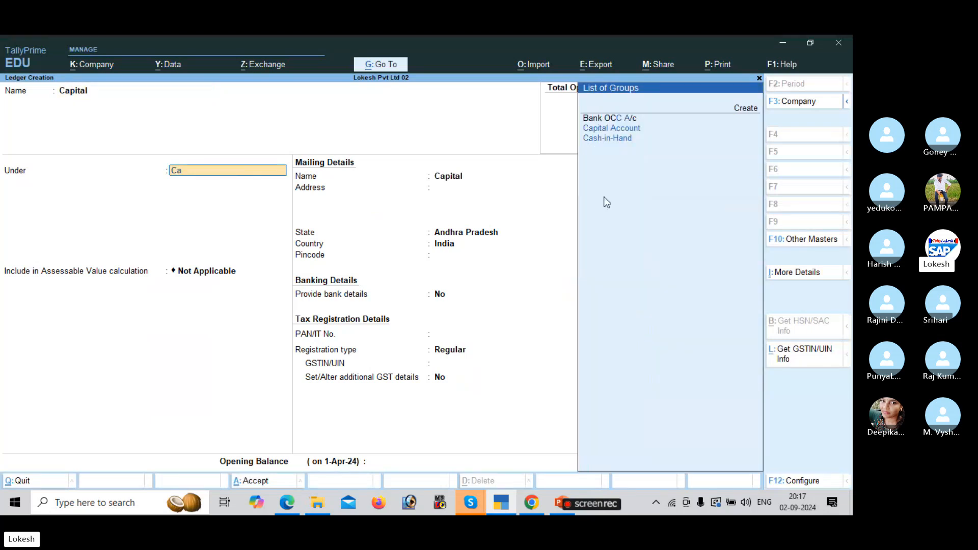
key("Return")
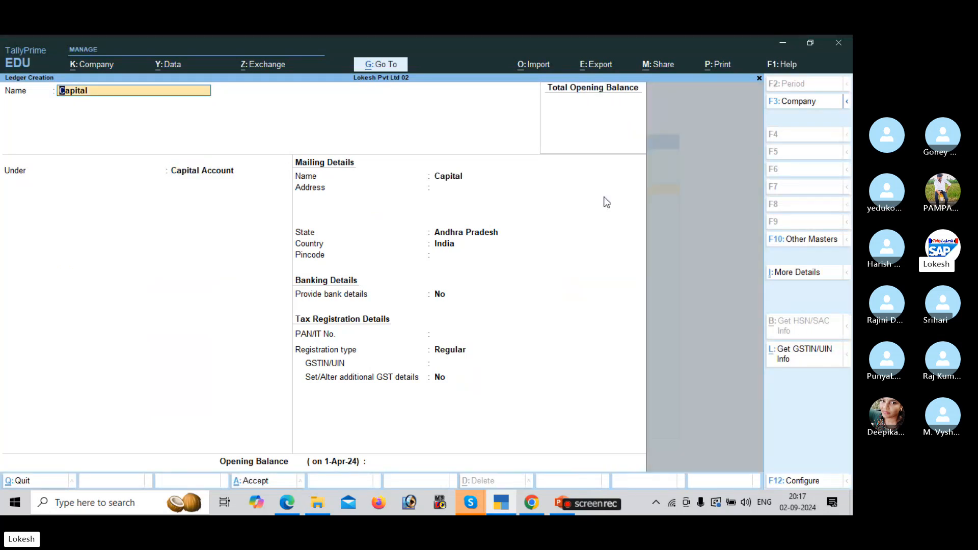
key("Return")
key("Return")
key("Return")
key("Return")
key("Return")
key("Return")
key("Return")
key("Return")
key("Return")
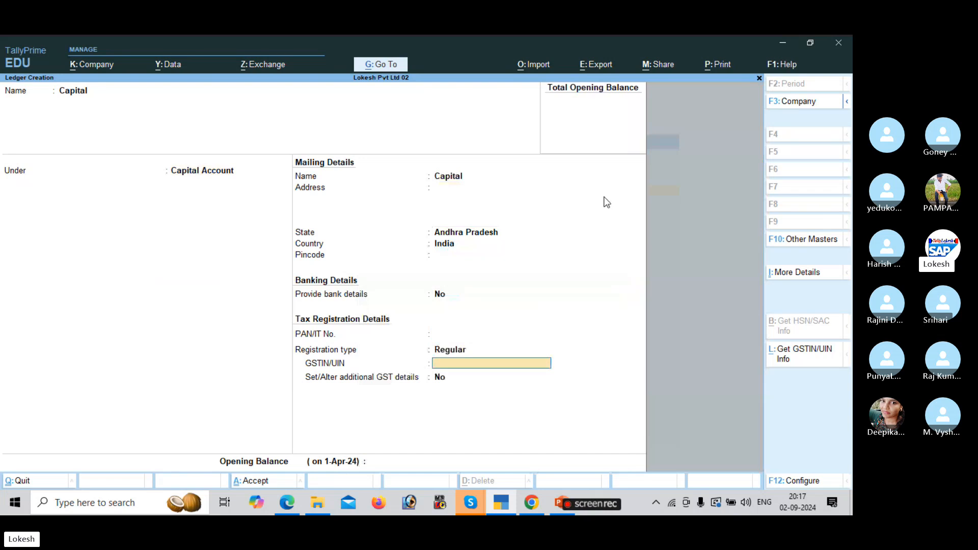
key("Return")
key("Return")
key("Return")
key("Return")
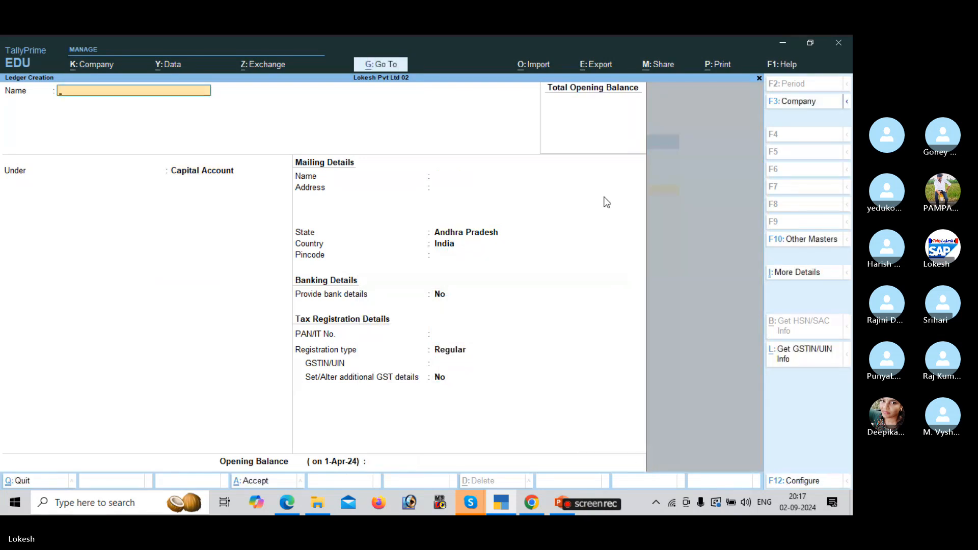
Create the Sbi Bank ledger under Bank Accounts, dismissing the missing GSTIN warning.
type("Sbi Bank")
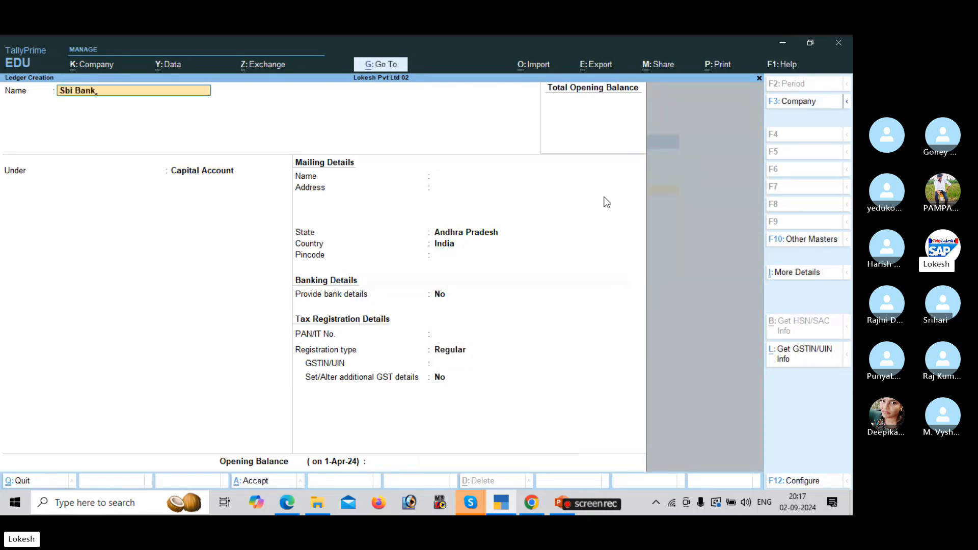
key("Return")
type("Ba")
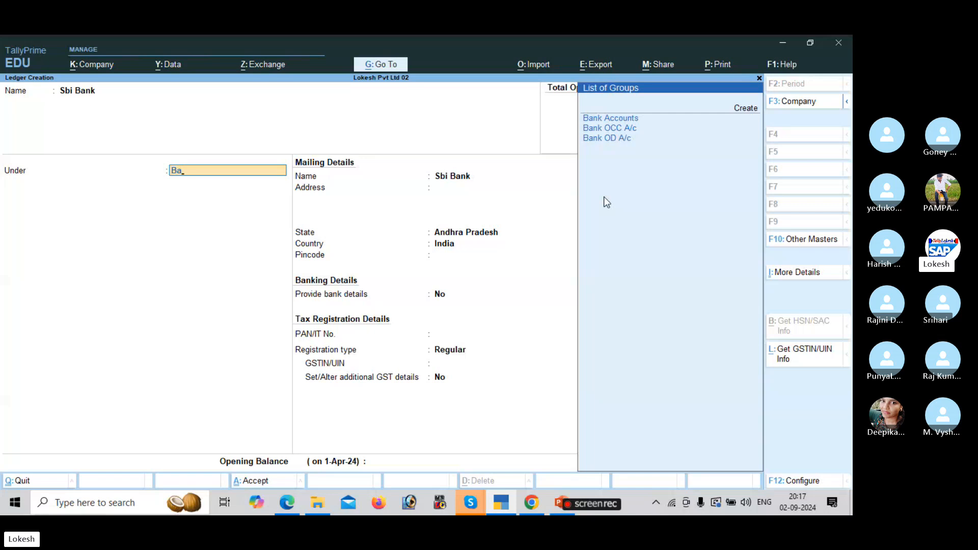
key("Return")
key("Return")
key("Return")
key("Return")
key("Return")
key("Return")
key("Return")
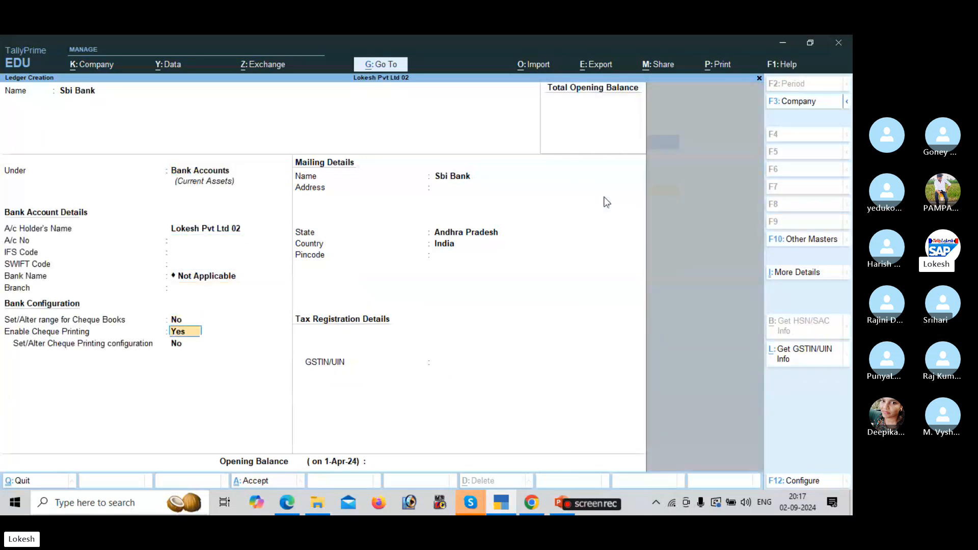
key("Return")
key("Return")
key("Return")
key("Return")
key("Return")
key("Return")
key("Return")
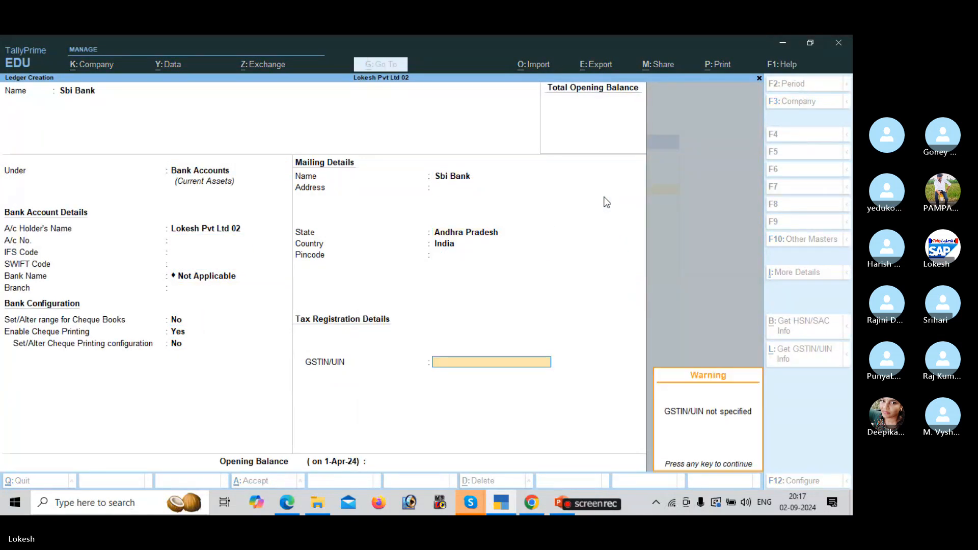
key("Return")
key("Return")
key("Return")
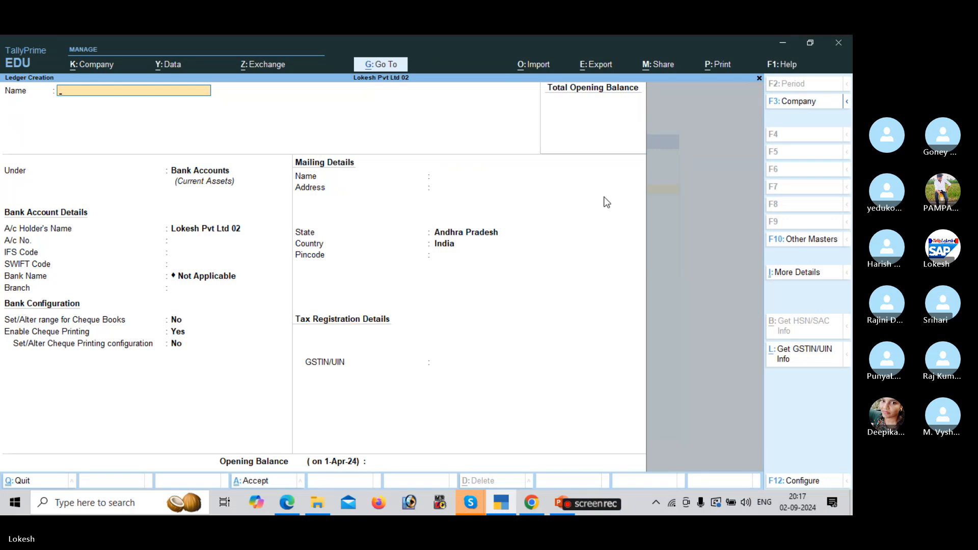
Create a Purchase ledger under Purchase Accounts, keeping Type of Ledger Not Applicable.
type("Purchase")
key("Return")
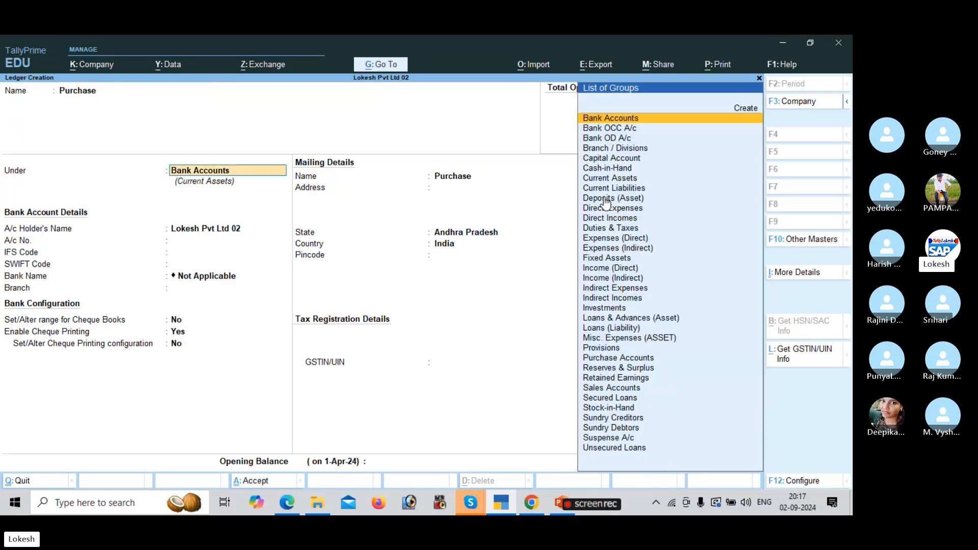
type("Pu")
key("Return")
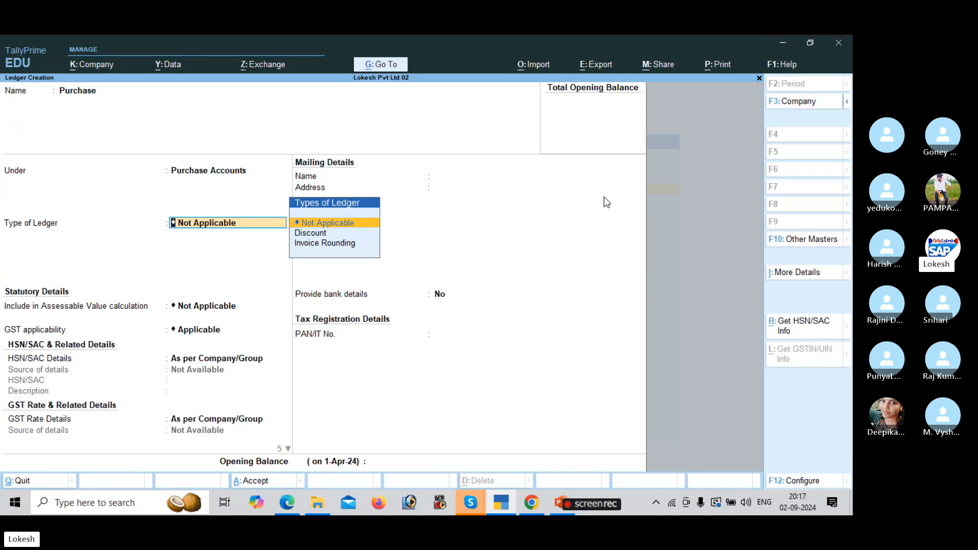
key("Return")
key("Return")
key("Return")
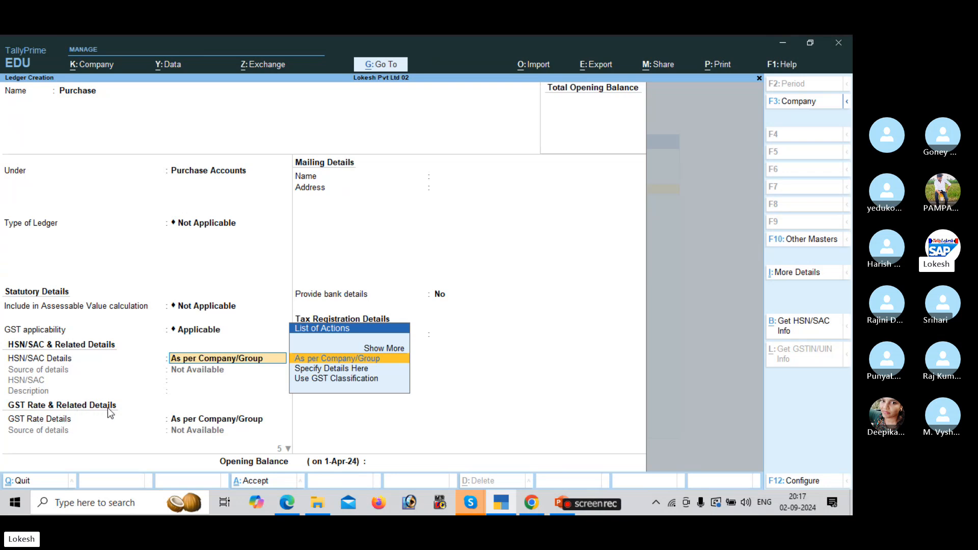
key("BackSpace")
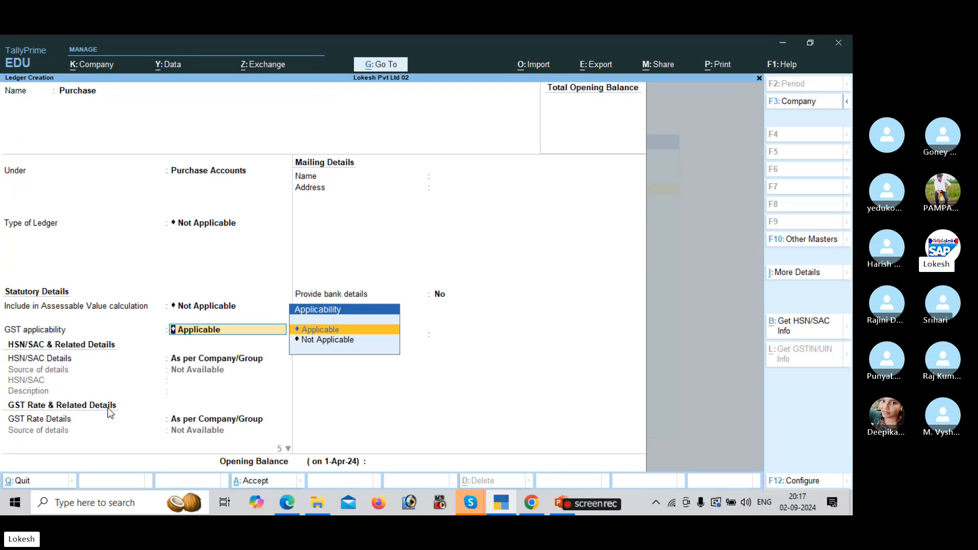
key("Down")
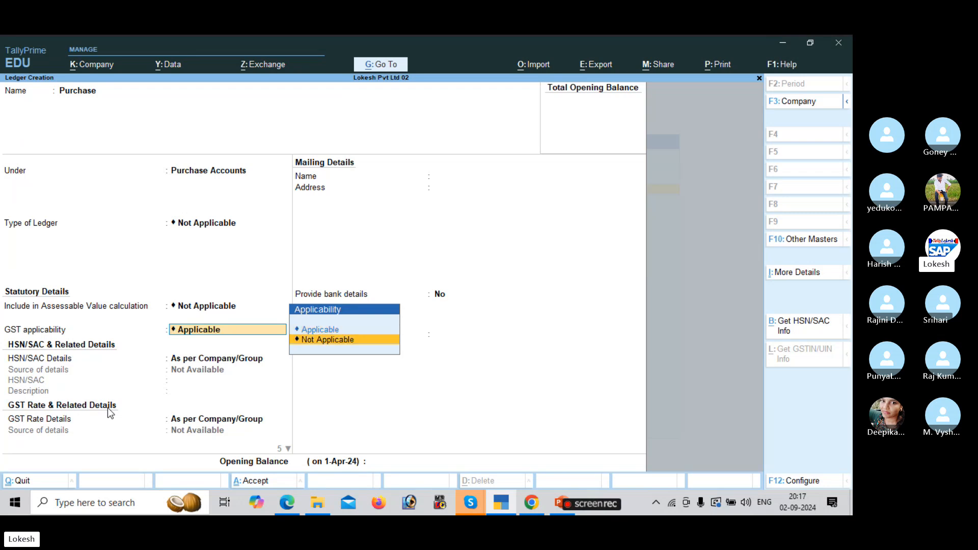
key("Return")
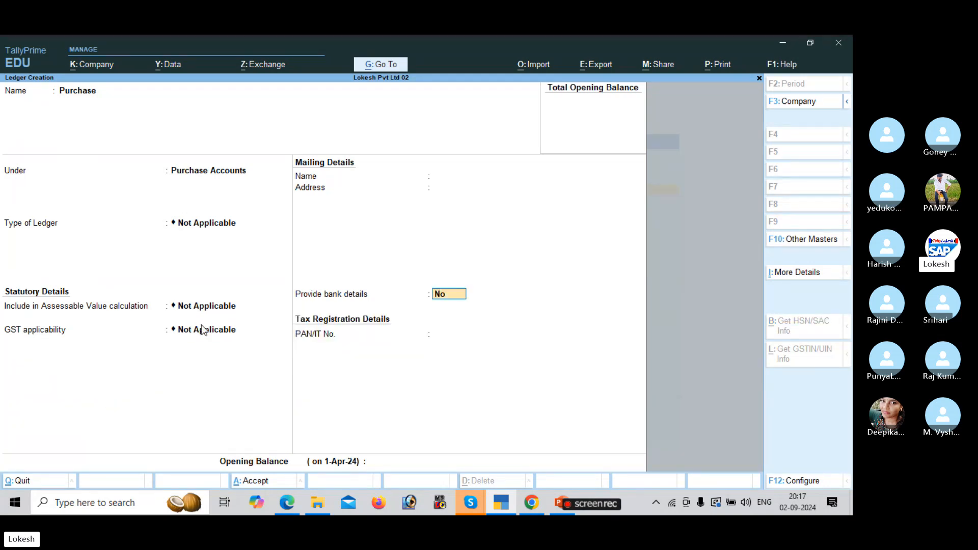
Make GST applicable with Goods as the type of supply, then check the problem sheet.
left_click(184, 332)
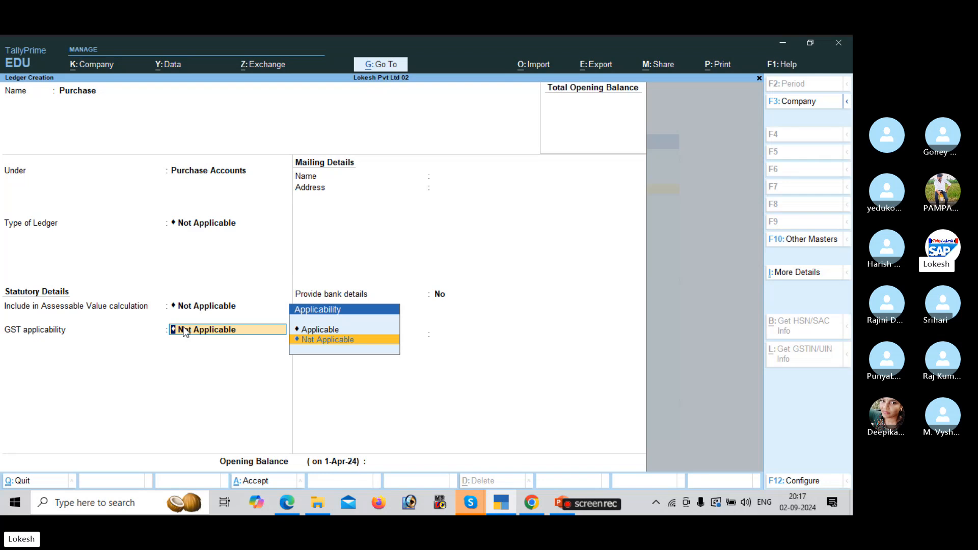
key("Up")
key("Return")
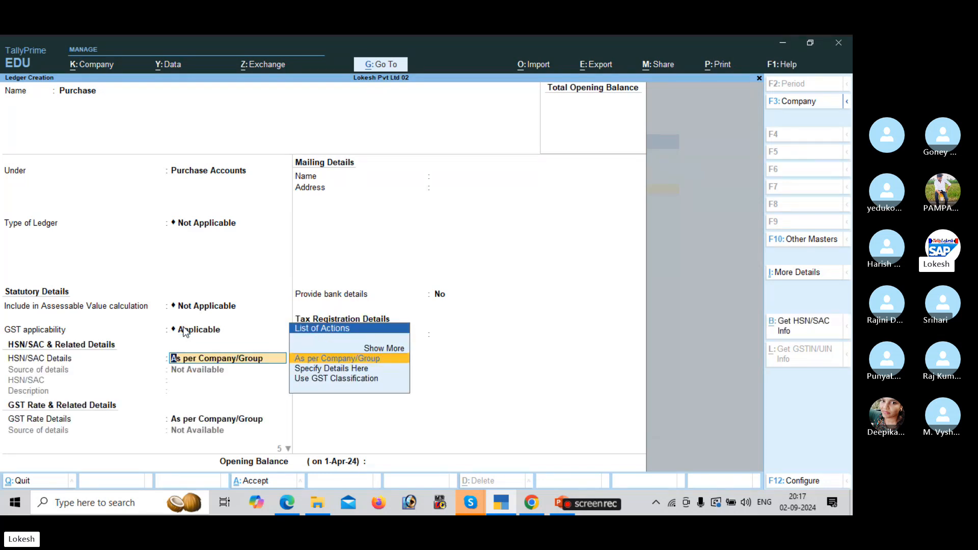
key("Return")
key("Return")
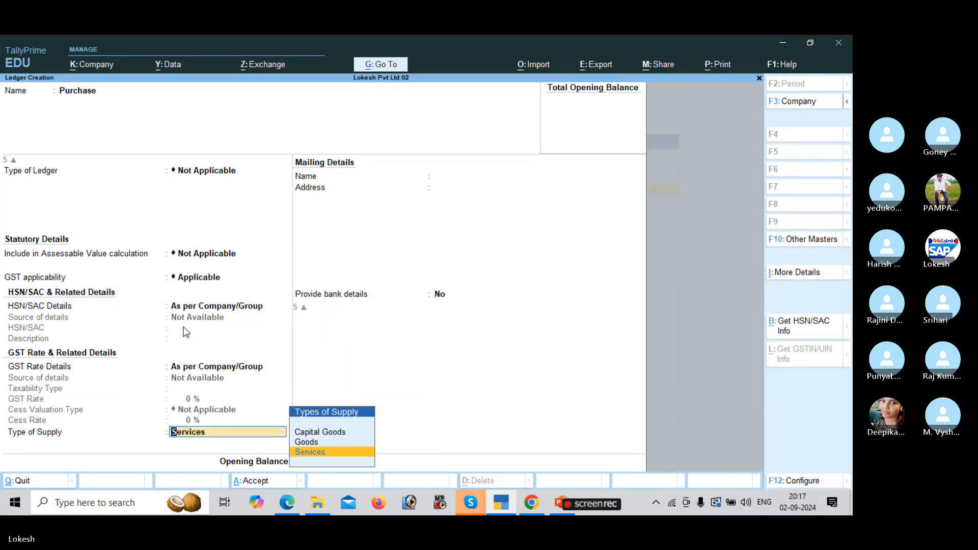
key("Up")
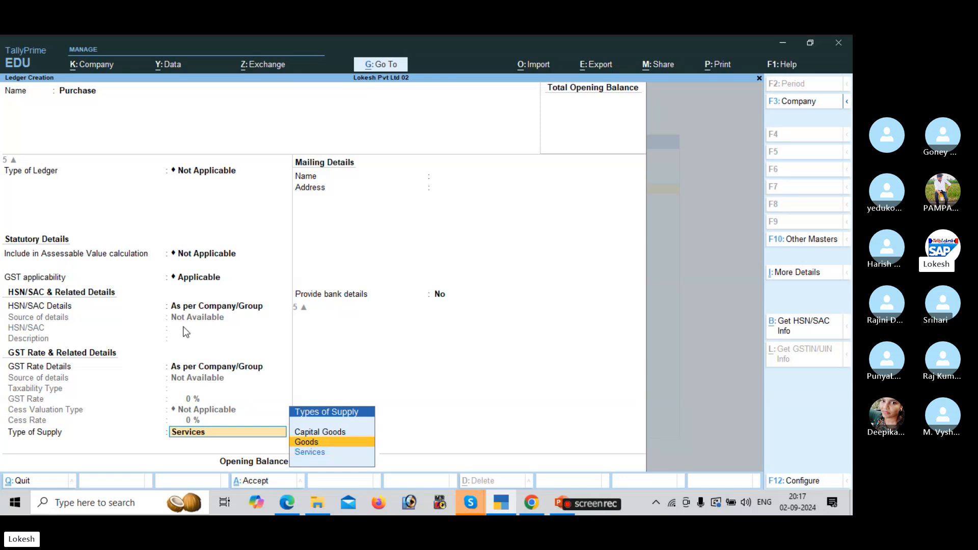
key("Return")
key("Return")
key("Return")
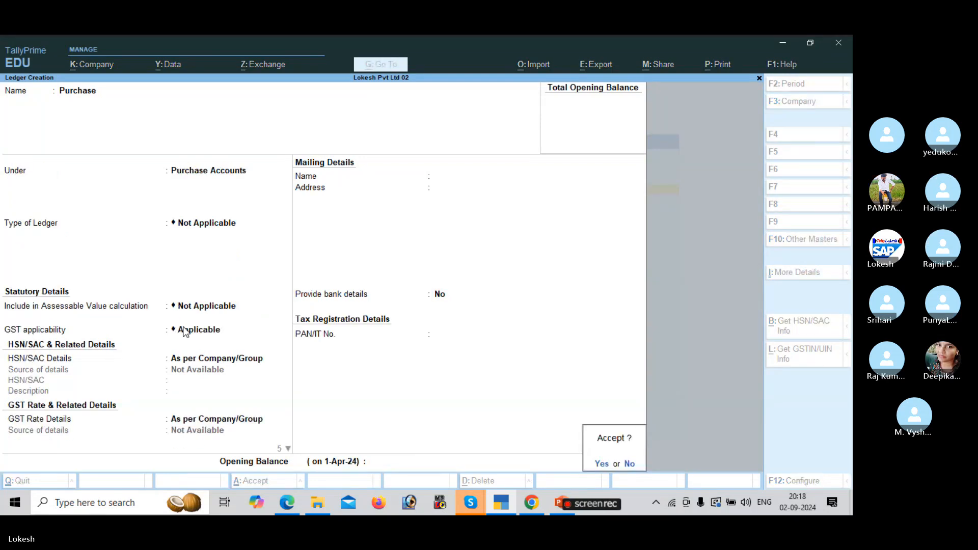
key("Return")
key("alt+Tab")
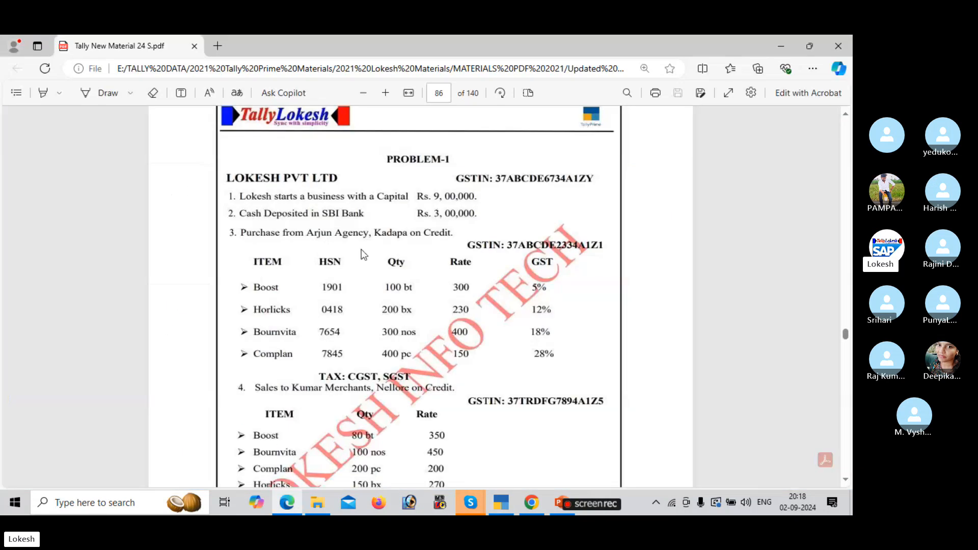
Name the new ledger Arjun Agency, place it under Sundry Creditors, and enter its mailing address.
key("alt+Tab")
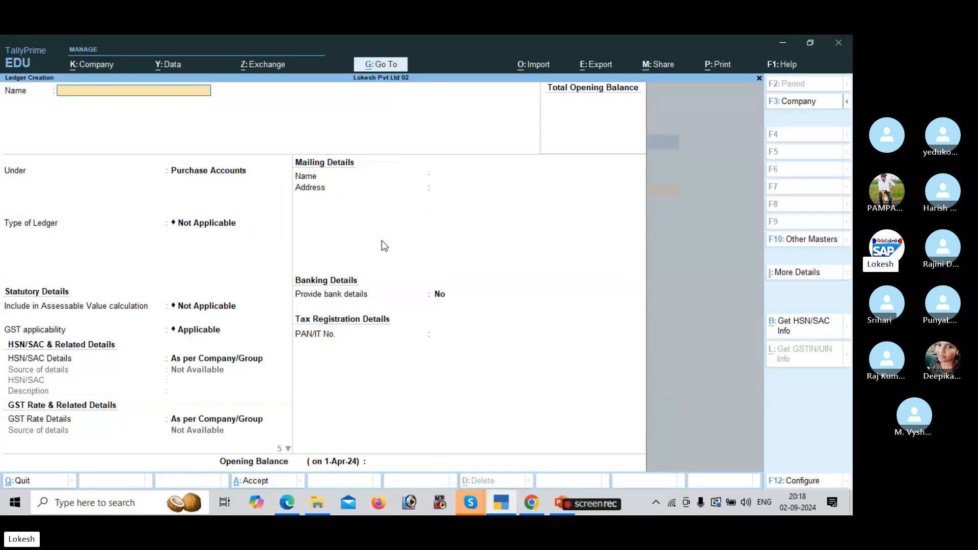
type("Arjun Agency")
key("Return")
type("Sun")
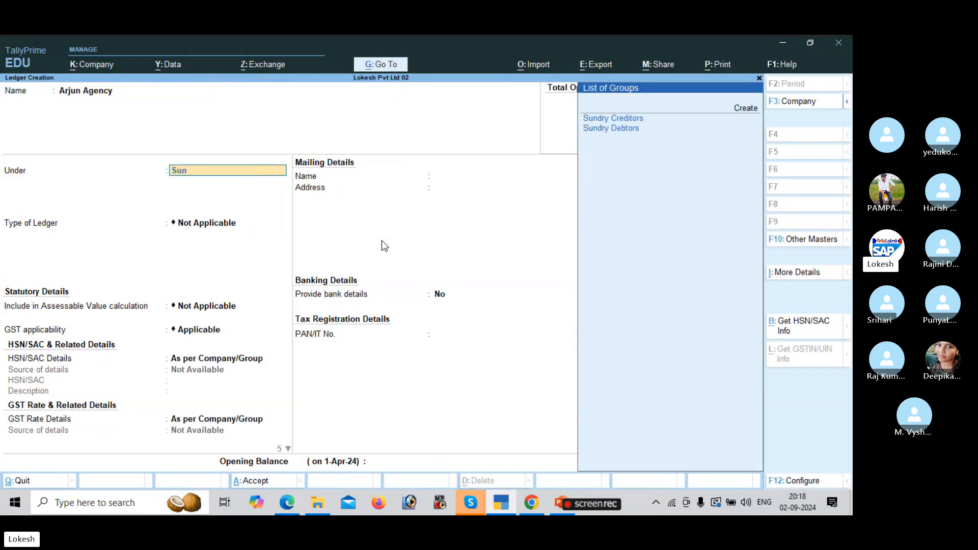
key("Return")
key("Return")
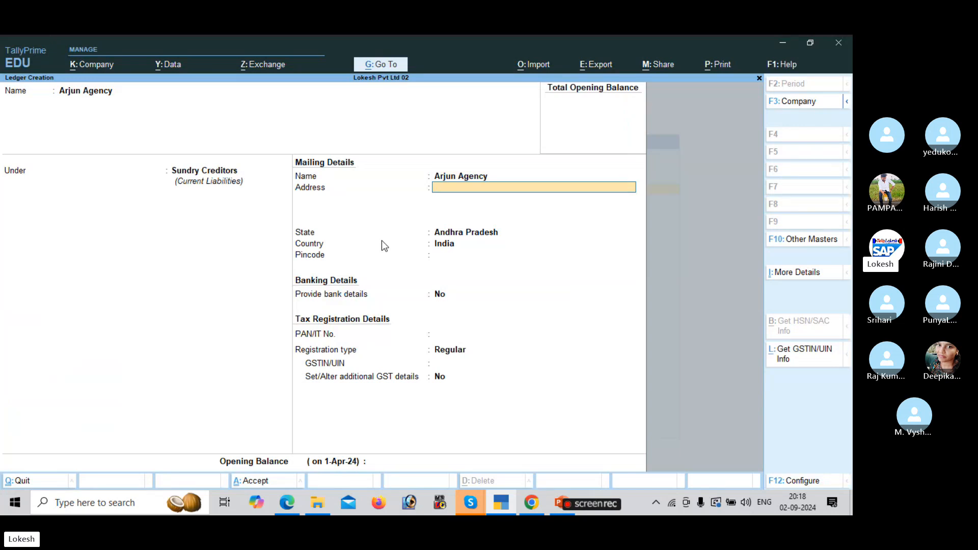
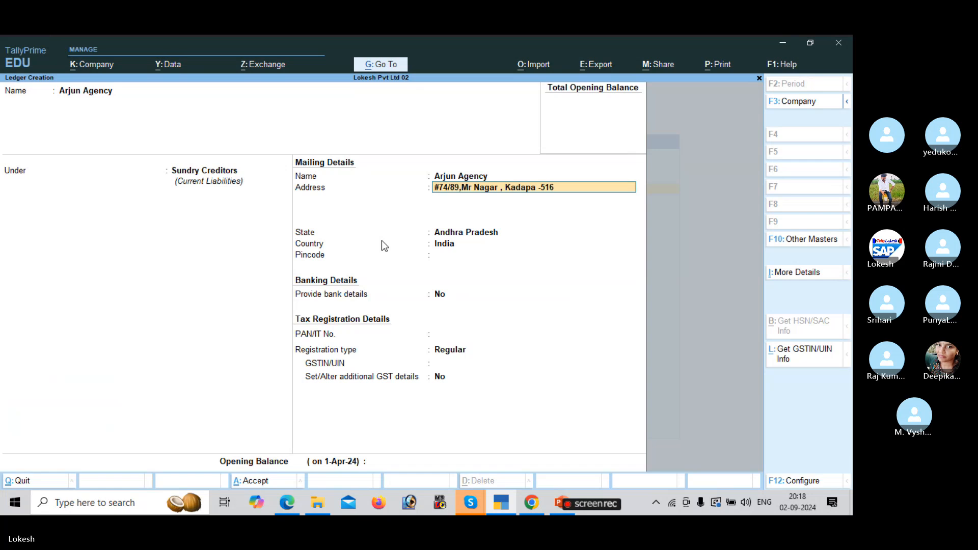
key("Return")
key("Return")
key("Return")
key("Return")
key("Return")
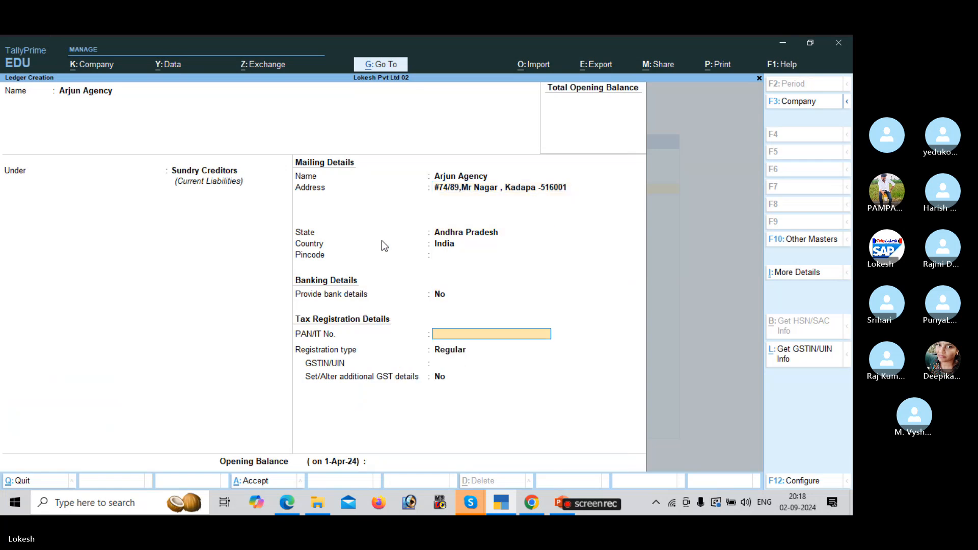
Keep Regular GST registration and enter the supplier's GSTIN from the problem sheet.
key("Return")
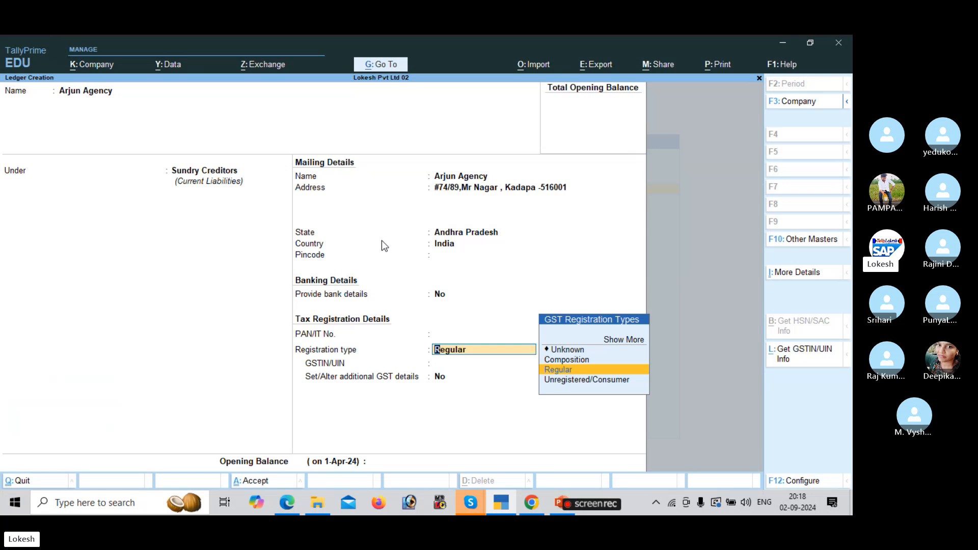
key("Return")
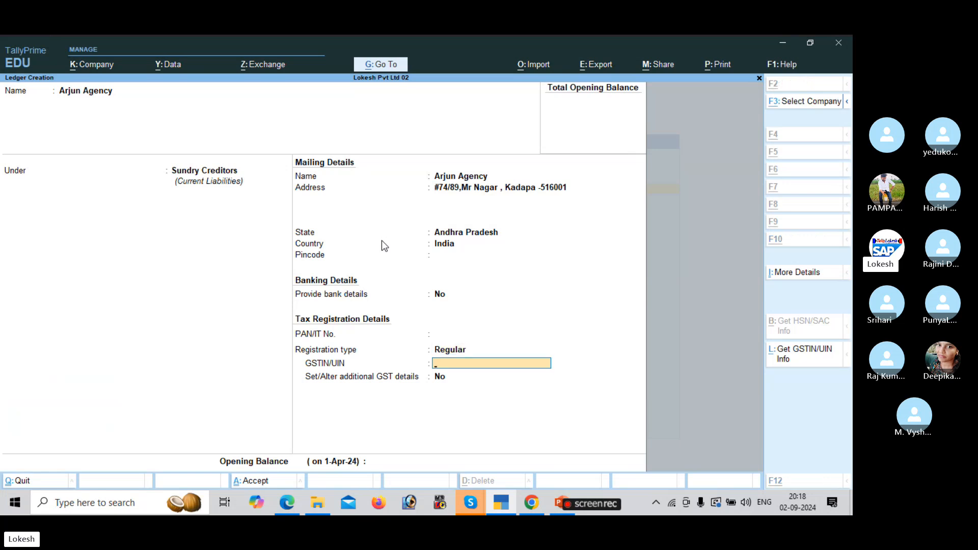
key("alt+Tab")
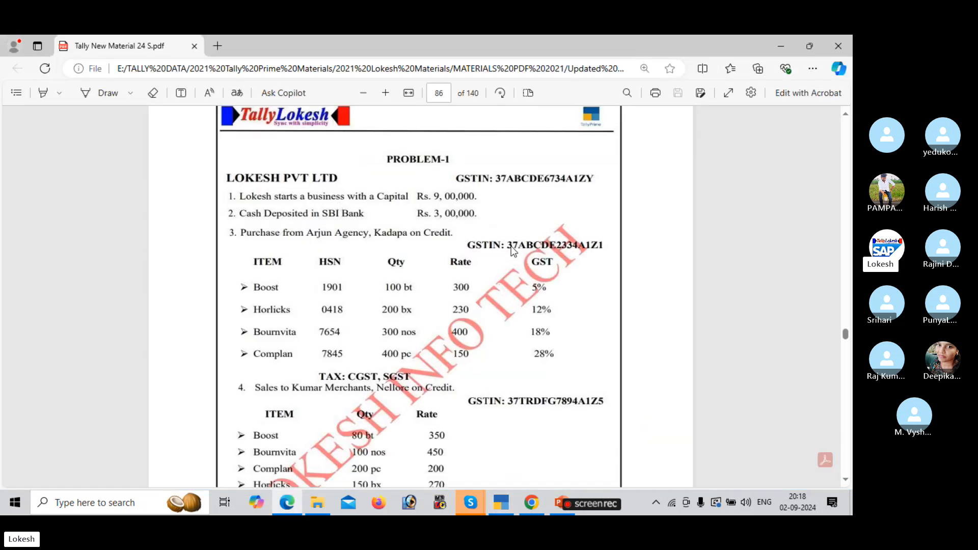
key("alt+Tab")
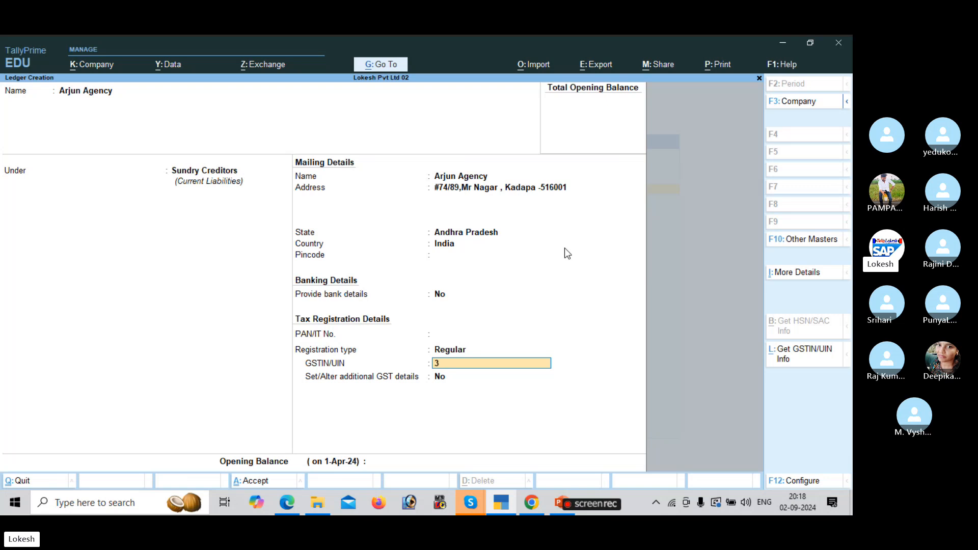
type("37ABCDE")
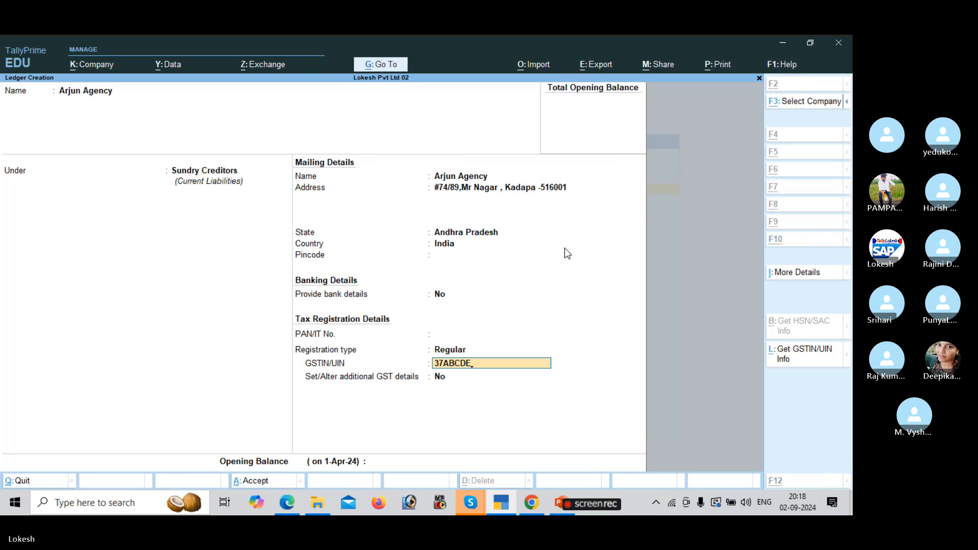
key("alt+Tab")
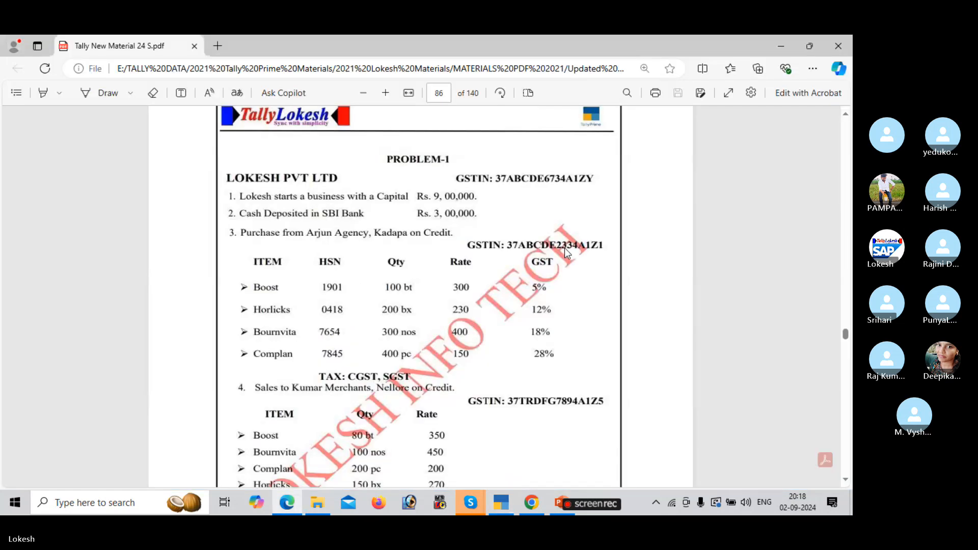
key("alt+Tab")
type("2334")
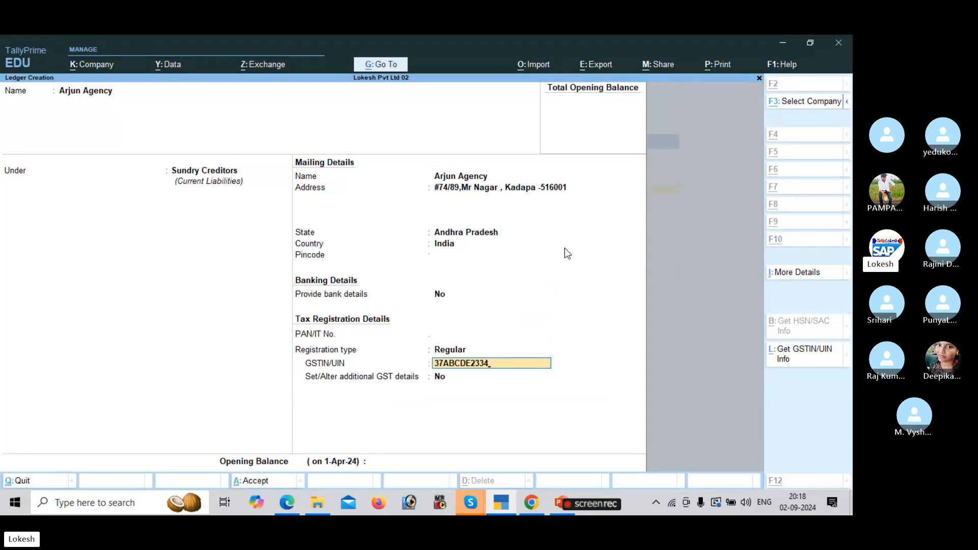
key("alt+Tab")
key("alt+Tab")
type("A")
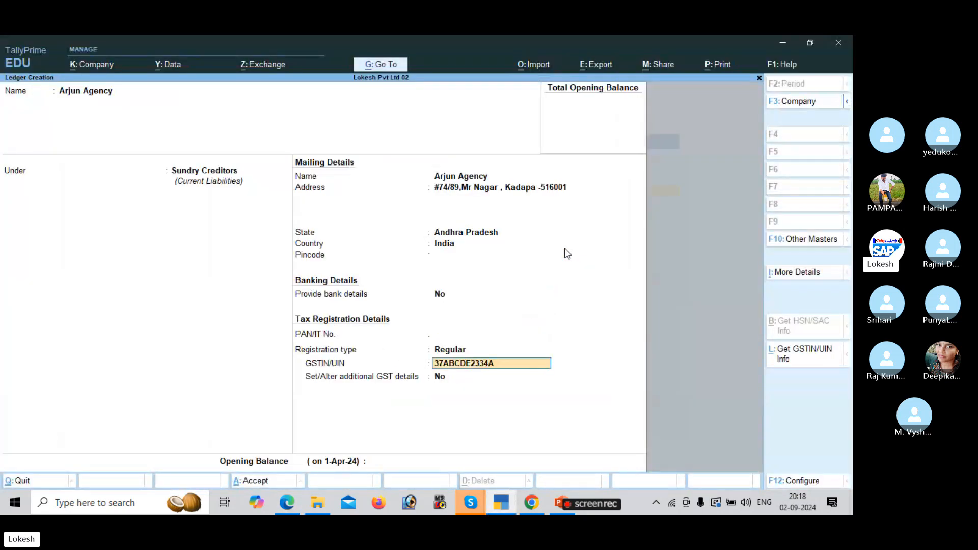
type("1Z1")
key("alt+Tab")
key("alt+Tab")
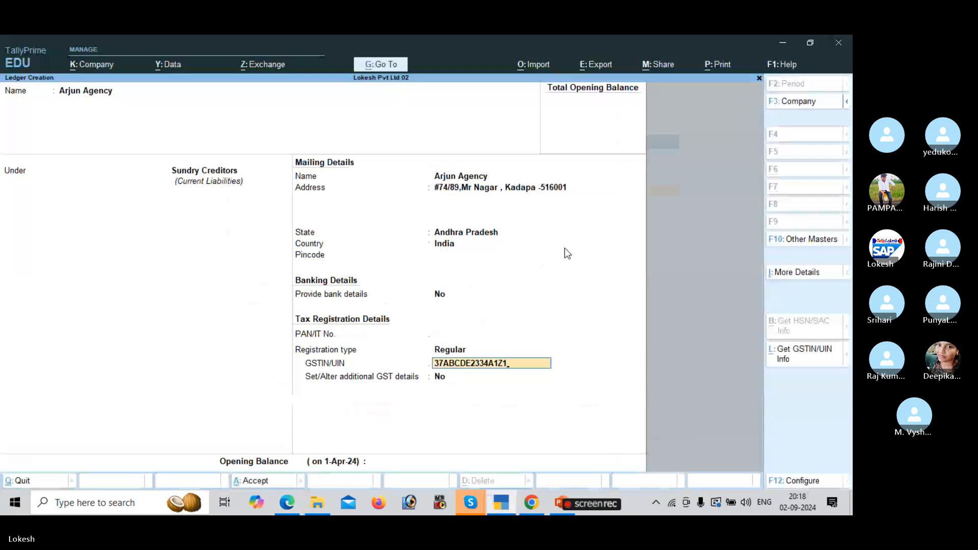
Skip the opening balance to reach the save prompt, then scroll down the problem sheet PDF.
key("Return")
key("Return")
key("Return")
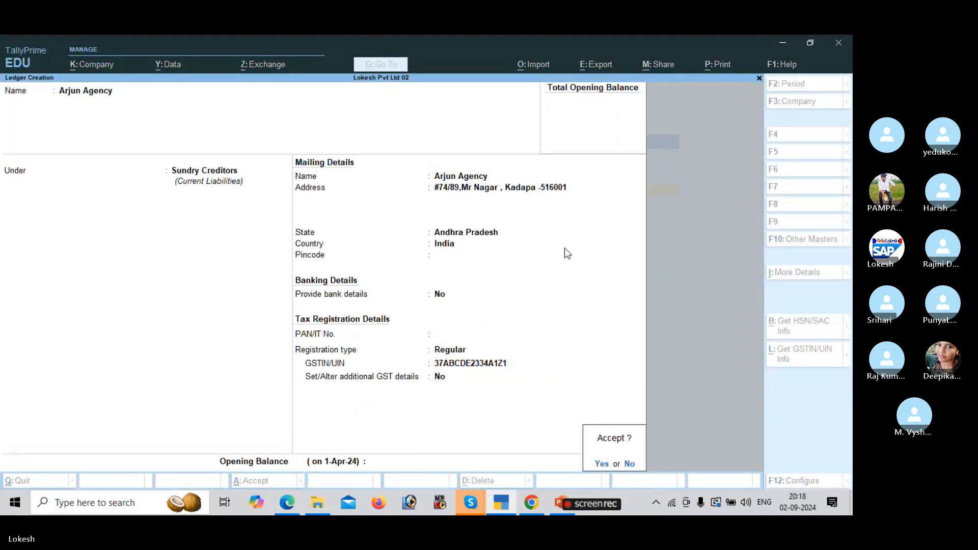
key("Return")
key("alt+Tab")
scroll(565, 248, "down", 3)
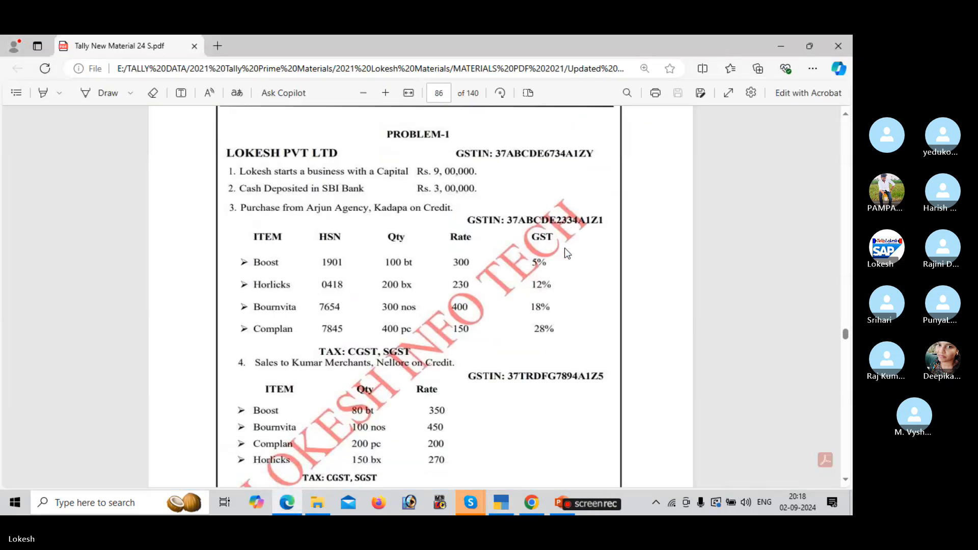
Create a Sales ledger under Sales Accounts.
key("alt+Tab")
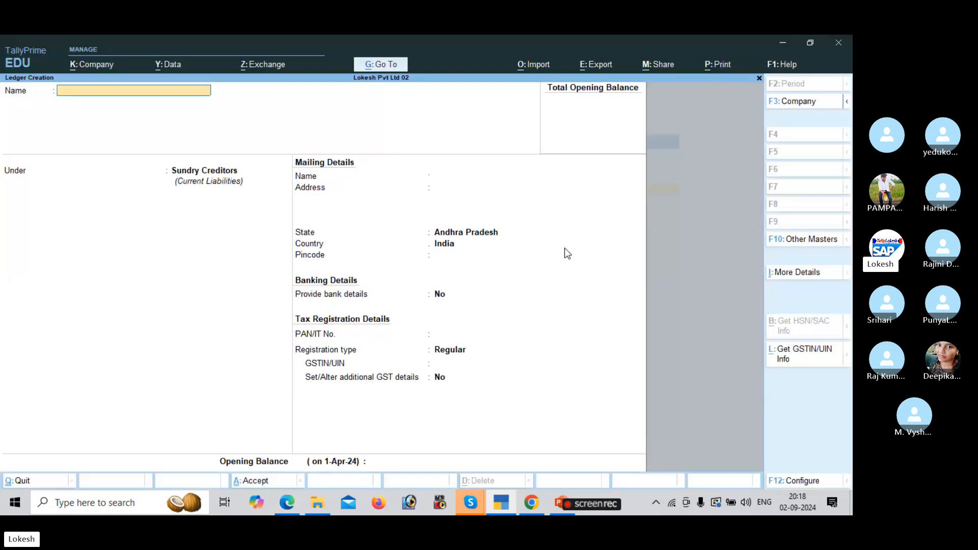
type("Sales")
key("Return")
type("sa")
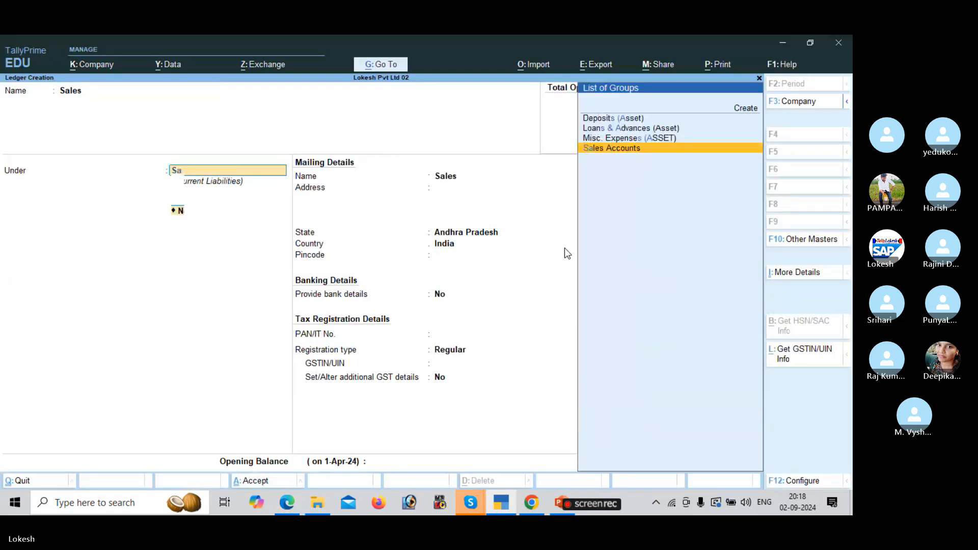
key("Return")
key("Return")
key("Return")
key("Return")
key("Return")
key("Return")
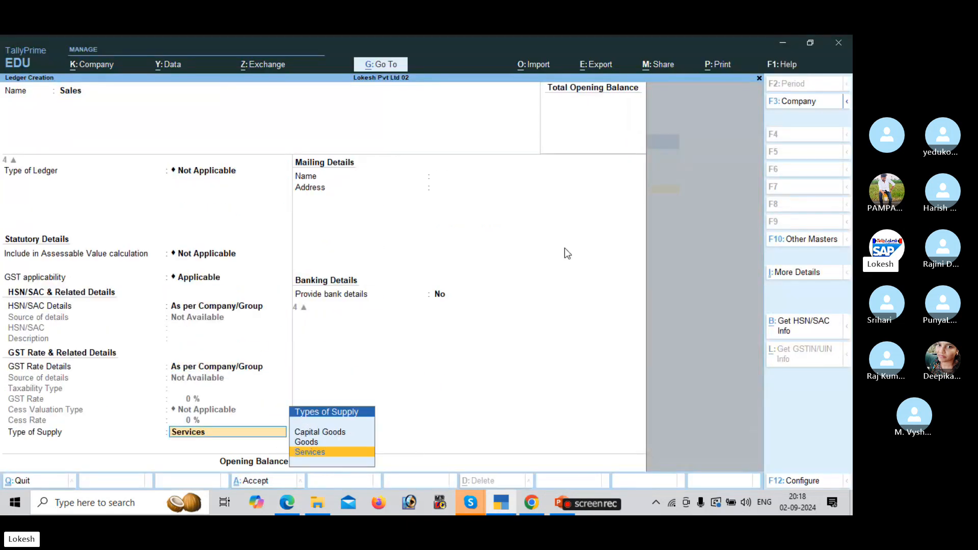
key("Up")
key("Return")
key("Return")
key("Return")
key("Return")
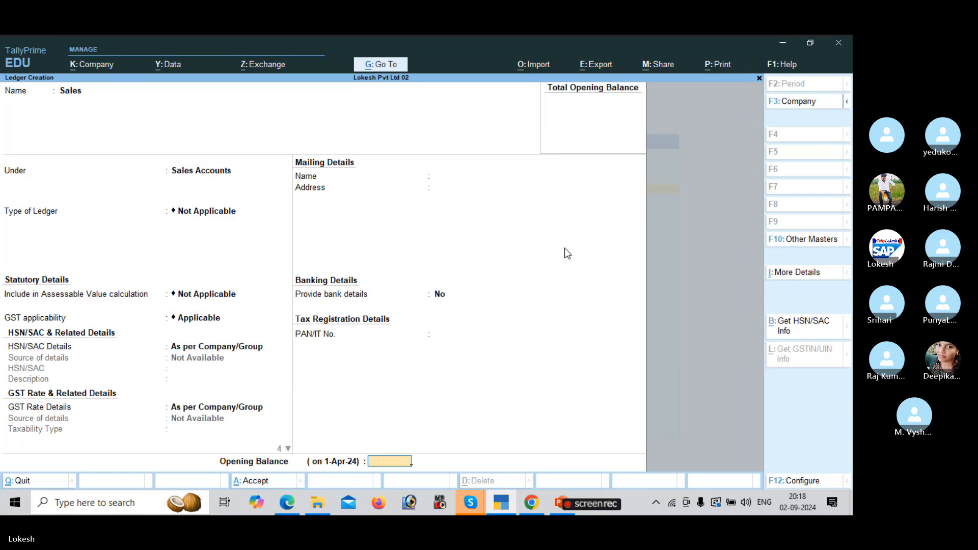
key("alt+Tab")
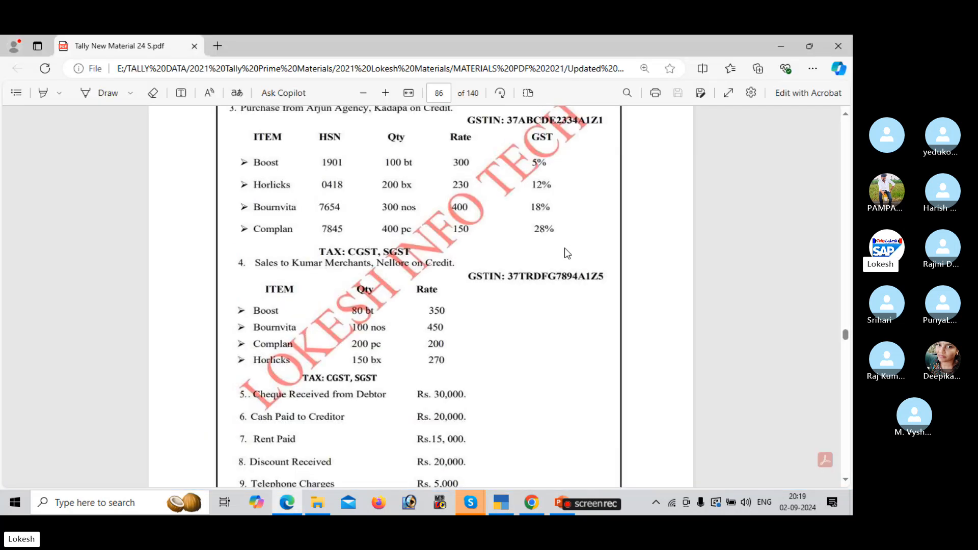
key("alt+Tab")
Name the next ledger Kumar Merchants under Sundry Debtors and enter its mailing address.
type("Kum")
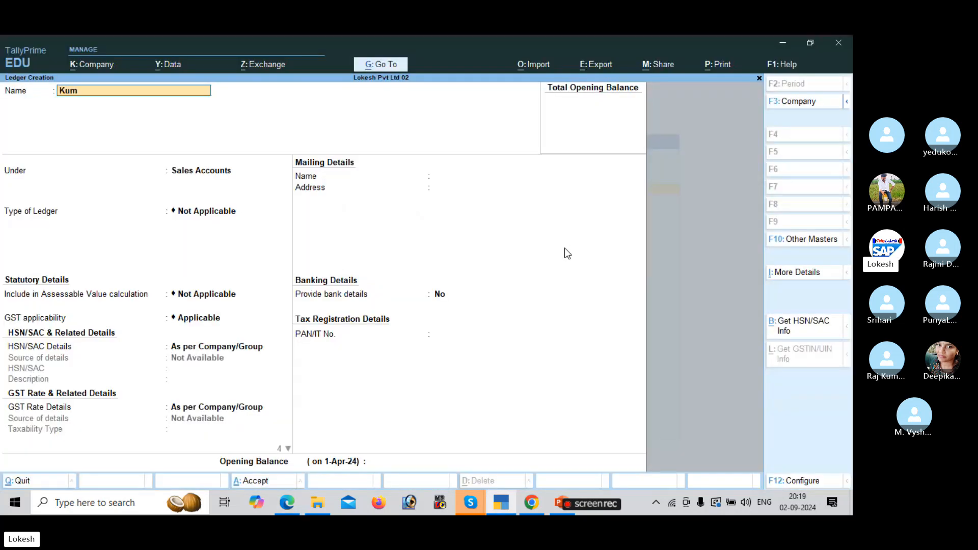
type("ar Merchants")
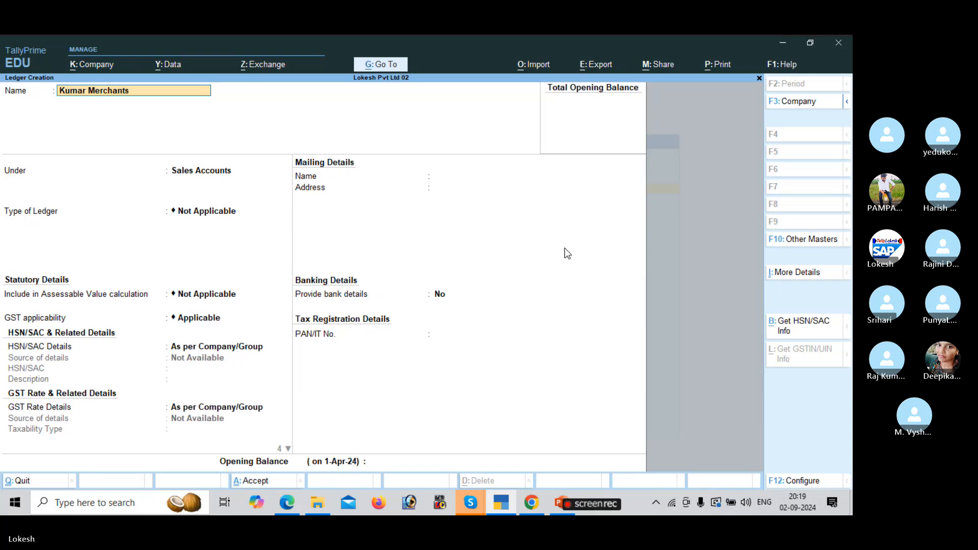
key("Return")
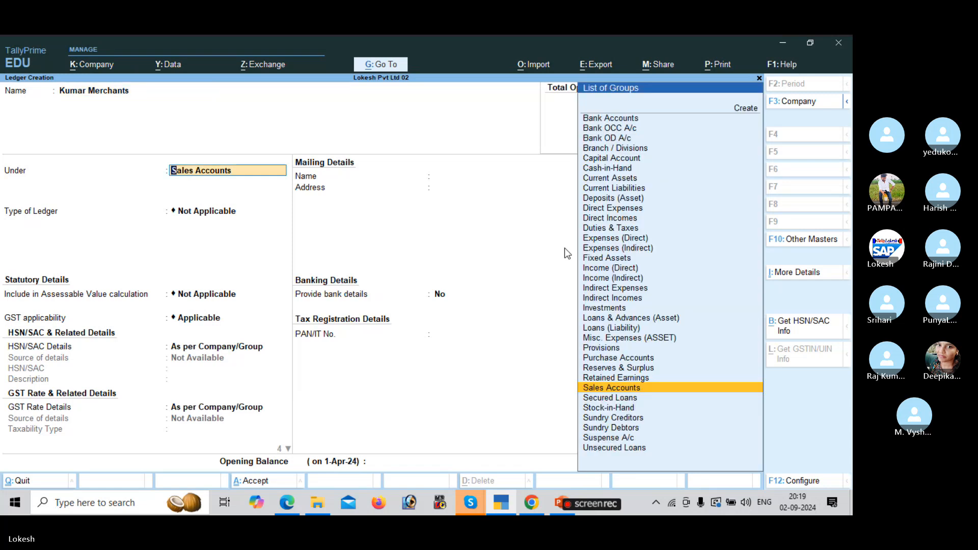
type("Sun")
key("Return")
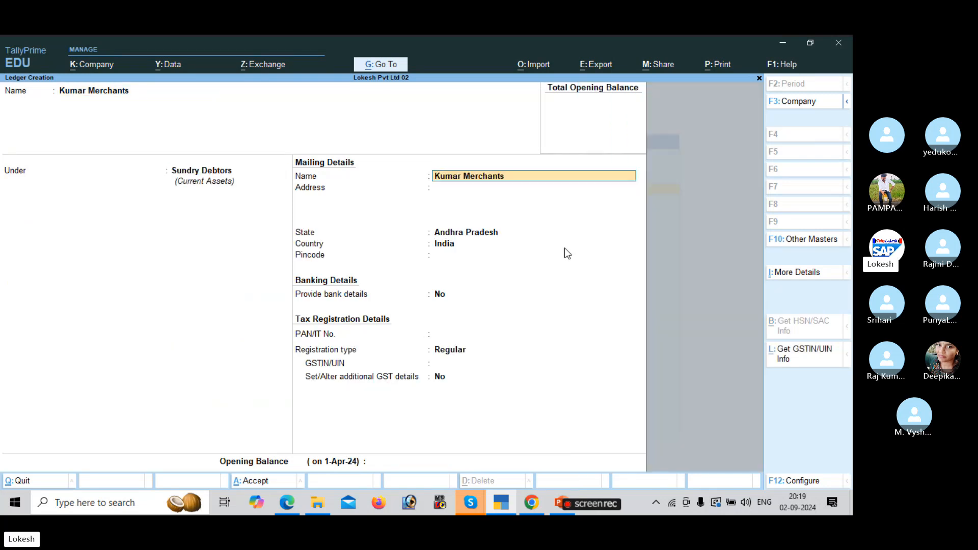
key("Return")
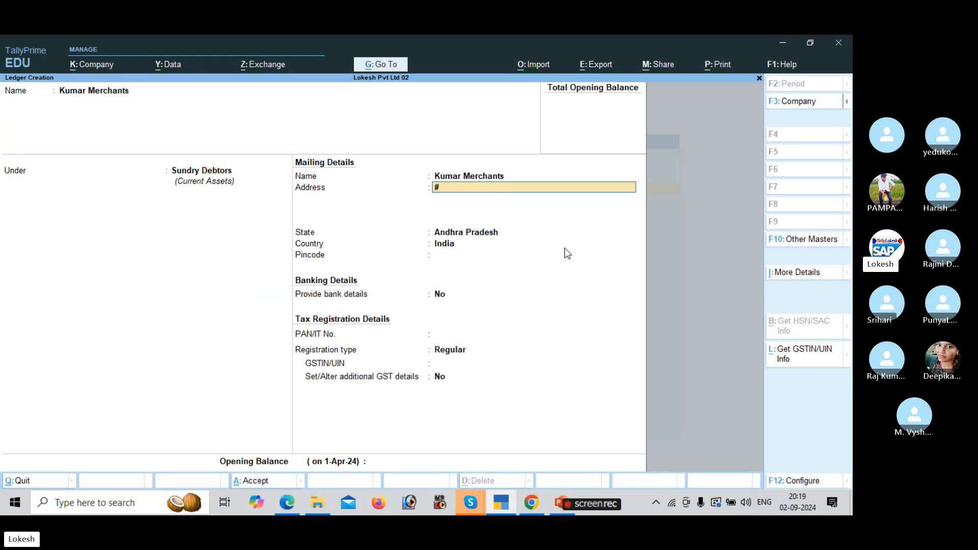
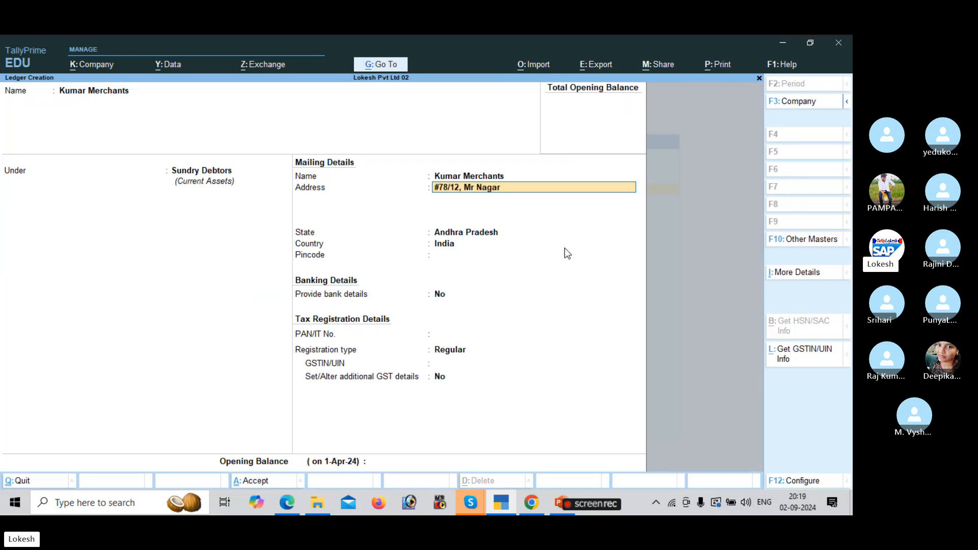
key("alt+Tab")
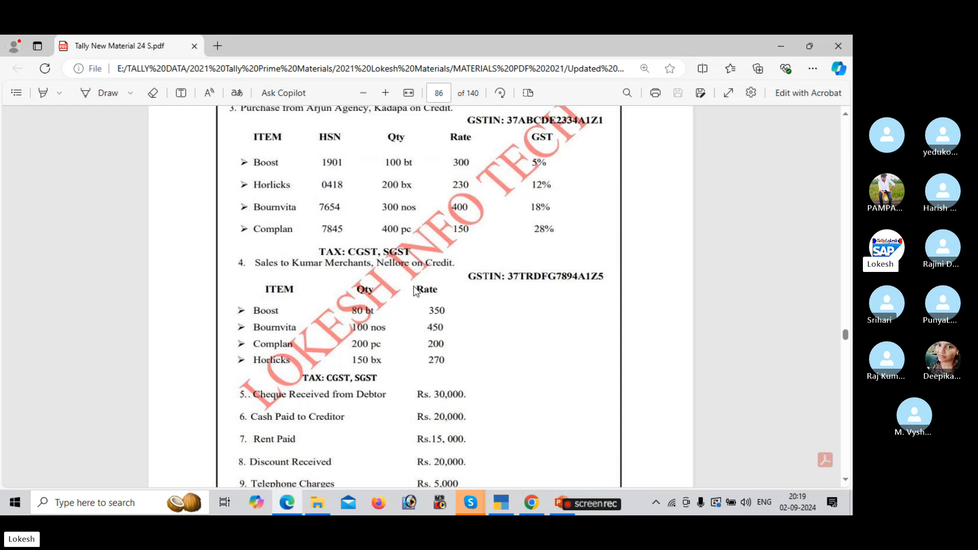
key("alt+Tab")
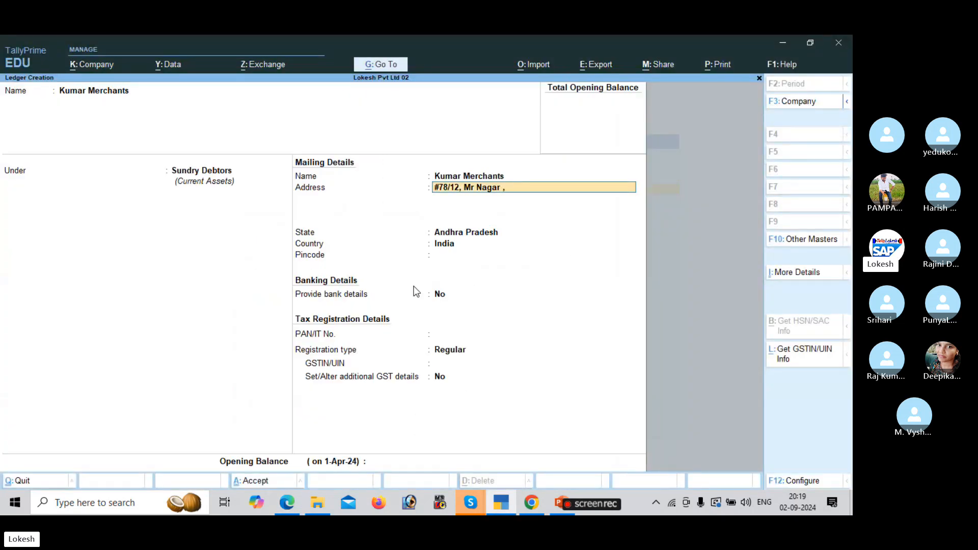
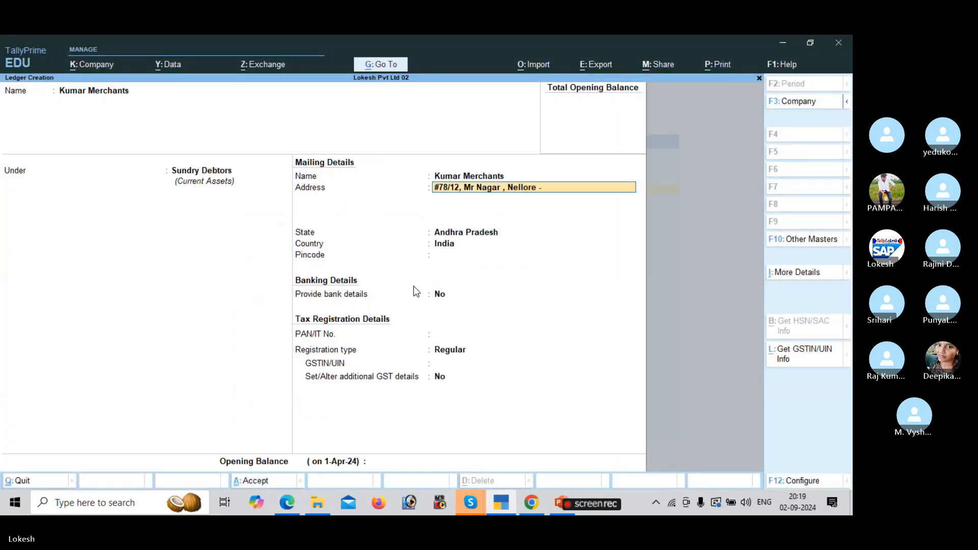
key("Return")
key("Return")
key("Return")
key("Return")
key("Return")
key("Return")
key("Return")
key("Return")
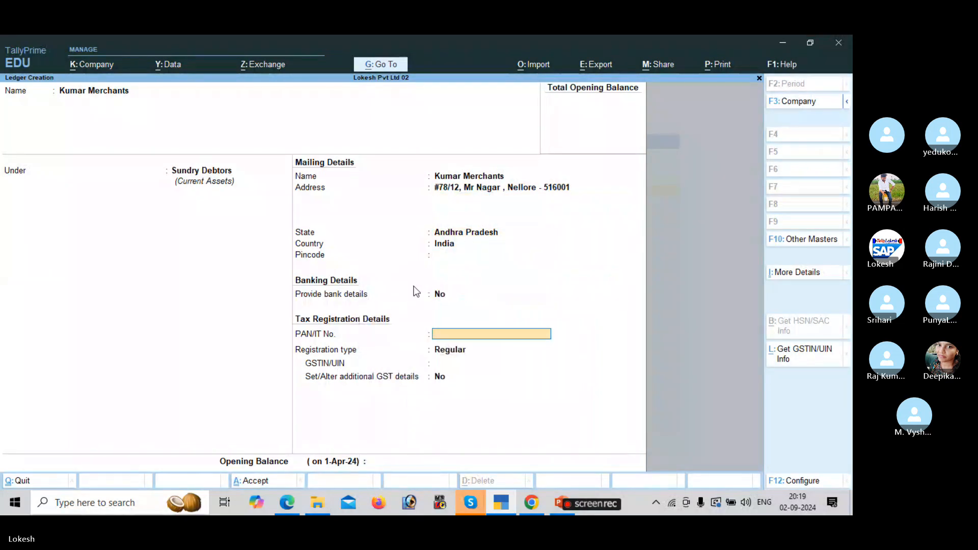
Enter the party's GSTIN, checking each part against the exercise PDF.
key("alt+Tab")
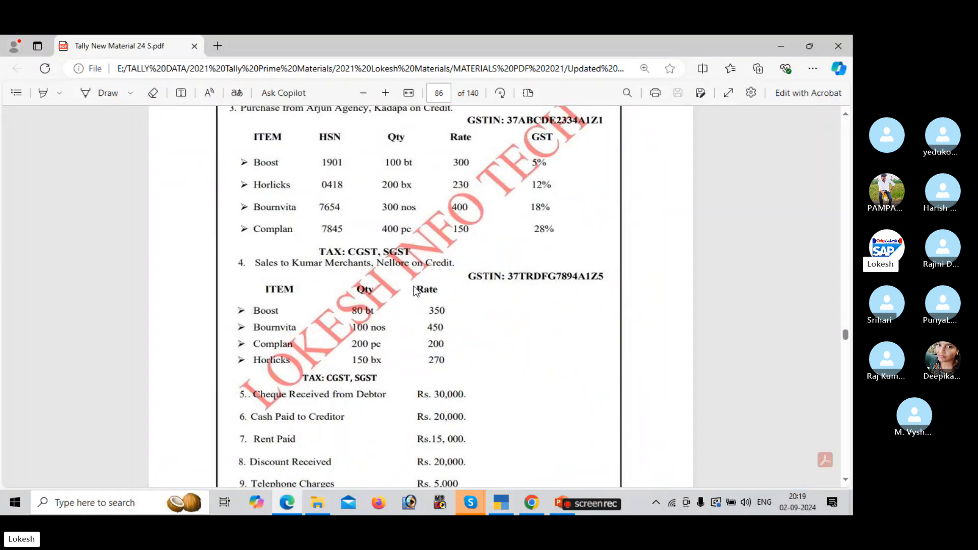
key("alt+Tab")
type("37")
key("alt+Tab")
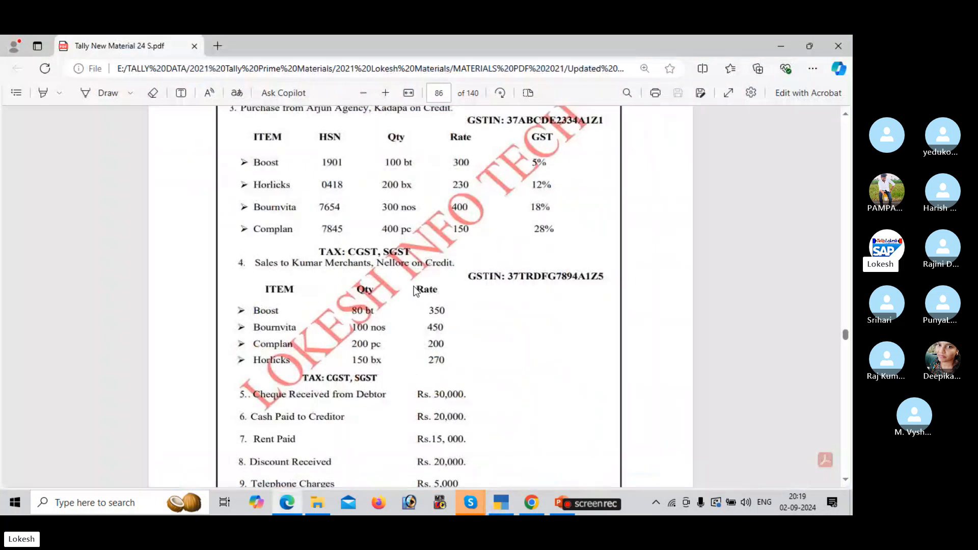
key("alt+Tab")
type("TR")
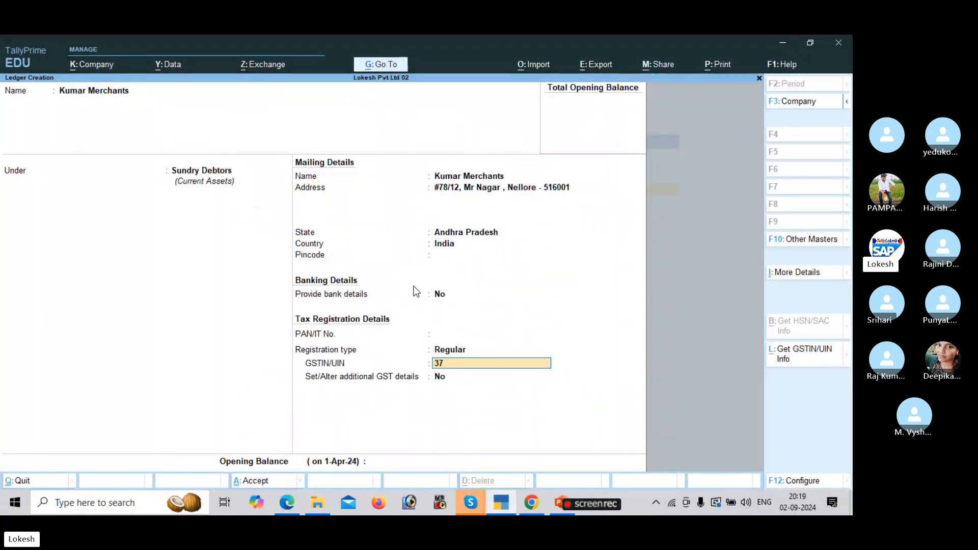
type("DFG")
key("alt+Tab")
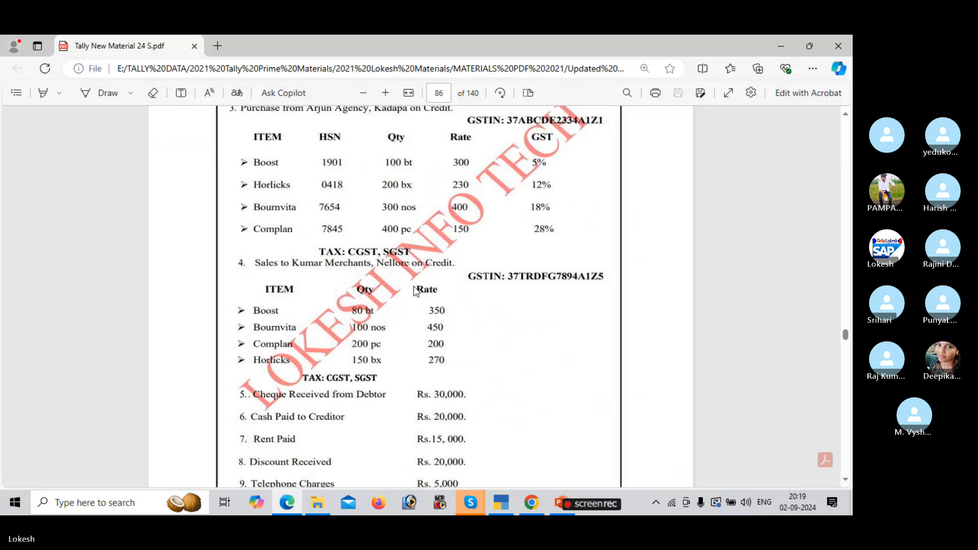
key("alt+Tab")
type("G7894")
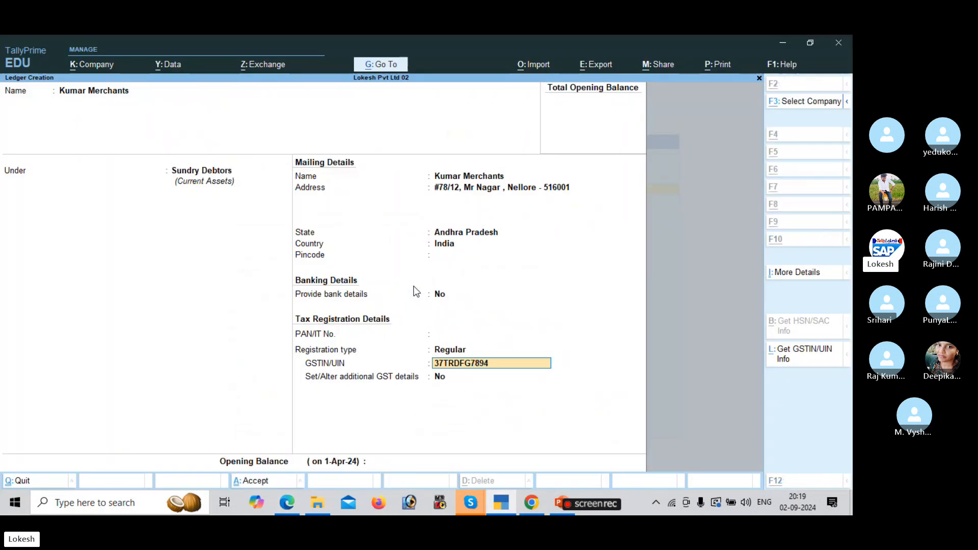
key("alt+Tab")
key("alt+Tab")
type("A1")
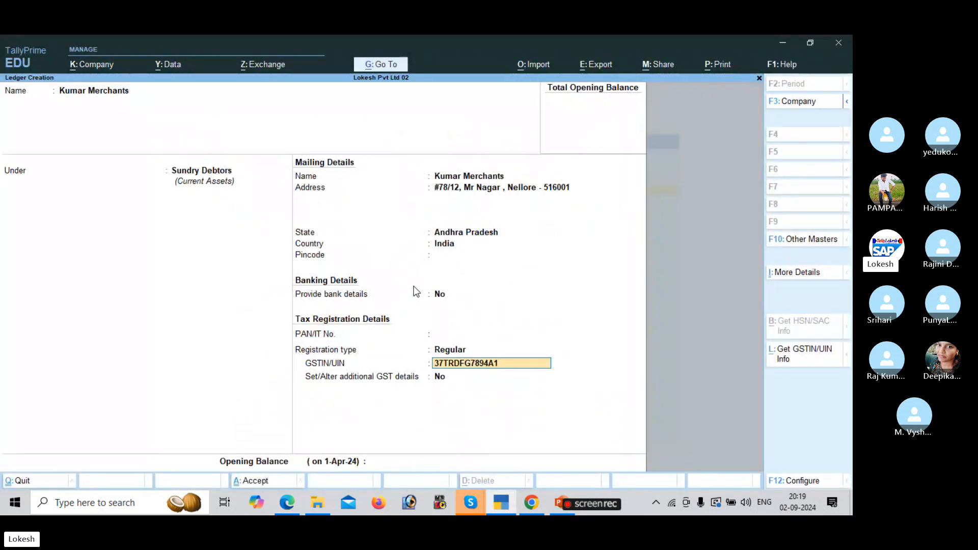
key("alt+Tab")
key("alt+Tab")
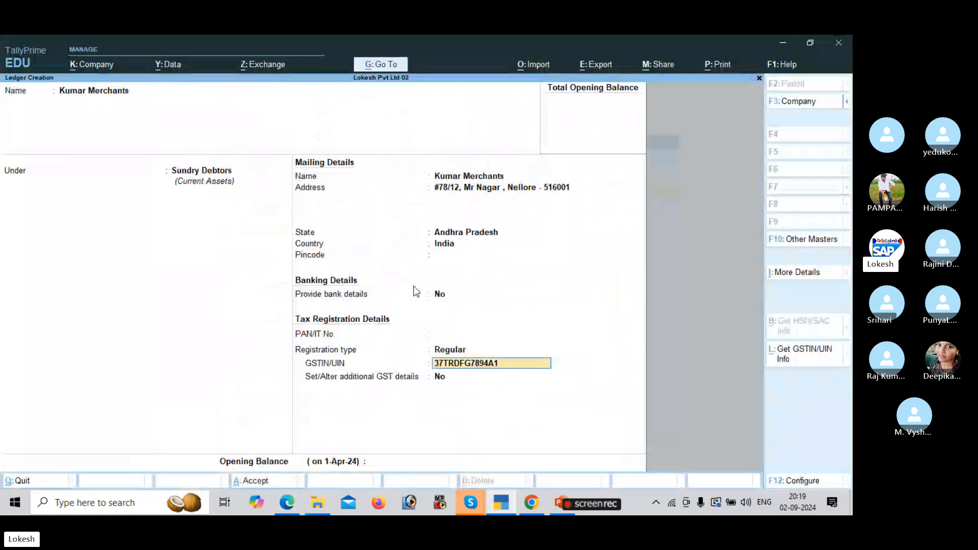
type("Z5")
key("Return")
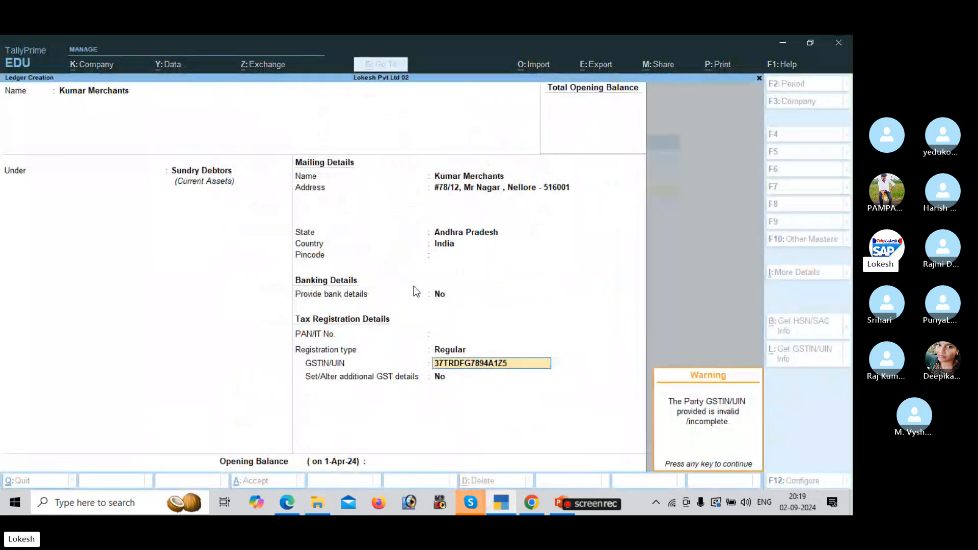
Dismiss the invalid-GSTIN warning, save the Kumar Merchants ledger, and scroll the exercise PDF.
key("Return")
key("Return")
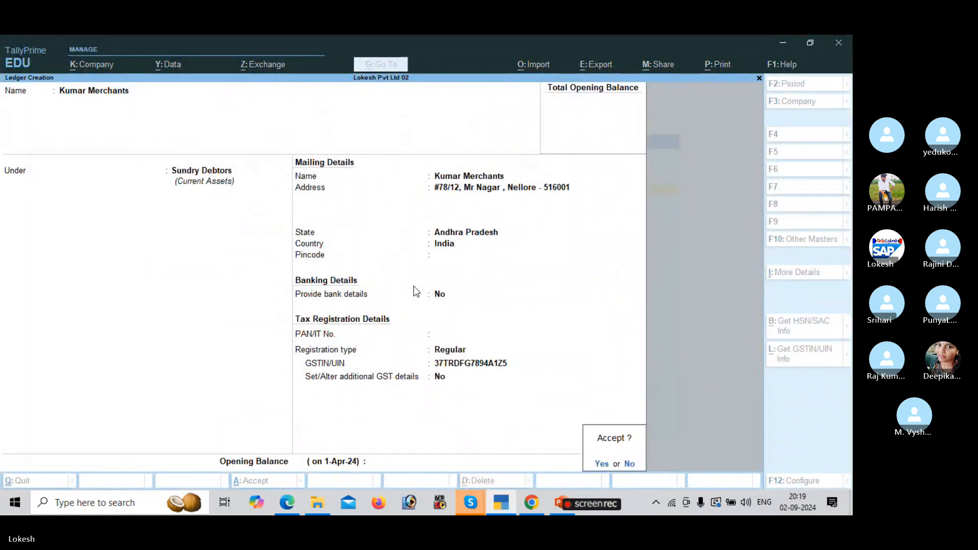
key("Return")
key("alt+Tab")
scroll(417, 292, "down", 1)
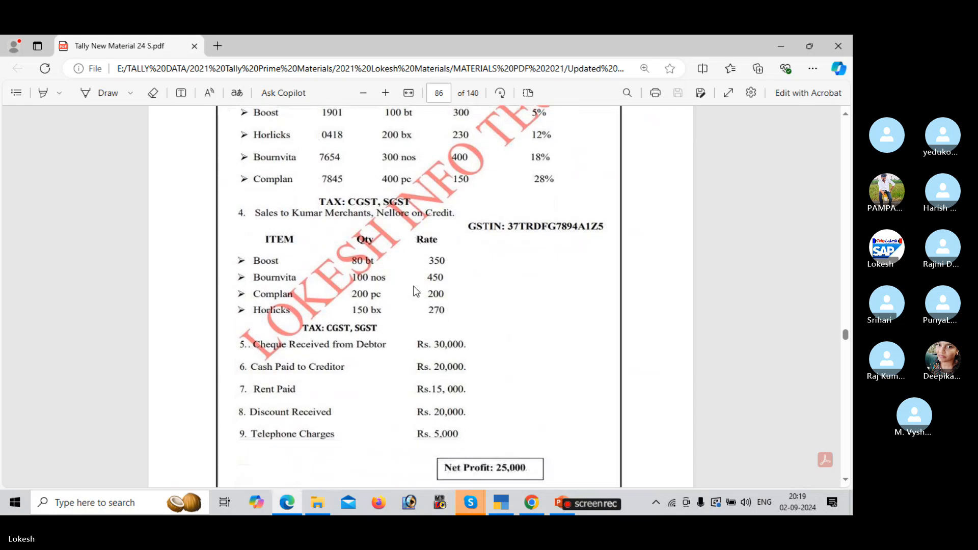
key("alt+Tab")
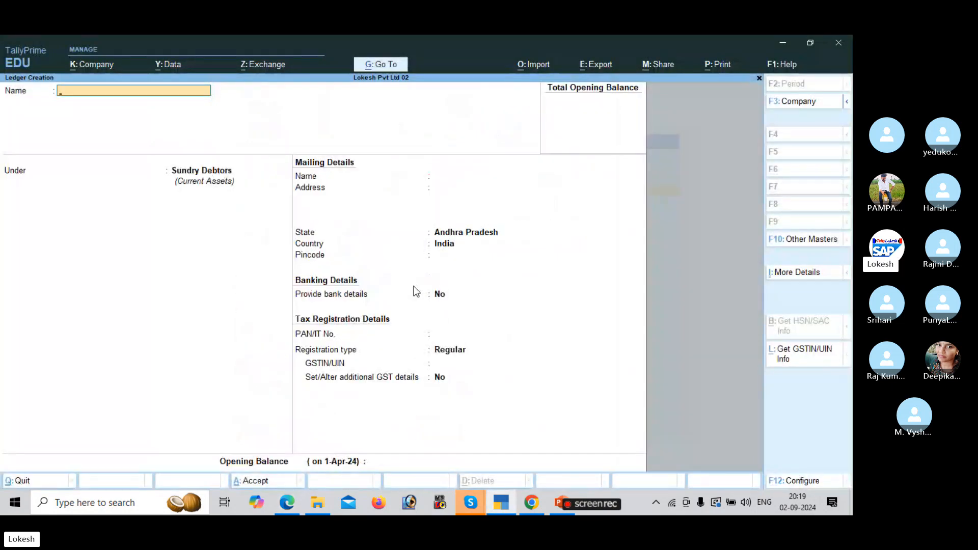
Create the CGST ledger under Duties & Taxes with duty type GST and tax type CGST.
type("CGST")
key("Return")
type("du")
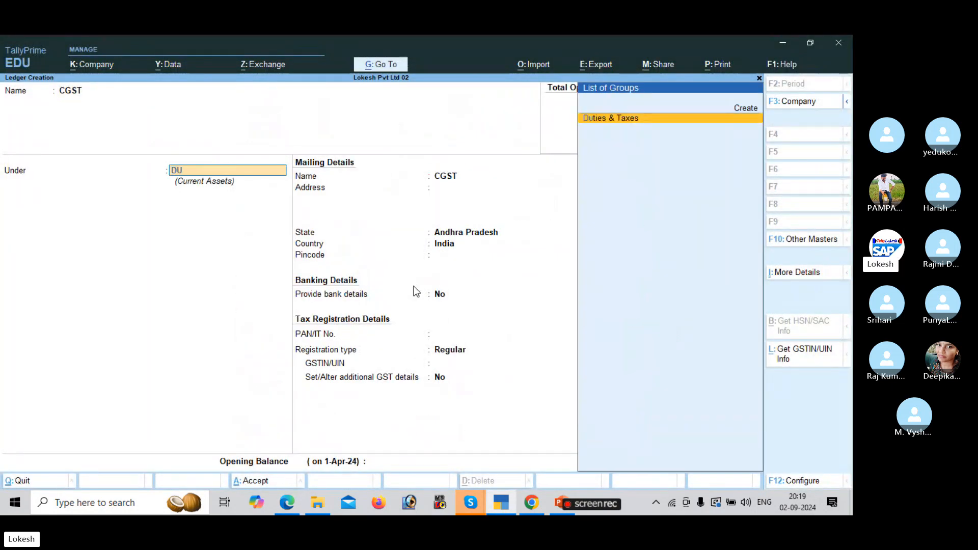
key("Return")
key("Up")
key("Return")
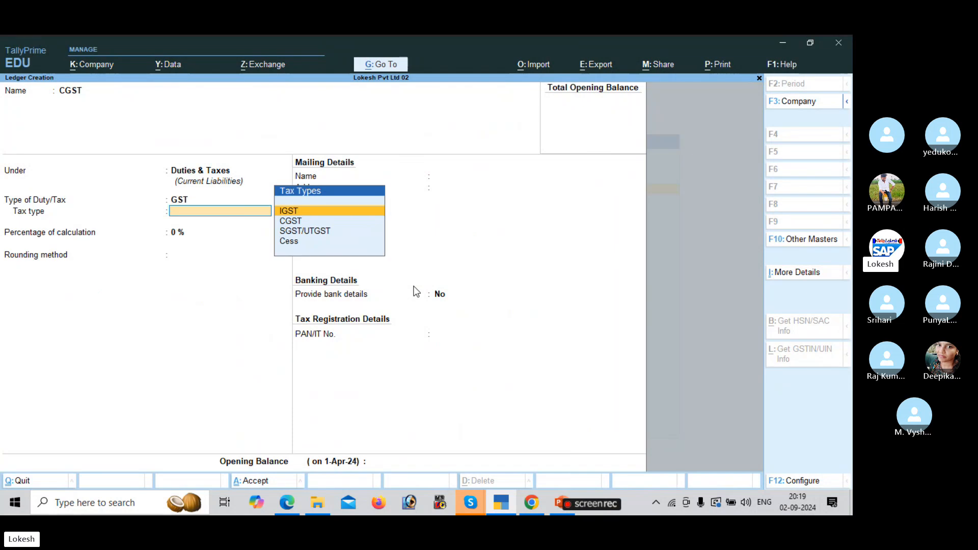
key("Down")
key("Return")
key("Return")
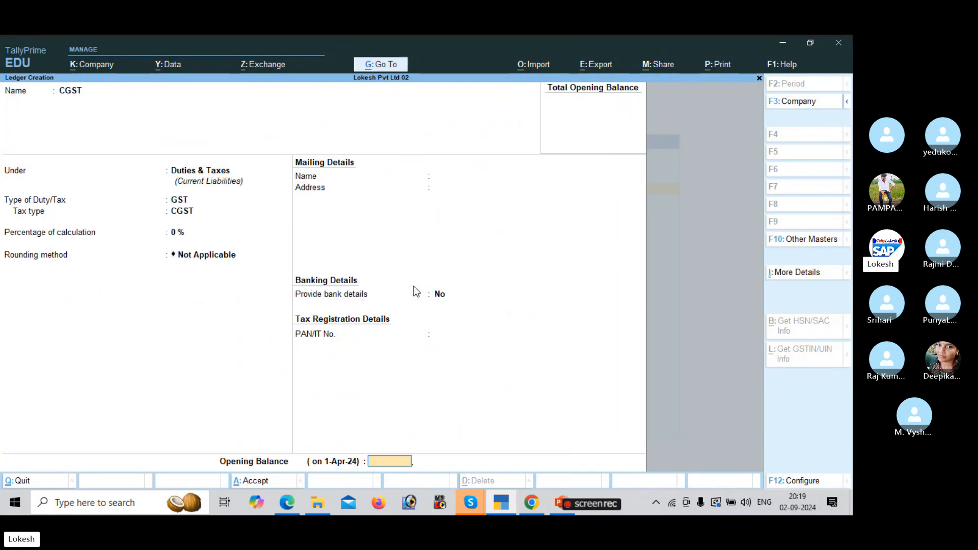
Save CGST, then create the SGST ledger under Duties & Taxes with tax type SGST/UTGST.
key("Return")
key("Return")
type("SGST")
key("Return")
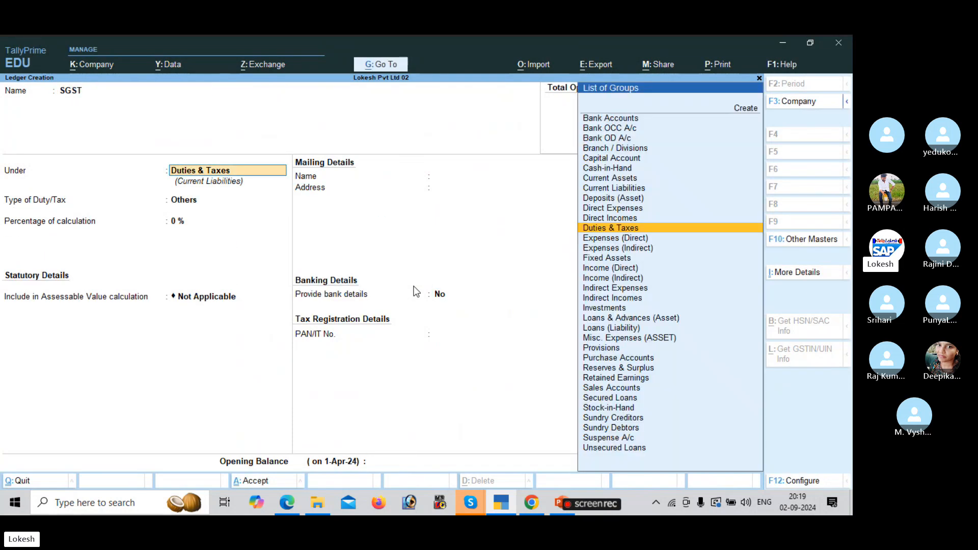
key("Return")
key("Up")
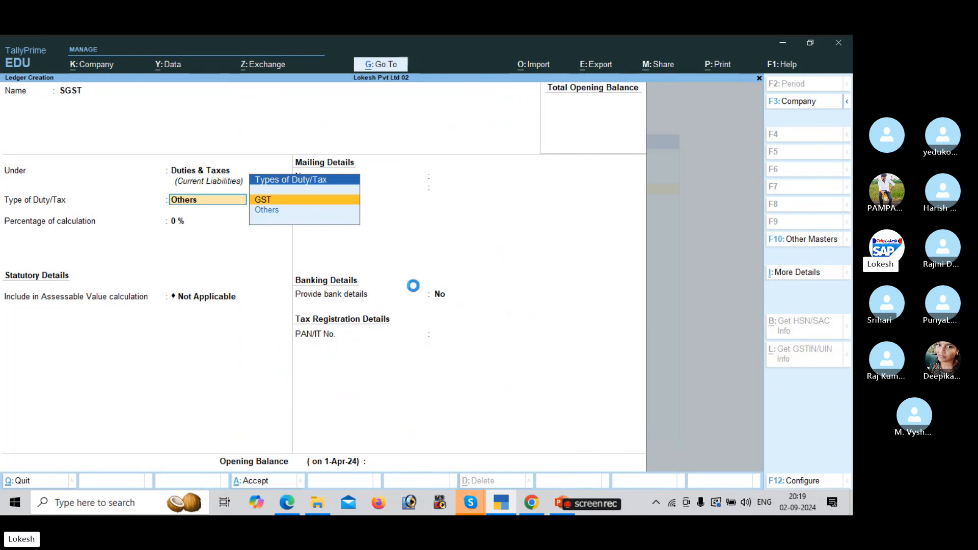
key("Return")
key("Down")
key("Down")
key("Return")
key("Return")
key("Return")
key("Return")
key("Return")
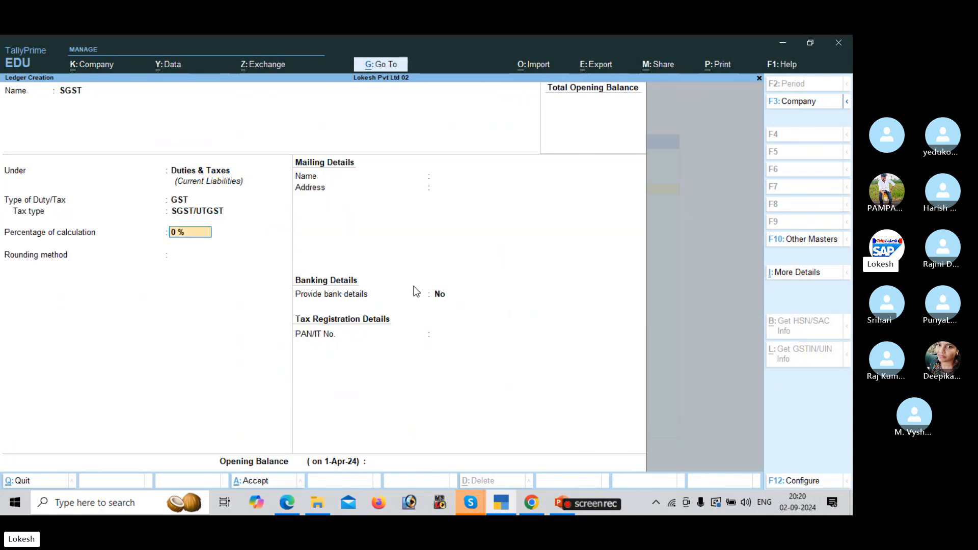
key("Return")
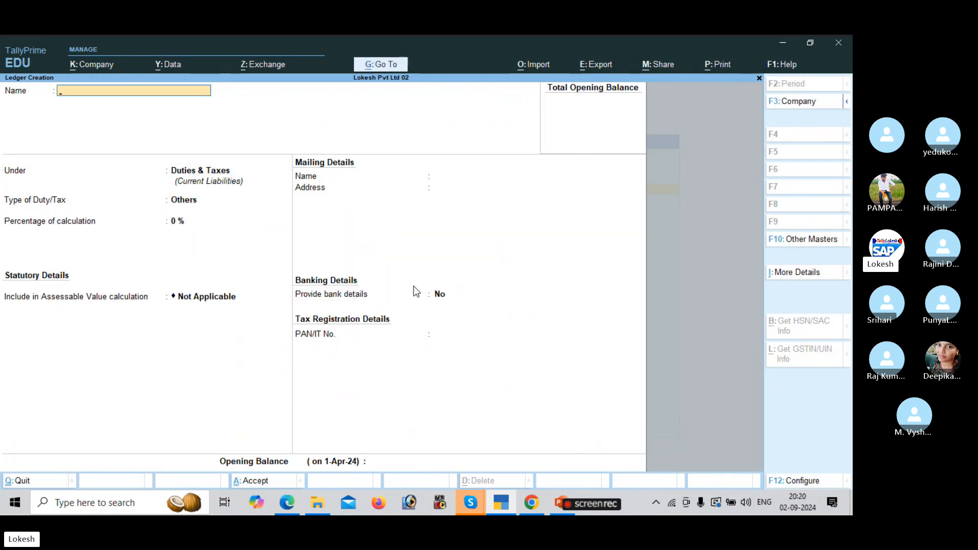
key("alt+Tab")
scroll(416, 291, "down", 1)
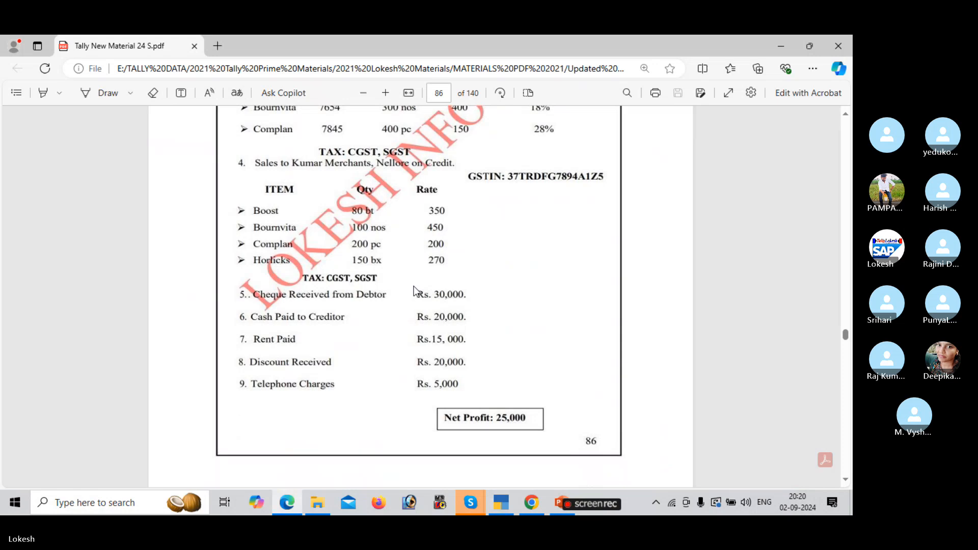
key("alt+Tab")
Create the Rent ledger under Indirect Expenses.
type("RENT")
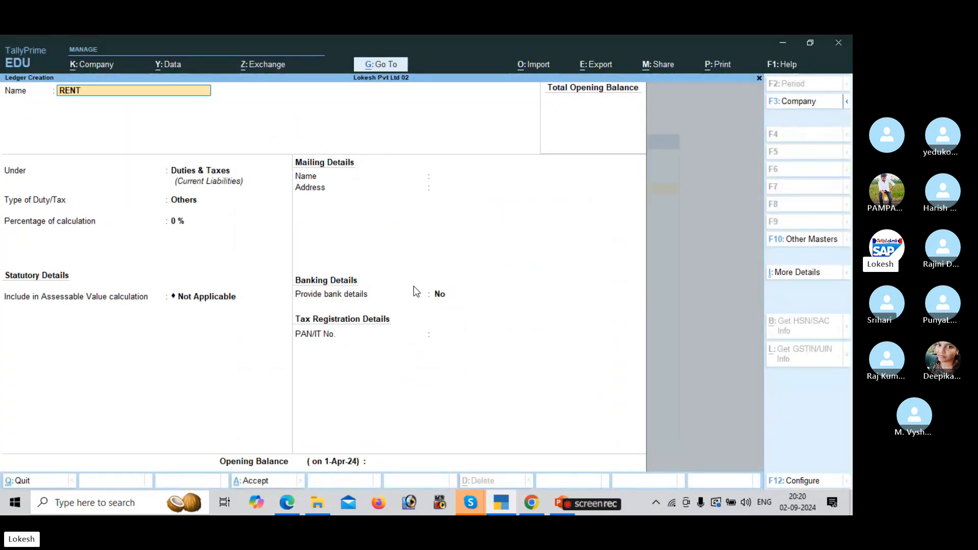
key("BackSpace")
key("BackSpace")
key("BackSpace")
type("ent")
key("Return")
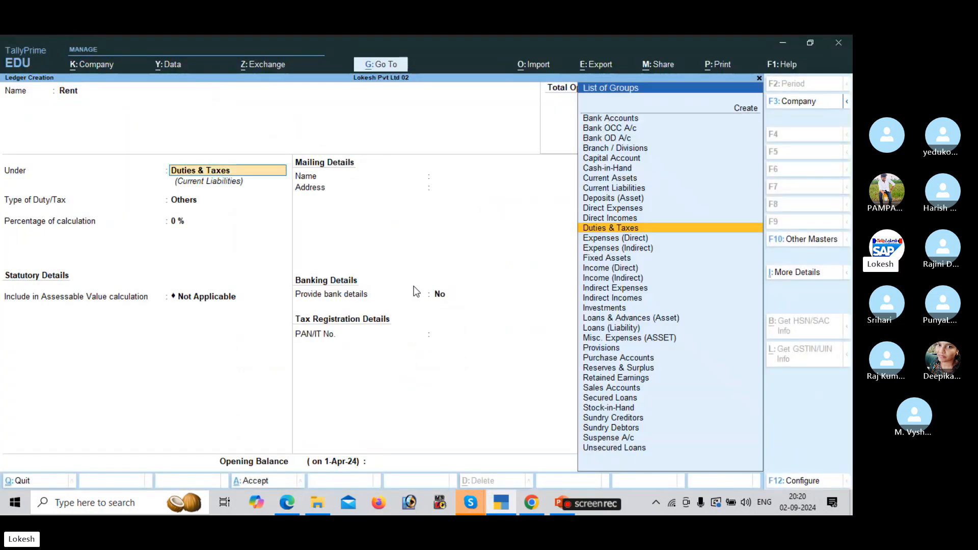
type("Ind")
key("Down")
key("Down")
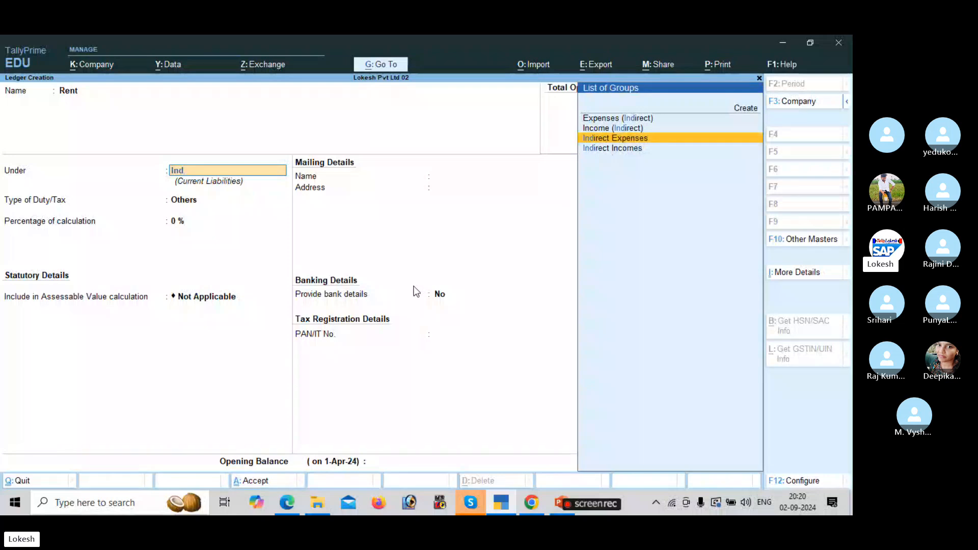
key("Return")
key("Return")
key("Return")
key("Return")
key("Return")
key("Return")
key("Return")
key("Return")
key("Return")
key("Return")
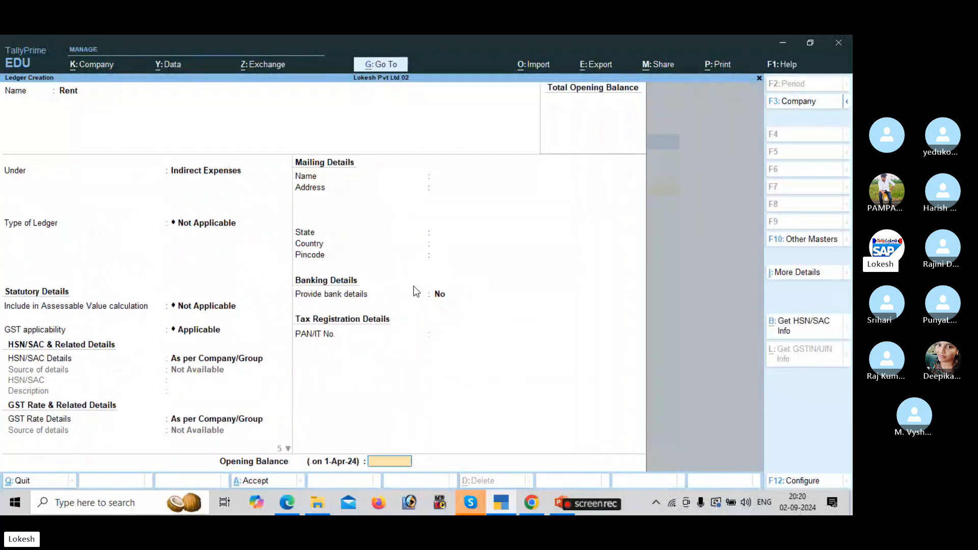
key("alt+Tab")
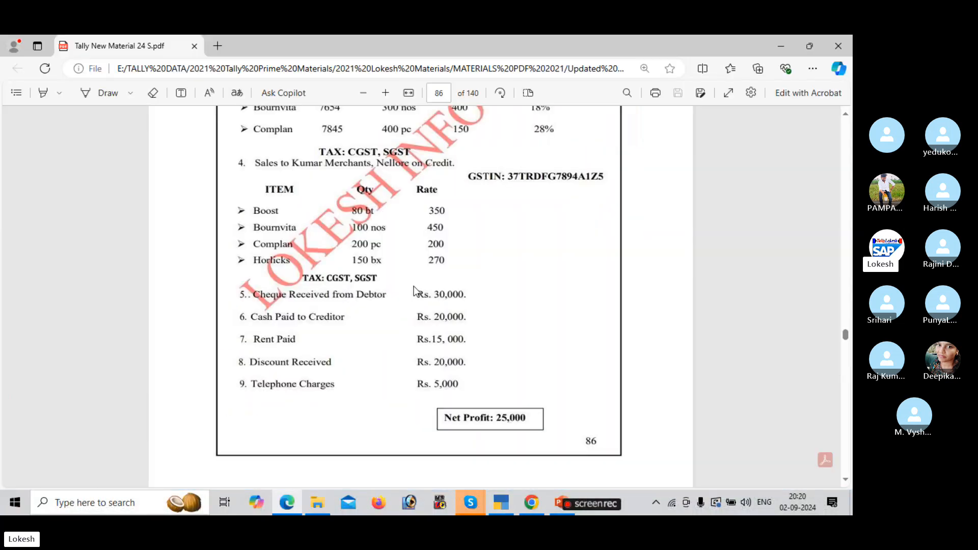
key("alt+Tab")
Create the Discount Received ledger under Indirect Incomes.
type("Dis")
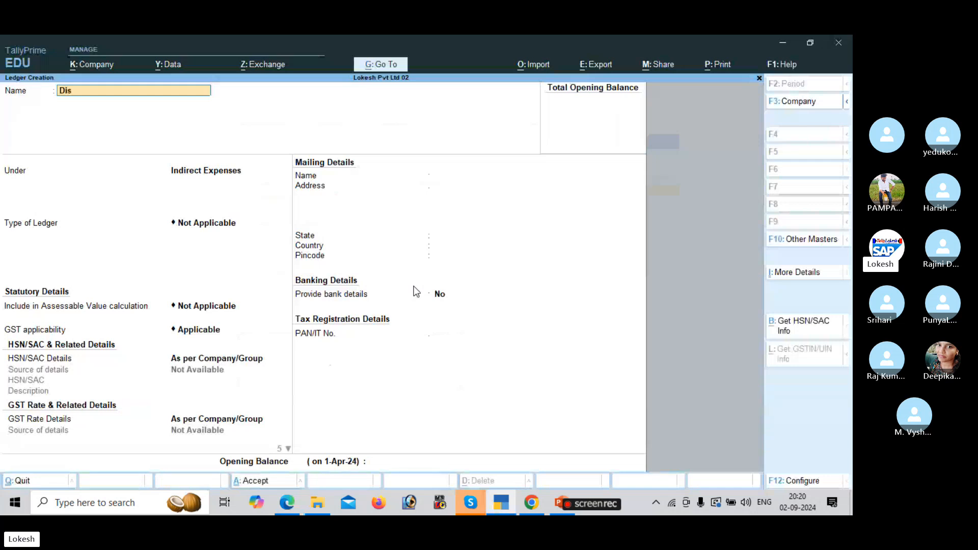
type("count Arece")
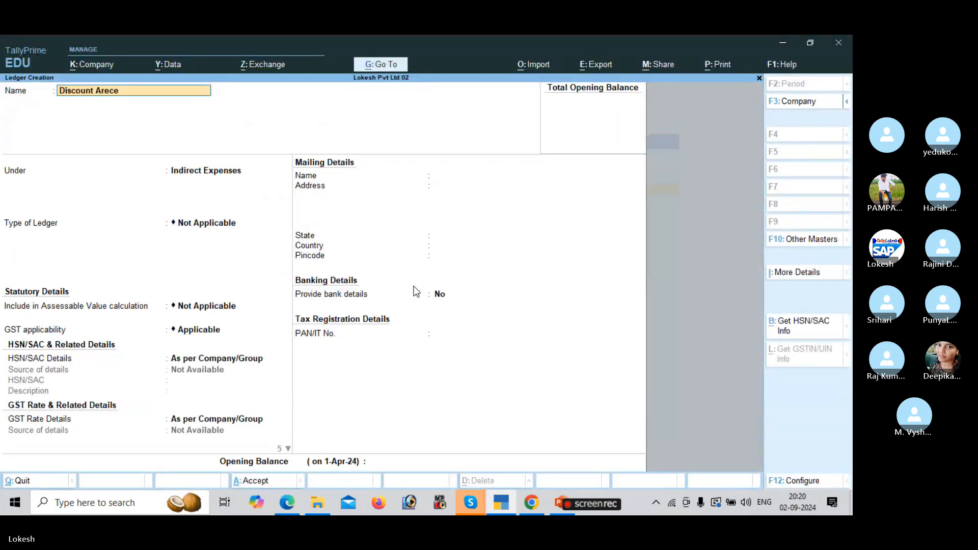
key("BackSpace")
key("BackSpace")
key("BackSpace")
key("BackSpace")
key("BackSpace")
type("Received")
key("Return")
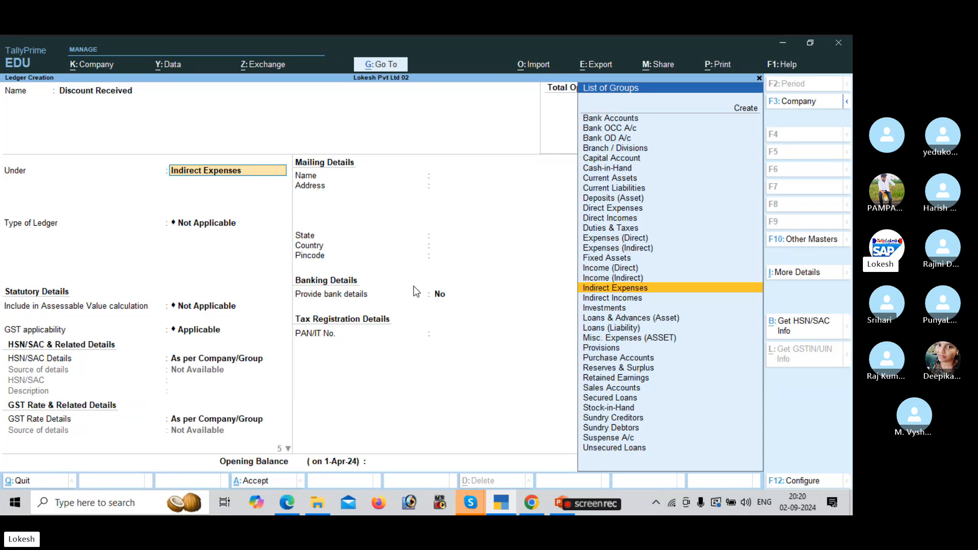
key("Down")
key("Return")
key("Return")
key("Return")
key("Return")
key("Return")
key("Return")
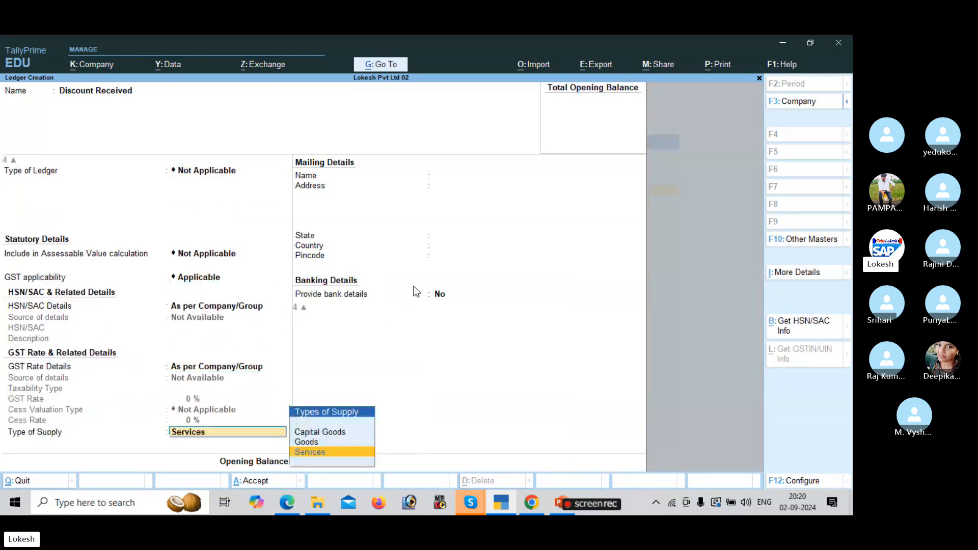
key("Return")
key("Return")
key("Return")
key("alt+Tab")
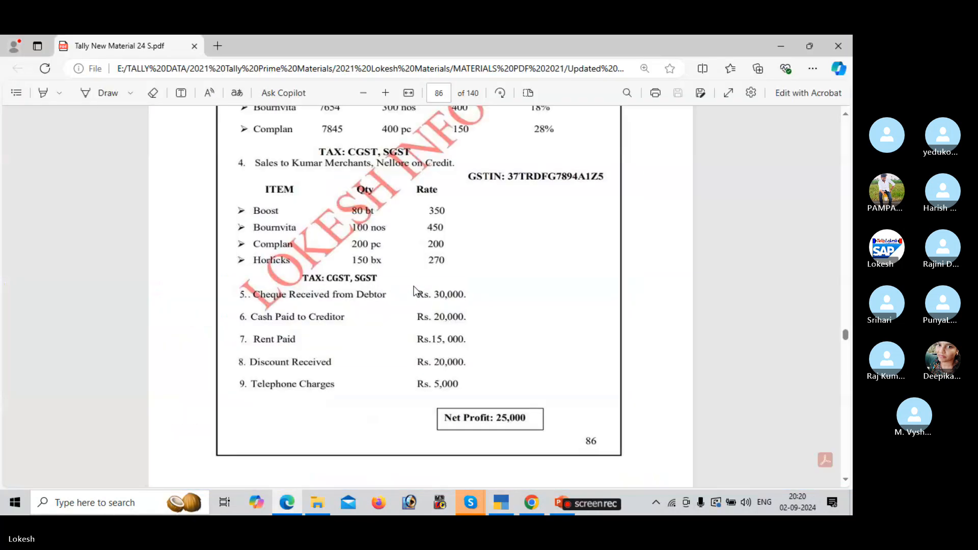
key("alt+Tab")
Create the Telephone Charges ledger under Indirect Expenses.
type("Tele")
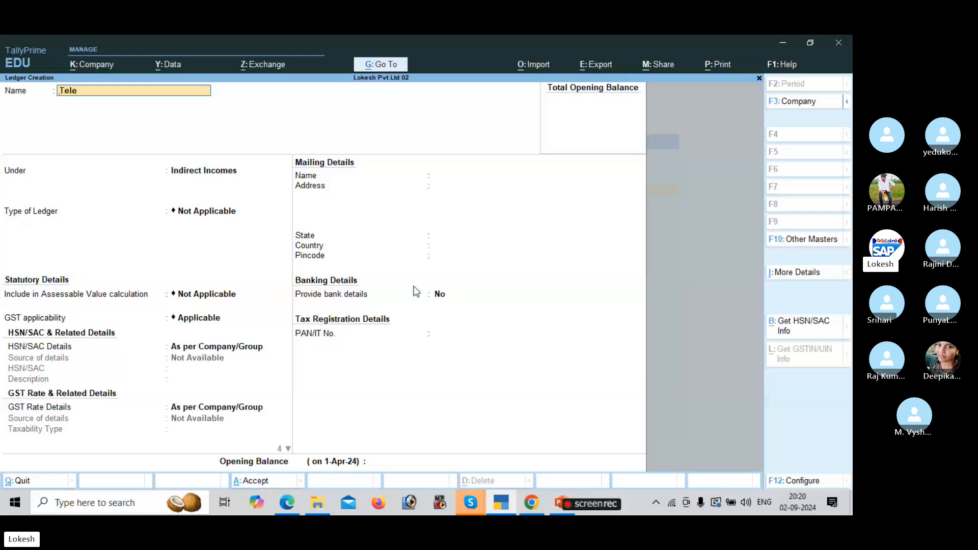
type("phone Charges")
key("Return")
key("Up")
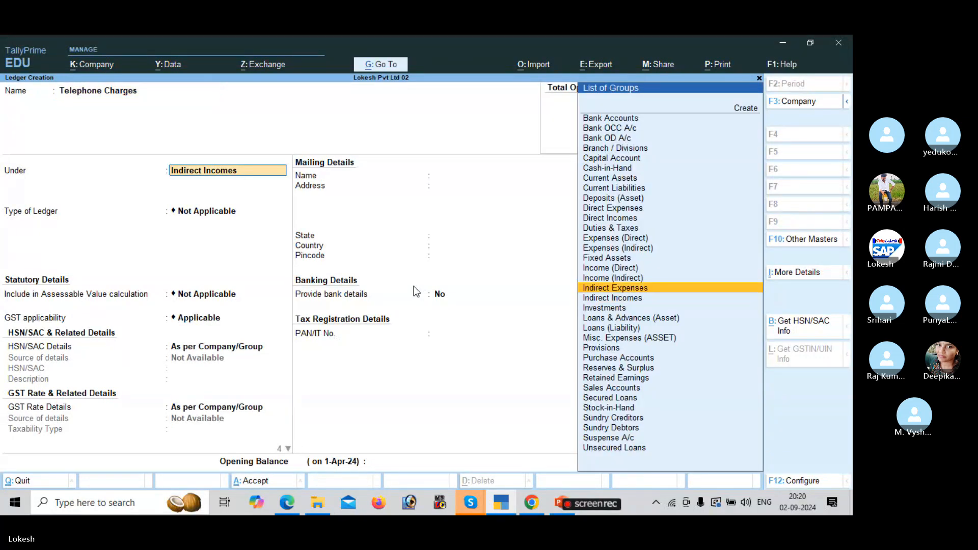
key("Return")
key("Return")
key("Return")
key("Return")
key("Return")
key("Return")
key("Return")
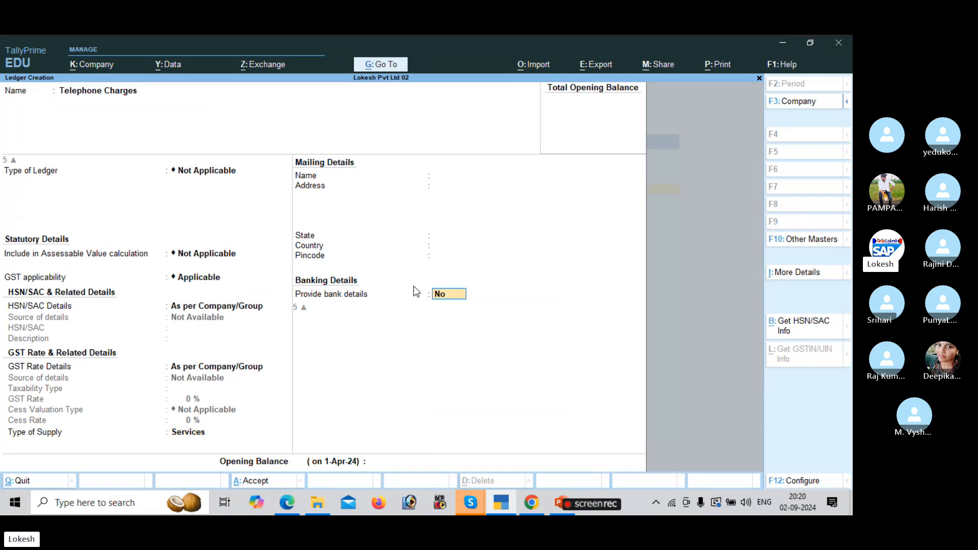
key("Return")
key("Return")
key("Return")
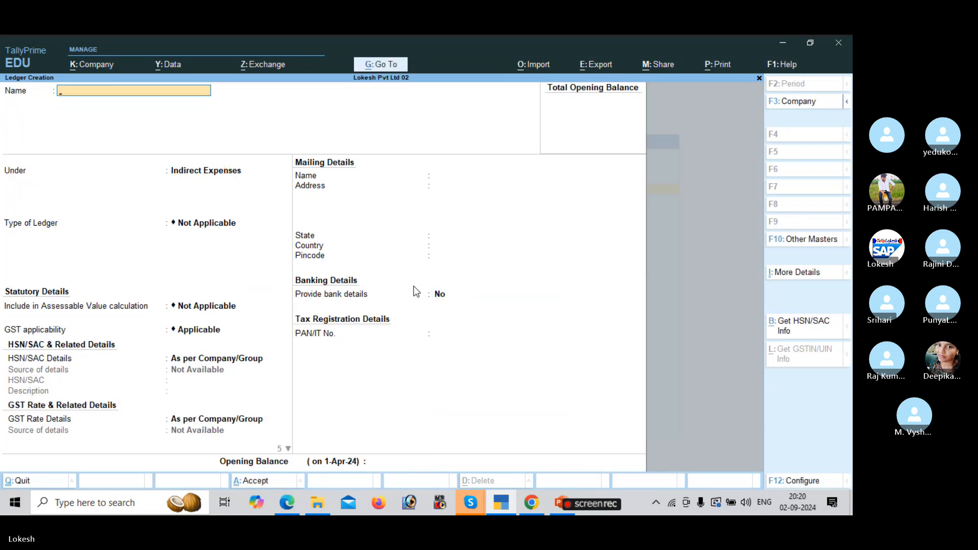
Abandon the duplicate CGST ledger, quit ledger creation, and open Unit creation.
type("CGST")
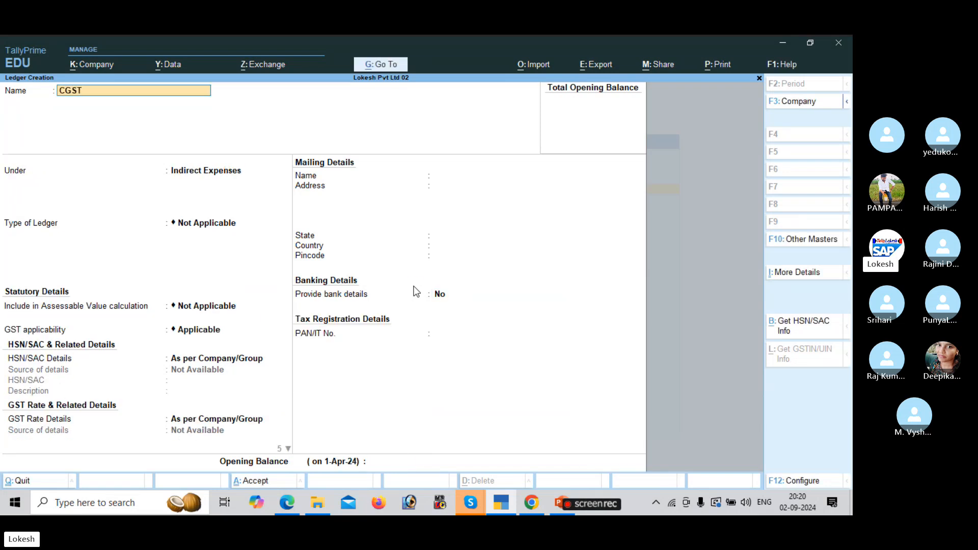
key("Return")
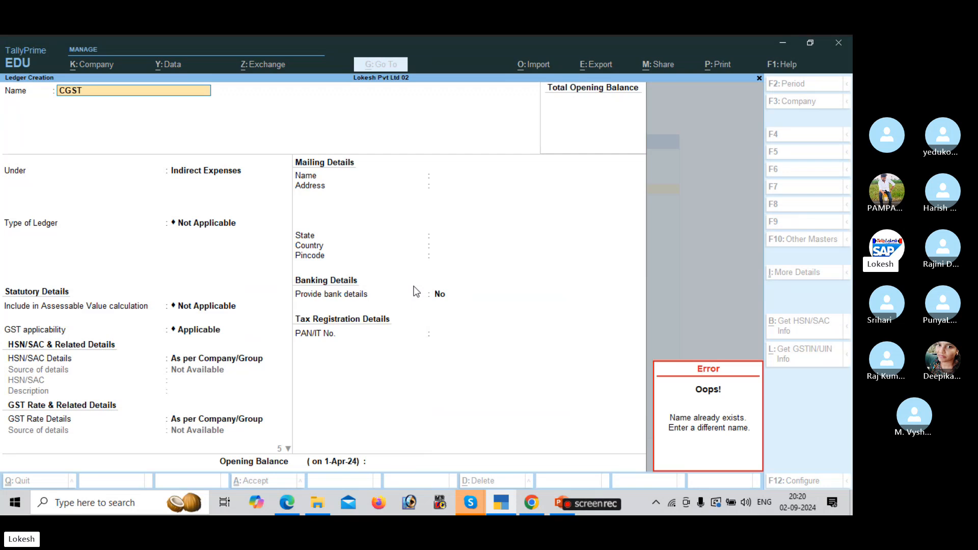
key("Escape")
key("Escape")
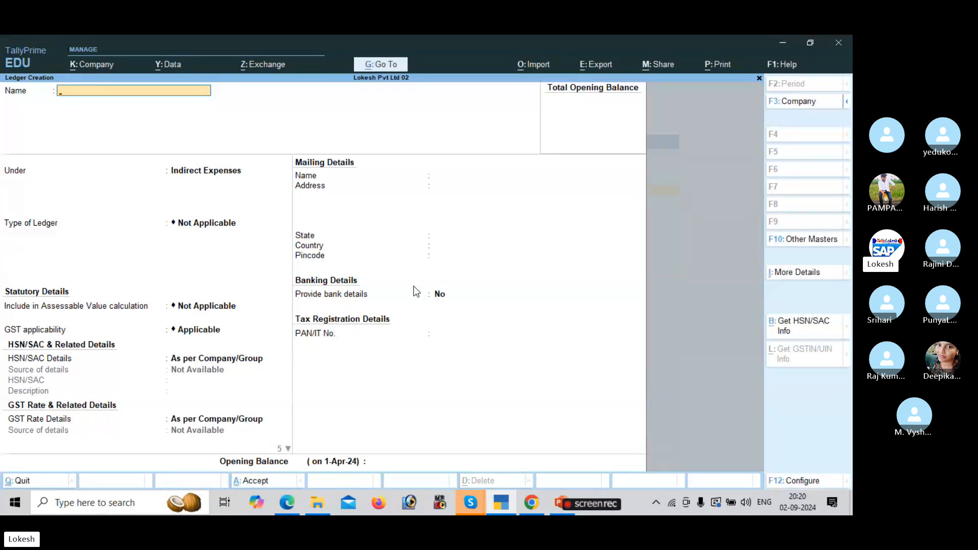
key("Escape")
key("y")
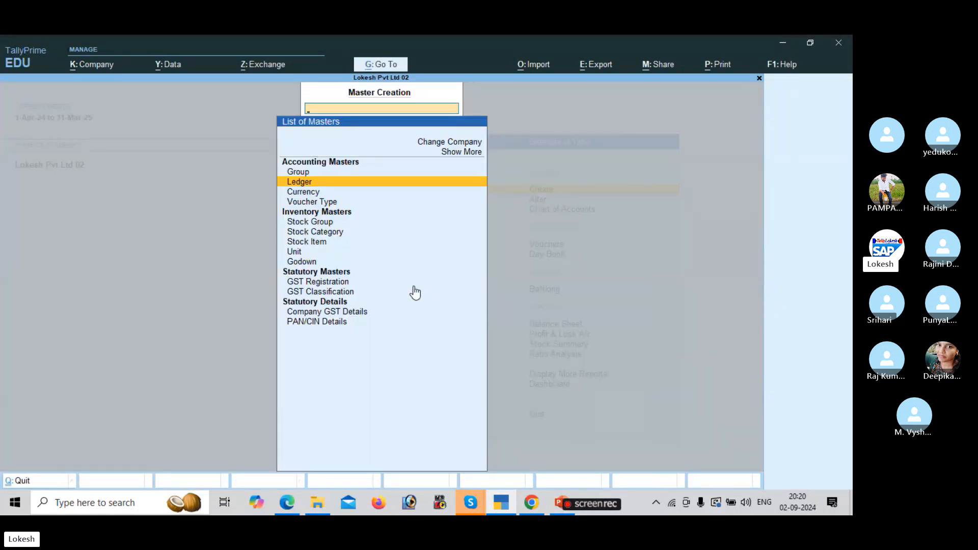
key("Down")
key("Down")
key("Down")
key("Down")
key("Down")
key("Down")
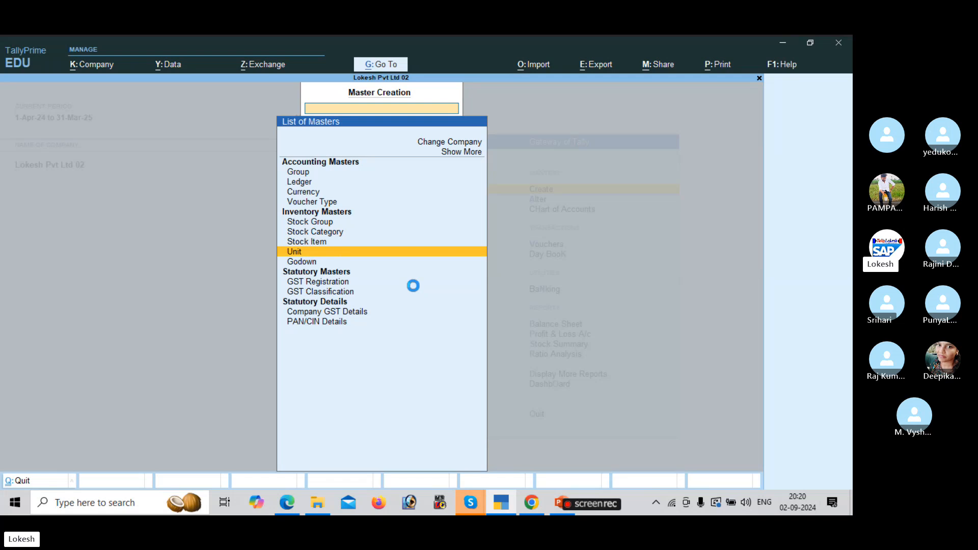
key("Return")
key("alt+Tab")
Scroll the PDF up to the PROBLEM-1 heading and company details, then return to Unit Creation.
scroll(415, 290, "up", 2)
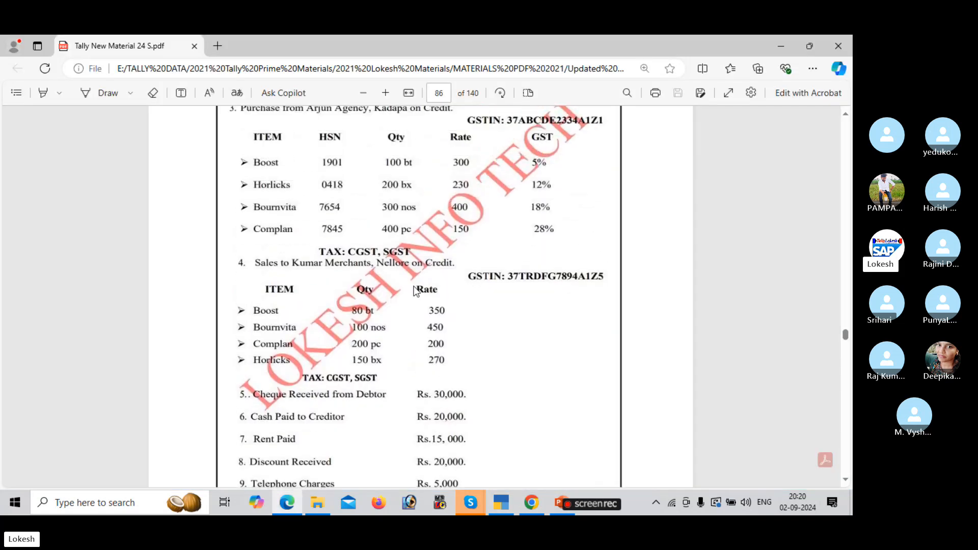
scroll(416, 291, "up", 3)
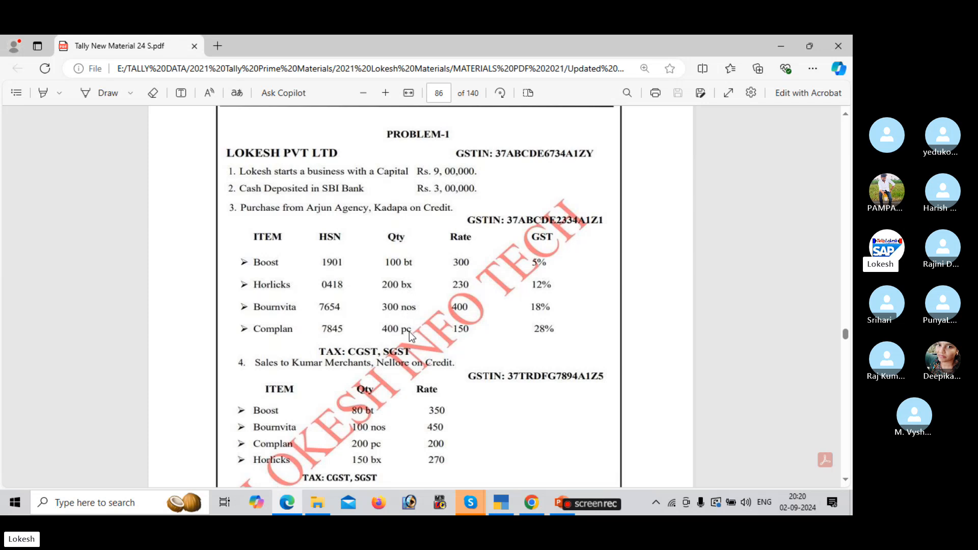
key("alt+Tab")
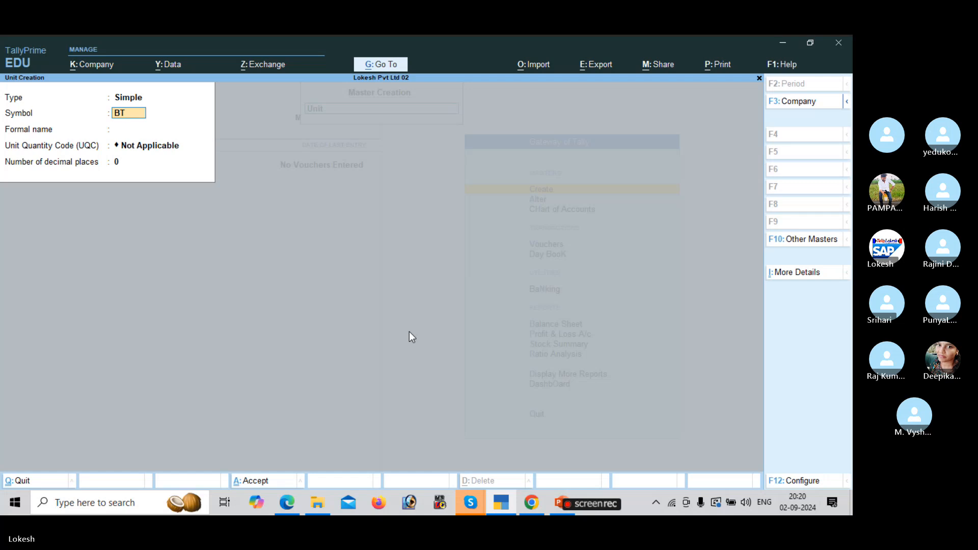
Finish the bt unit with its formal name and quantity code BTL-BOTTLES.
type("bt")
key("Return")
type("Boote")
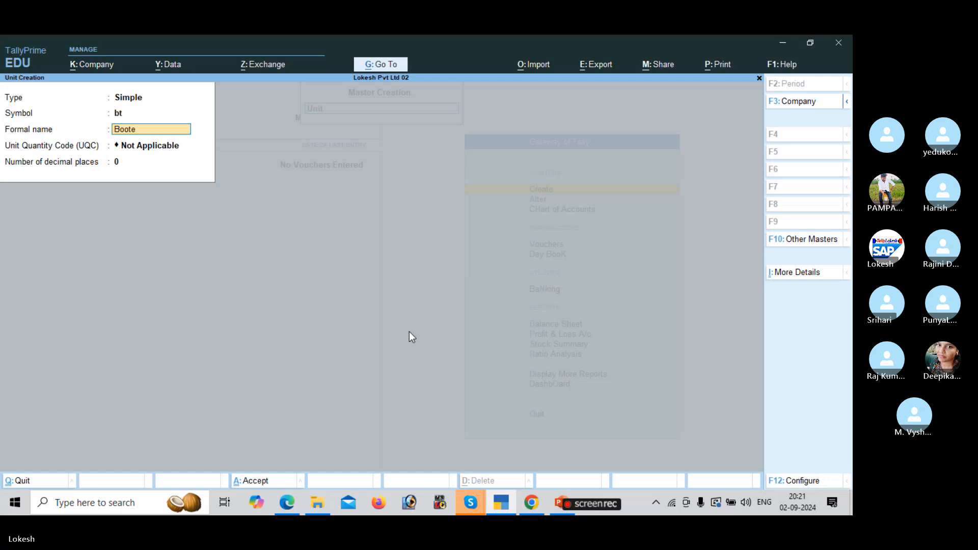
key("BackSpace")
key("BackSpace")
type("l")
type("s")
key("Return")
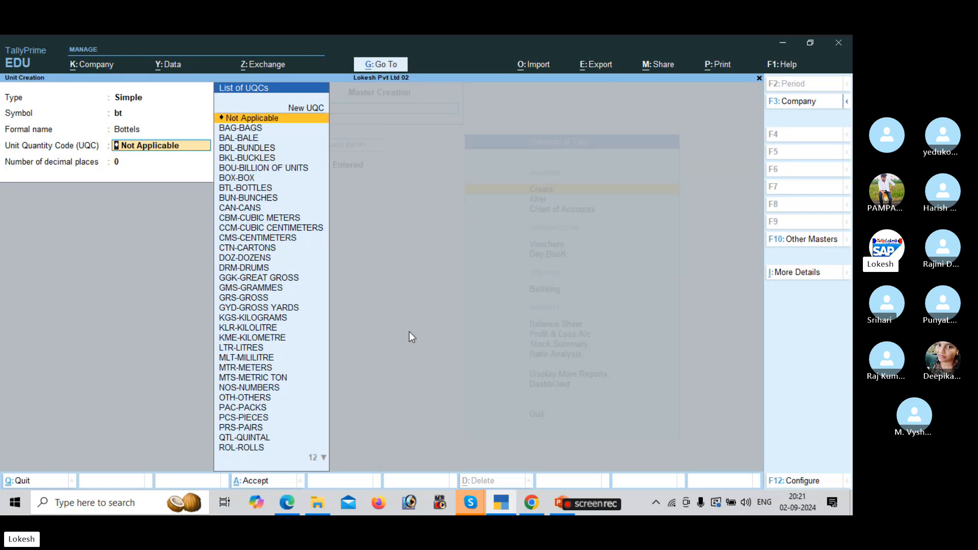
type("bo")
key("Down")
key("Down")
key("Down")
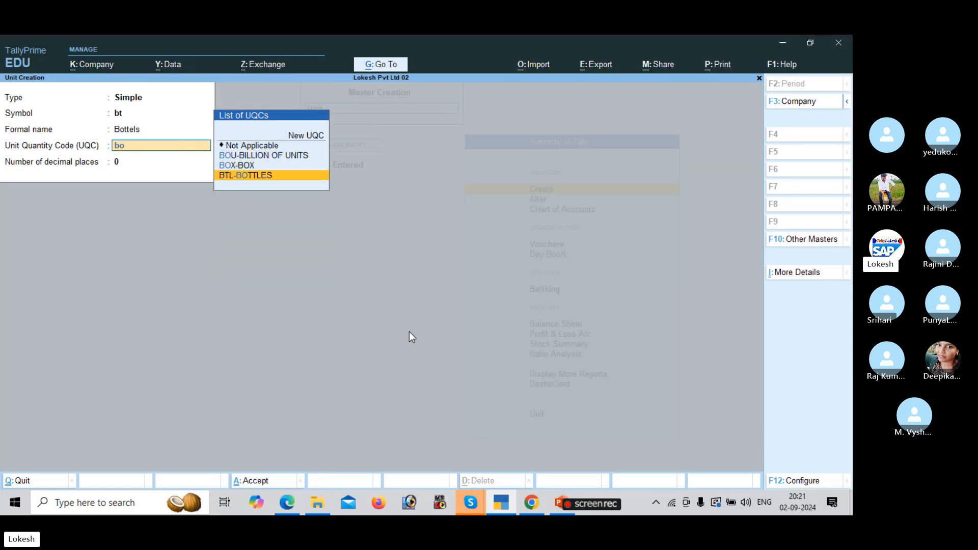
key("Return")
key("Return")
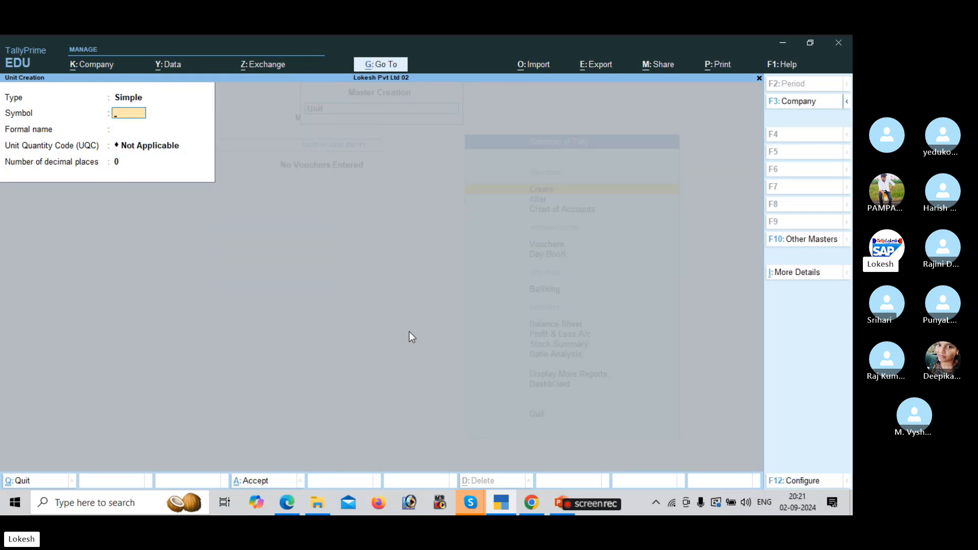
Create the bx unit with formal name box and quantity code BOX-BOX.
key("alt+Tab")
key("alt+Tab")
type("b")
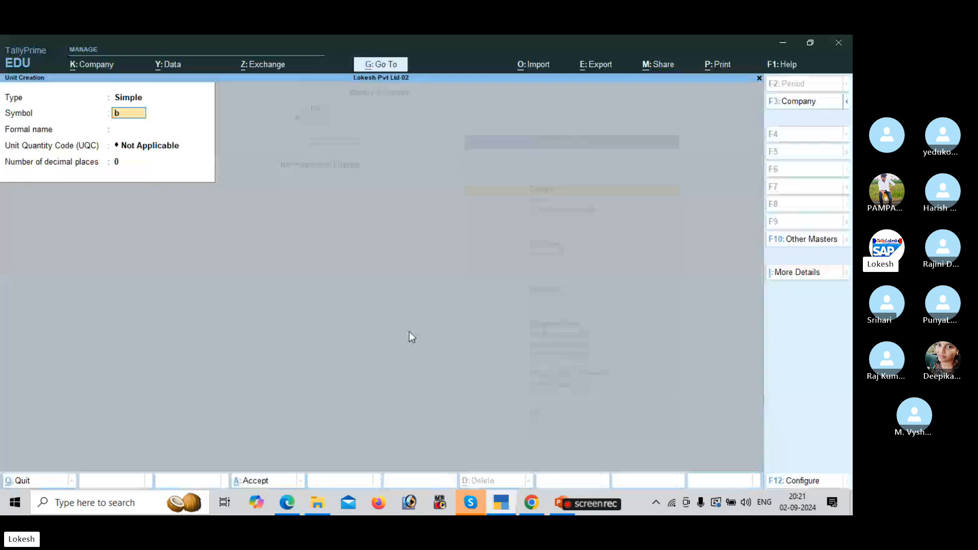
type("x")
key("Return")
key("Return")
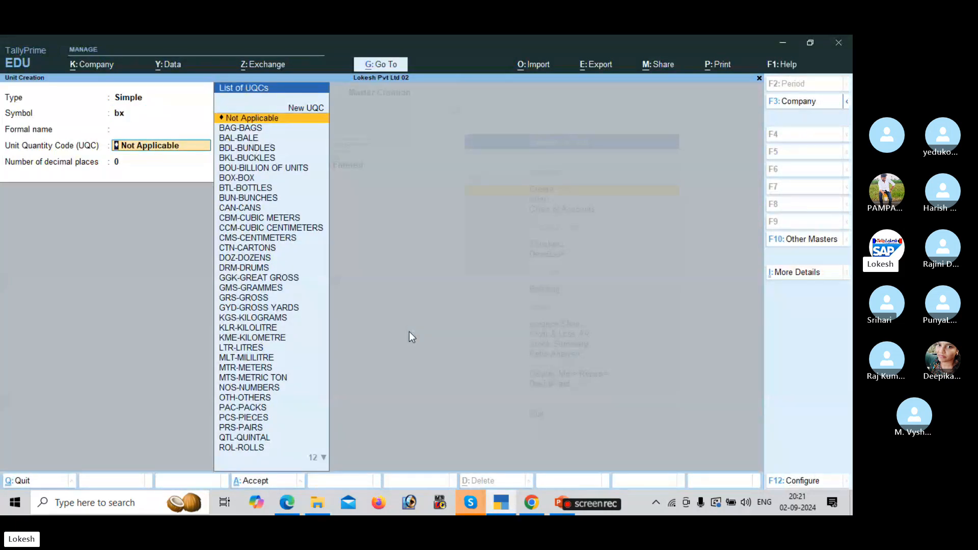
type("box")
key("Return")
key("Return")
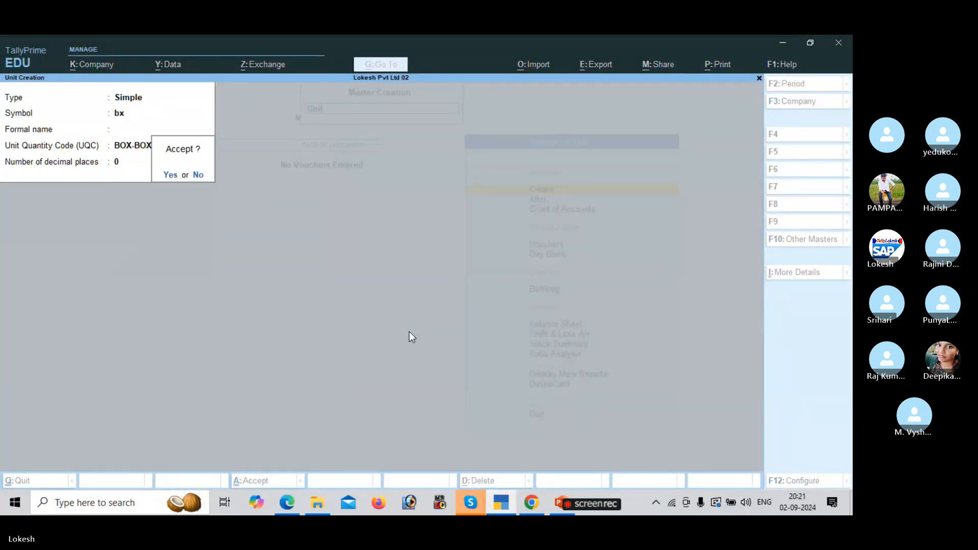
Create the nos unit with quantity code NOS-NUMBERS.
key("Return")
key("alt+Tab")
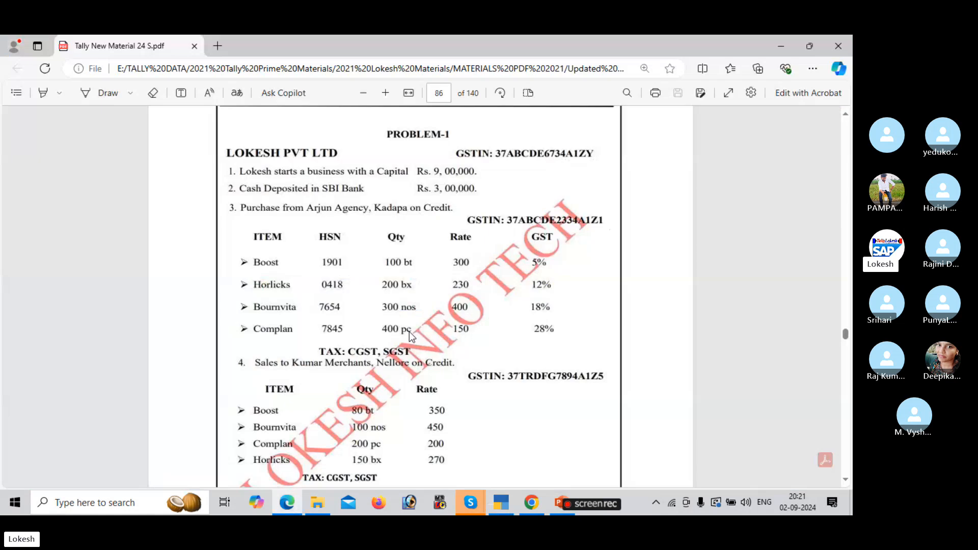
key("alt+Tab")
type("nos")
key("Return")
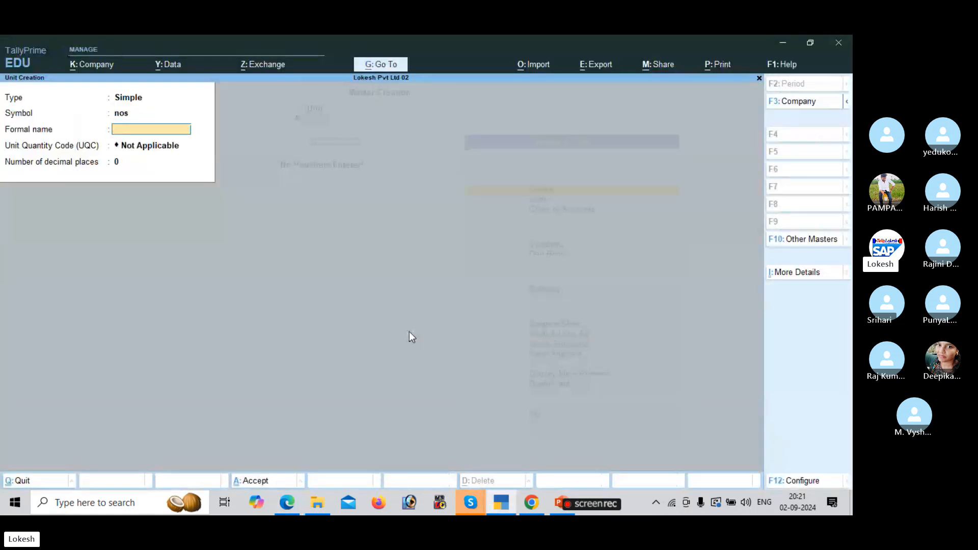
key("Return")
type("n")
key("Return")
key("Return")
key("Return")
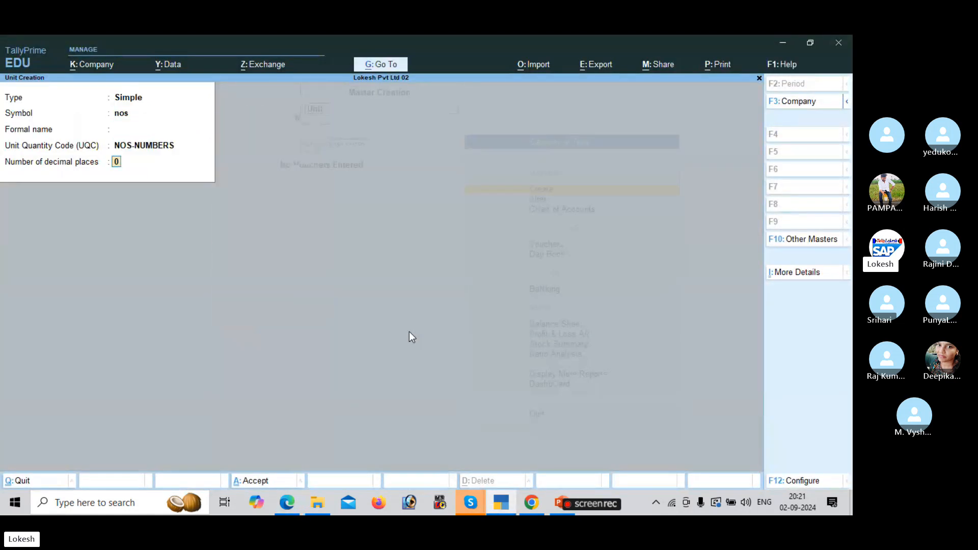
key("alt+Tab")
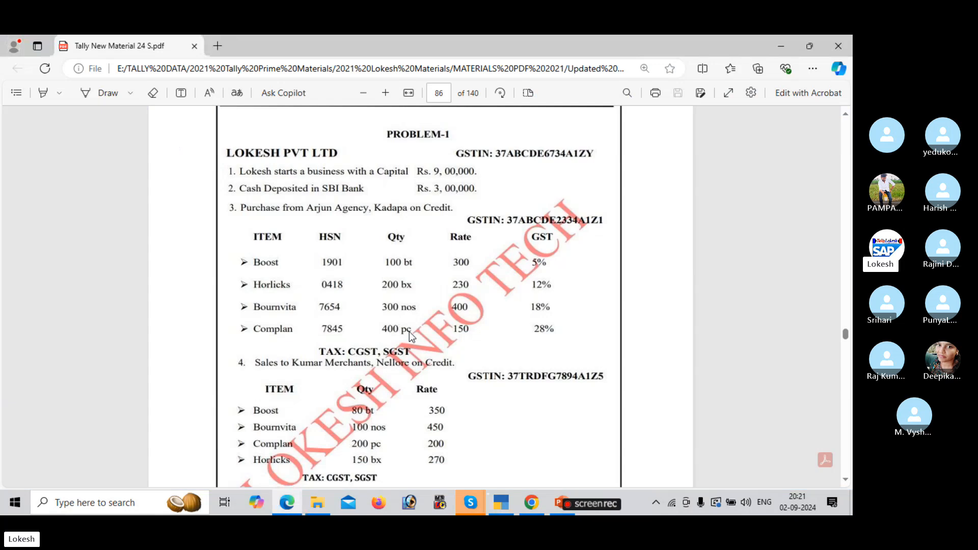
key("alt+Tab")
Create the pc unit with PCS-PIECES, then start a new Stock Item from List of Masters.
type("pc")
key("Return")
key("Return")
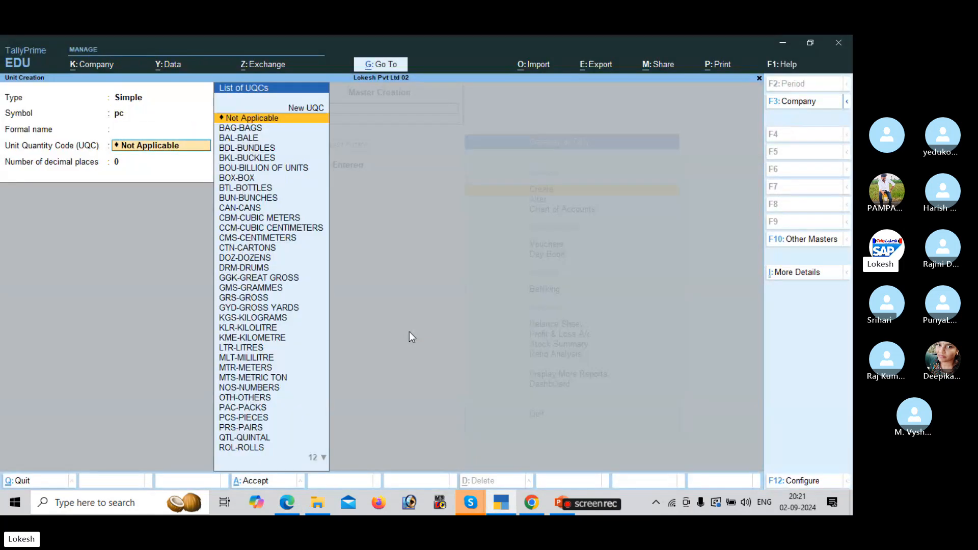
type("pi")
key("Return")
key("Return")
key("Return")
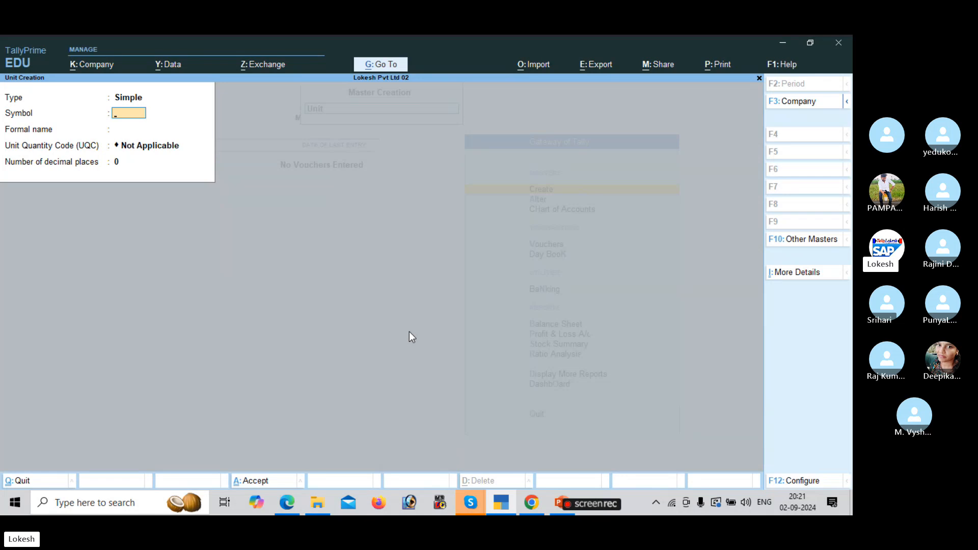
key("Escape")
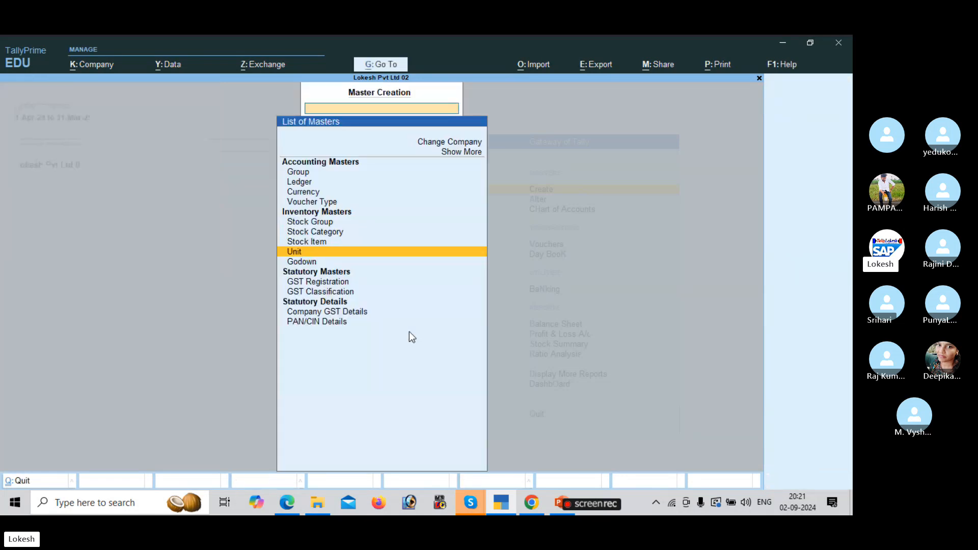
key("Up")
key("Return")
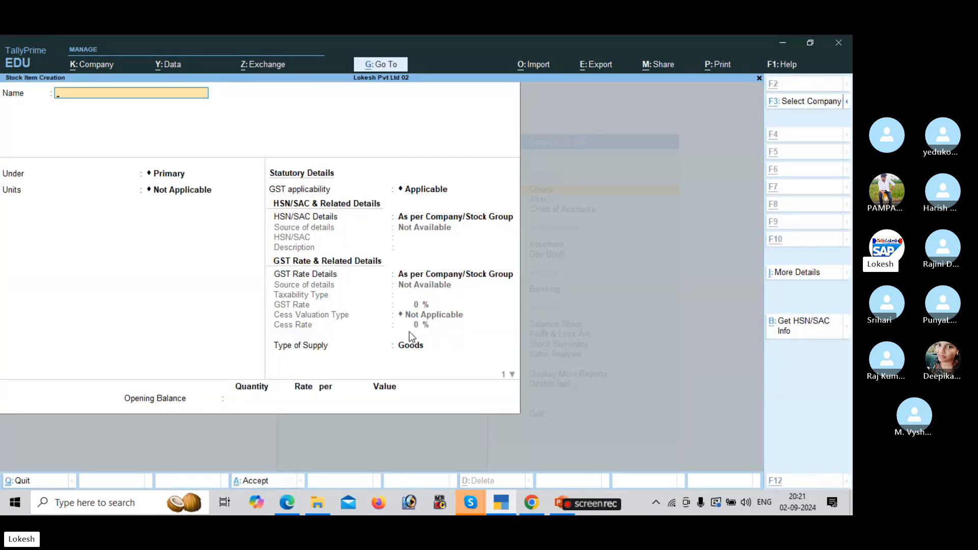
Name the new stock item Boost and set its unit of measure to bt.
key("alt+Tab")
key("alt+Tab")
type("B")
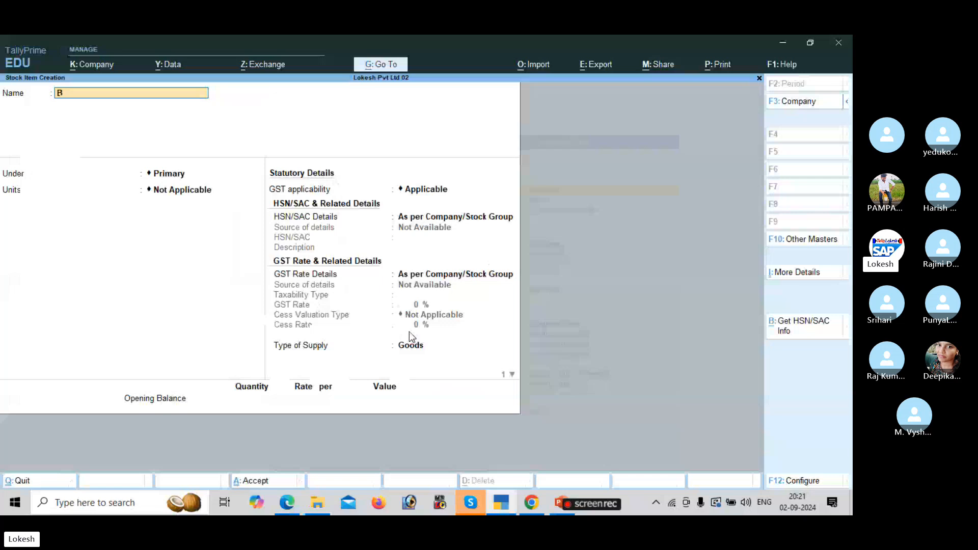
type("oost")
key("Return")
key("Return")
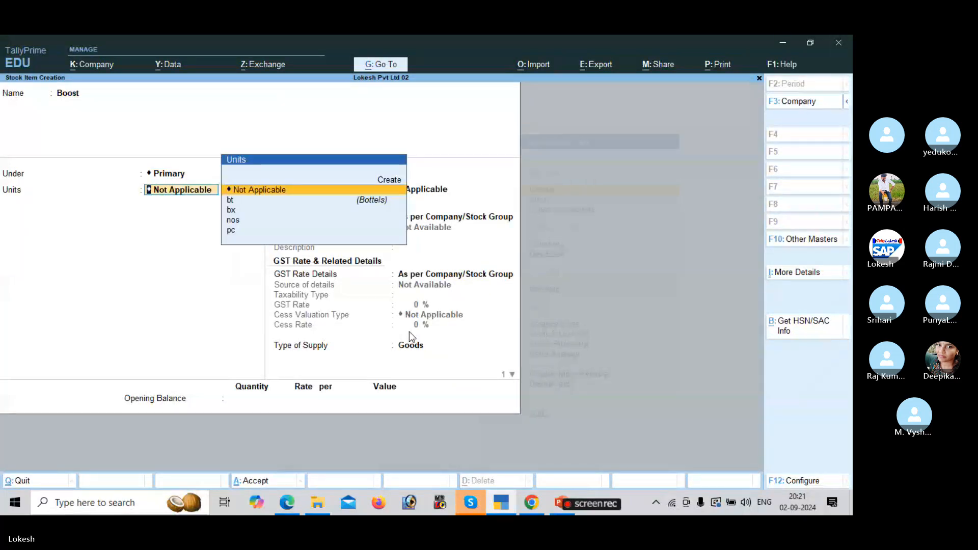
key("Down")
key("Return")
key("Return")
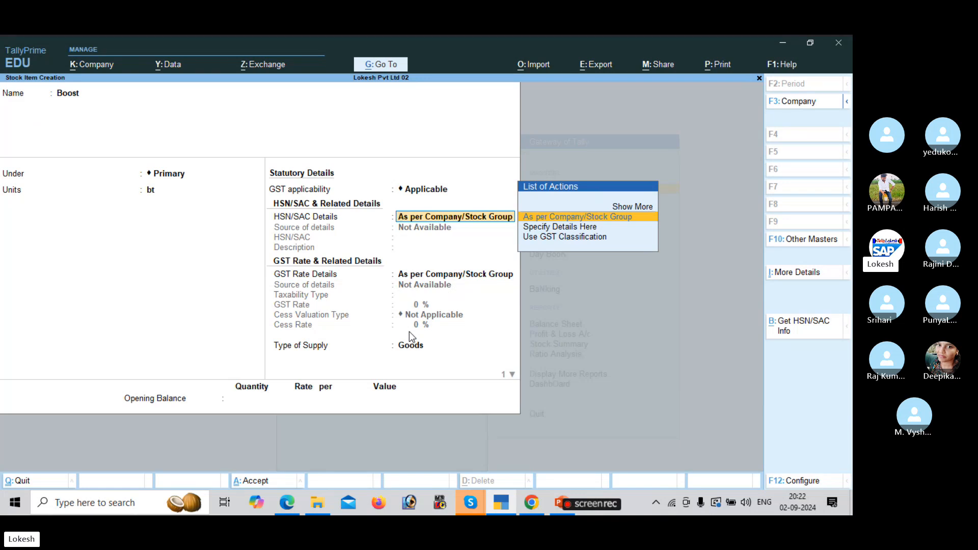
Set Boost's HSN/SAC Details to Specify Details Here.
key("Down")
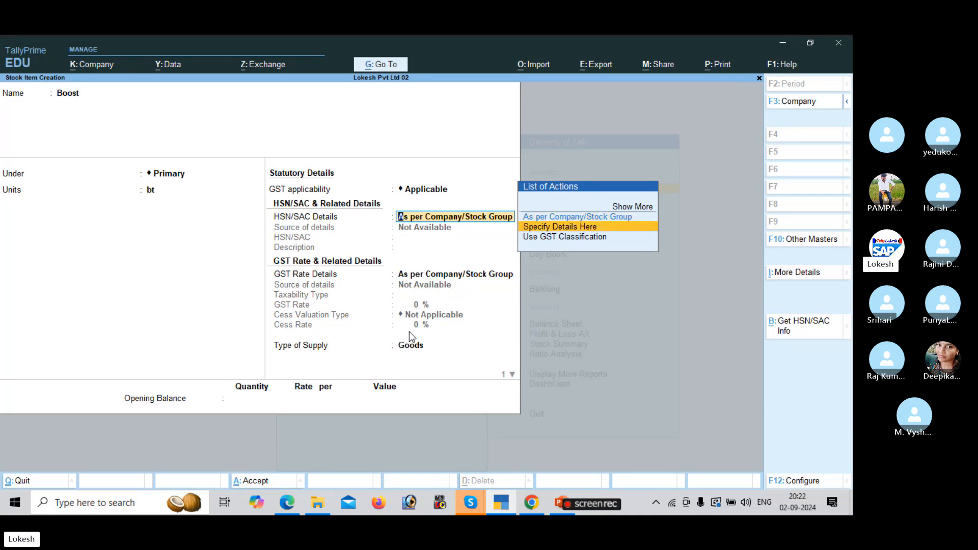
key("Return")
key("BackSpace")
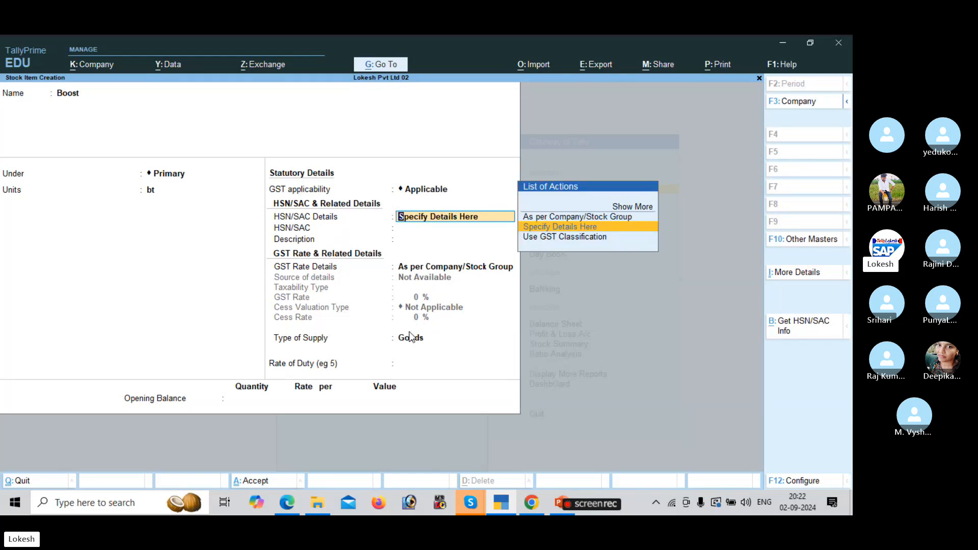
key("Down")
key("Return")
key("BackSpace")
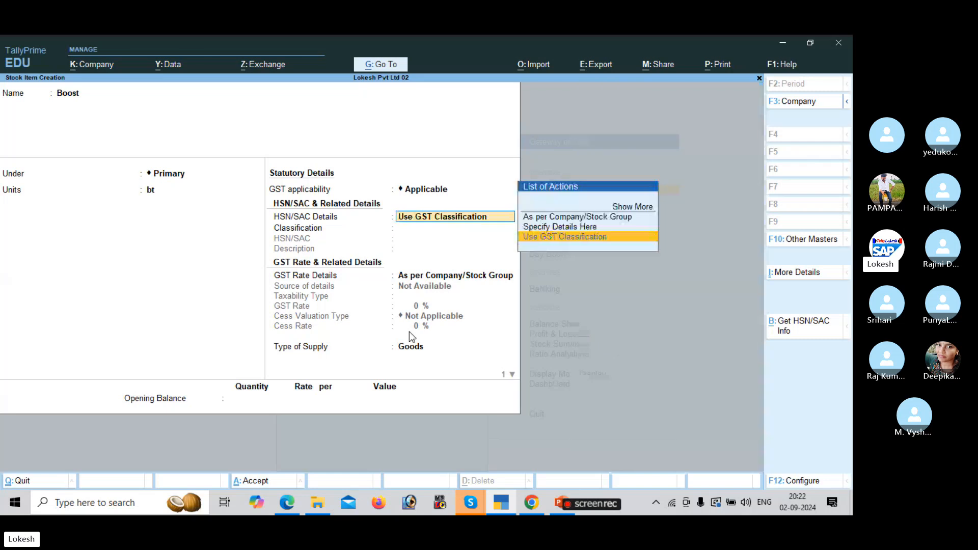
key("Up")
key("Return")
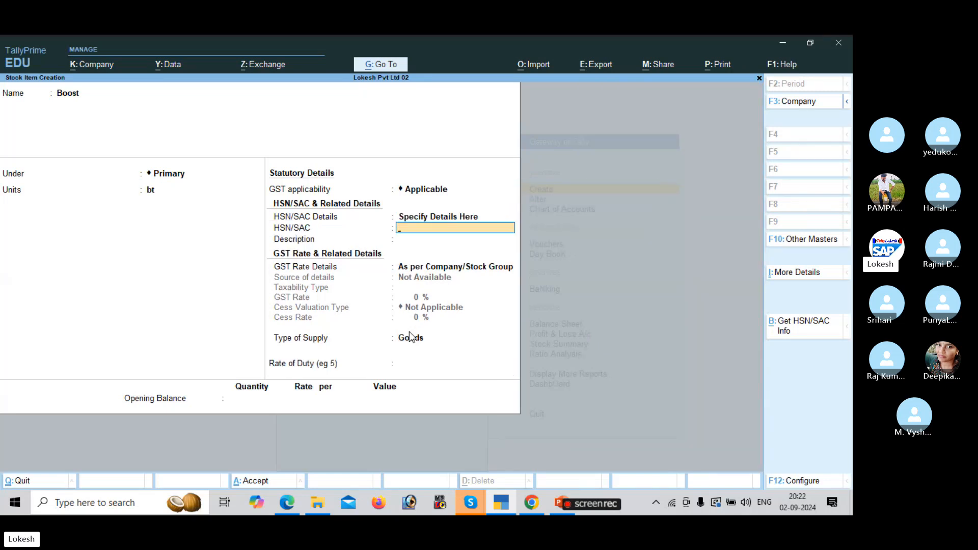
Enter HSN/SAC code 1901 with description Boost.
key("alt+Tab")
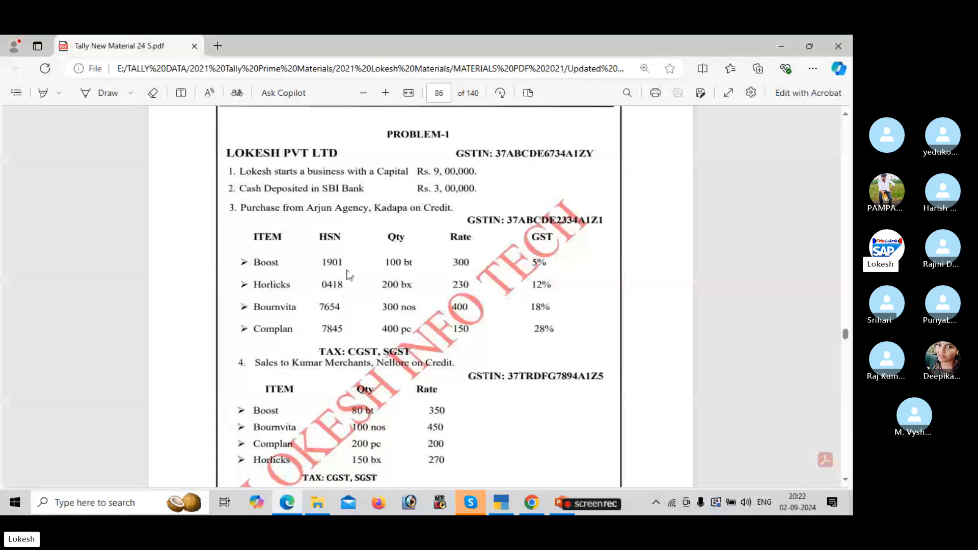
key("alt+Tab")
type("1")
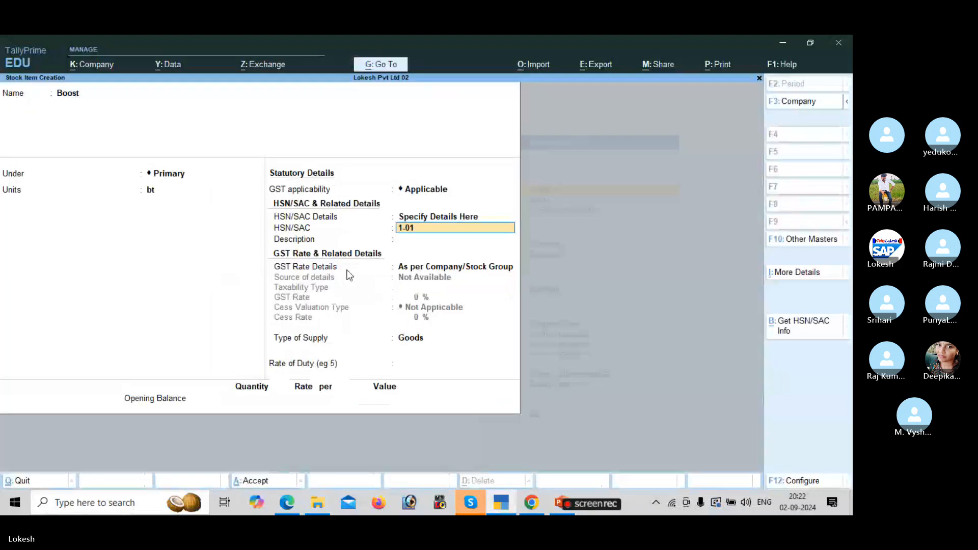
type("-01")
key("Return")
key("Return")
key("Return")
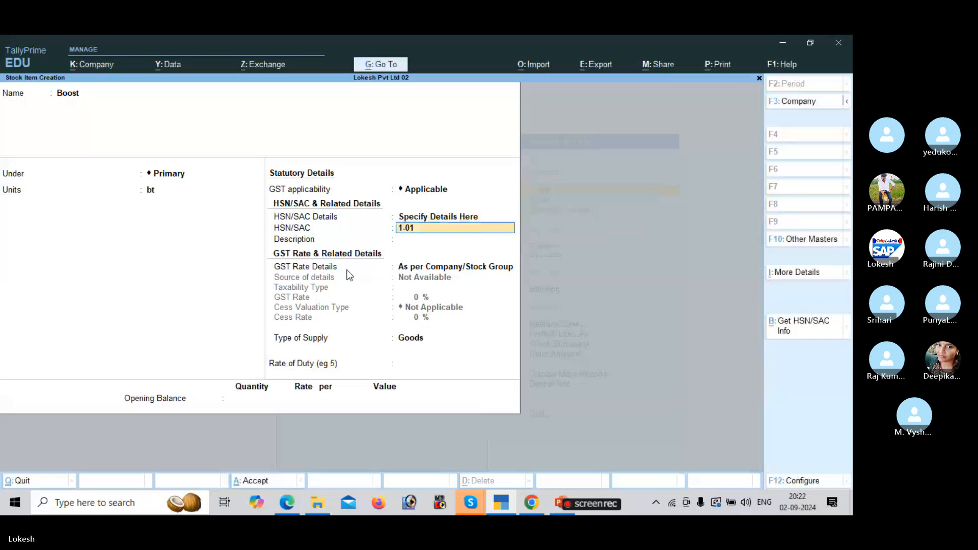
type("1901")
key("Return")
key("alt+Tab")
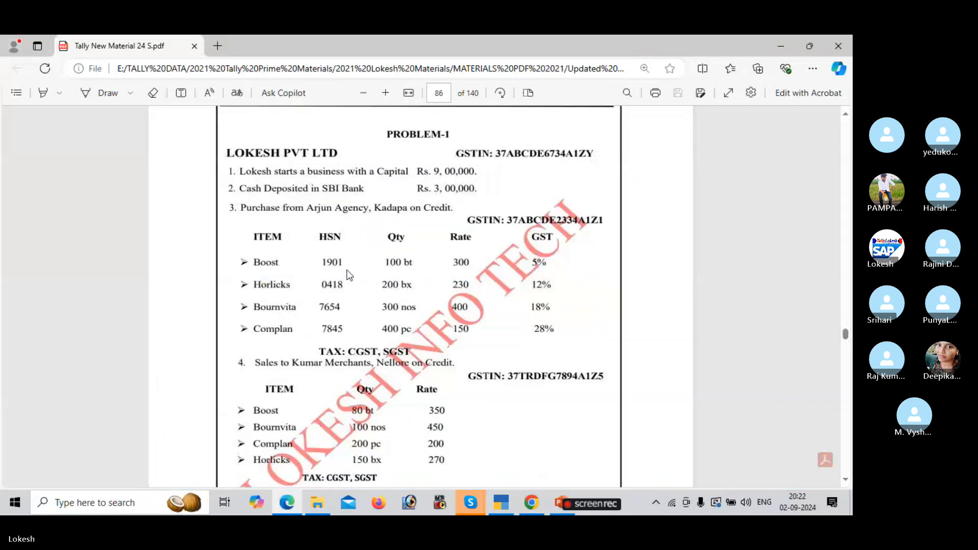
key("alt+Tab")
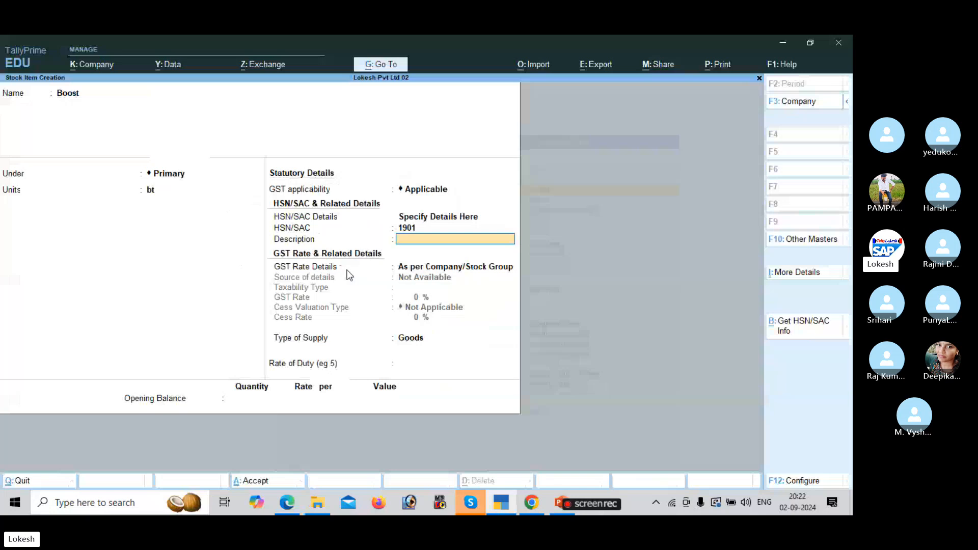
type("Boost")
key("Return")
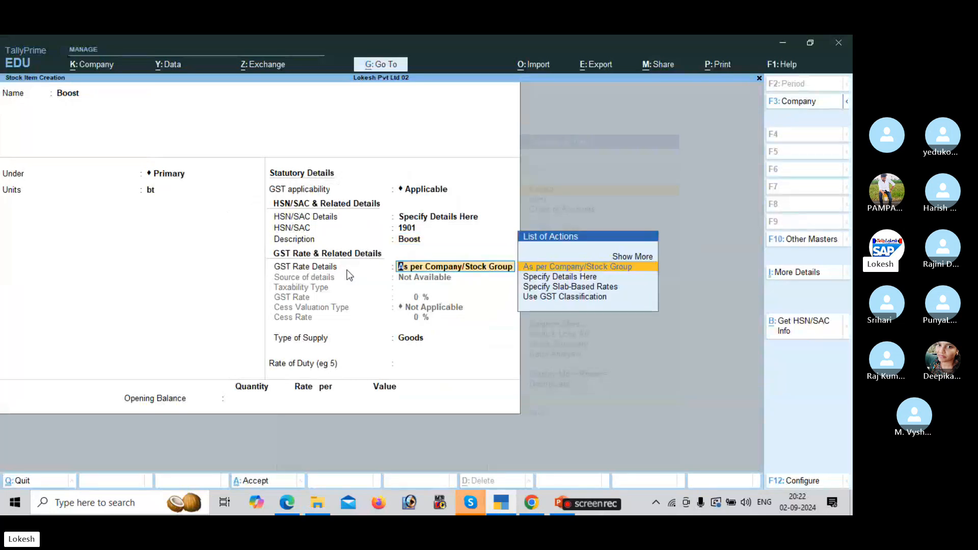
Set GST Rate Details to Specify Details Here, with taxability Taxable.
key("Down")
key("Return")
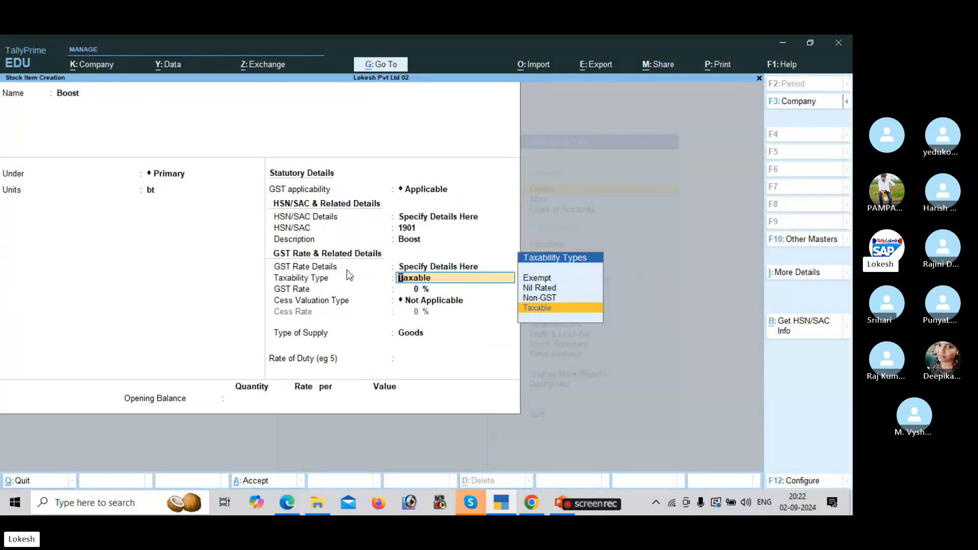
key("Up")
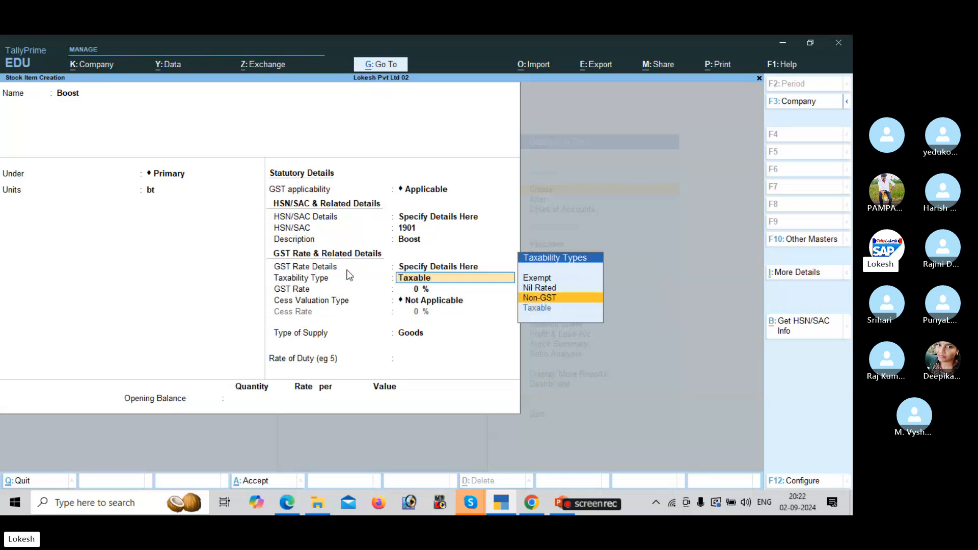
key("Up")
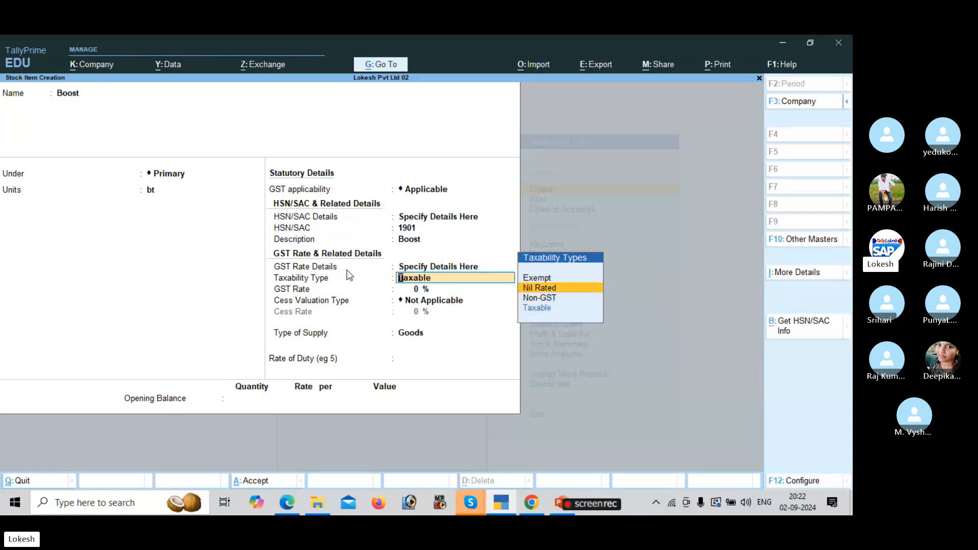
key("Up")
key("Down")
key("Down")
key("Down")
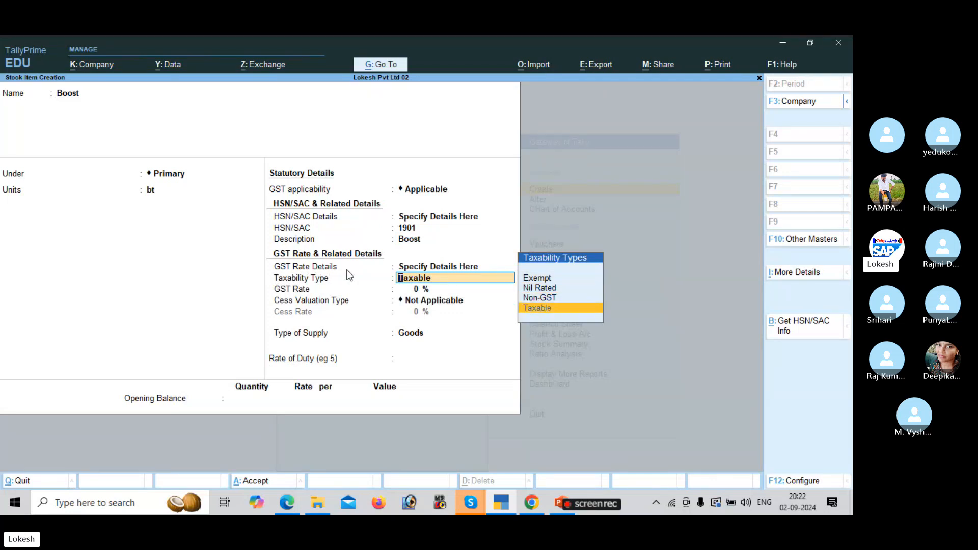
key("Up")
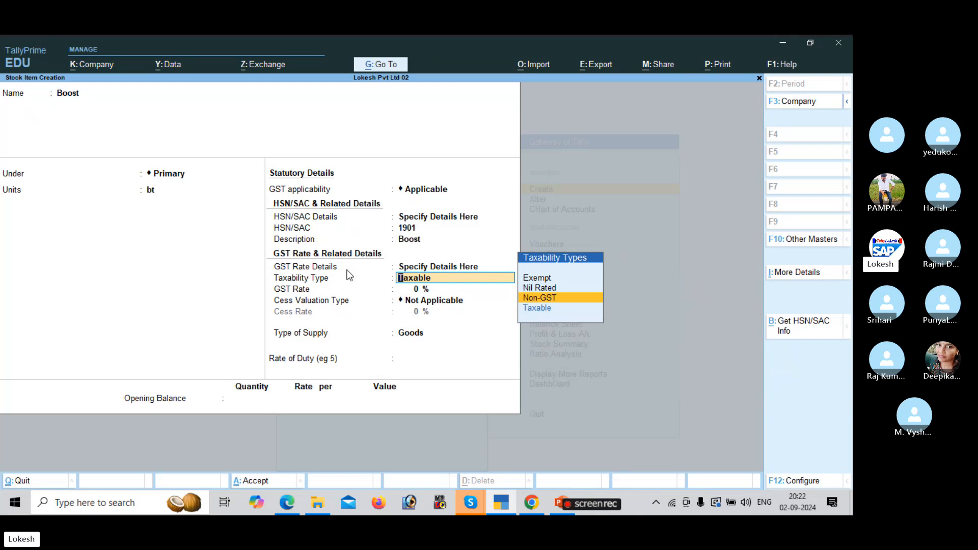
Make Boost Taxable at a 5% GST rate with Goods supply type, and accept the item.
key("Up")
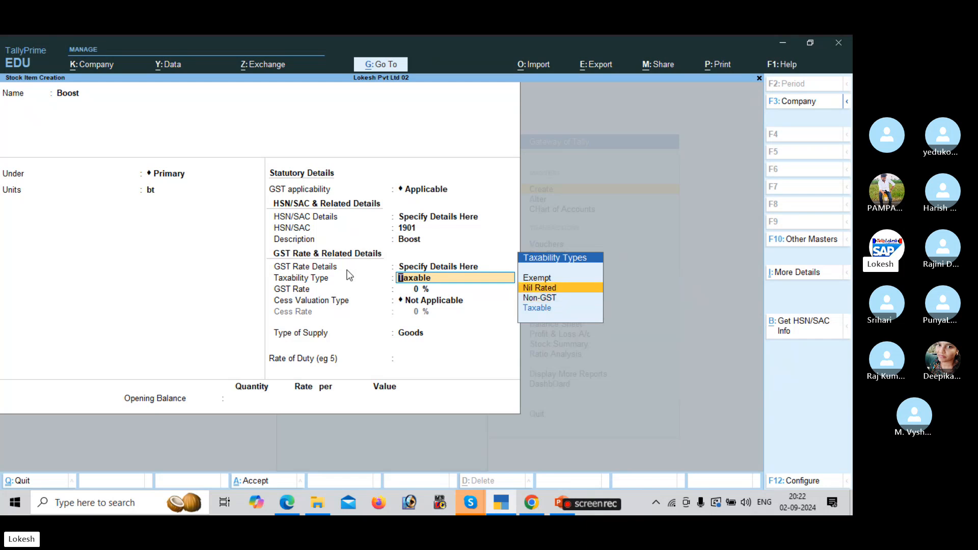
key("Up")
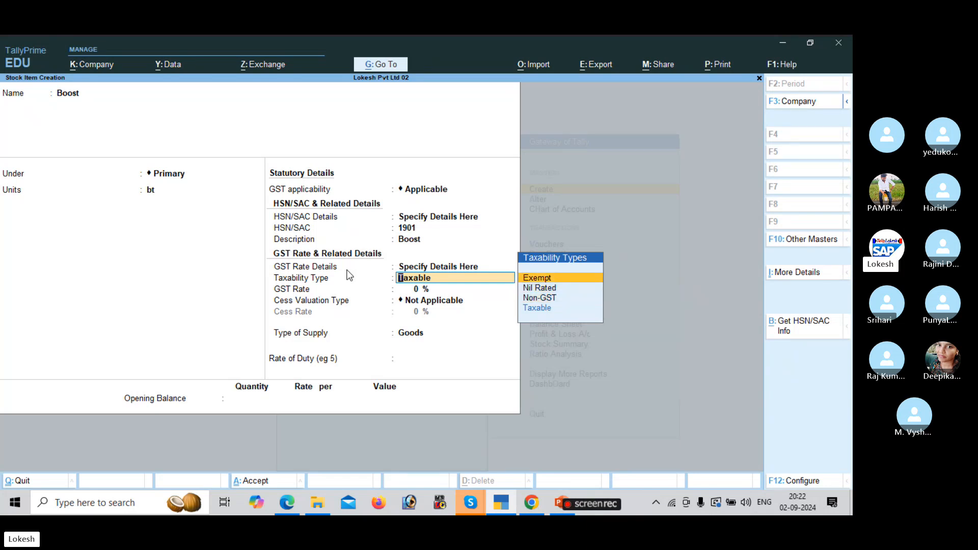
key("Down")
key("Down")
key("Down")
key("Return")
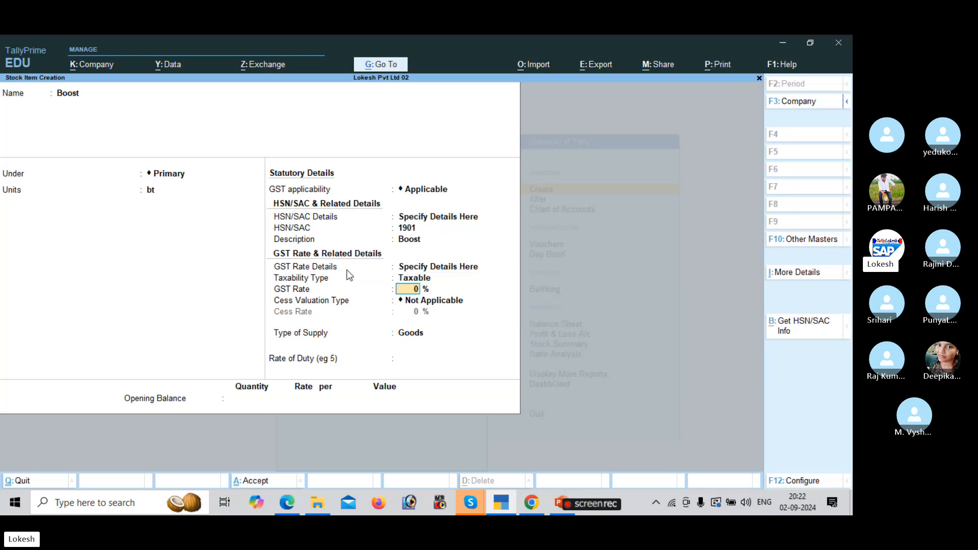
key("alt+Tab")
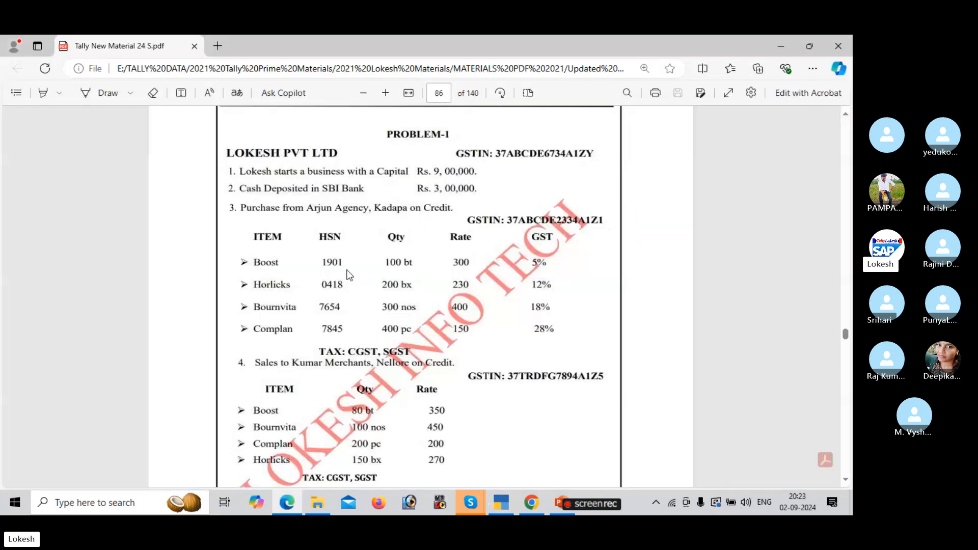
key("alt+Tab")
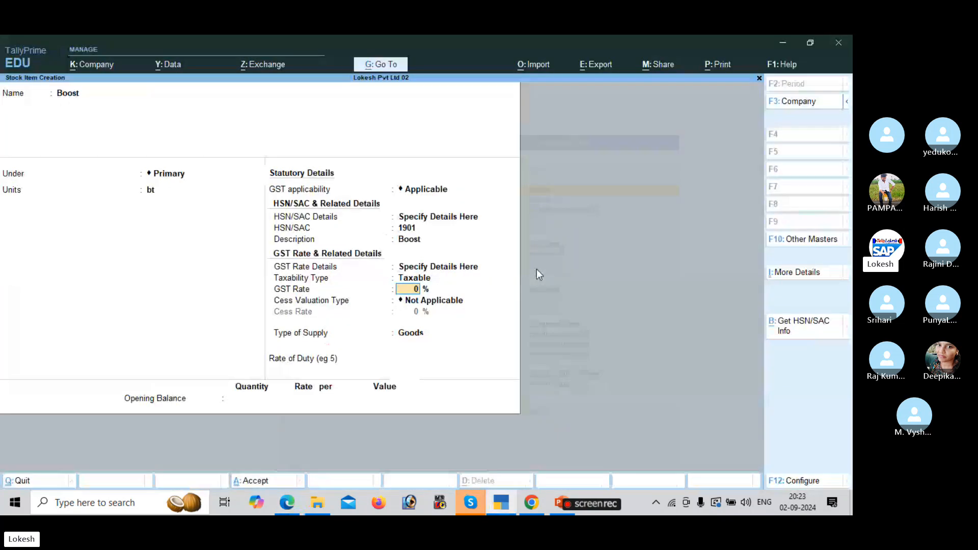
type("5")
key("Return")
key("Return")
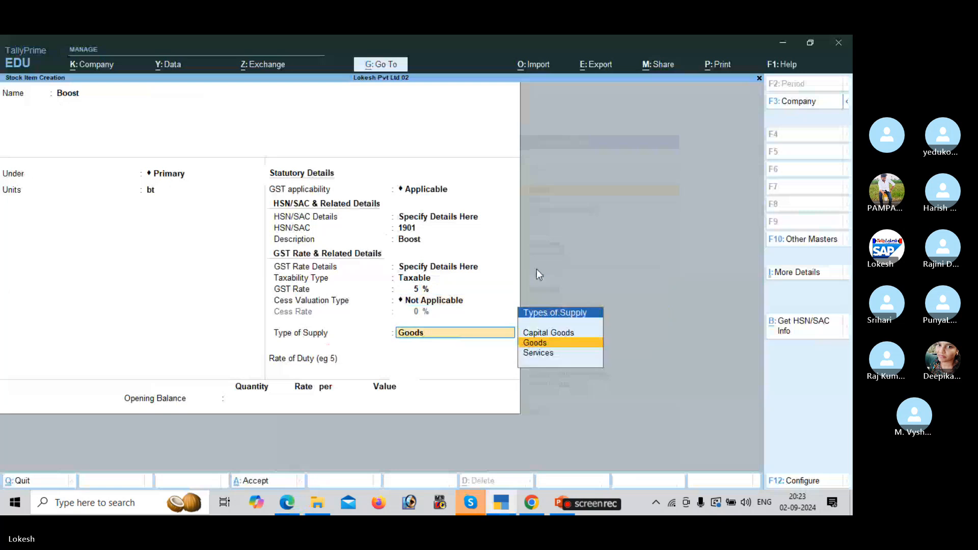
key("Return")
key("Return")
key("Return")
key("Return")
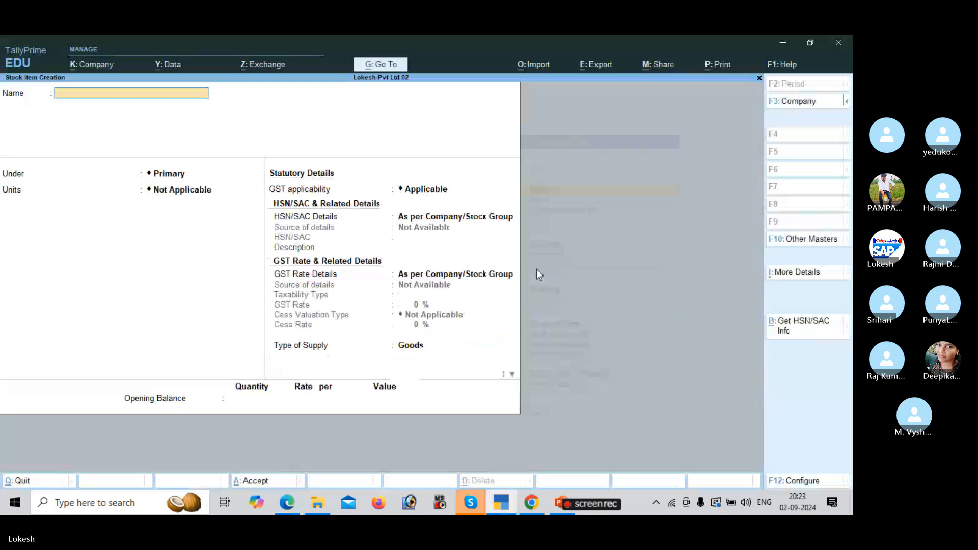
Save Boost and start Horlicks under Primary with unit bx, GST applicable.
key("alt+Tab")
key("alt+Tab")
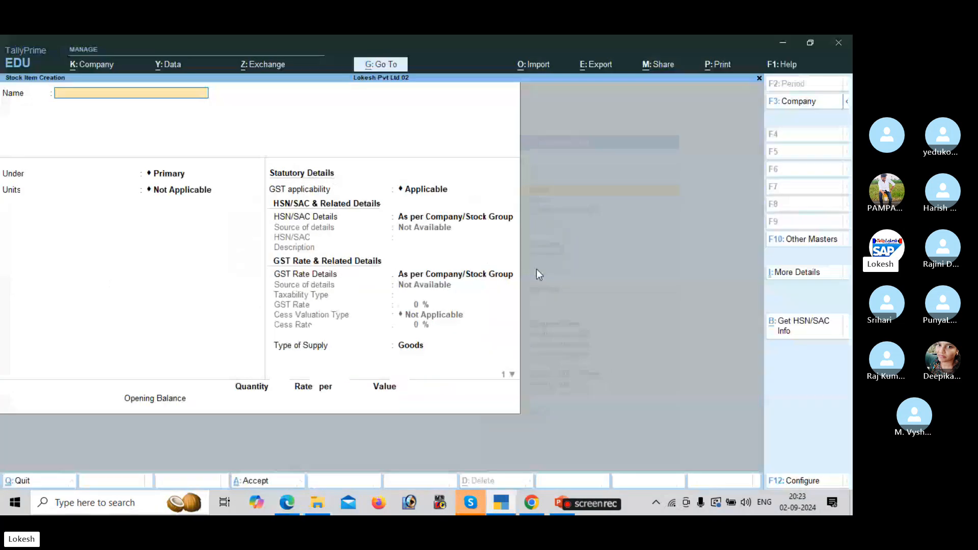
type("Horlicks")
key("Return")
key("Return")
key("alt+Tab")
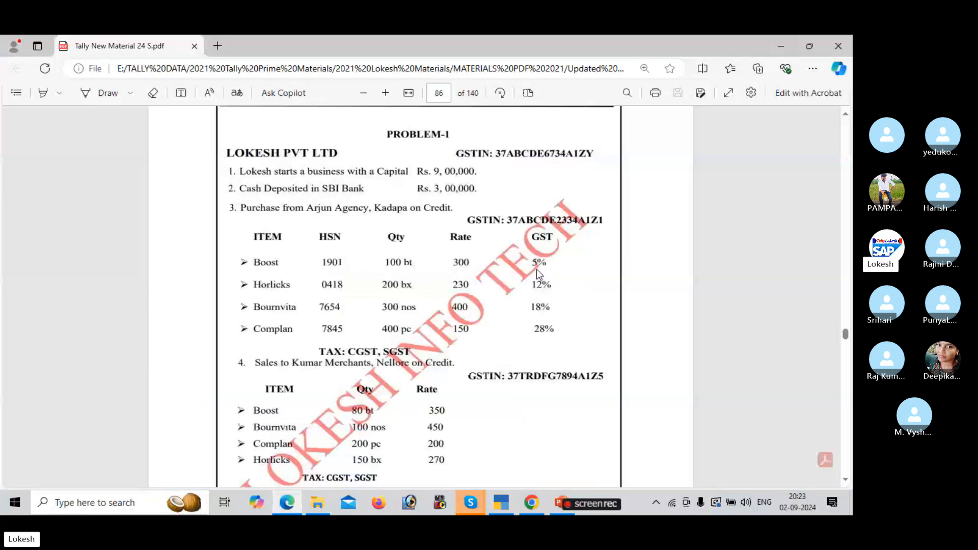
key("alt+Tab")
key("Down")
key("Down")
key("Return")
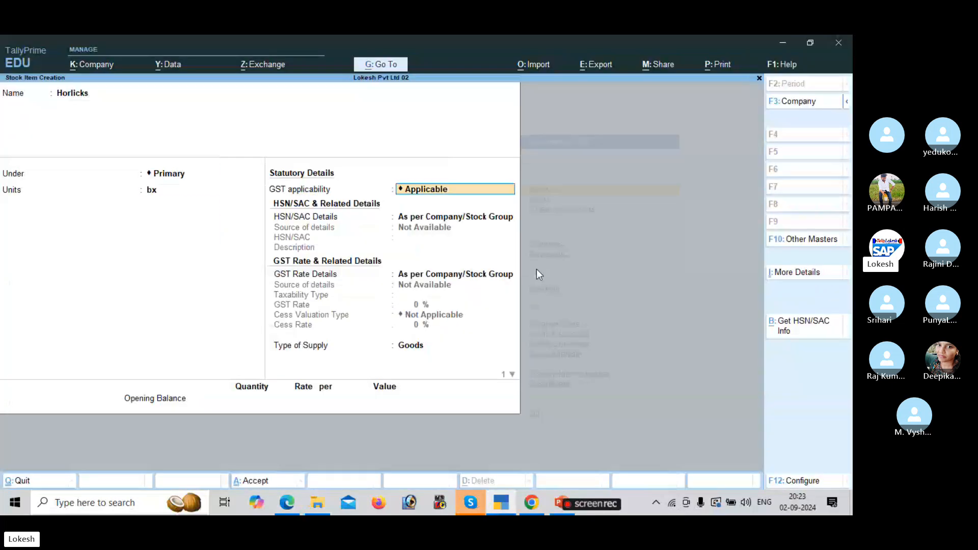
key("Return")
key("Down")
key("Return")
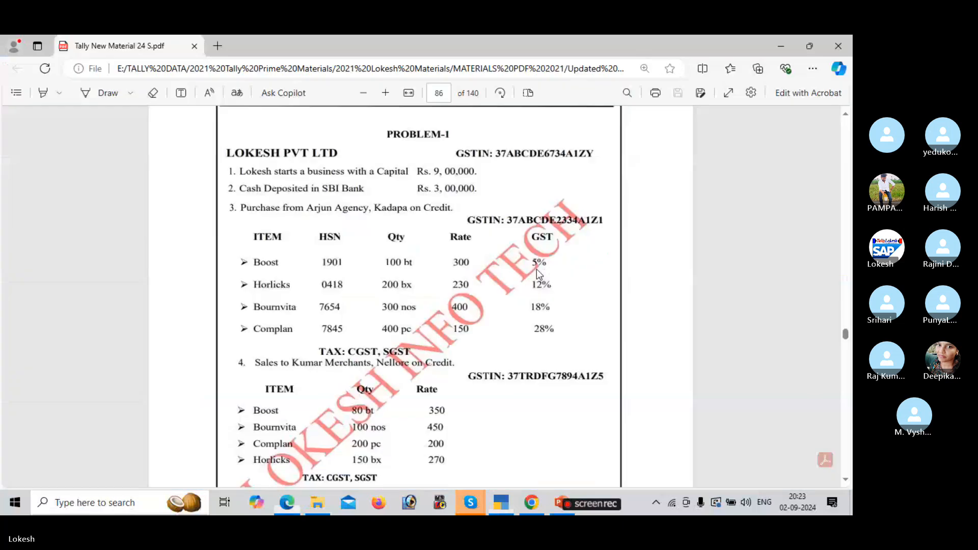
Give Horlicks HSN/SAC code 0418 with description Horlicks.
key("alt+Tab")
key("alt+Tab")
type("0418")
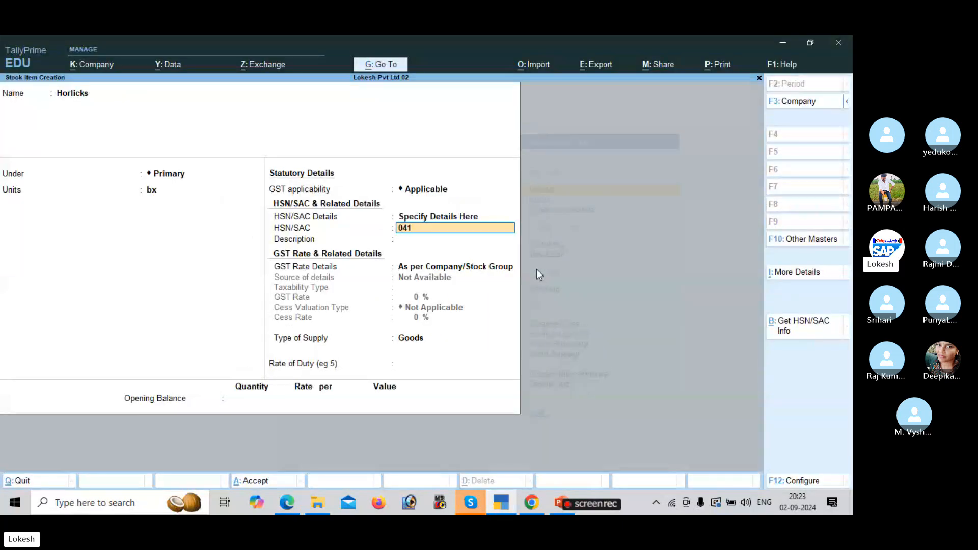
key("Return")
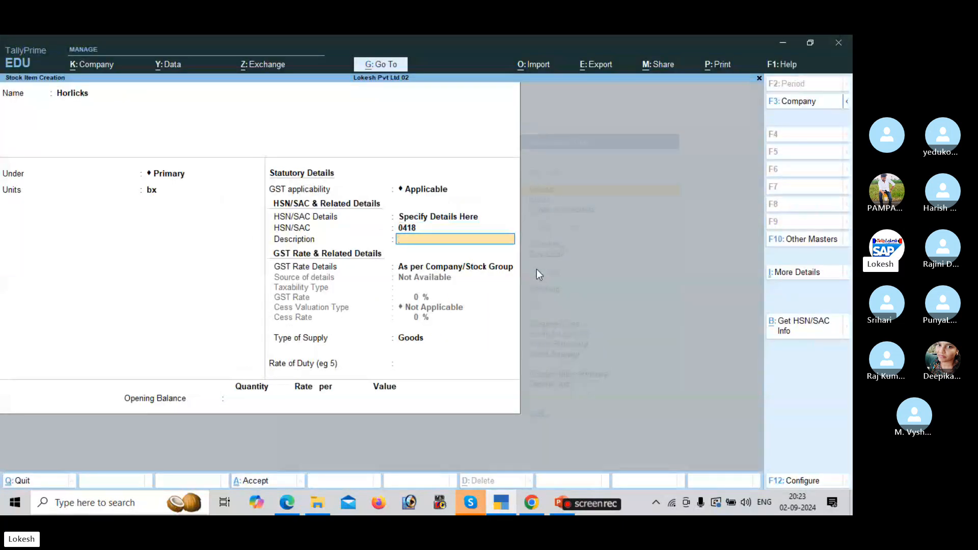
type("Horlicks")
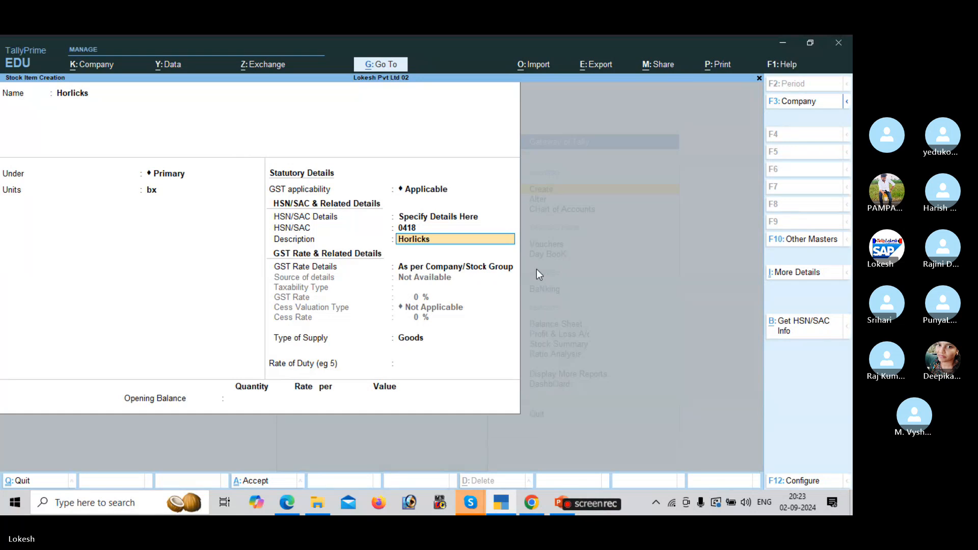
key("Return")
Set Horlicks' GST rate to 12% Taxable and save the item.
key("Down")
key("Return")
key("Return")
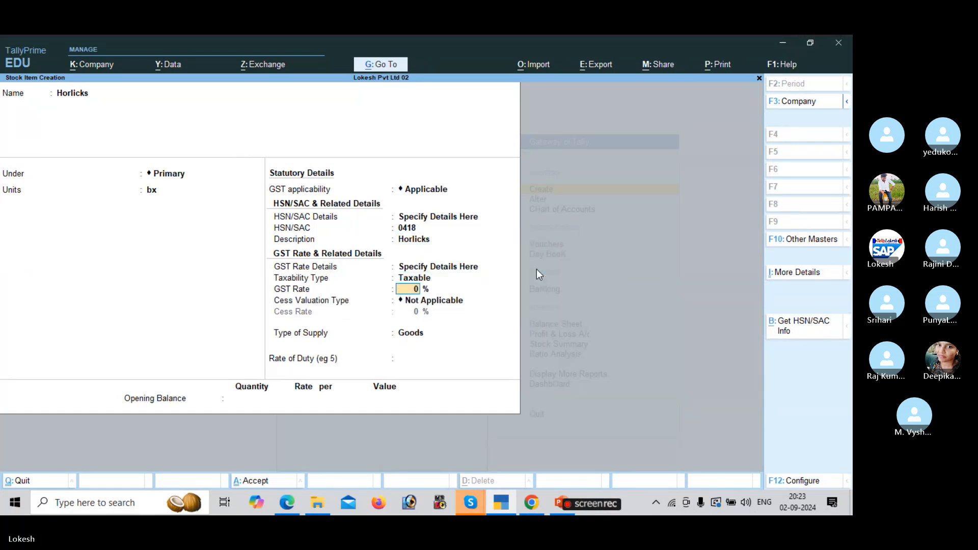
key("alt+Tab")
key("alt+Tab")
type("12")
key("Return")
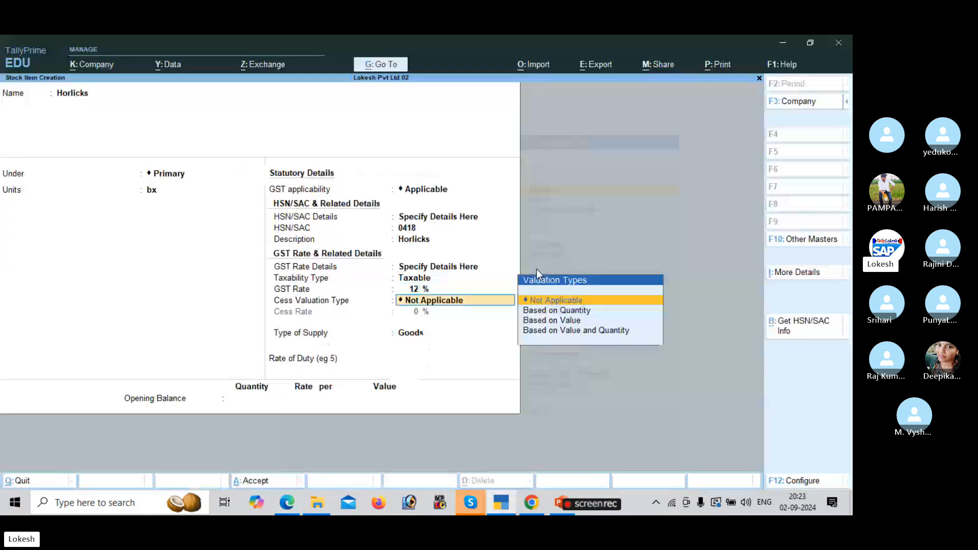
key("Return")
key("Return")
key("Return")
key("Return")
key("Return")
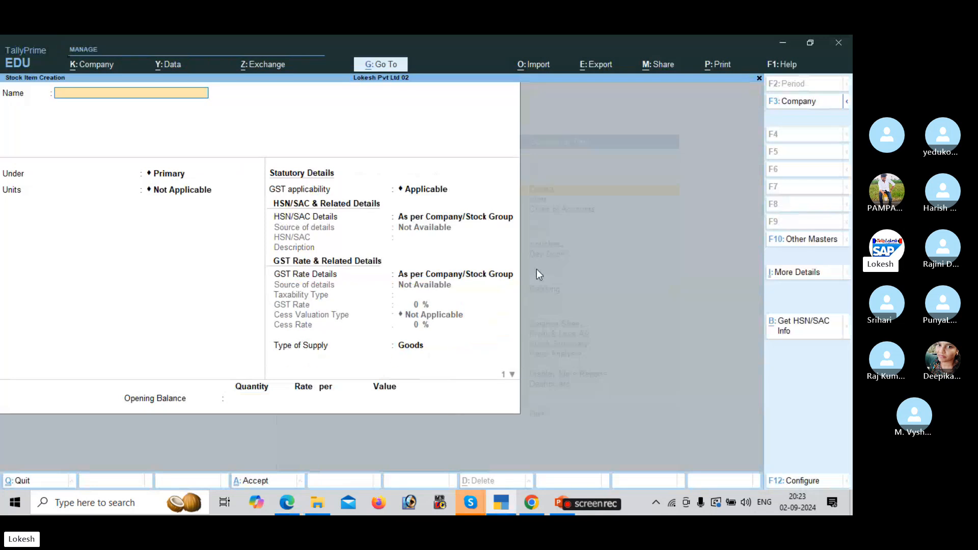
Start the Bournvita stock item under Primary with unit nos, GST applicable.
key("alt+Tab")
key("alt+Tab")
type("Bournvita")
key("Return")
key("Return")
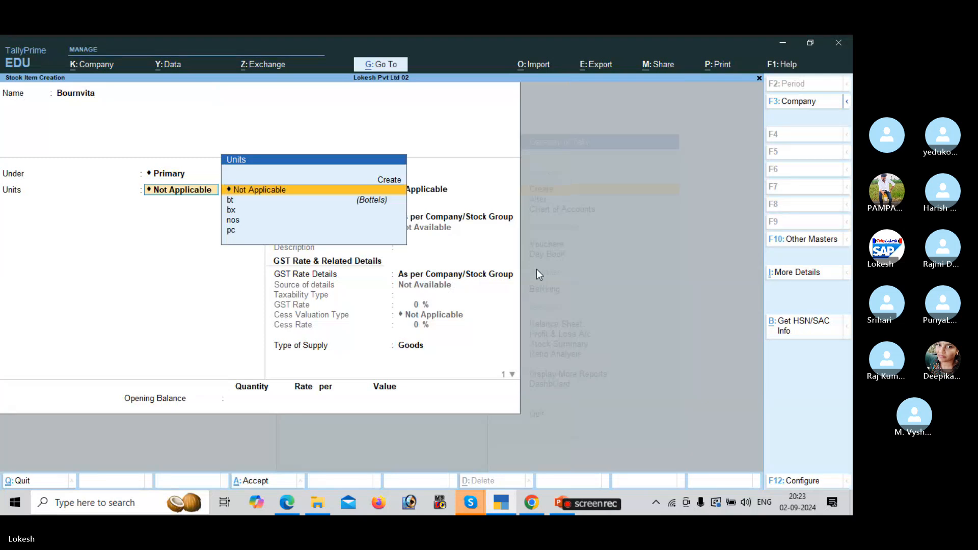
key("alt+Tab")
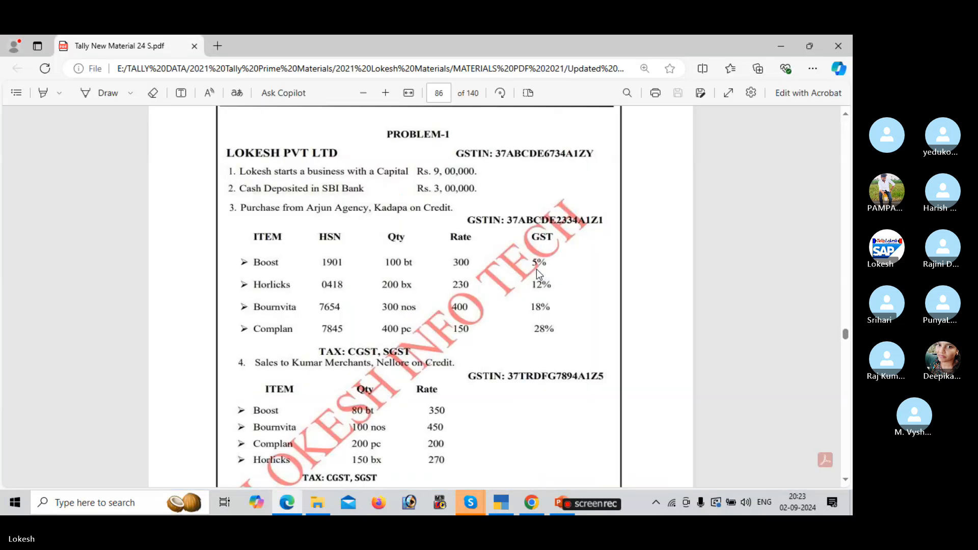
key("alt+Tab")
key("Down")
key("Down")
key("Down")
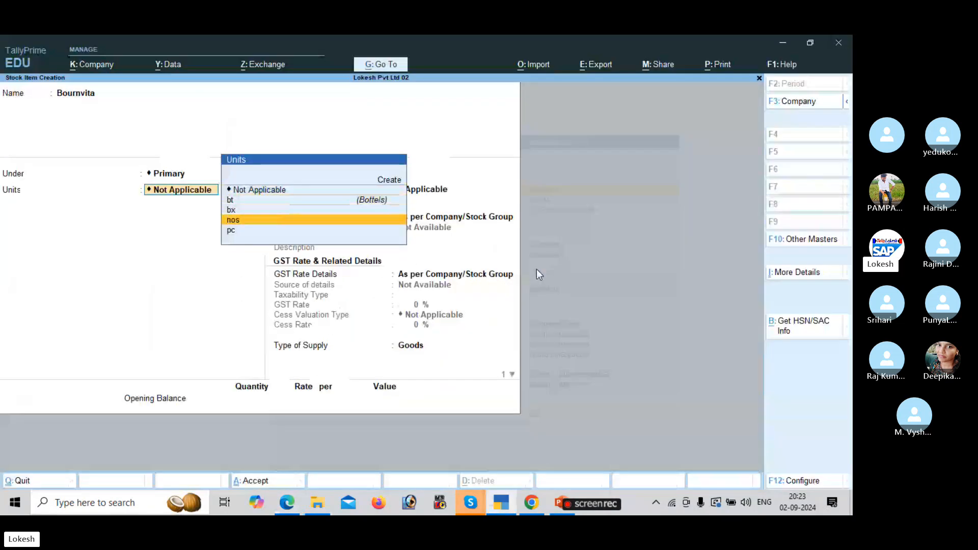
key("Return")
key("Return")
key("Down")
key("Return")
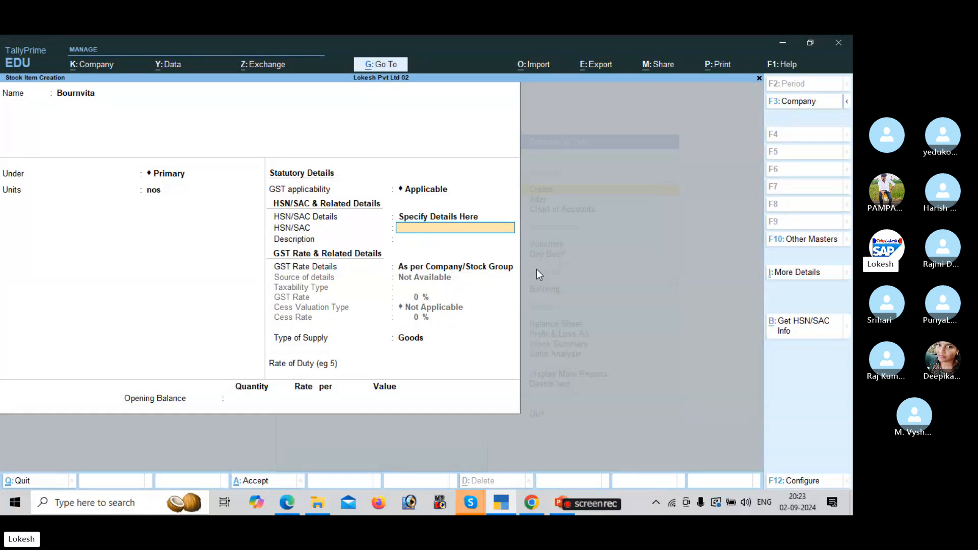
Give Bournvita HSN/SAC code 7654 with description Bournvita.
key("alt+Tab")
key("alt+Tab")
type("7")
key("alt+Tab")
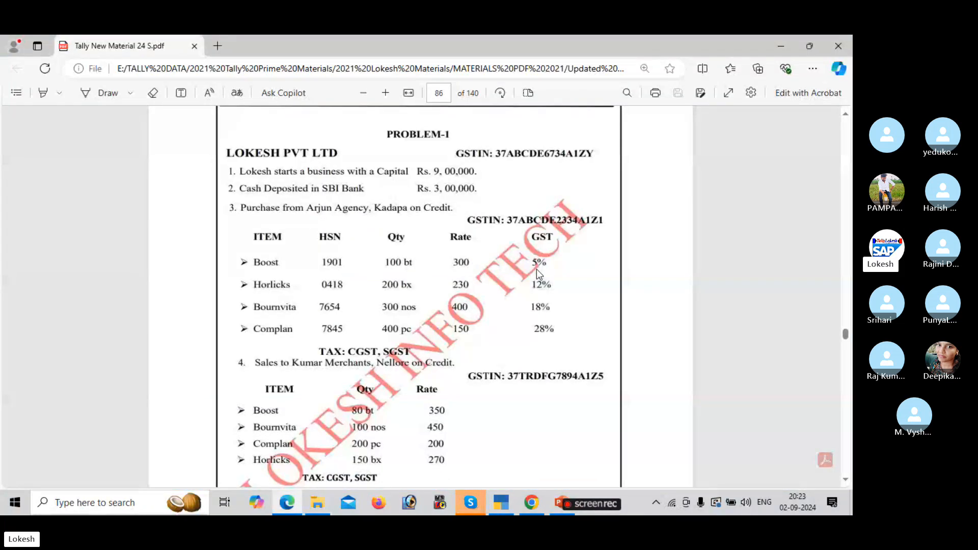
key("alt+Tab")
type("654")
key("Return")
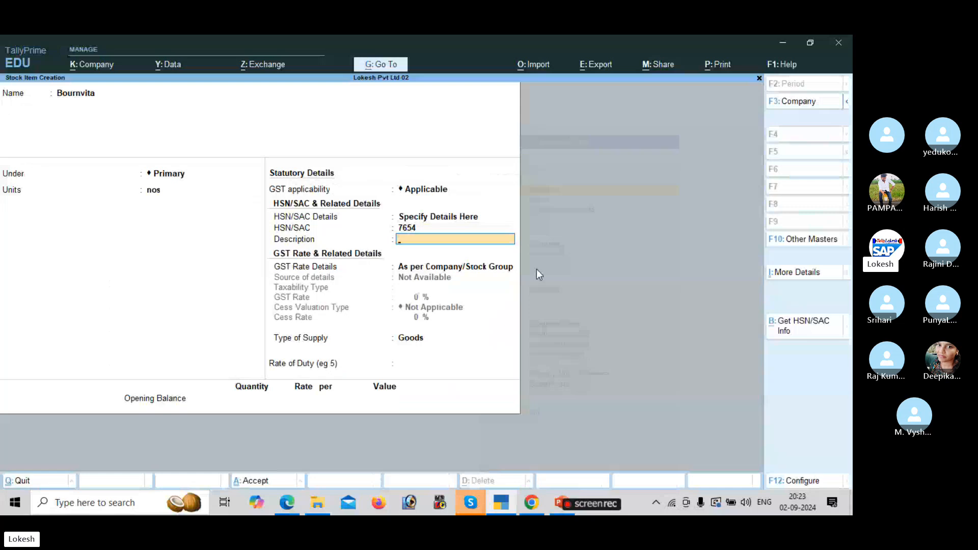
type("Bourn")
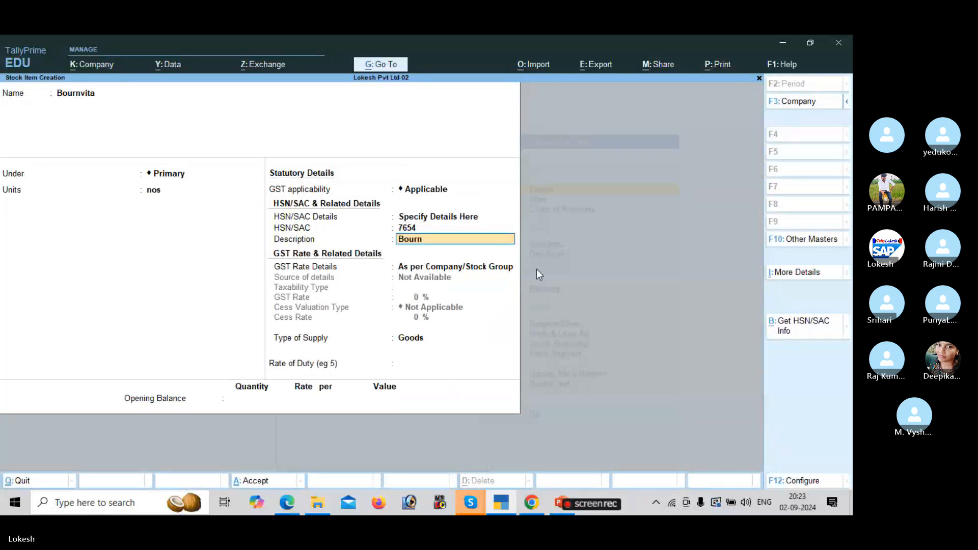
type("vita")
key("Return")
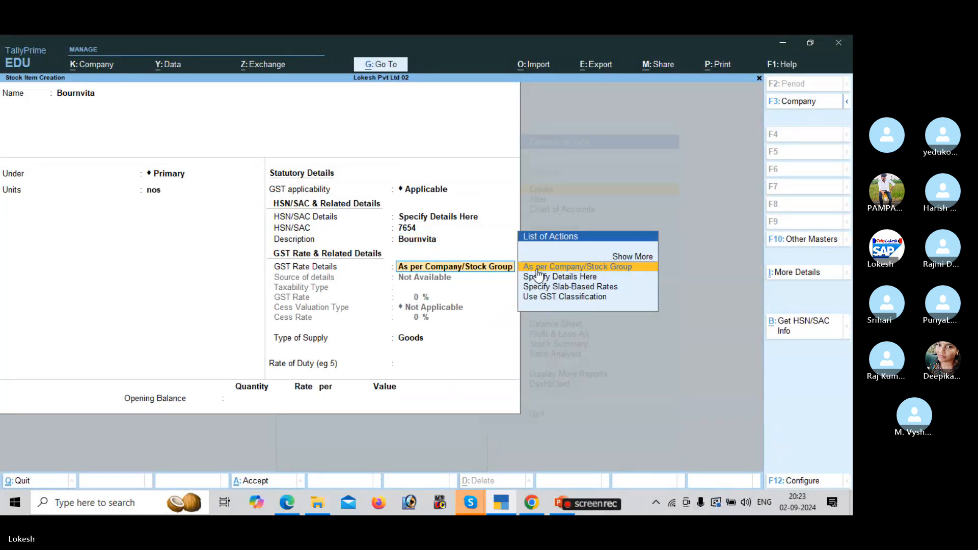
Set Bournvita's GST rate to 18% Taxable and save the item.
key("Down")
key("Return")
key("Return")
key("alt+Tab")
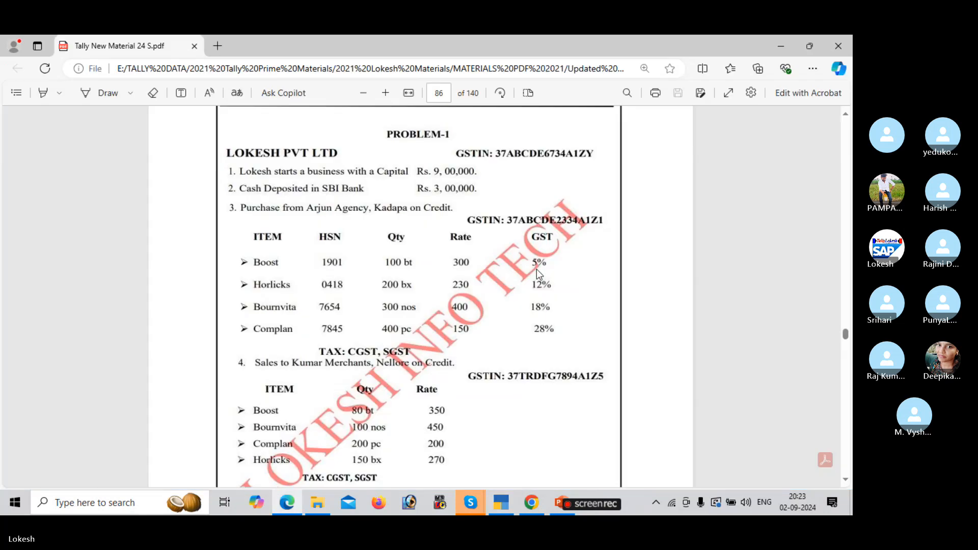
key("alt+Tab")
type("18")
key("Return")
key("Return")
key("Return")
key("Return")
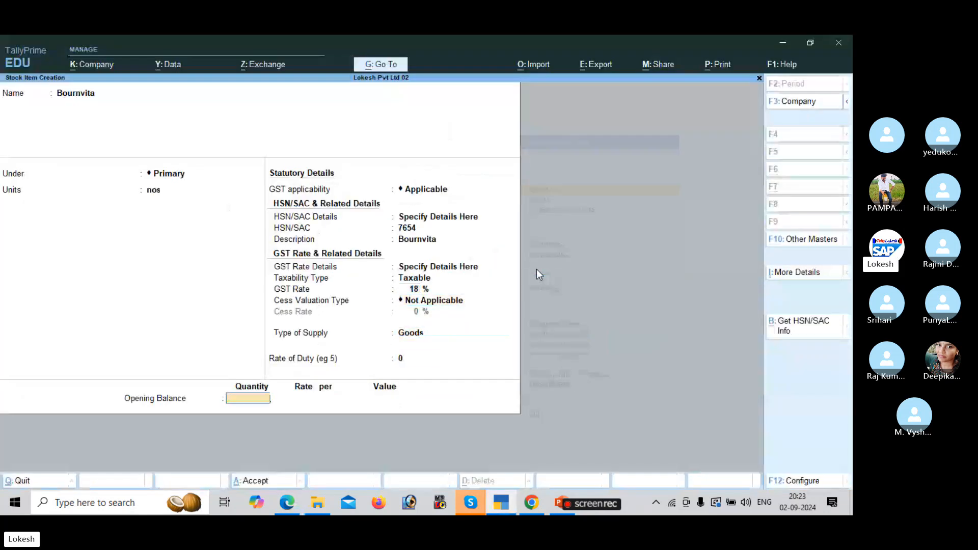
key("Return")
key("Return")
key("alt+Tab")
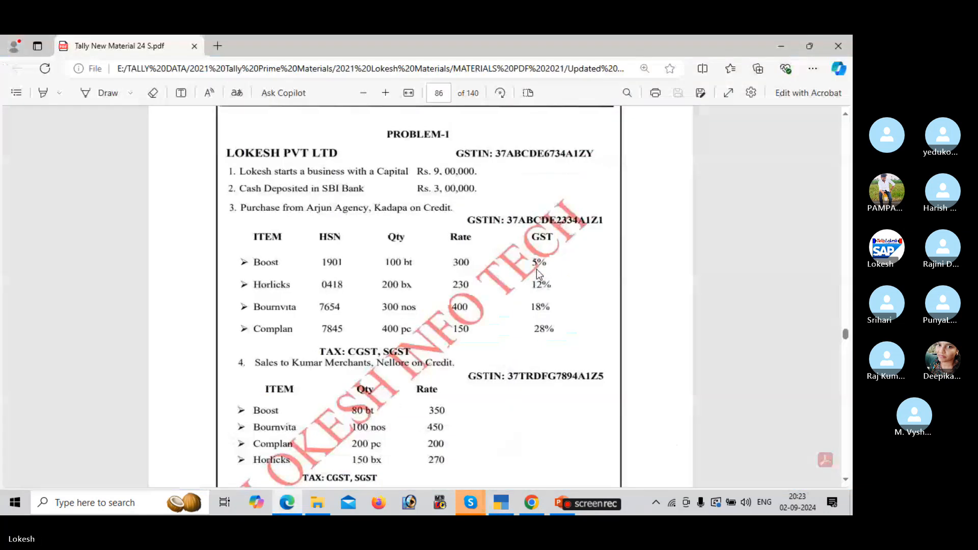
key("alt+Tab")
Start the Complan stock item under Primary with unit pc, GST applicable.
type("Compl")
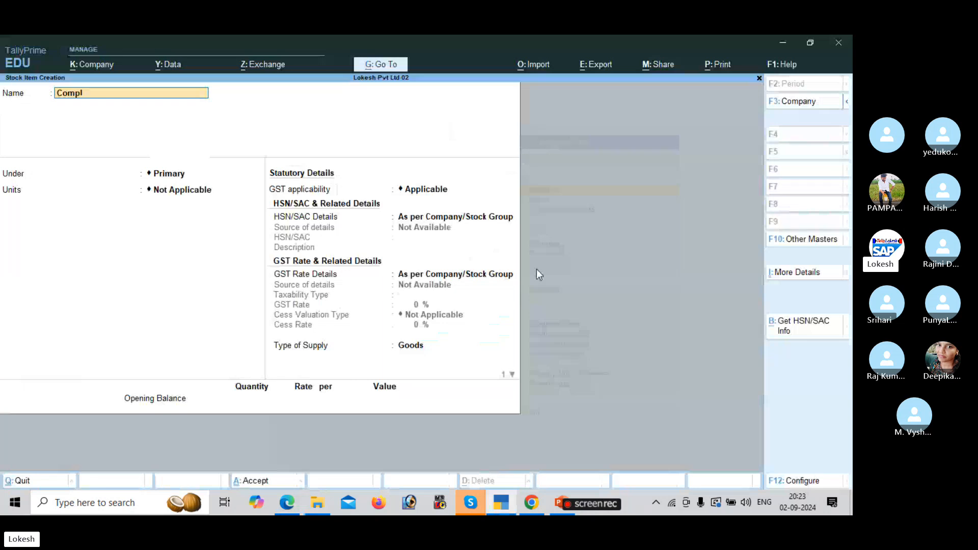
type("an")
key("Return")
key("Return")
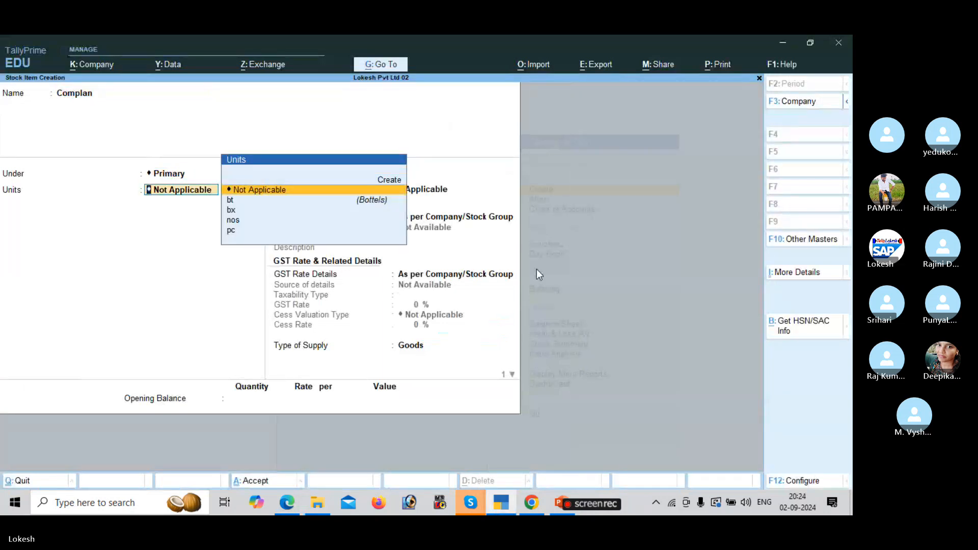
key("alt+Tab")
key("alt+Tab")
key("Down")
key("Down")
key("Down")
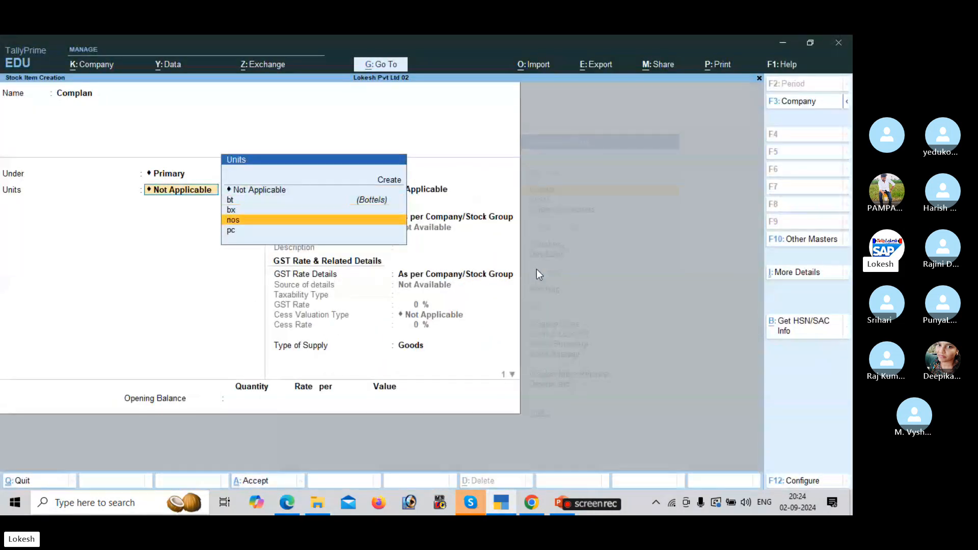
key("Down")
key("Return")
key("Return")
key("Down")
key("Return")
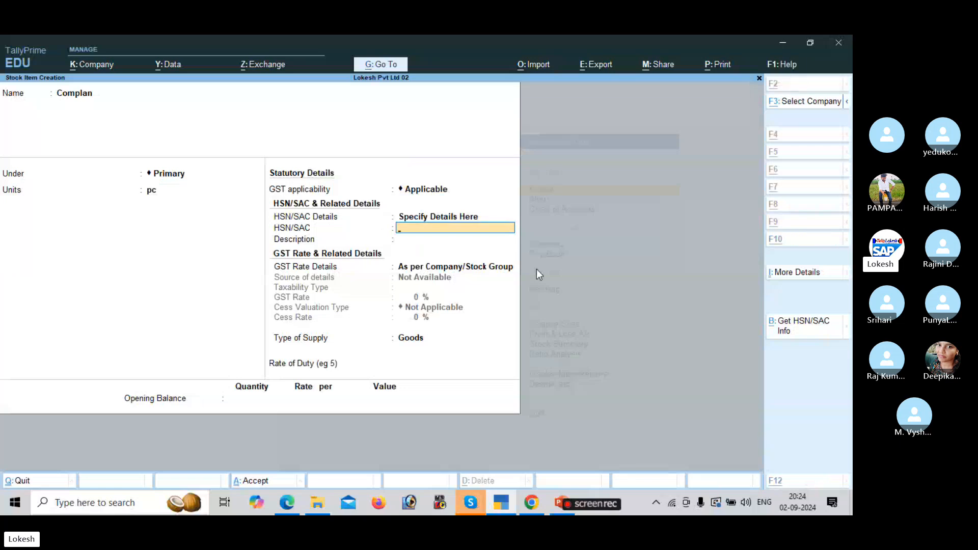
Give Complan HSN/SAC code 7845 with description Complan.
key("alt+Tab")
key("alt+Tab")
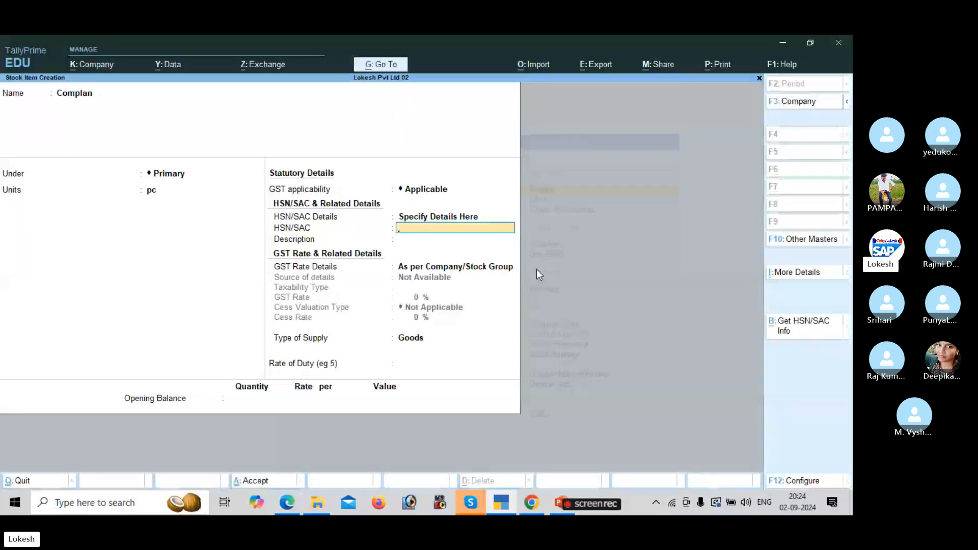
type("7845")
key("Return")
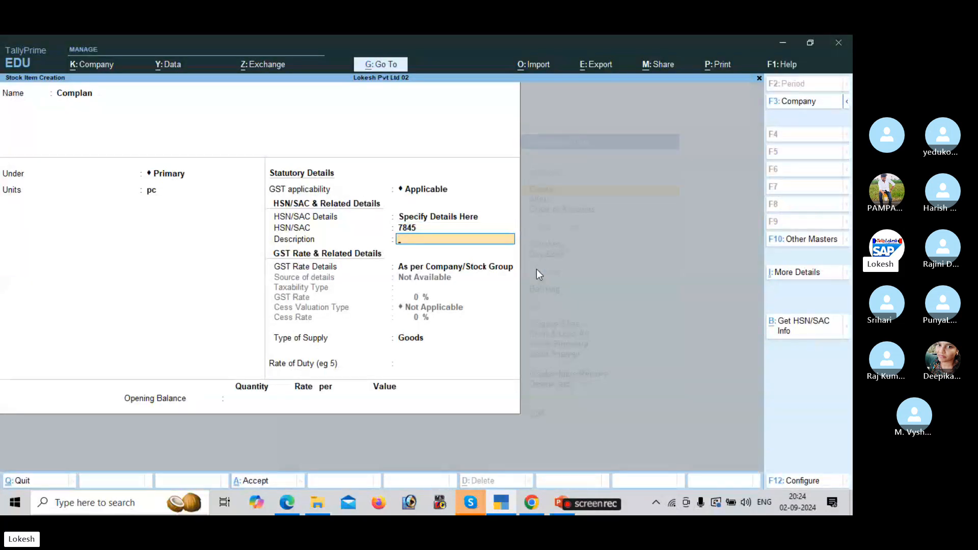
type("Complan")
key("Return")
Set Complan's GST rate to 28% Taxable, ready to accept.
key("Down")
key("Return")
key("Return")
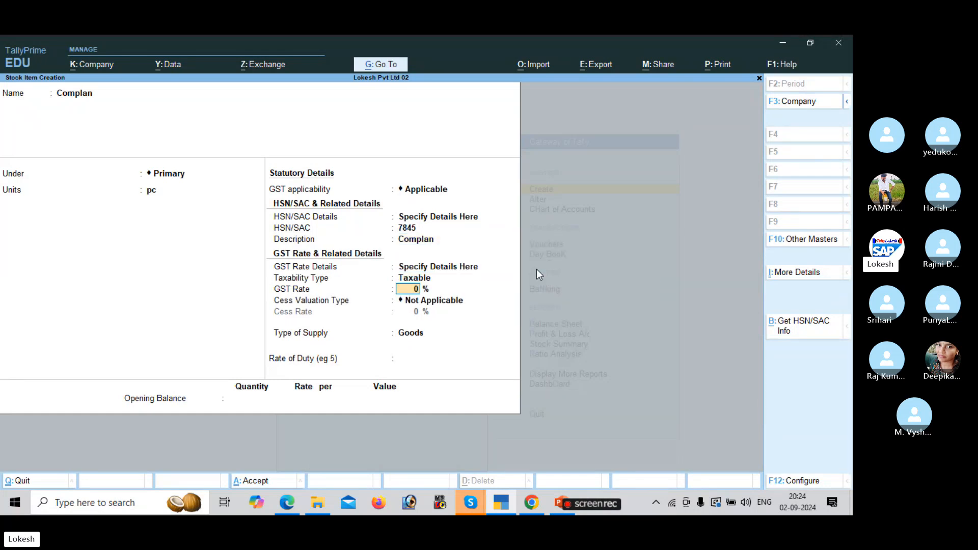
key("alt+Tab")
key("alt+Tab")
type("28")
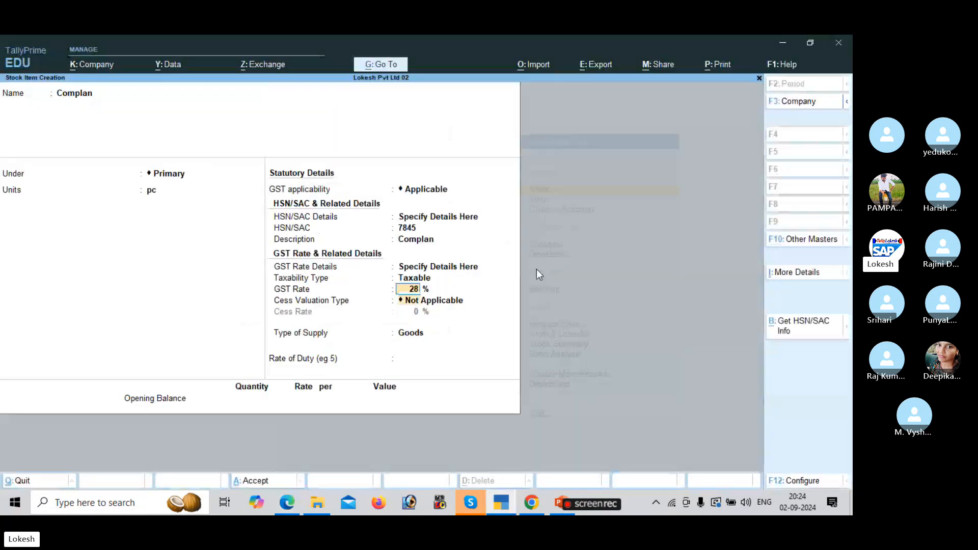
key("Return")
key("Return")
key("Return")
key("Return")
key("Return")
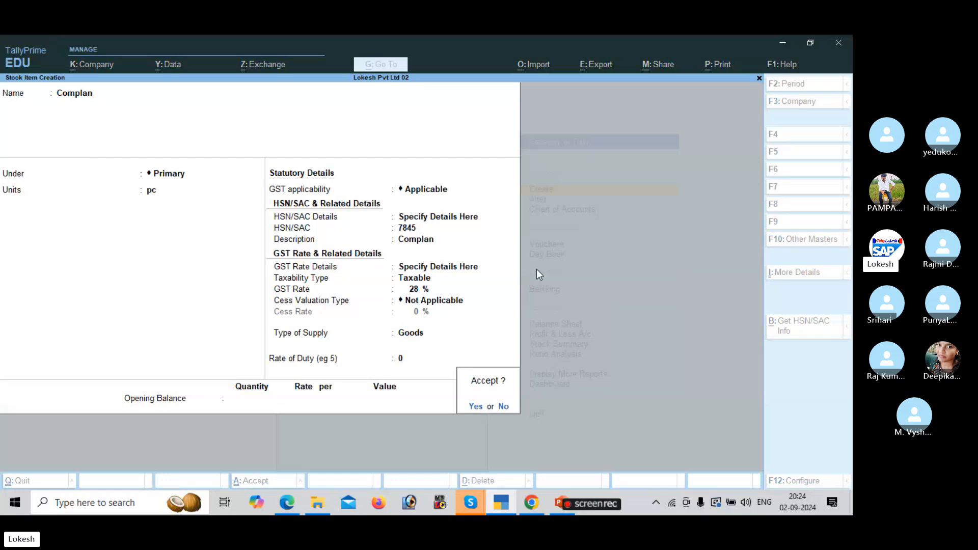
key("Return")
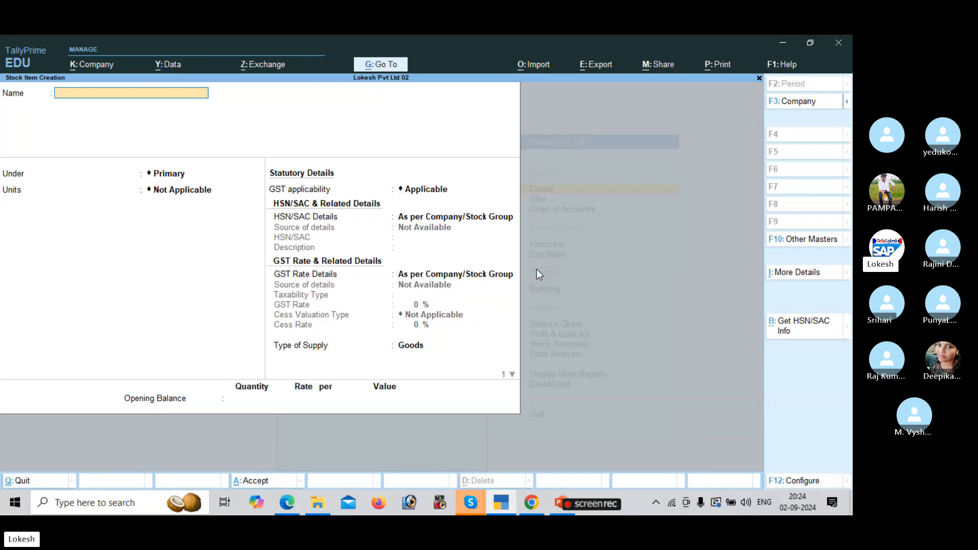
Save Complan, leave stock item creation and go to voucher entry.
key("Escape")
key("Return")
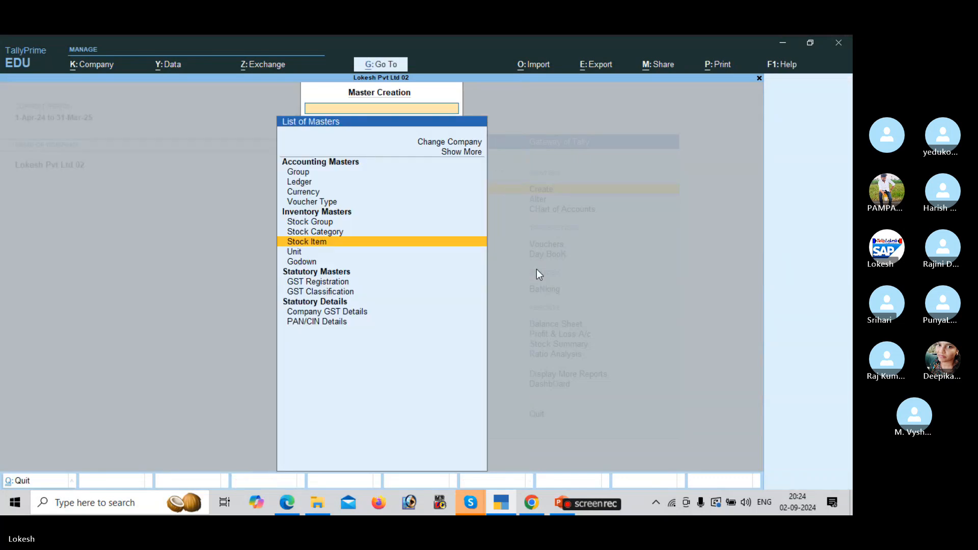
key("Escape")
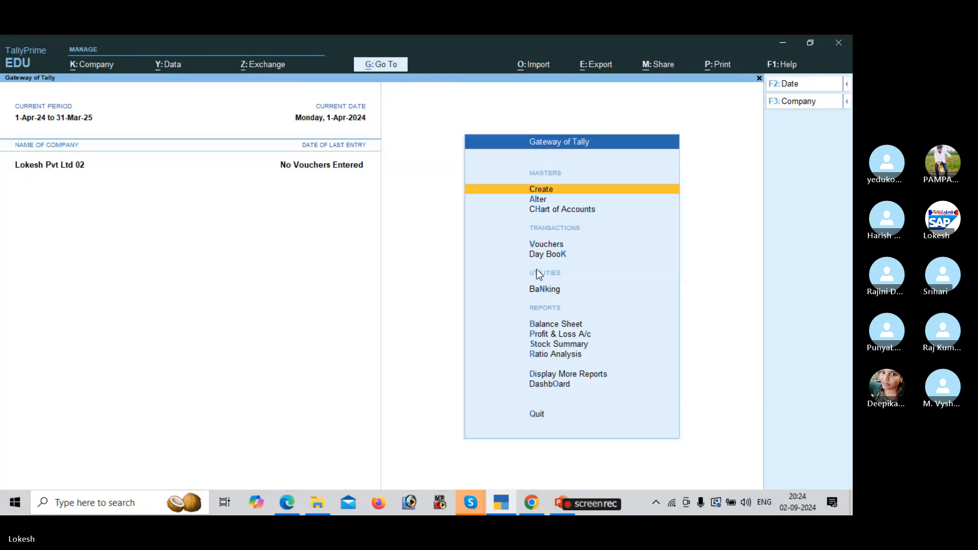
key("Down")
key("Down")
key("Down")
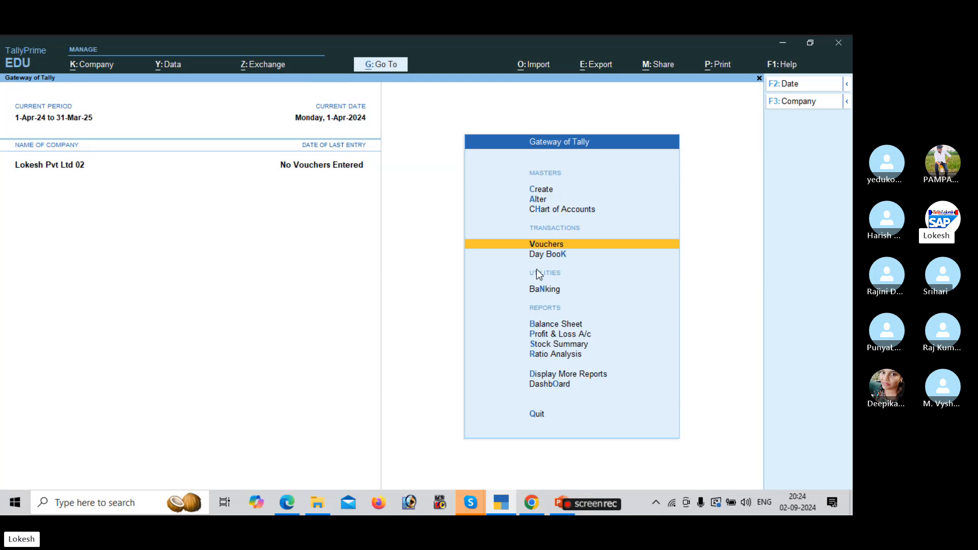
key("Return")
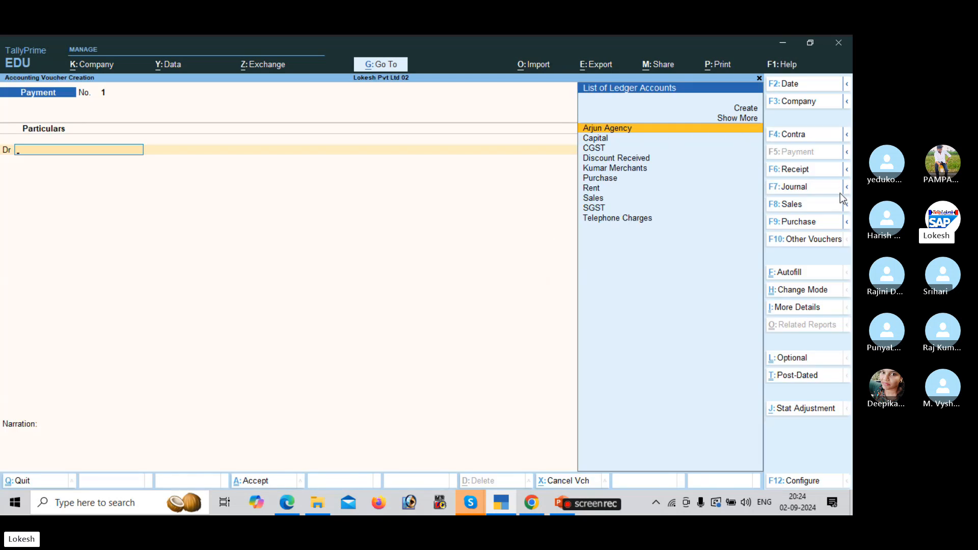
Start a Receipt voucher with Capital as the credited ledger.
left_click(809, 171)
key("Down")
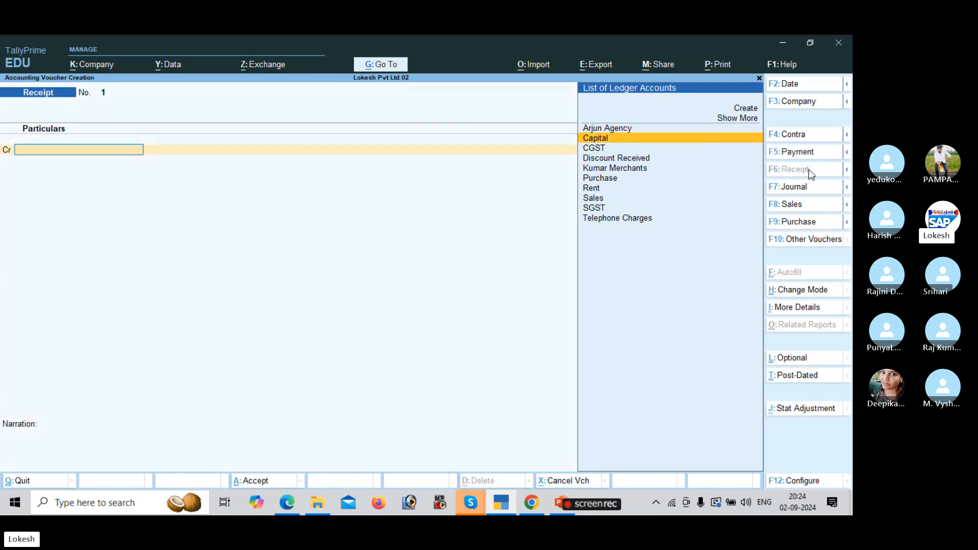
key("Return")
key("alt+Tab")
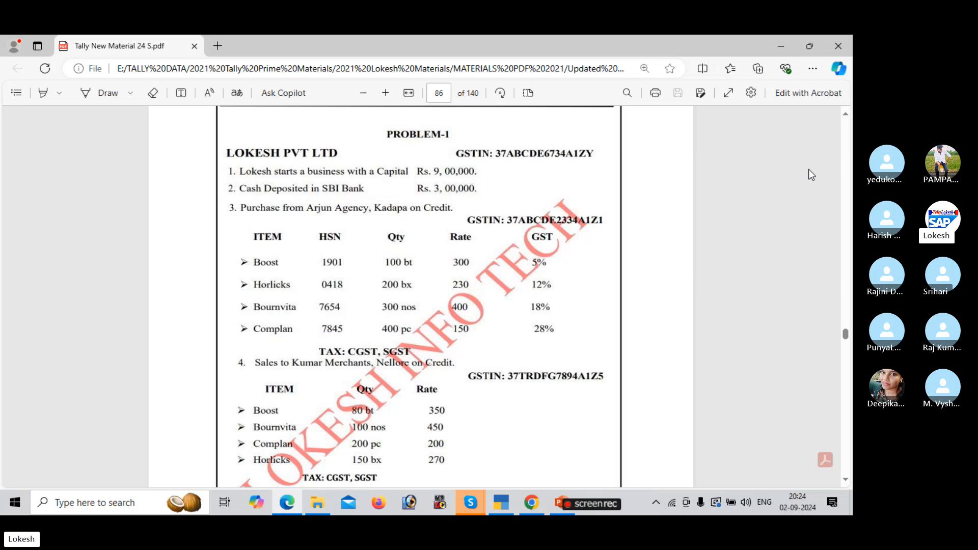
Record 9,00,000 capital received, debiting Cash, and save the receipt.
key("alt+Tab")
type("900000")
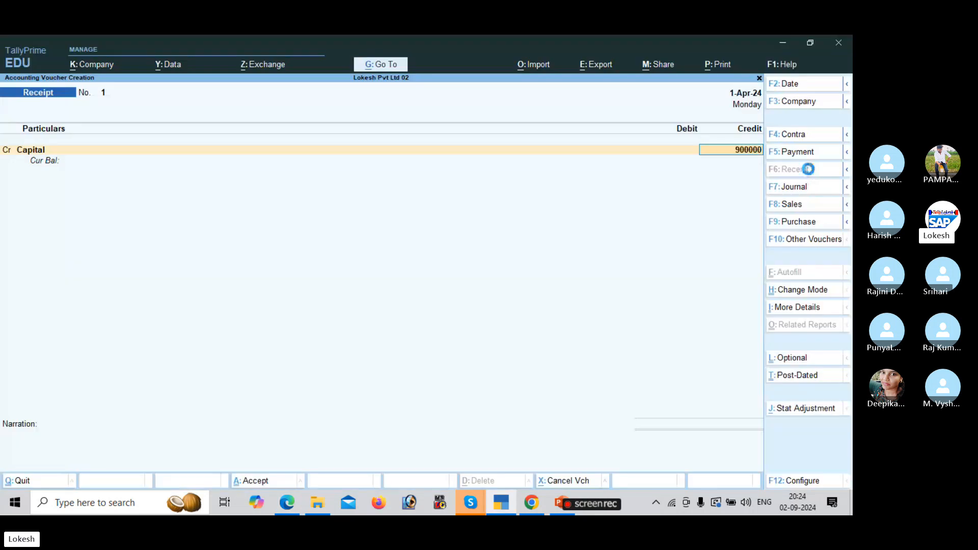
key("Return")
key("Down")
key("Down")
key("Return")
key("Return")
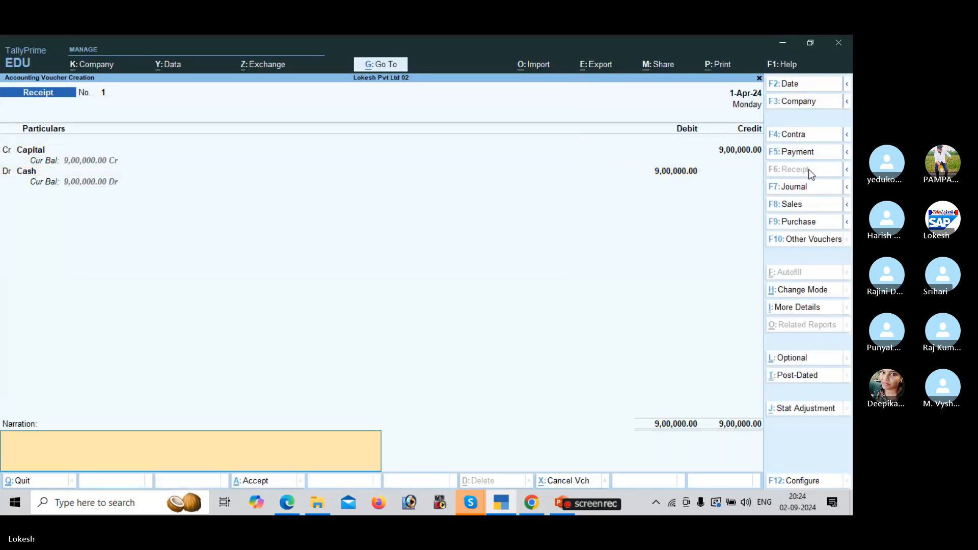
key("Return")
key("Return")
key("alt+Tab")
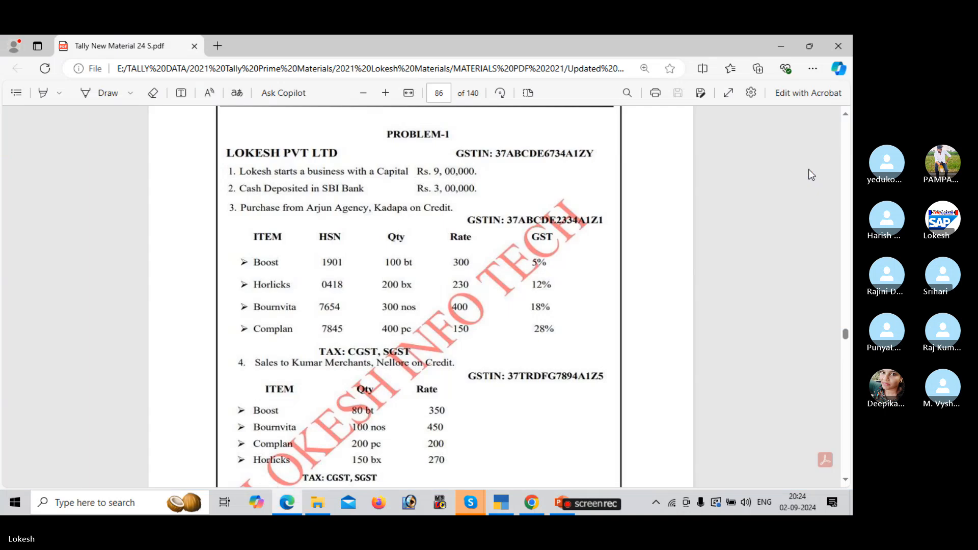
key("alt+Tab")
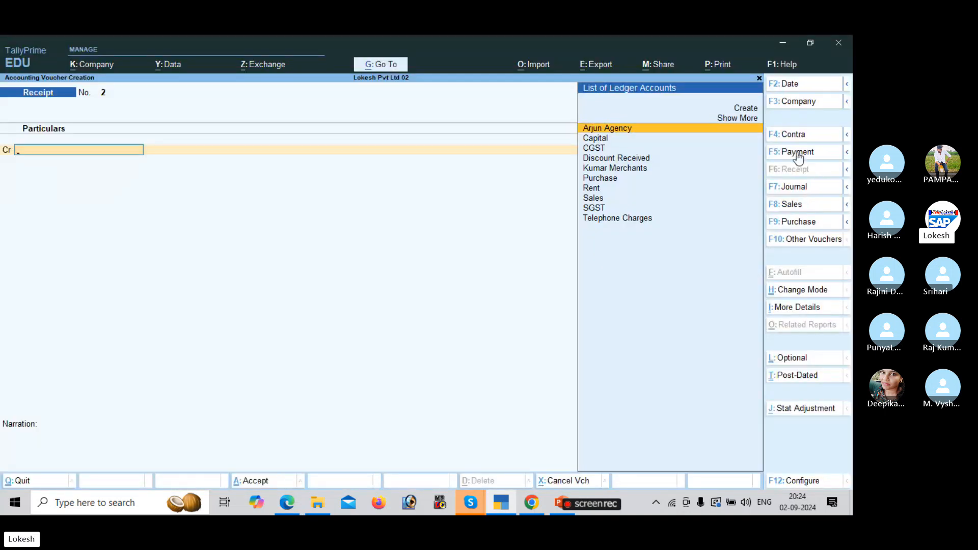
Record a Contra depositing 3,00,000 from Cash into Sbi Bank and save it.
left_click(804, 135)
key("Return")
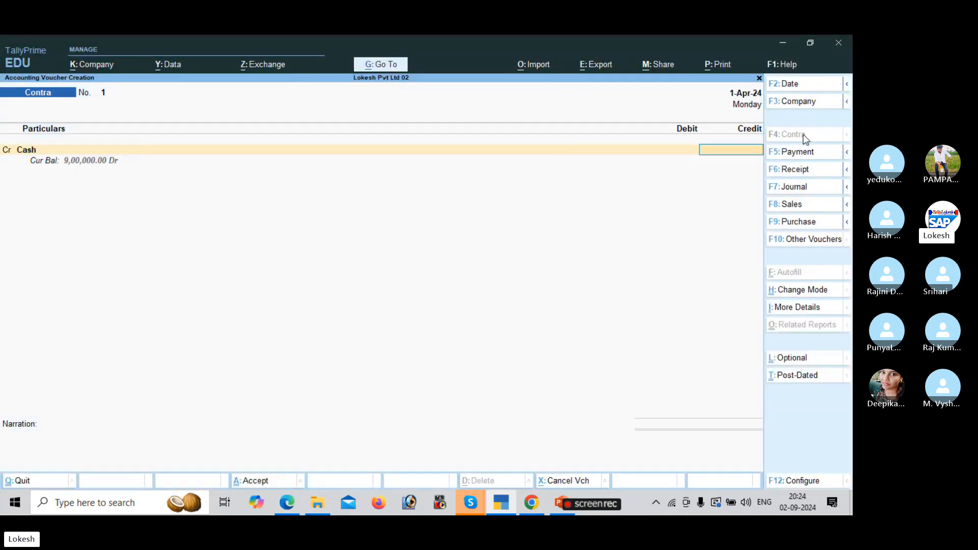
key("alt+Tab")
key("alt+Tab")
type("300000")
key("Return")
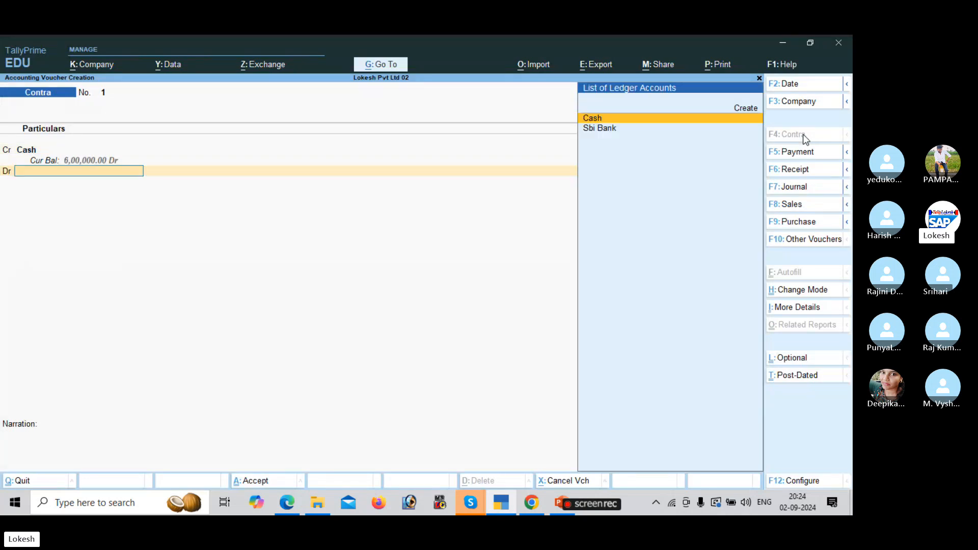
key("Down")
key("Return")
key("Return")
key("Return")
key("Return")
key("Return")
key("Return")
key("Return")
key("Return")
key("Return")
key("Return")
key("Return")
key("Return")
key("Return")
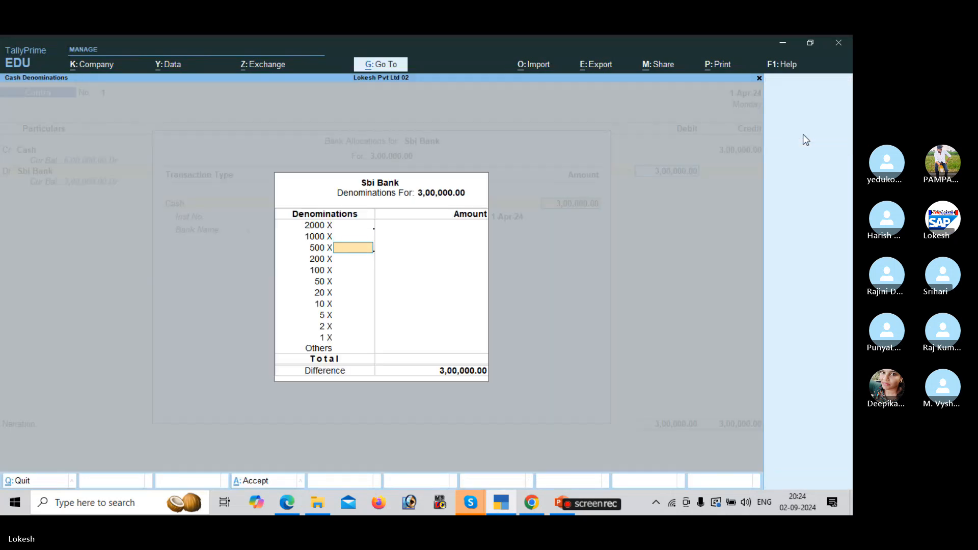
key("Return")
key("Return")
key("Return")
key("Return")
key("Return")
key("Return")
key("Return")
key("Return")
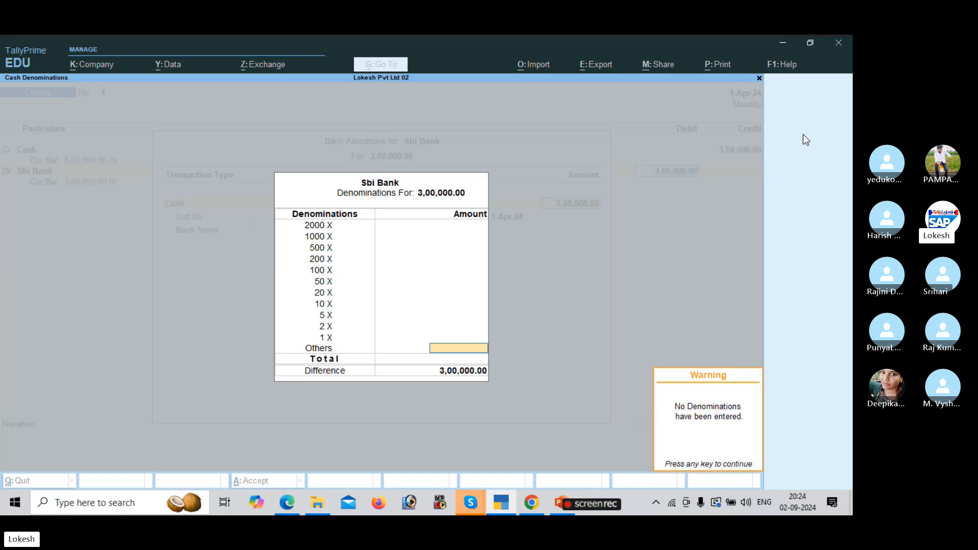
key("Return")
key("Return")
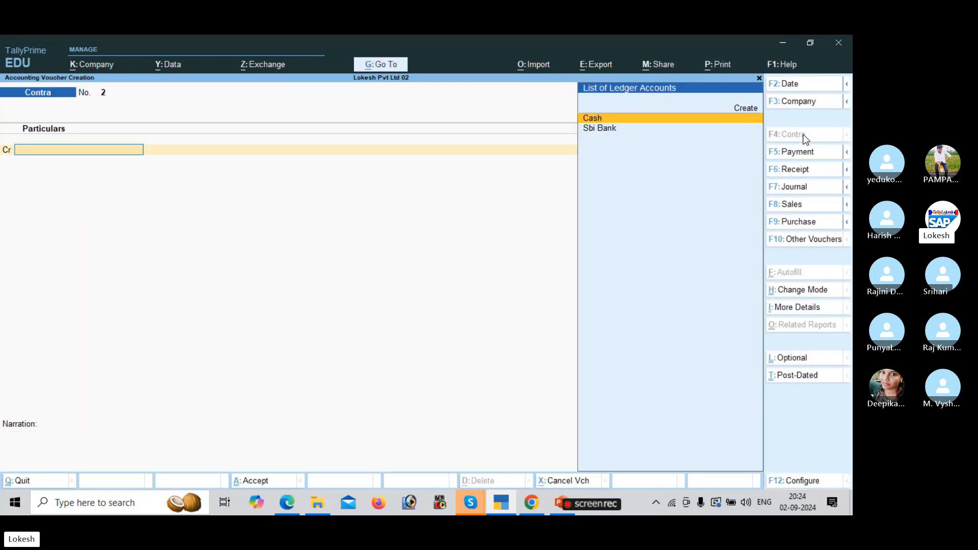
key("alt+Tab")
key("alt+Tab")
left_click(809, 224)
Accept Arjun Agency as supplier and the Purchase ledger, skipping receipt and party details.
key("alt+Tab")
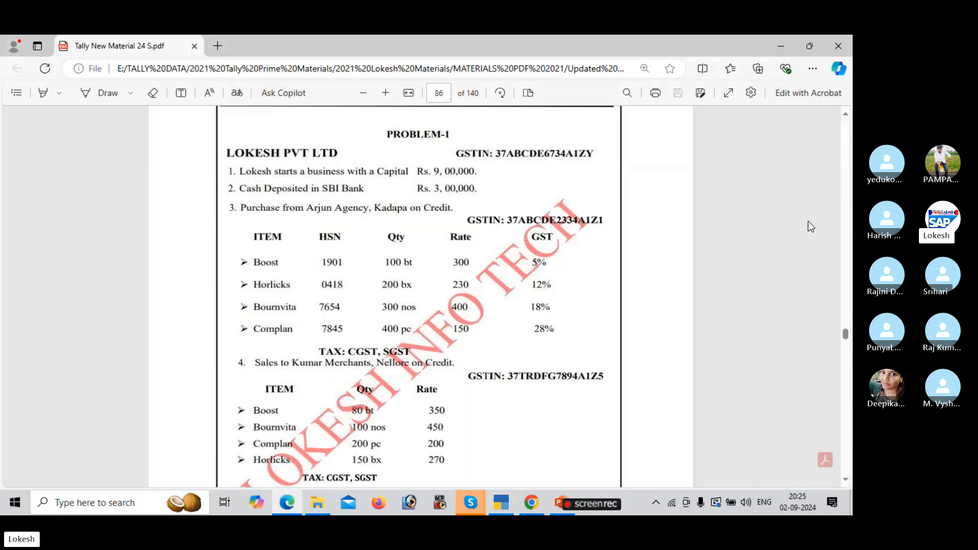
key("alt+Tab")
key("Return")
key("Return")
key("Return")
key("Return")
key("Return")
key("Return")
key("Return")
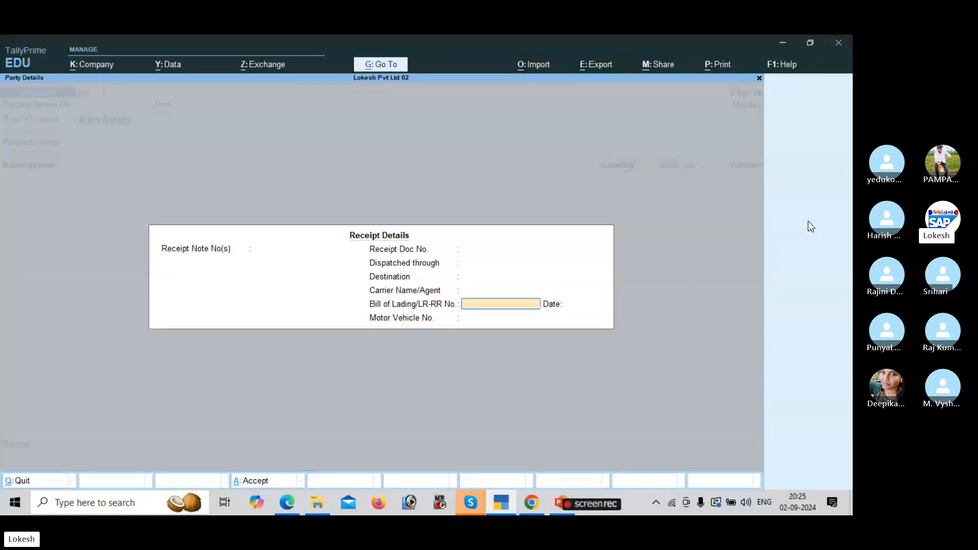
key("Return")
key("Return")
key("Return")
key("Return")
key("Return")
key("Return")
key("Return")
key("Return")
key("Return")
key("Return")
key("Return")
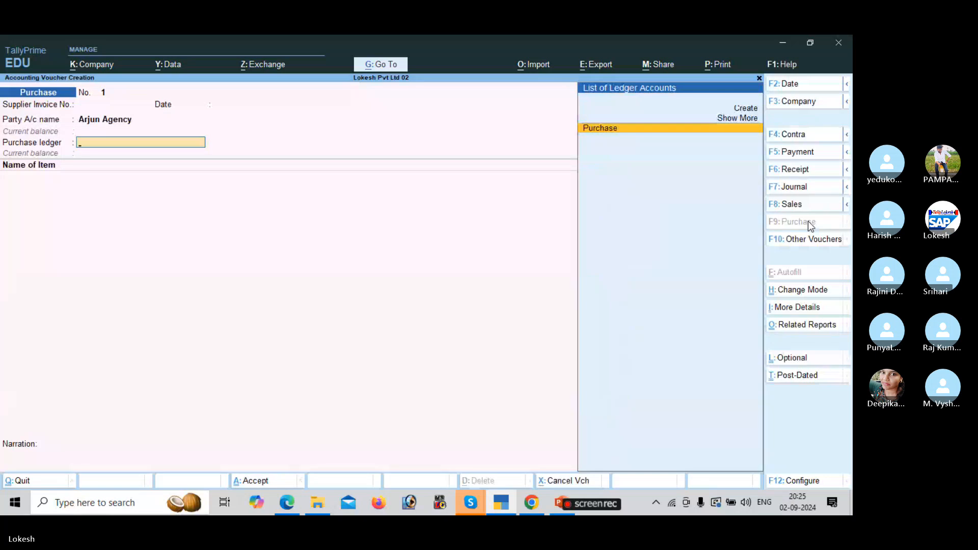
key("Return")
key("alt+Tab")
key("alt+Tab")
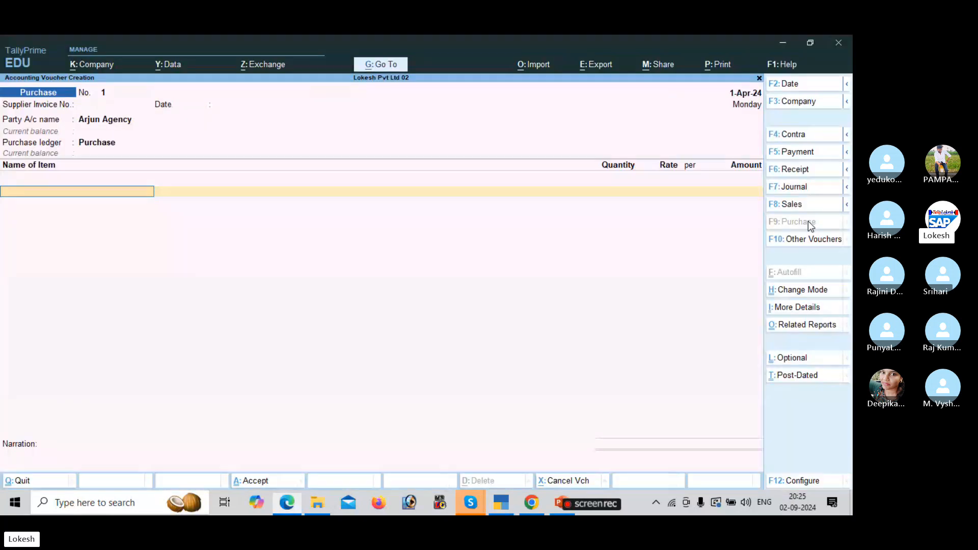
Add Boost as the first item: quantity 100 at rate 300.
type("B")
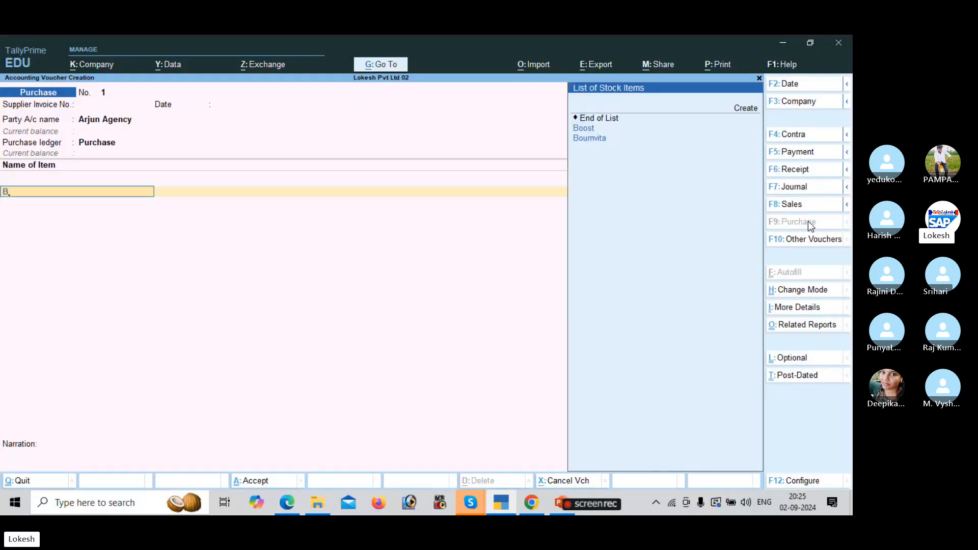
key("Return")
key("alt+Tab")
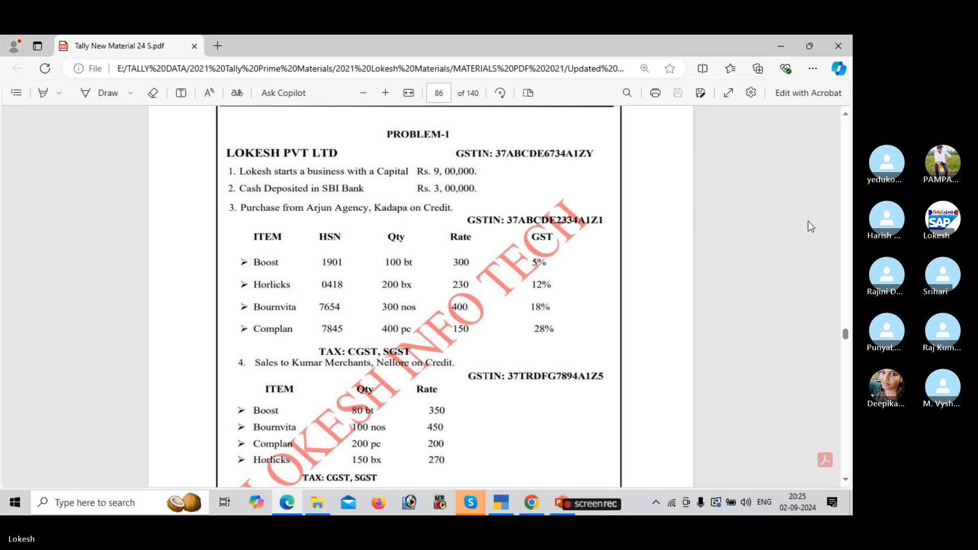
key("alt+Tab")
type("00")
key("Return")
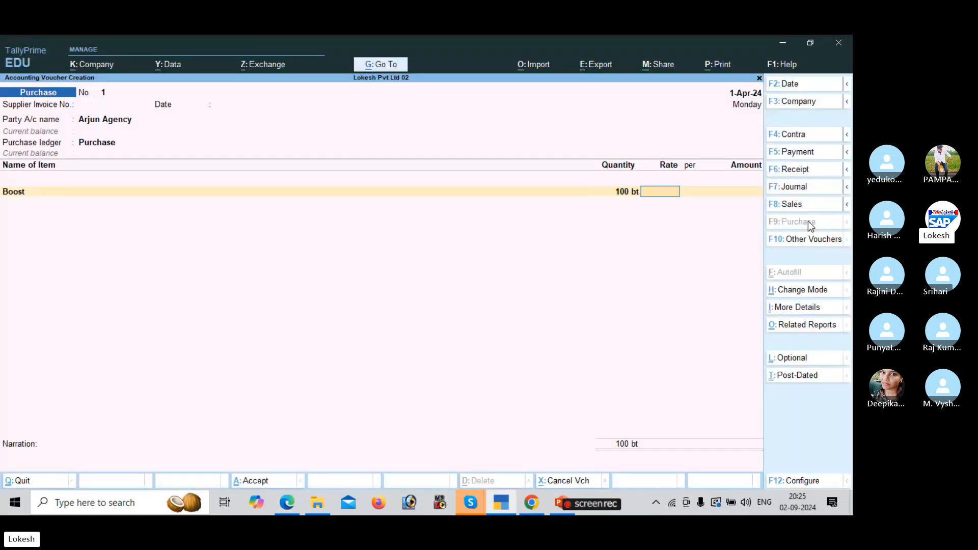
type("300")
key("Return")
Add Horlicks: quantity 200 at rate 230.
key("Return")
key("alt+Tab")
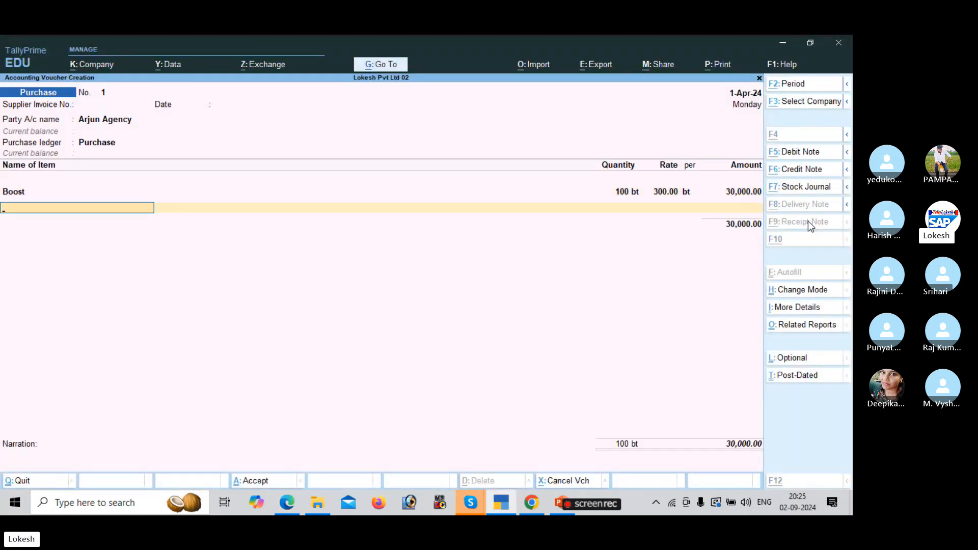
key("alt+Tab")
type("H")
key("Return")
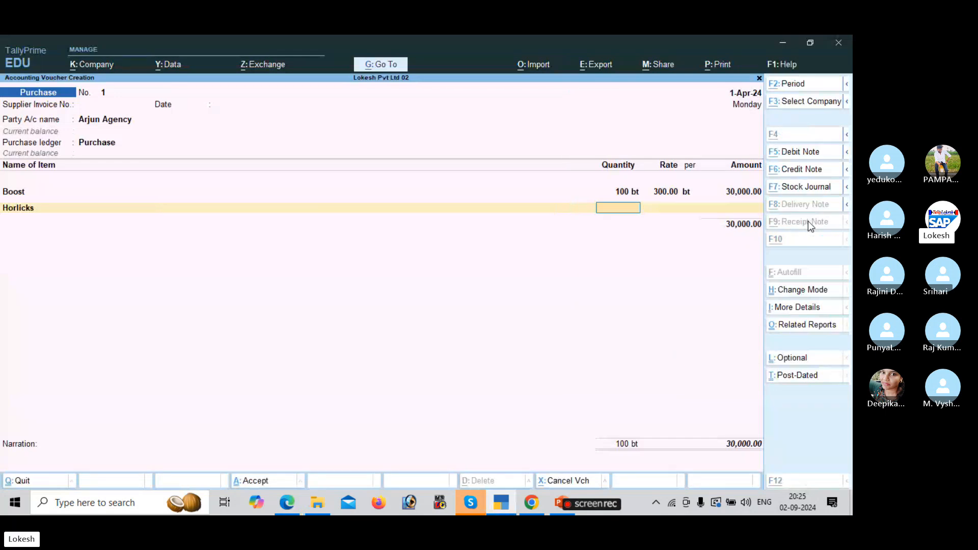
key("alt+Tab")
key("alt+Tab")
type("200")
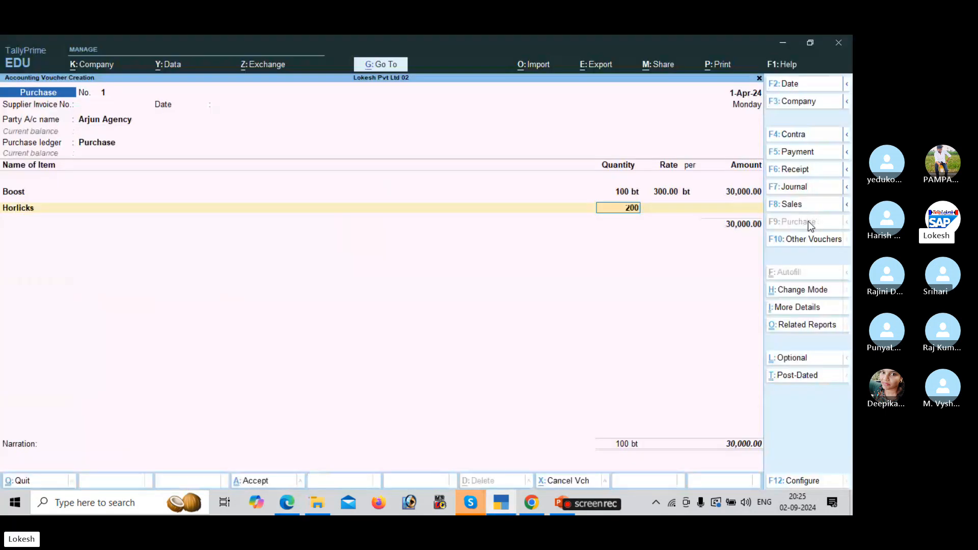
key("Return")
key("alt+Tab")
key("alt+Tab")
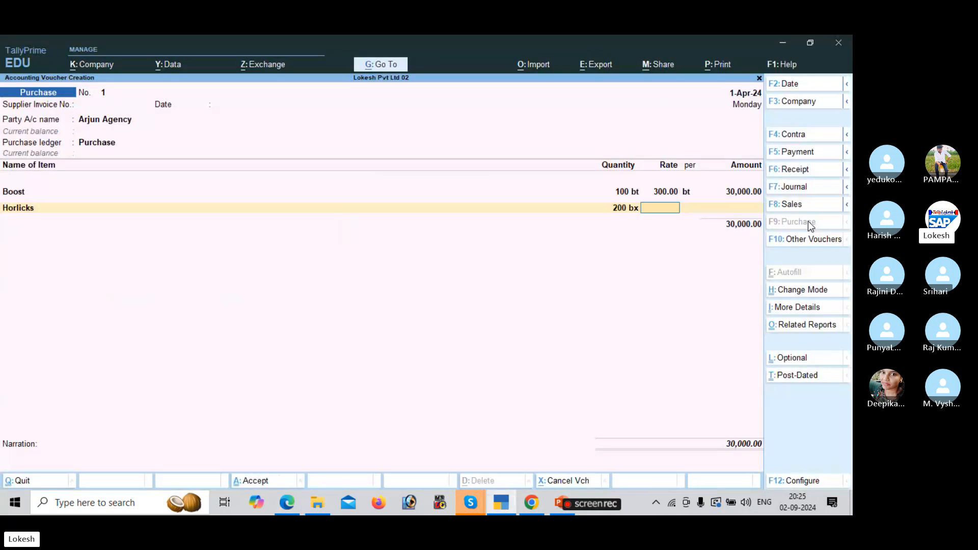
type("230")
key("Return")
key("Return")
key("Return")
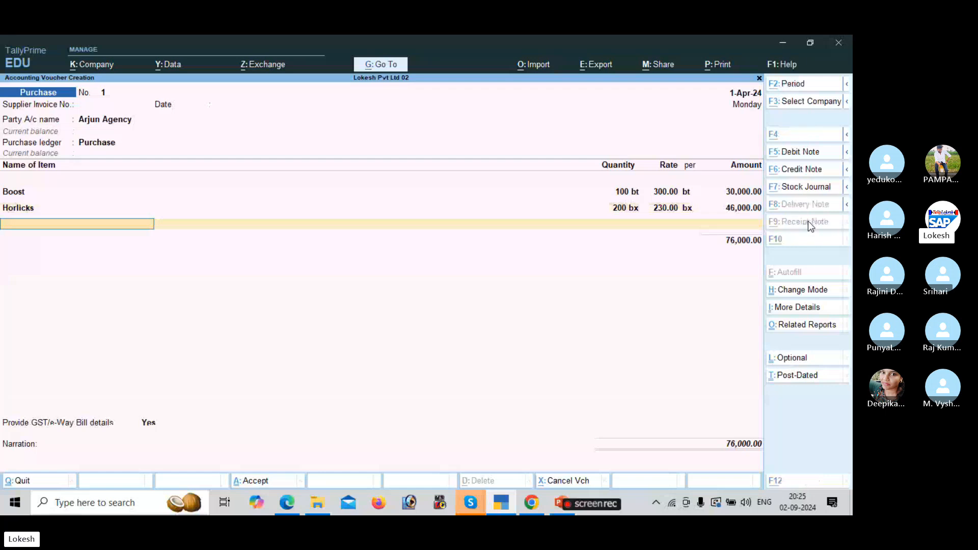
Add Bournvita: 300 nos at rate 400.
key("alt+Tab")
key("alt+Tab")
type("B")
key("Down")
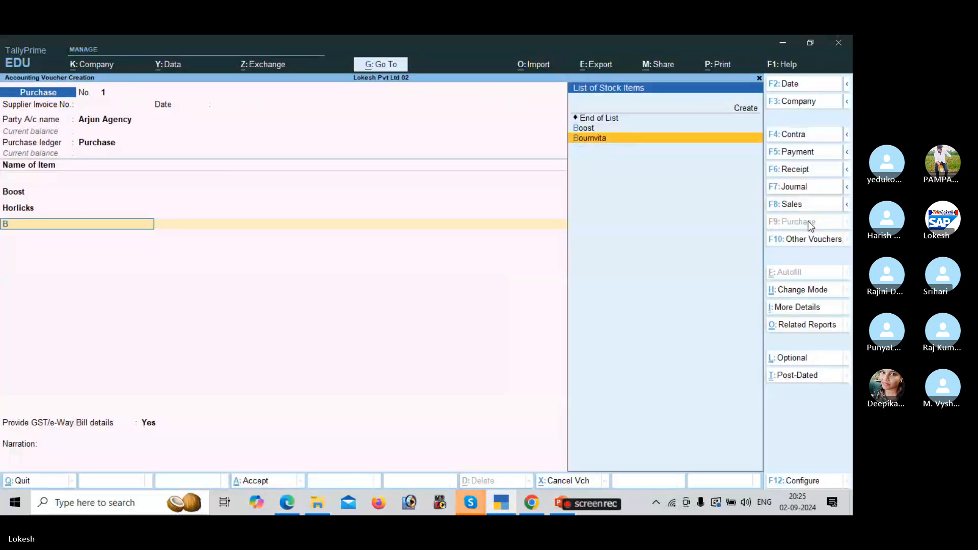
key("Return")
key("alt+Tab")
key("alt+Tab")
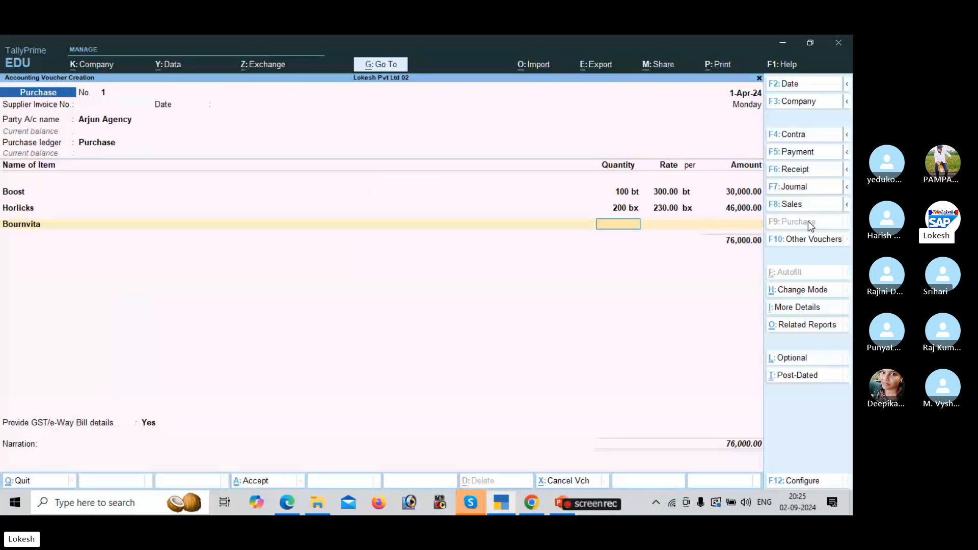
type("300")
key("Return")
type("400")
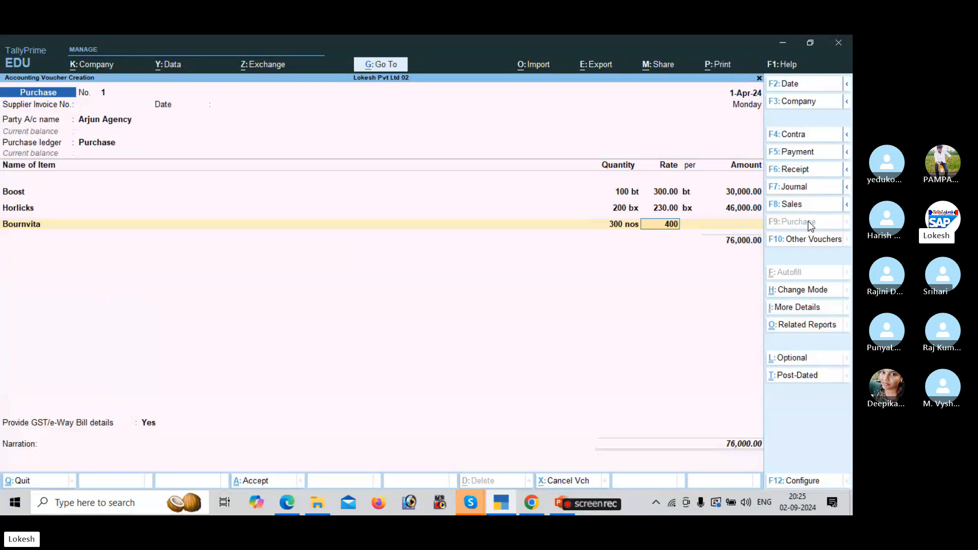
key("Return")
Add Complan: 400 pc at rate 150.
key("Return")
key("Return")
key("alt+Tab")
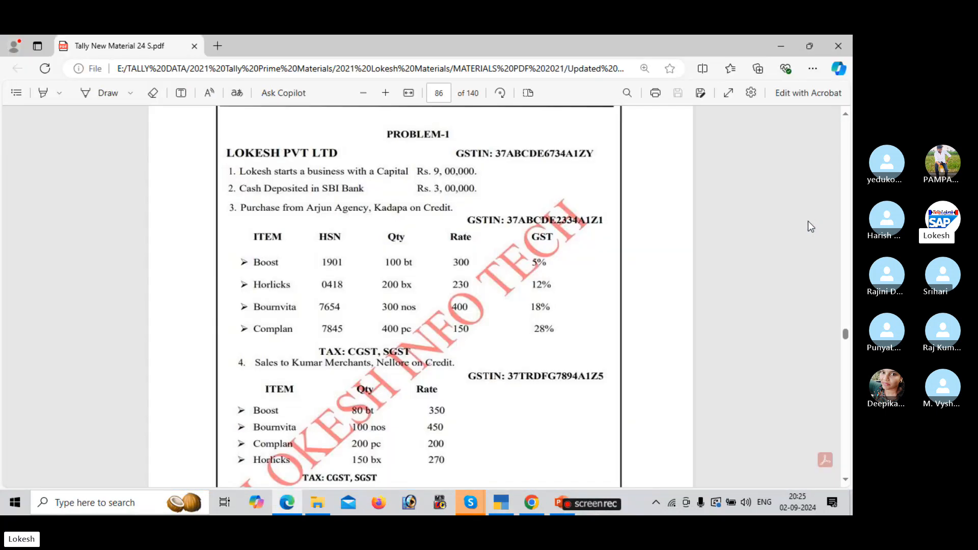
key("alt+Tab")
type("C")
key("Return")
key("alt+Tab")
key("alt+Tab")
type("400")
key("Return")
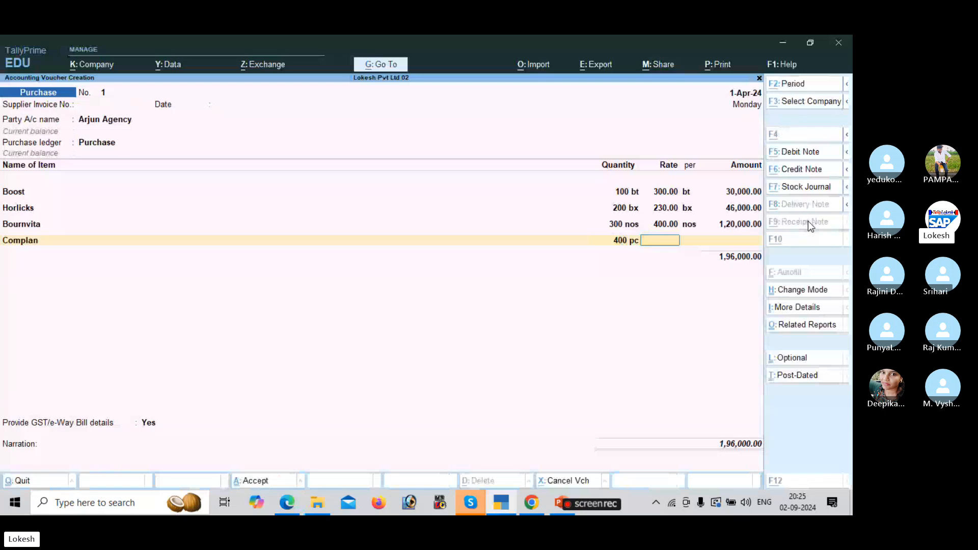
key("alt+Tab")
key("alt+Tab")
type("150")
key("Return")
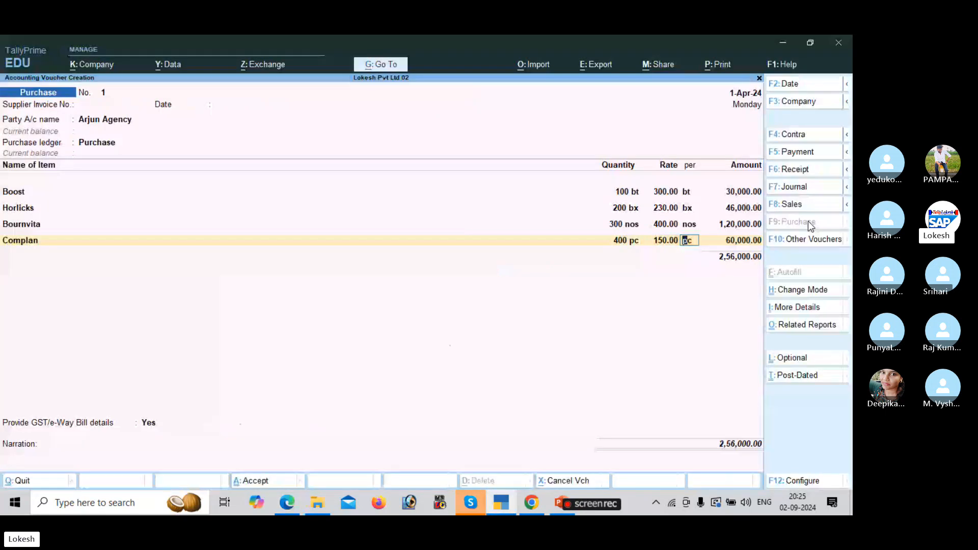
key("Return")
key("Return")
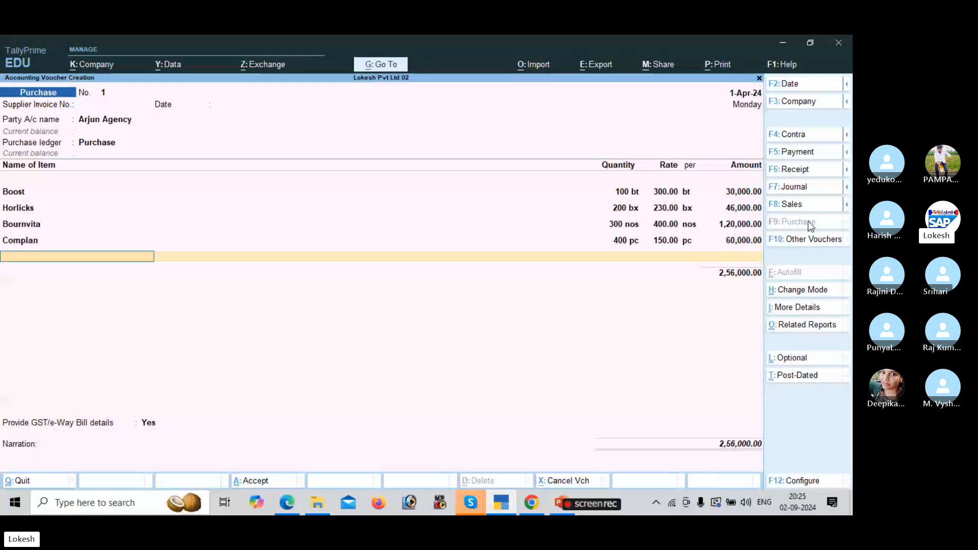
End the item lines and add the CGST and SGST ledgers, auto-calculated at 22,710.00 each.
key("Return")
type("c")
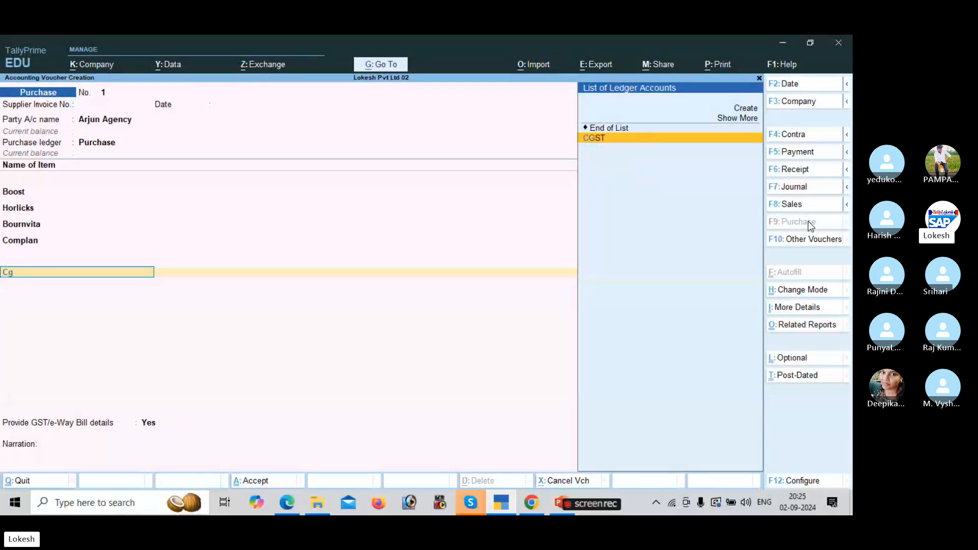
key("Return")
key("Return")
type("s")
key("Return")
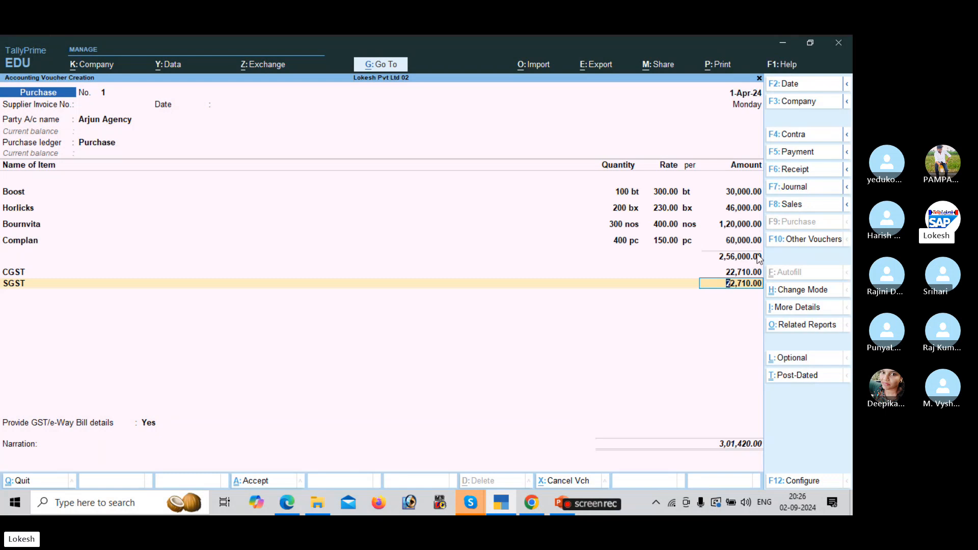
left_click(808, 327)
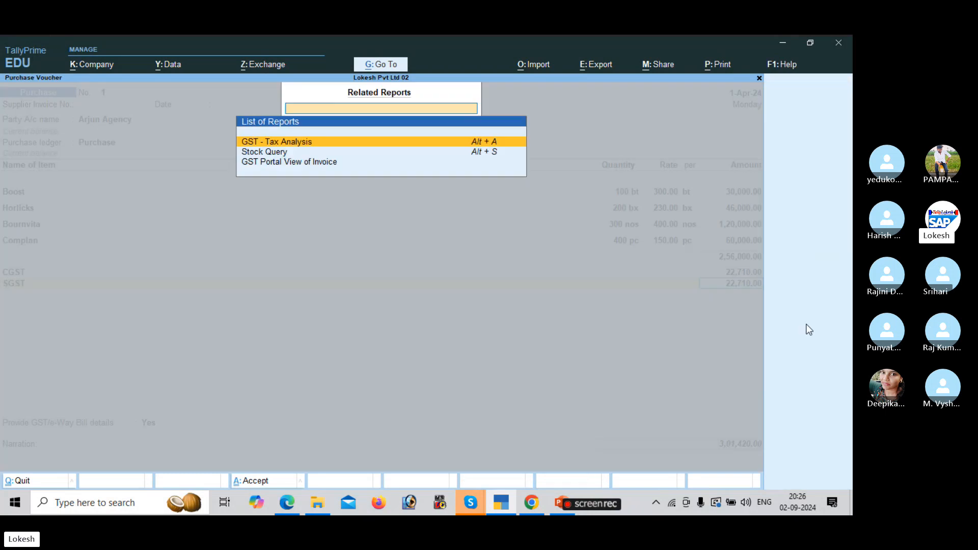
key("Return")
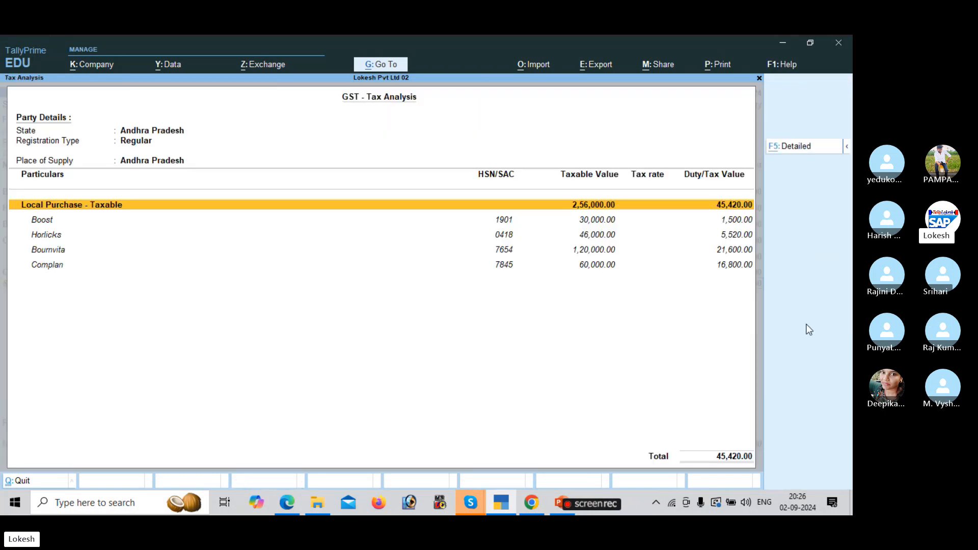
key("F5")
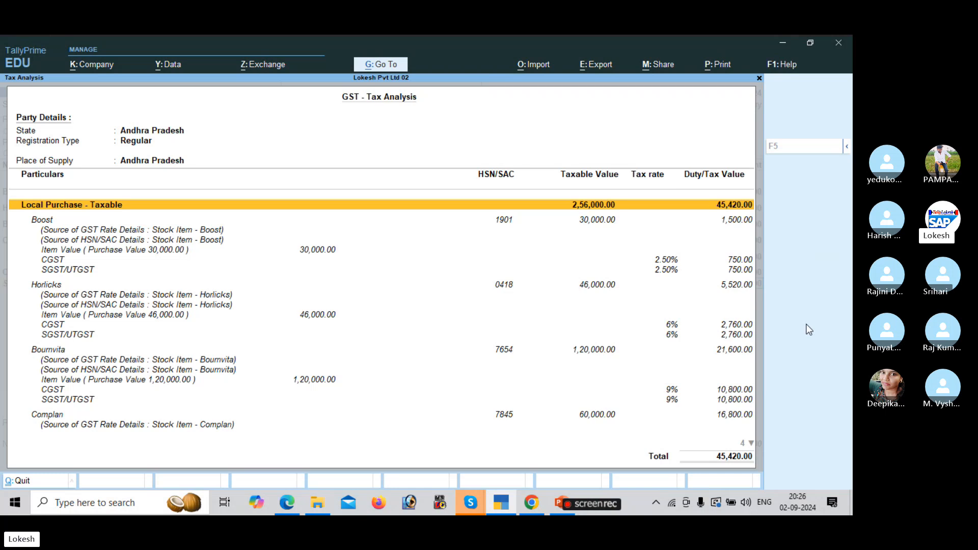
key("Down")
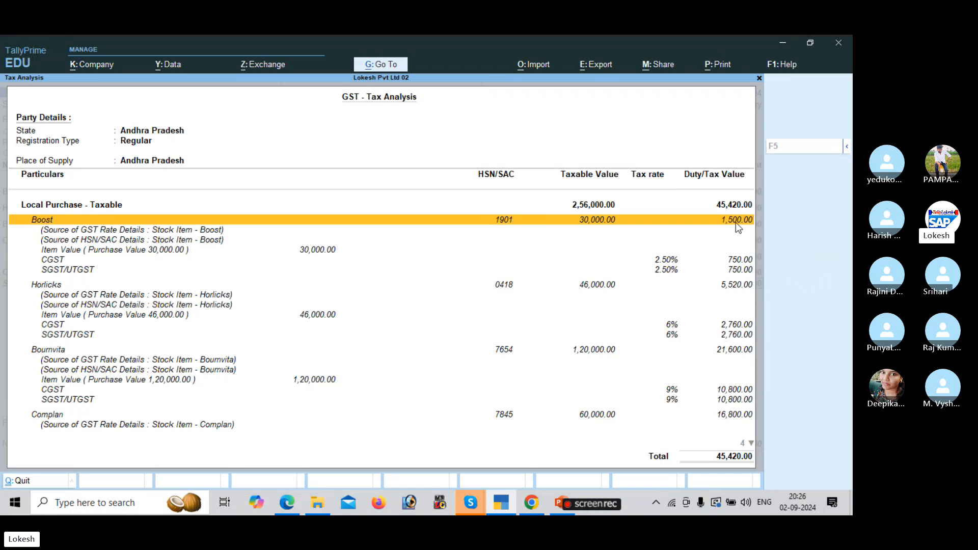
key("Down")
key("Down")
key("Down")
key("Down")
key("Down")
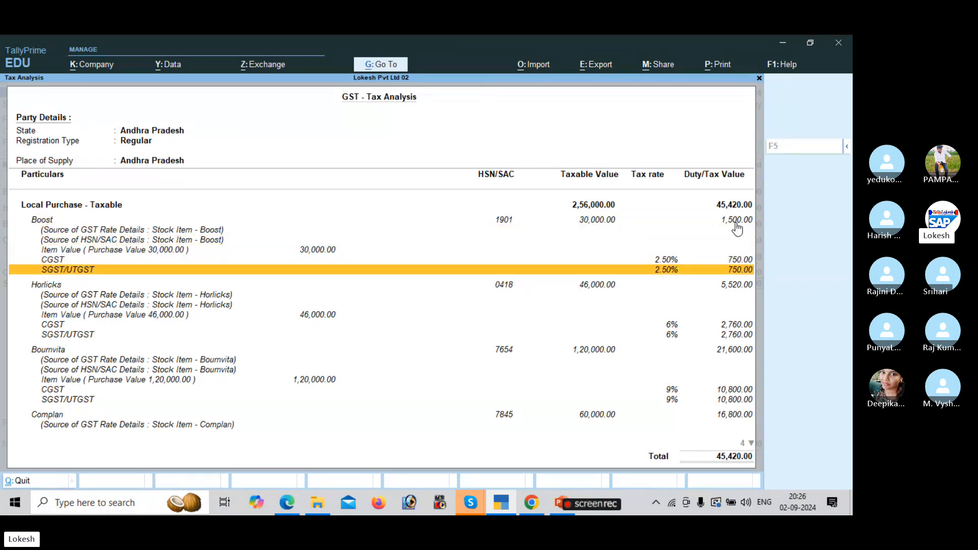
key("Up")
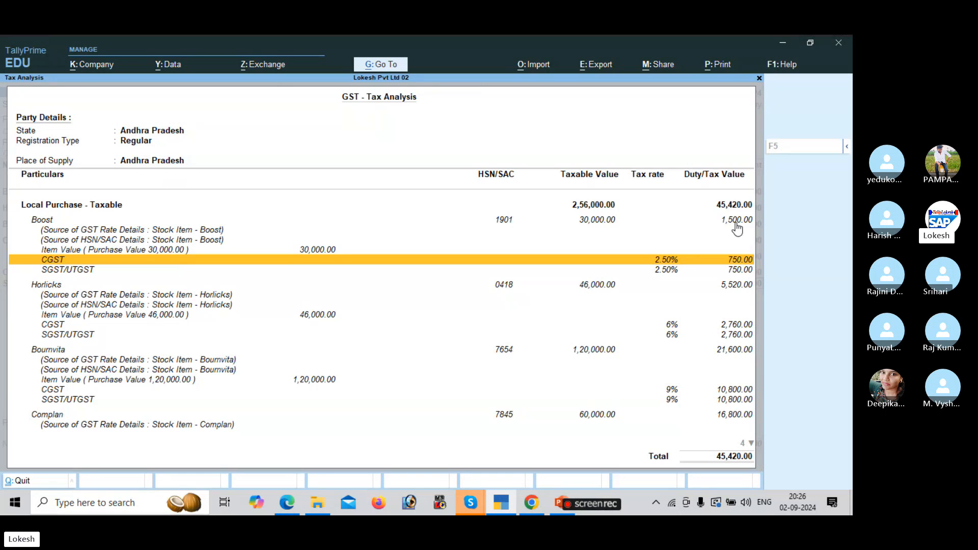
key("Down")
key("Down")
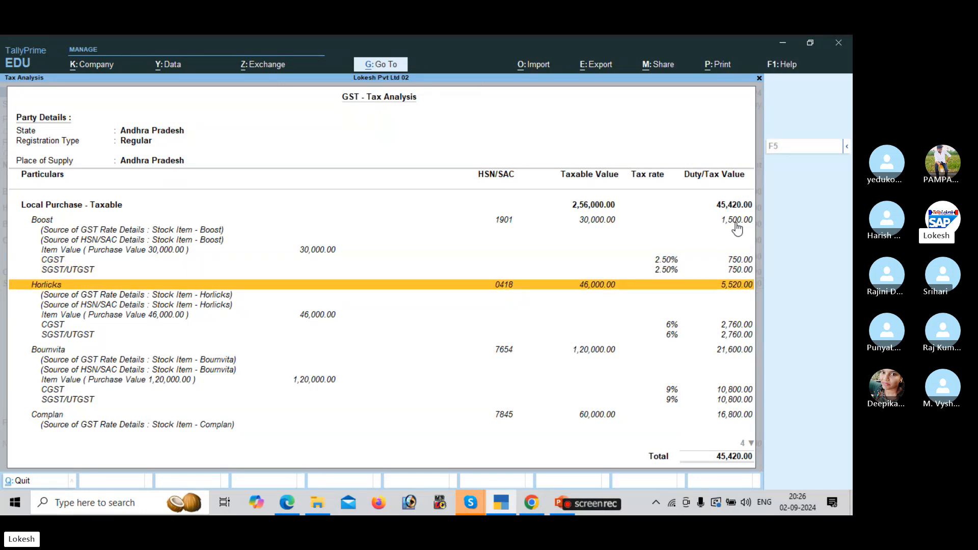
key("Down")
key("Down")
key("Down")
key("Down")
key("Up")
key("Up")
key("Up")
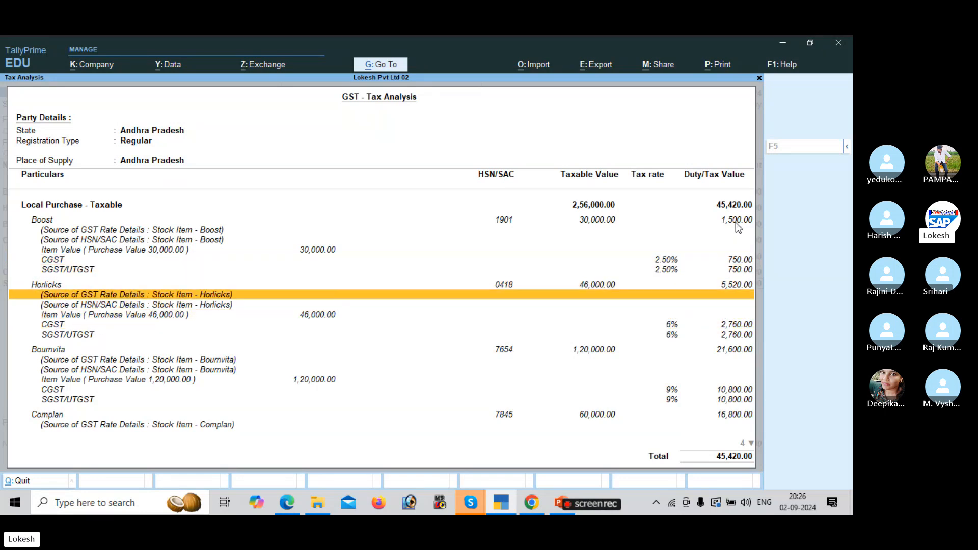
key("Up")
key("Down")
key("Down")
key("Down")
key("Down")
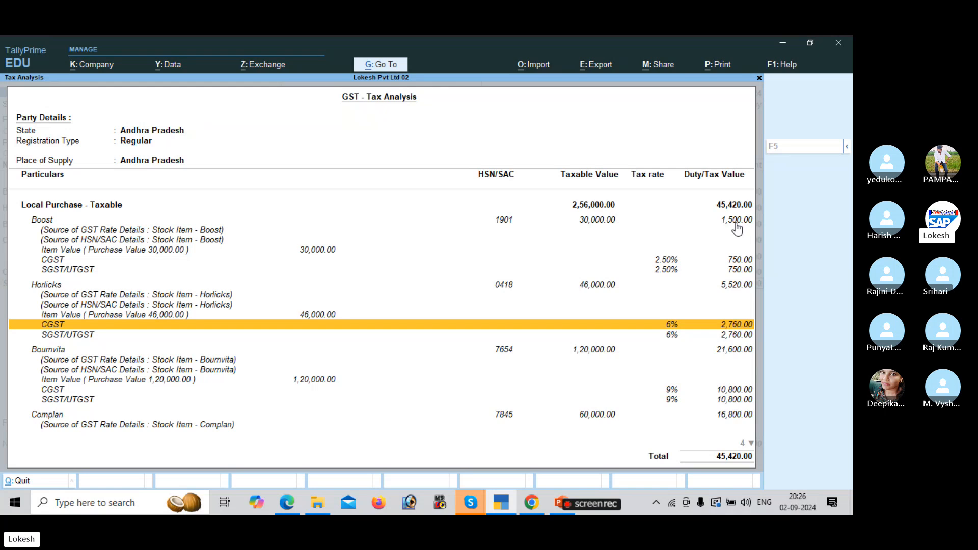
key("Down")
key("Down")
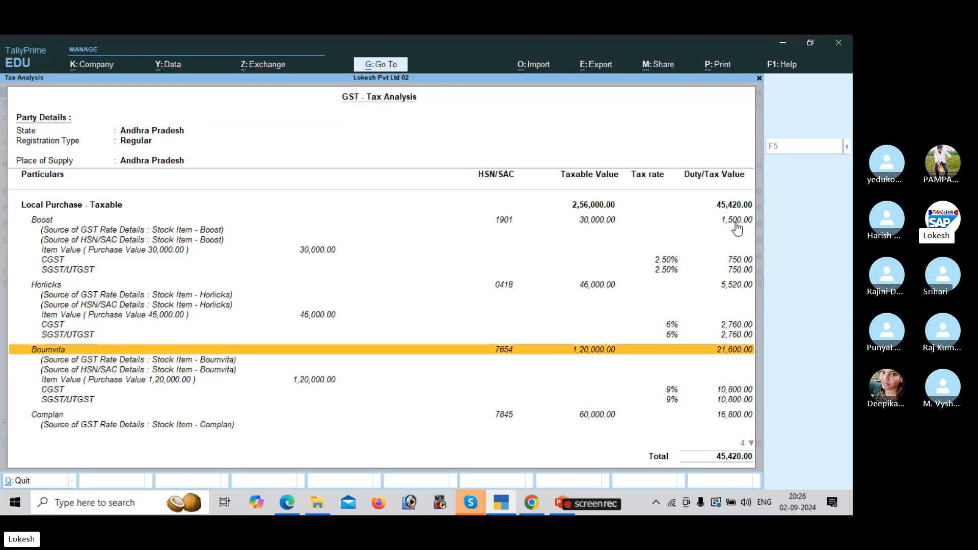
key("Down")
key("Down")
key("Down")
key("Down")
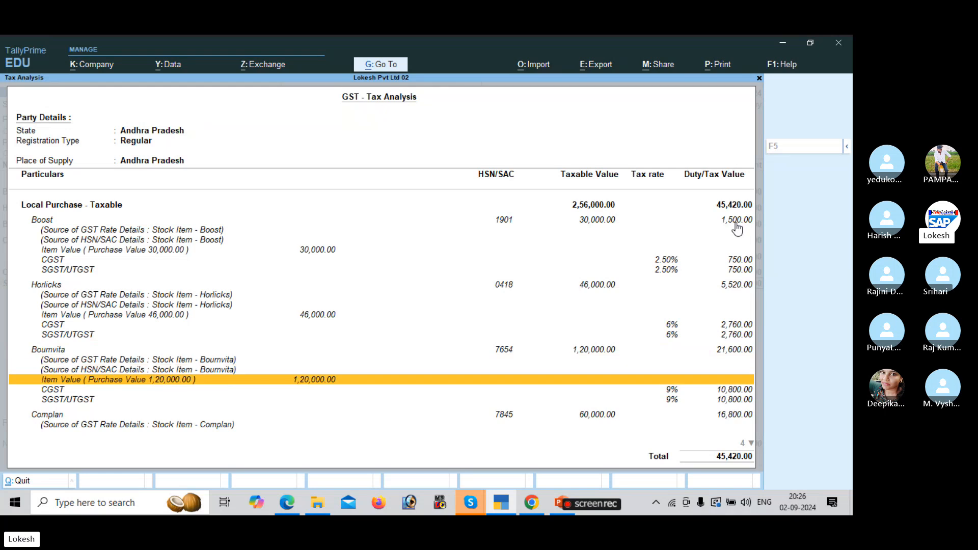
key("Down")
key("Down")
key("Down")
key("Down")
key("Down")
key("Down")
key("Down")
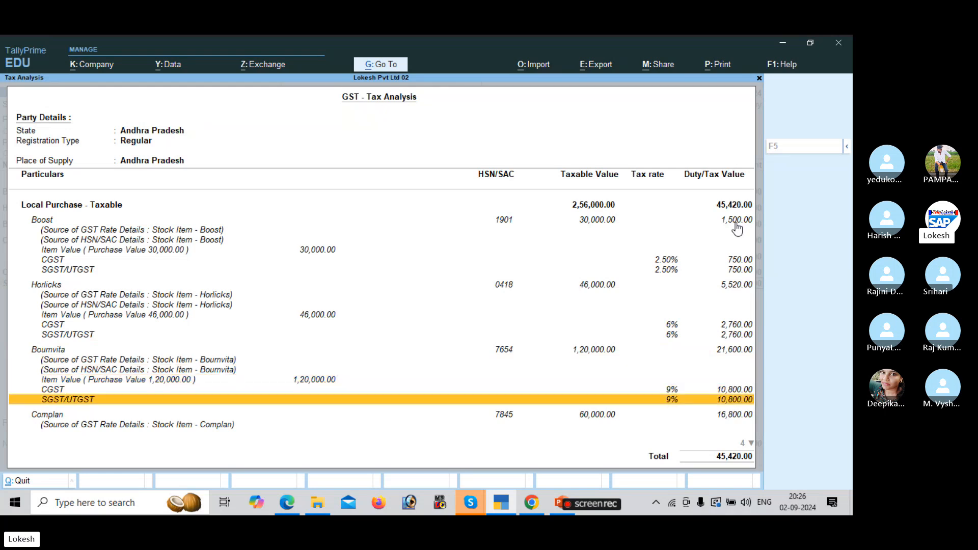
key("Up")
key("Up")
key("Up")
key("Up")
key("Up")
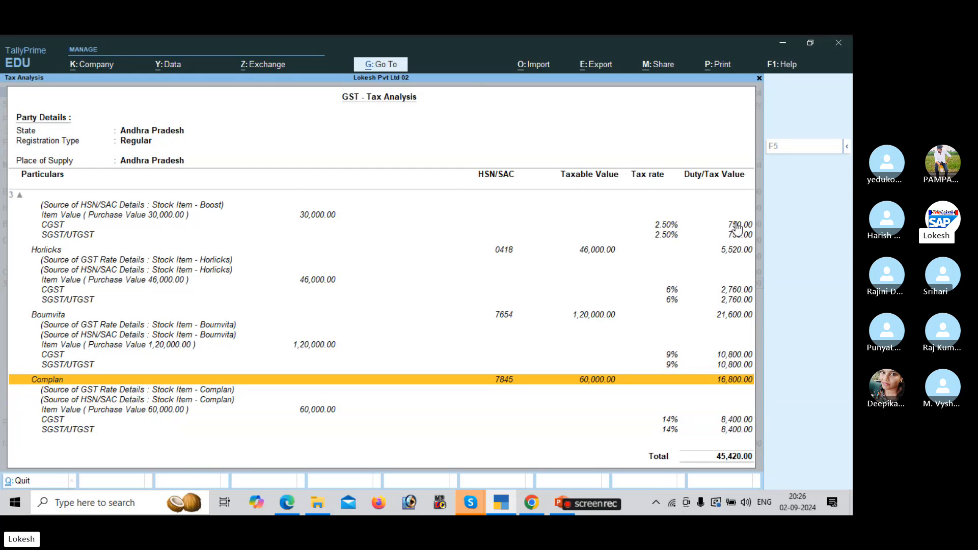
key("Down")
key("Down")
key("Down")
key("Down")
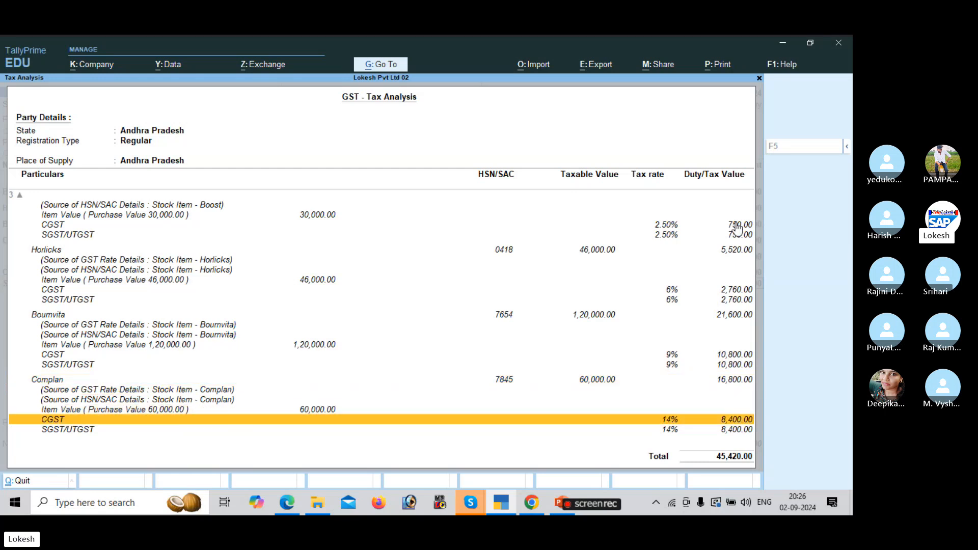
key("Down")
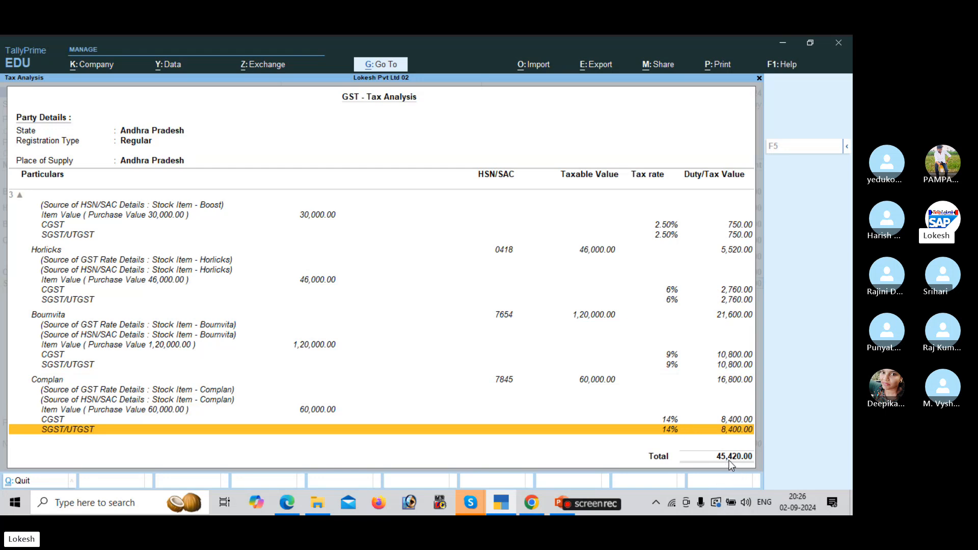
key("Escape")
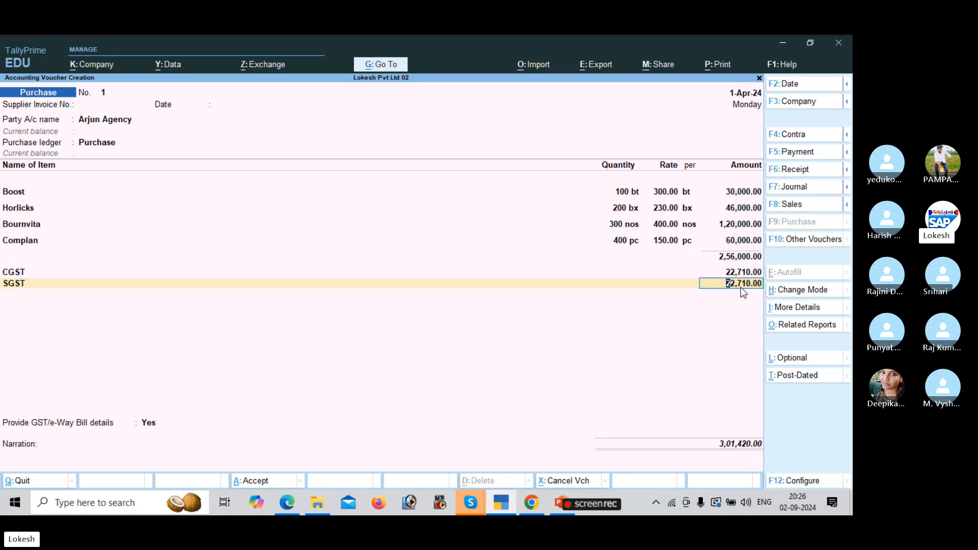
Save Purchase No. 1 with GST/e-Way Bill details set to No.
key("Return")
key("Return")
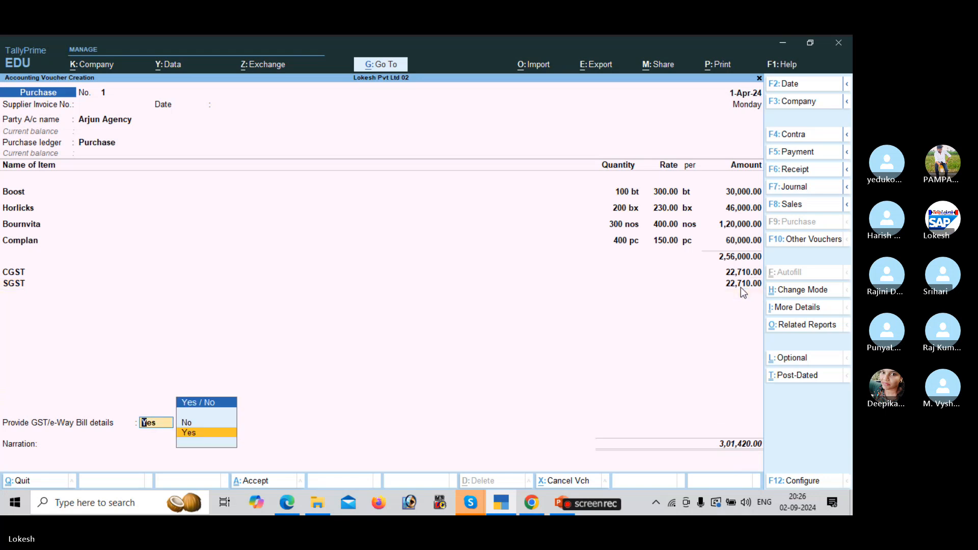
key("Return")
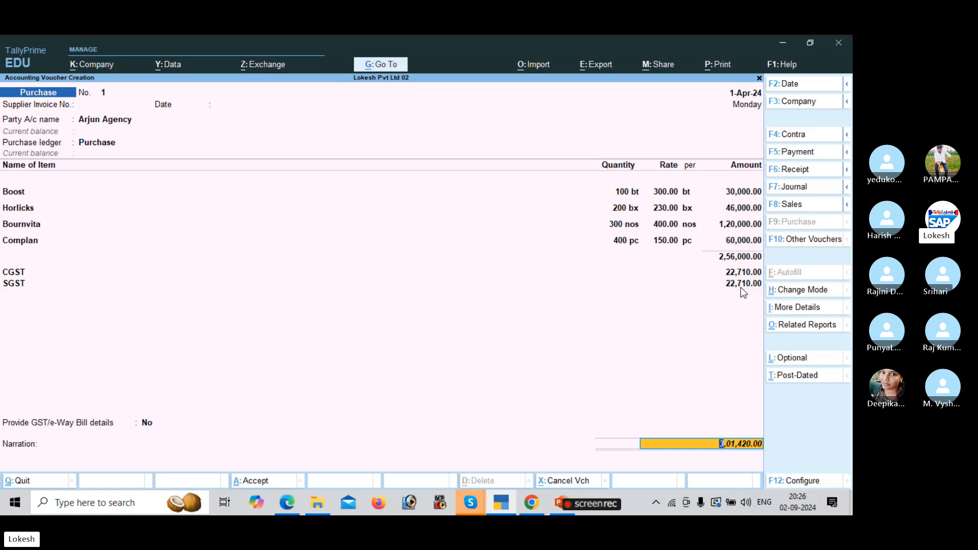
key("Return")
key("Return")
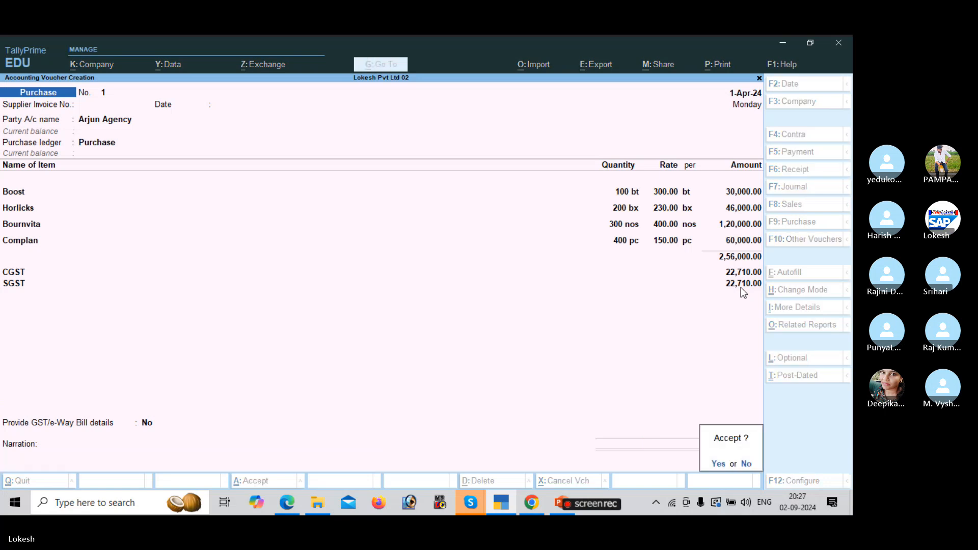
key("Return")
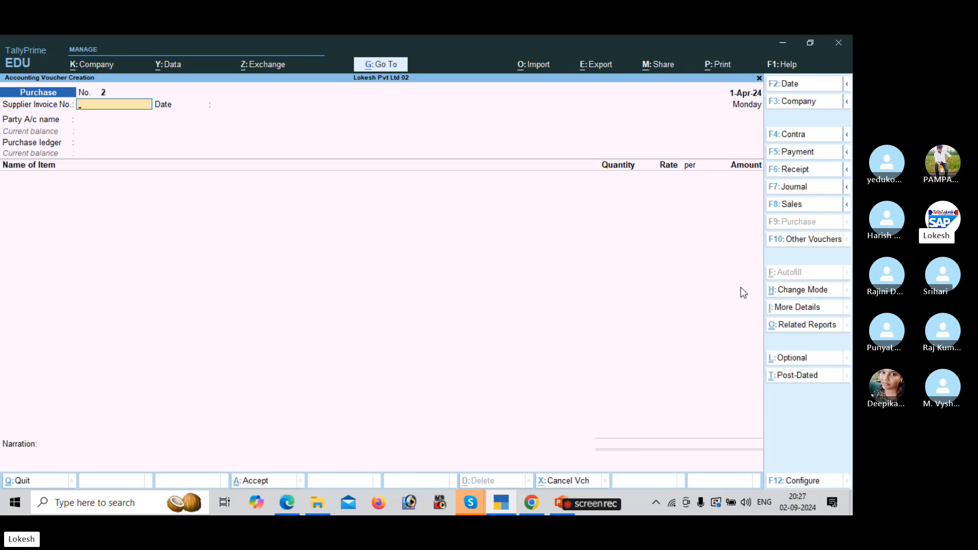
Scroll the exercise PDF to the next transaction, then return to TallyPrime's voucher screen.
key("alt+Tab")
scroll(740, 288, "down", 5)
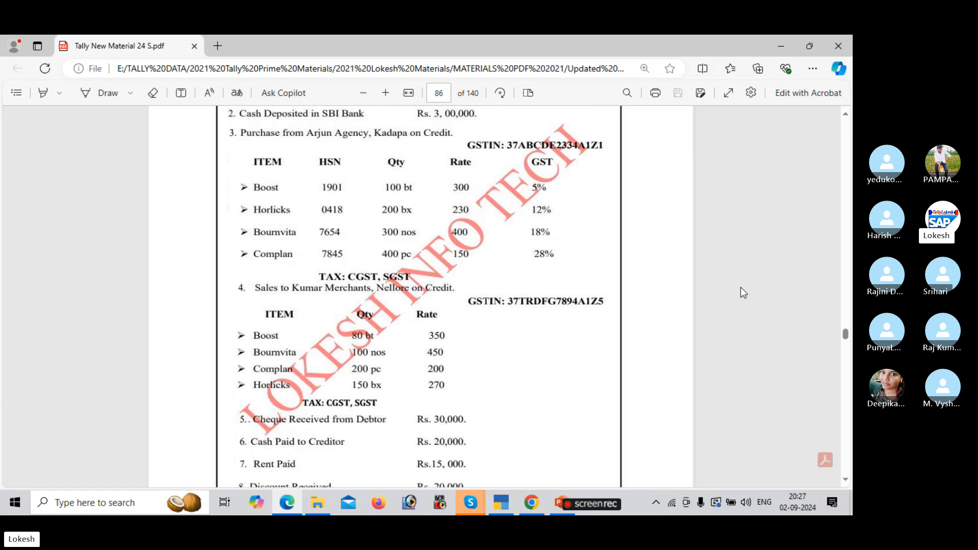
scroll(740, 287, "down", 1)
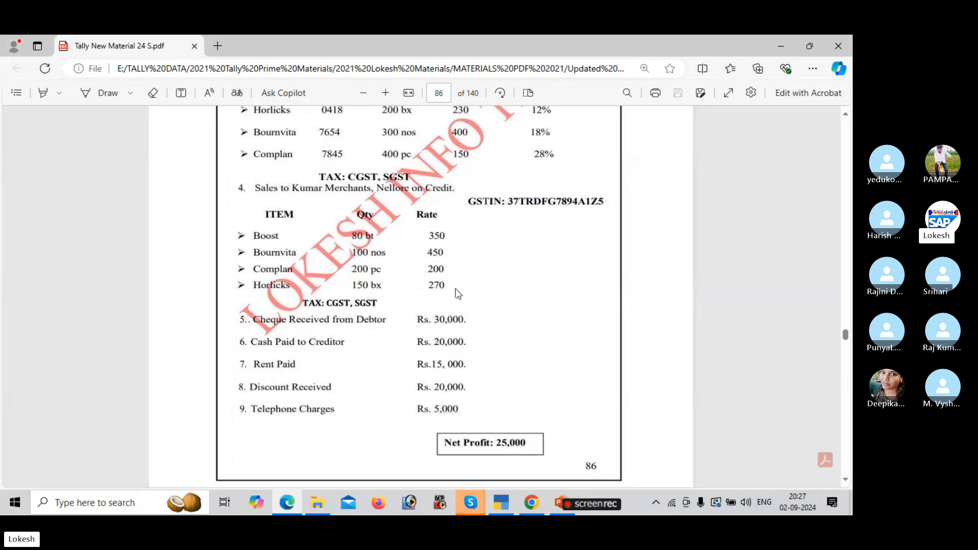
key("alt+Tab")
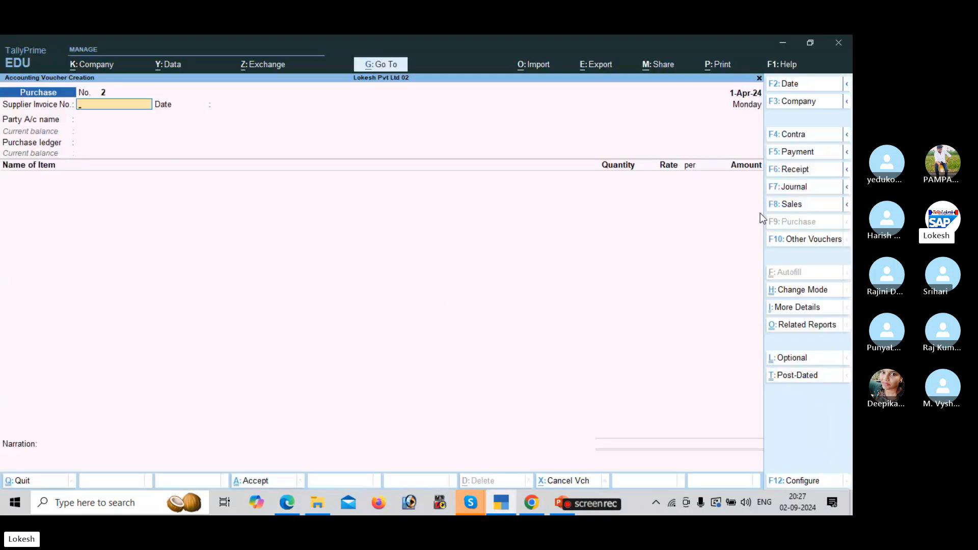
Switch the voucher to Sales and select Kumar Merchants as the party.
left_click(793, 205)
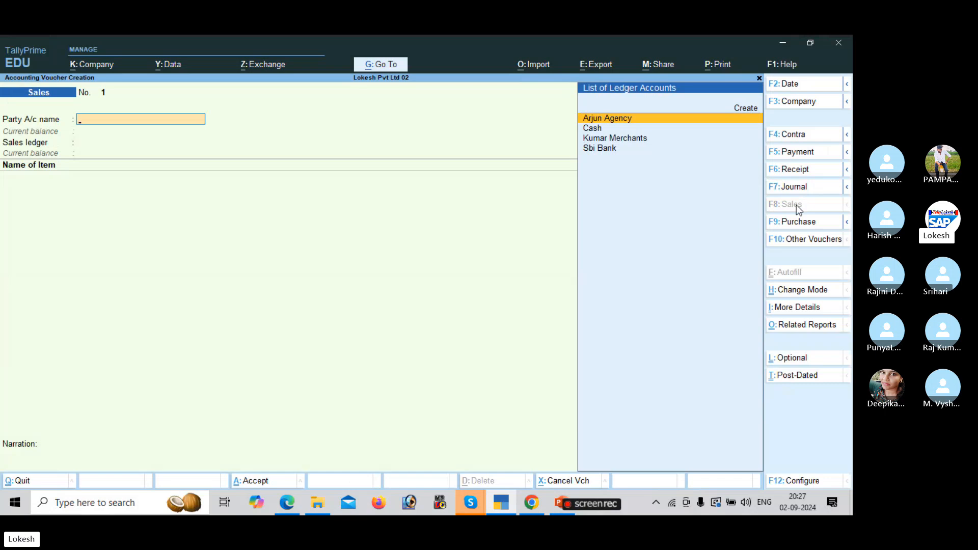
key("Down")
key("Down")
key("Return")
key("Return")
key("Return")
key("Return")
key("Return")
key("Return")
key("Return")
key("Return")
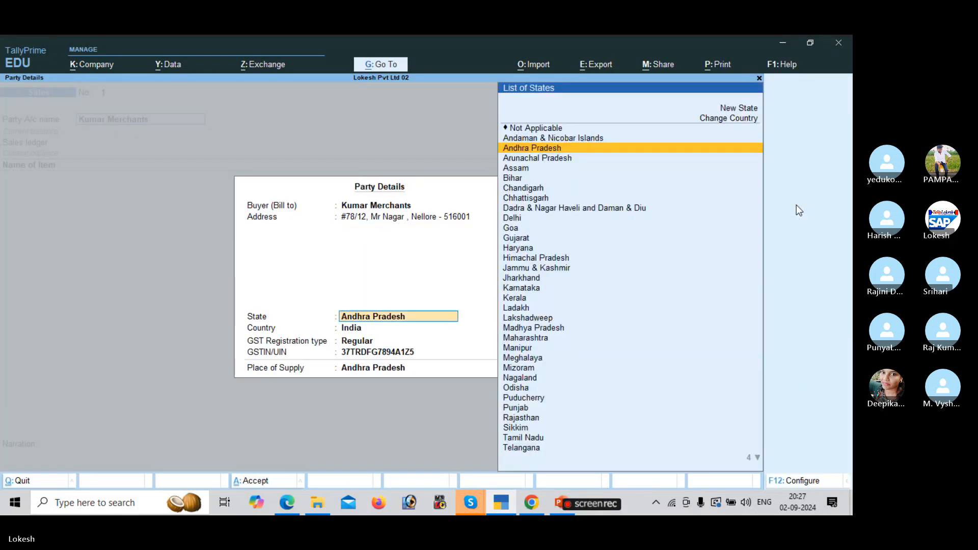
key("Return")
key("Return")
key("Return")
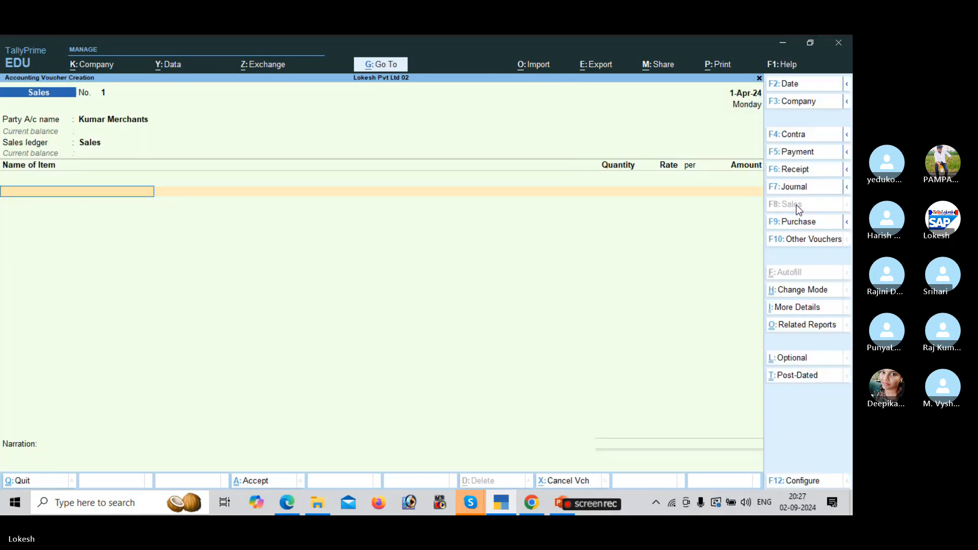
key("alt+Tab")
Add Boost as the first item: 80 bt at rate 350.
key("alt+Tab")
type("B")
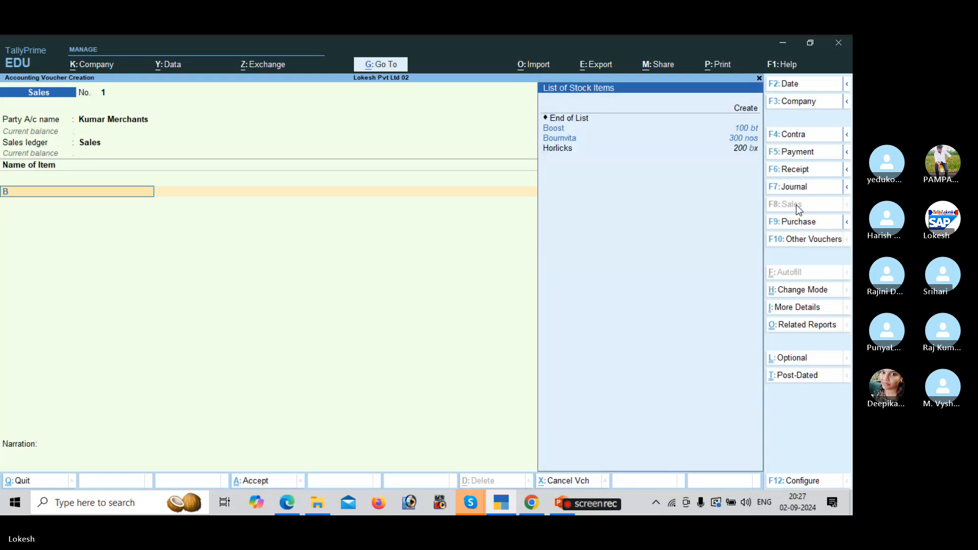
key("Return")
key("alt+Tab")
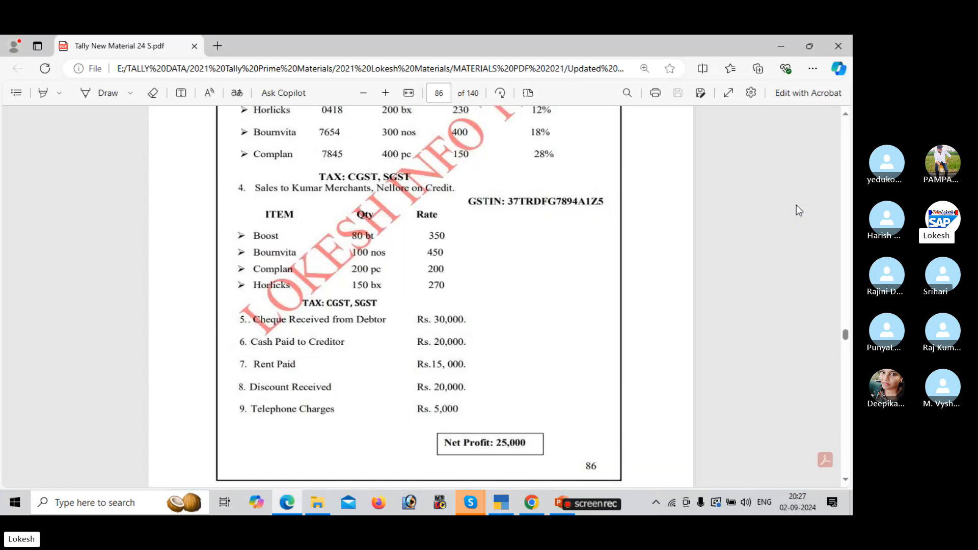
key("alt+Tab")
type("80")
key("Return")
type("3")
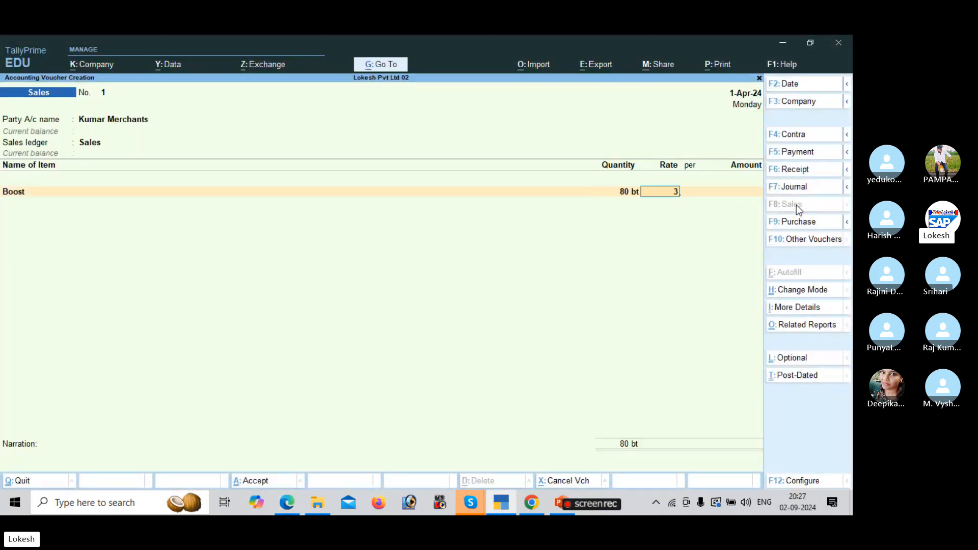
type("50")
key("Return")
key("Return")
key("Return")
key("alt+Tab")
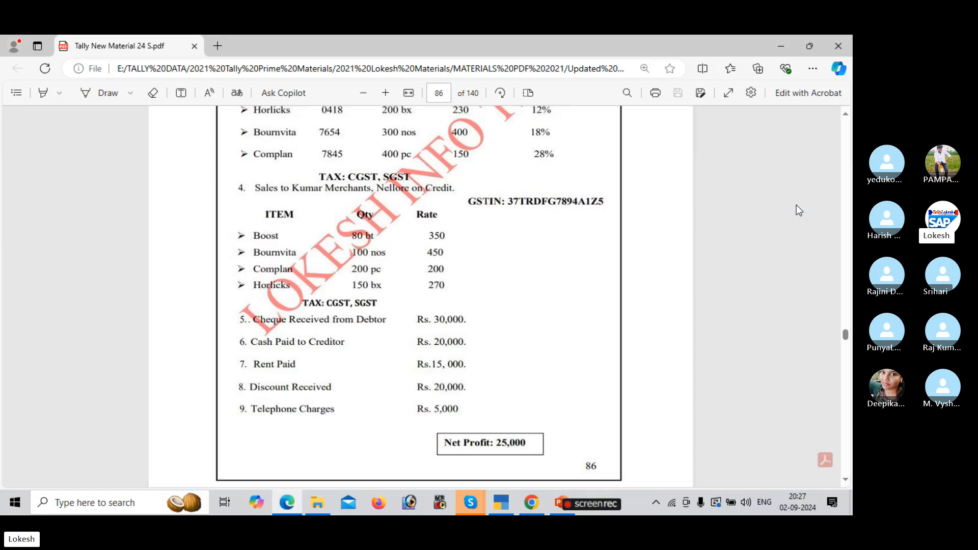
key("alt+Tab")
Add Bournvita: 100 nos at rate 450.
type("B")
key("Down")
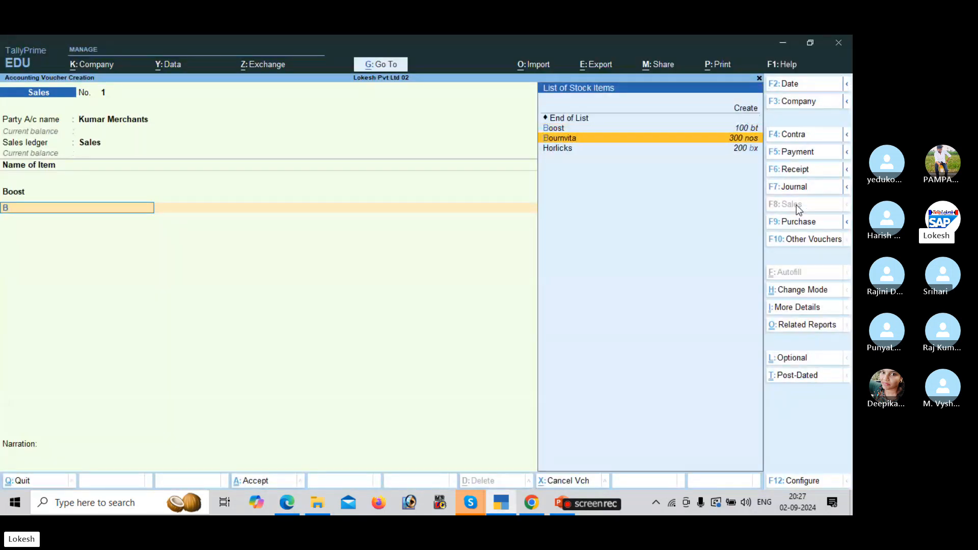
key("Return")
key("alt+Tab")
key("alt+Tab")
type("1")
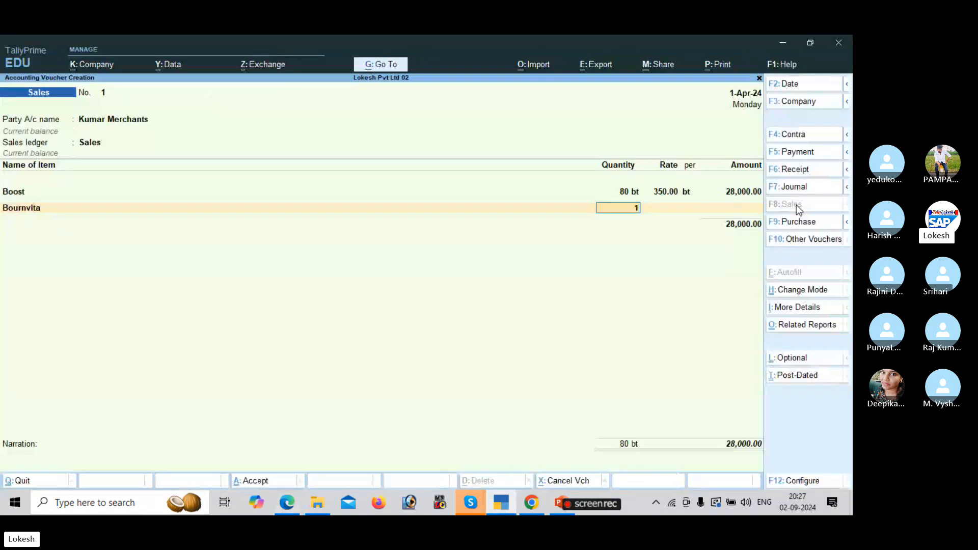
type("00")
key("Return")
type("450")
key("Return")
key("Return")
key("Return")
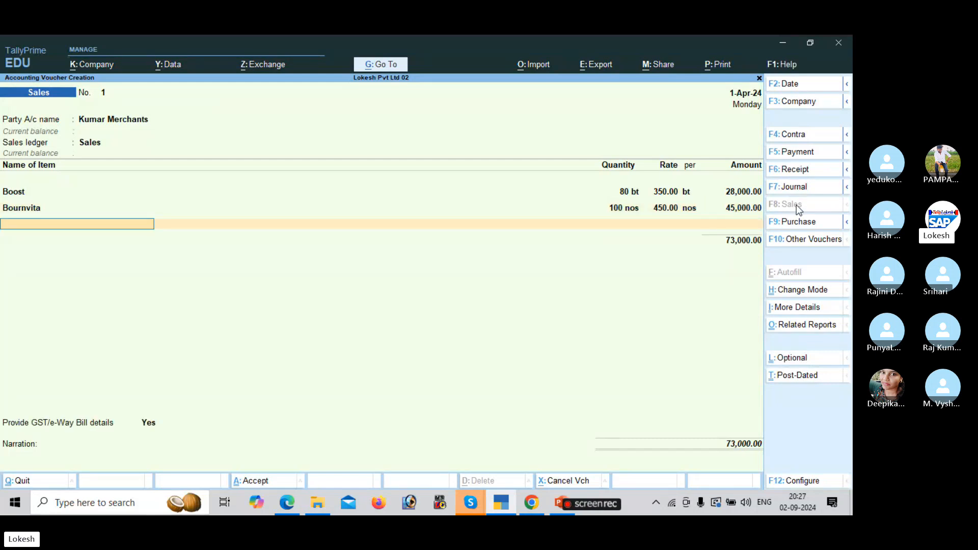
key("alt+Tab")
Add Complan: 200 pc at rate 200.
key("alt+Tab")
type("V")
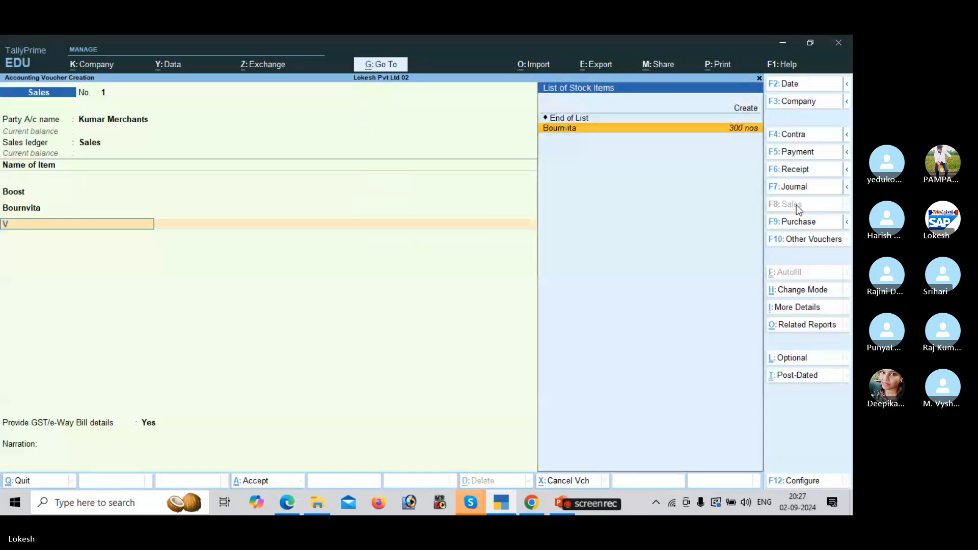
key("BackSpace")
type("C")
key("Return")
key("alt+Tab")
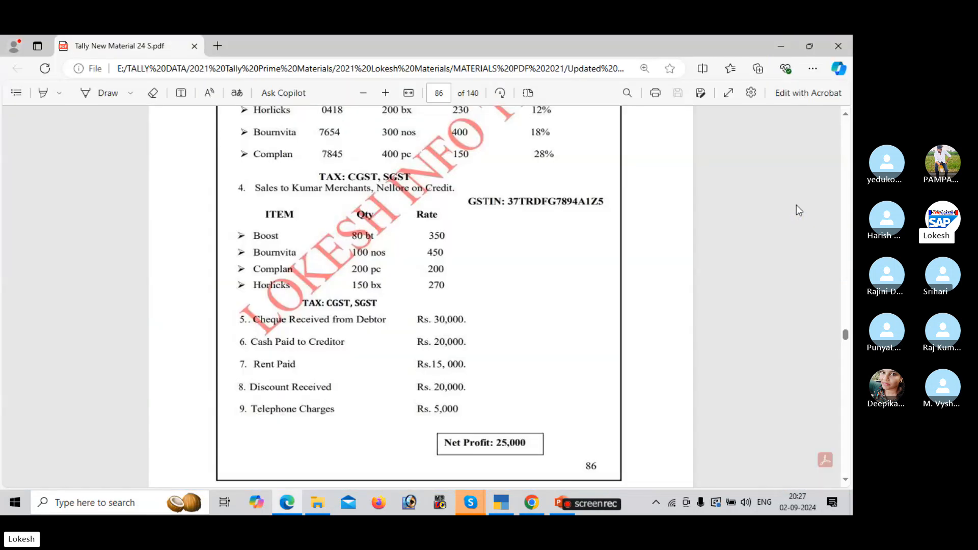
key("alt+Tab")
type("200")
key("Return")
type("2")
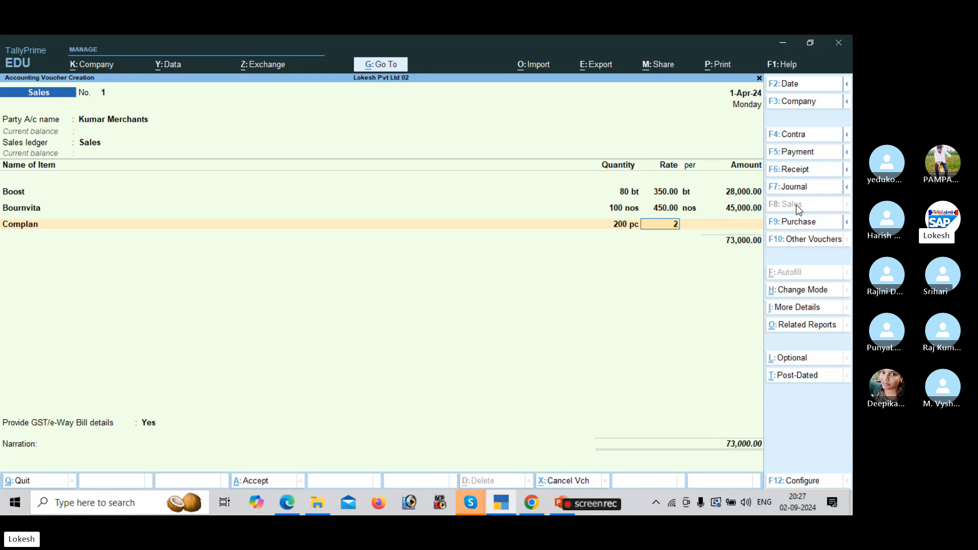
type("00")
key("Return")
key("Return")
Add Horlicks: 150 bx at rate 270, finishing the item lines.
key("Return")
key("alt+Tab")
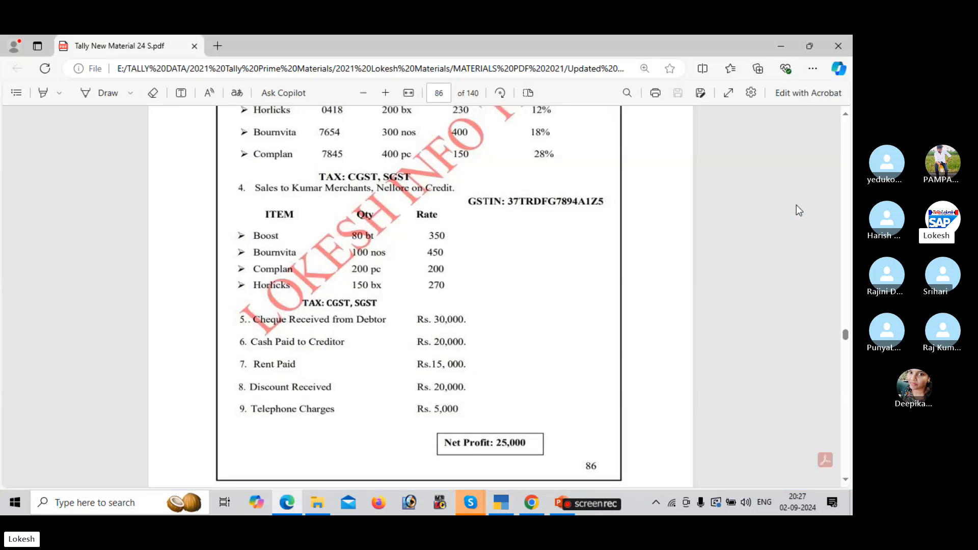
key("alt+Tab")
type("H")
key("Return")
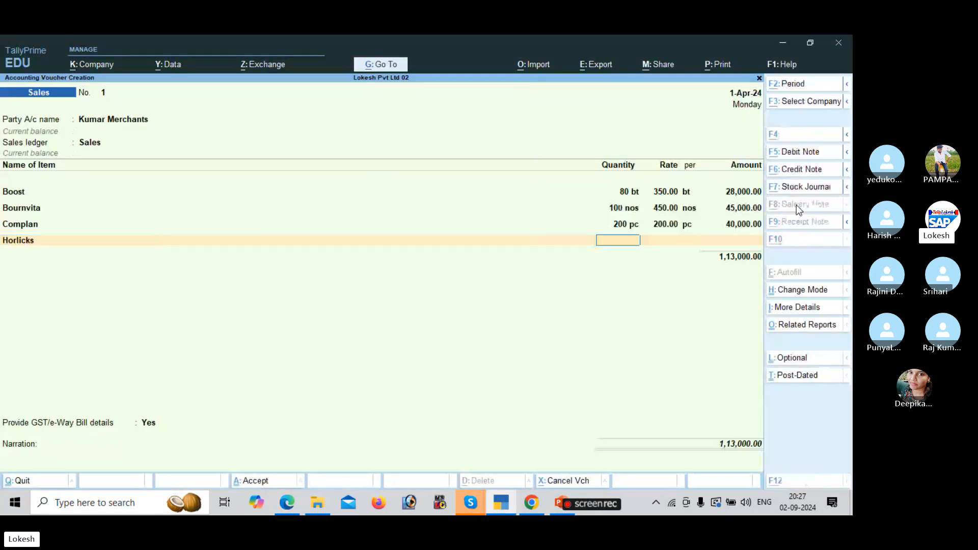
key("alt+Tab")
key("alt+Tab")
type("150")
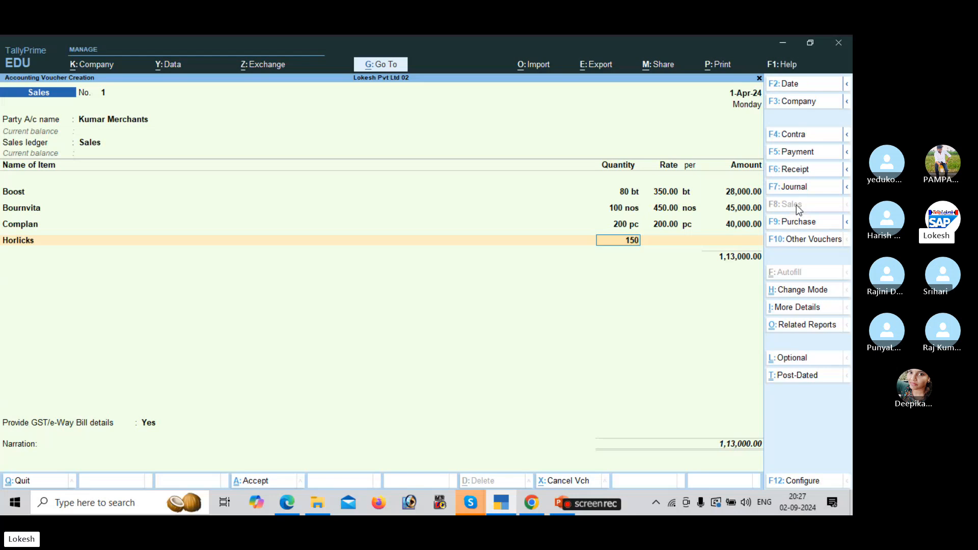
key("Return")
type("270")
key("Return")
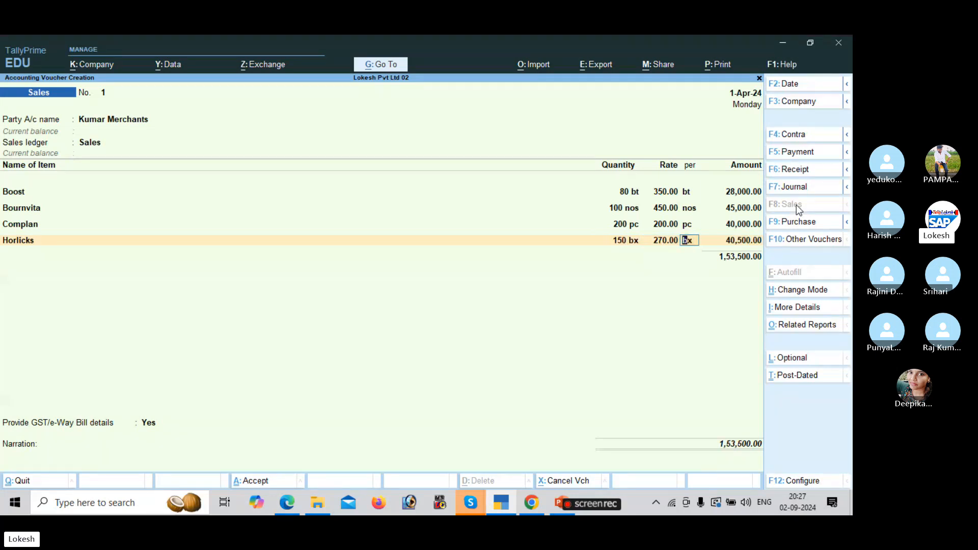
key("Return")
key("Return")
key("Return")
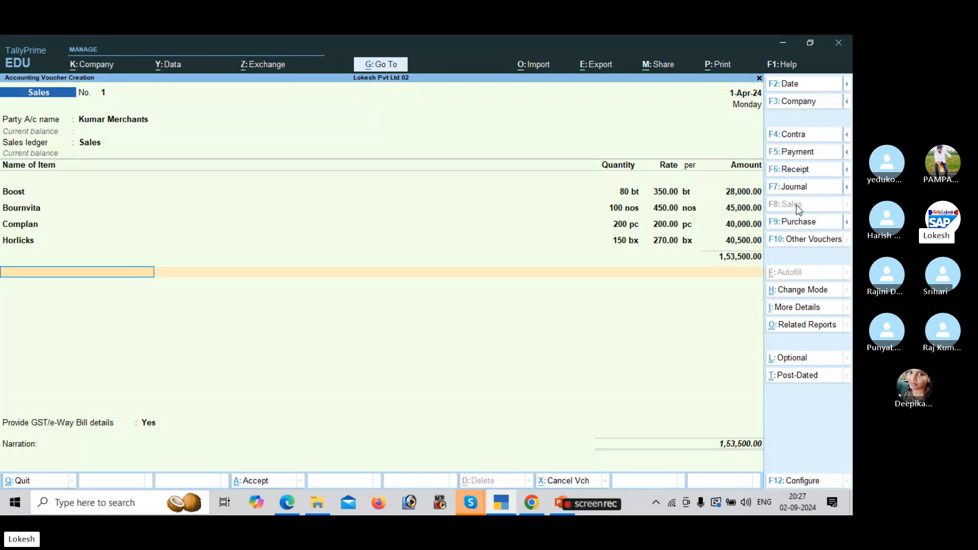
Add CGST and SGST of 12,780.00 each and decline e-Way Bill details.
type("Cg")
key("Return")
key("Return")
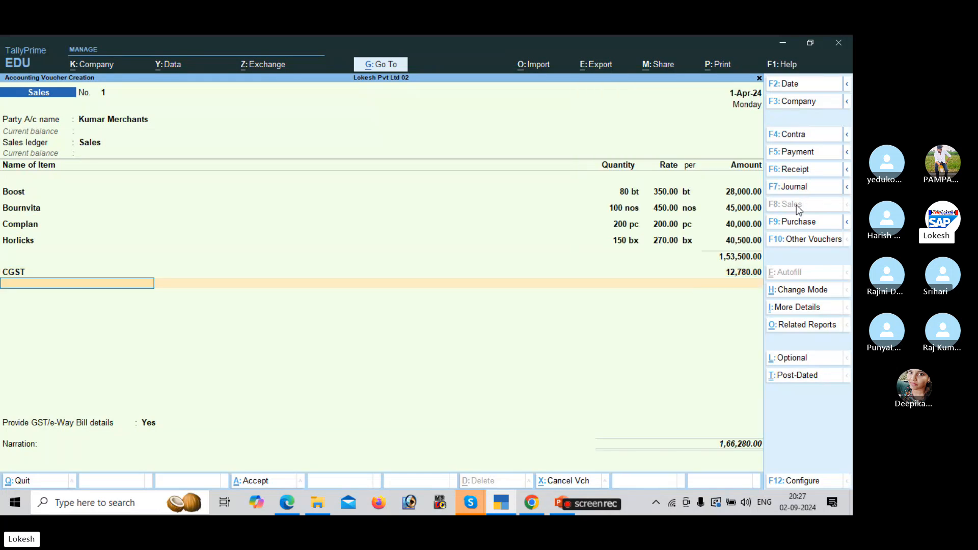
type("Sg")
key("Return")
key("Return")
key("Return")
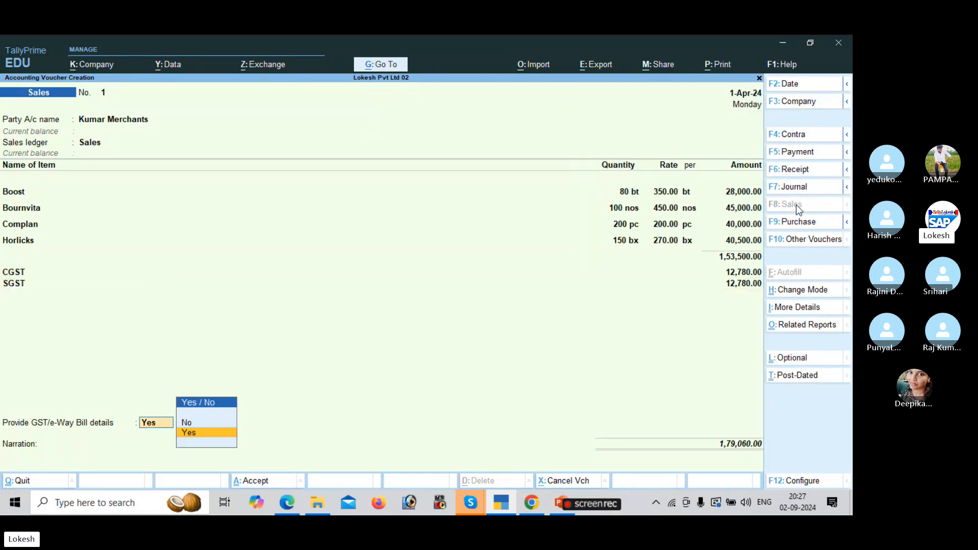
key("n")
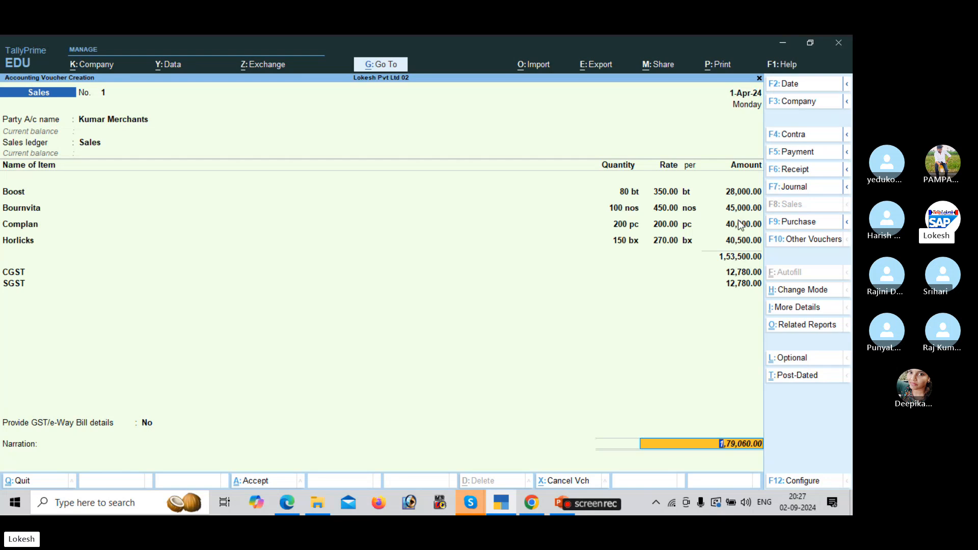
Review the GST Tax Analysis report in detailed view, checking each item's CGST and SGST lines.
left_click(806, 326)
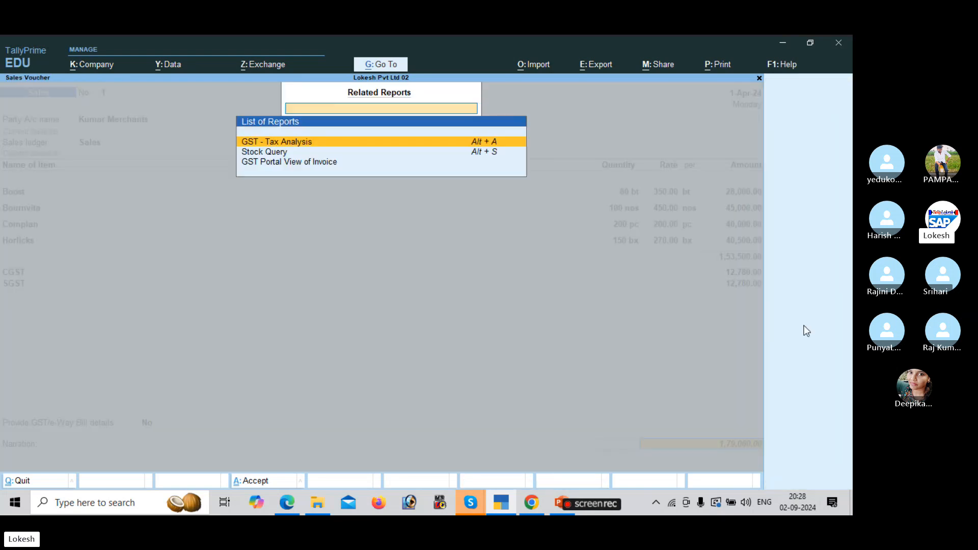
key("Return")
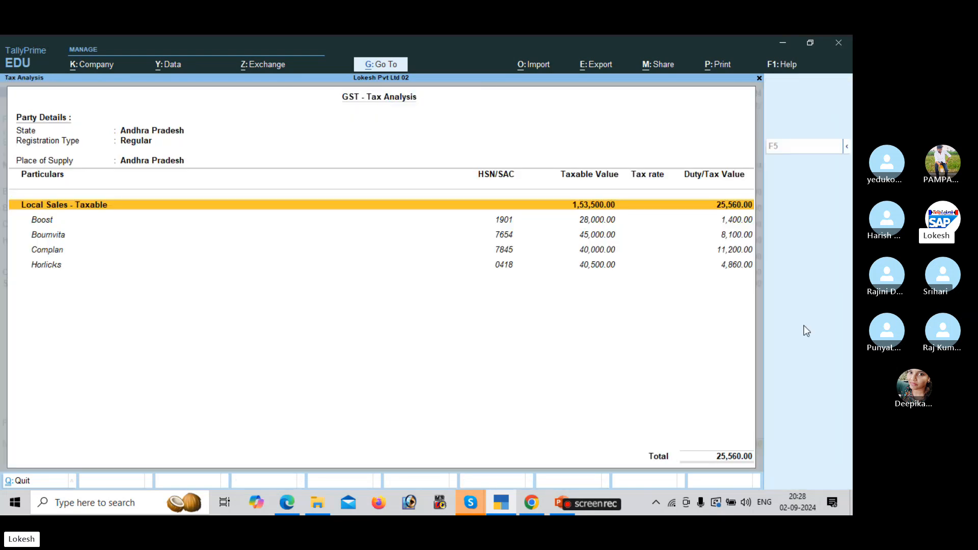
key("alt+F5")
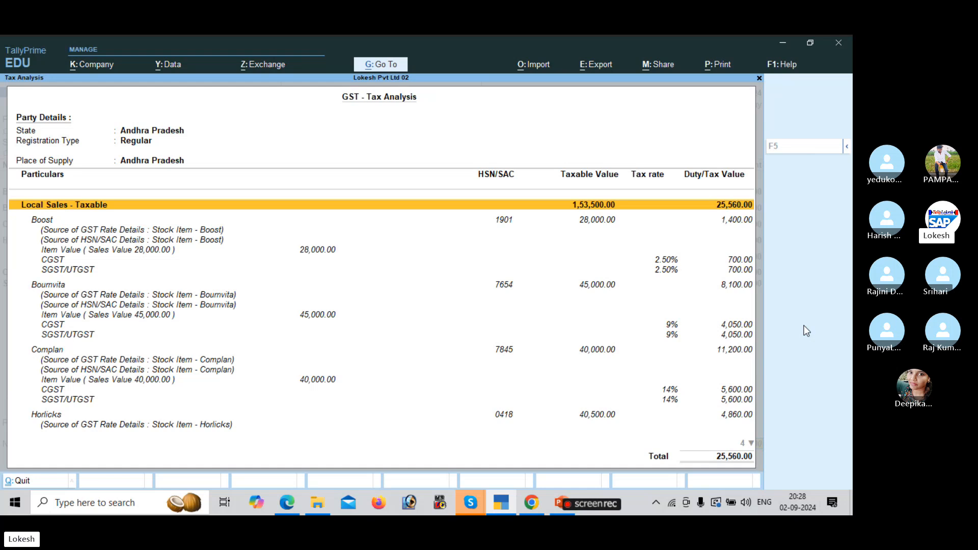
key("Down")
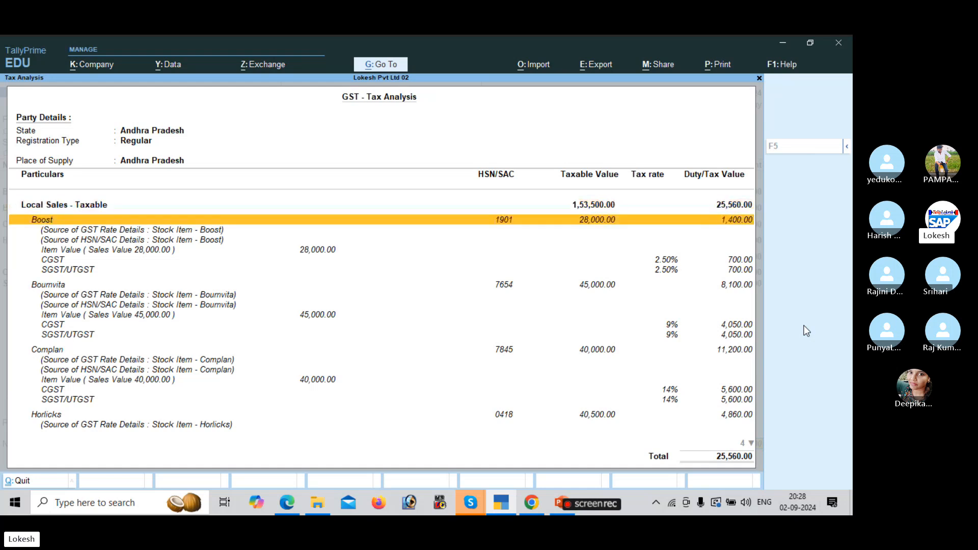
key("Down")
key("Down")
key("Down")
key("Down")
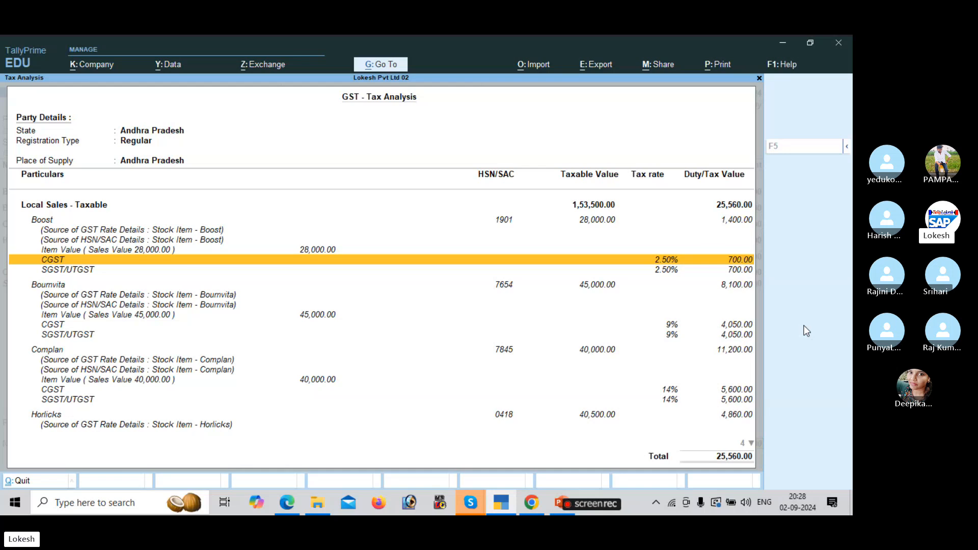
key("Down")
key("Down")
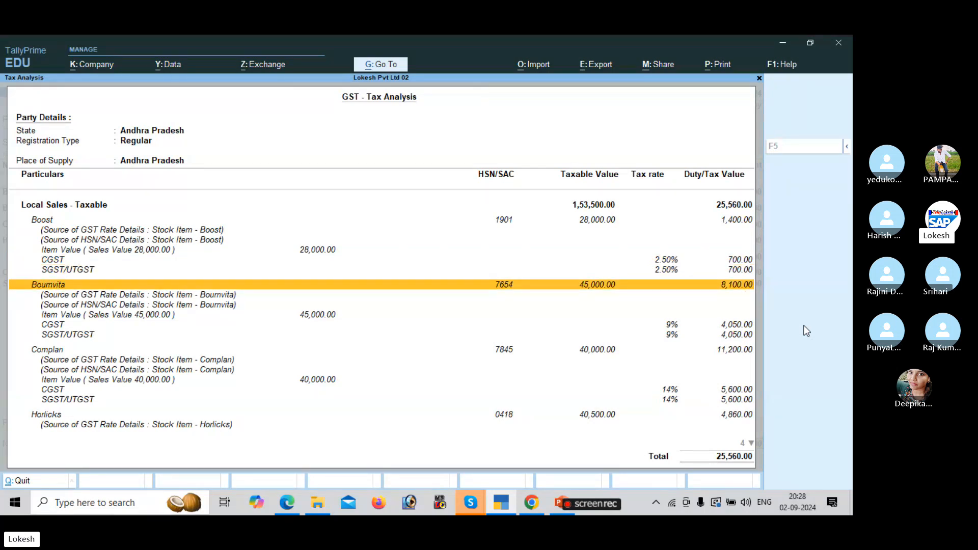
key("Down")
key("Down")
key("Down")
key("Down")
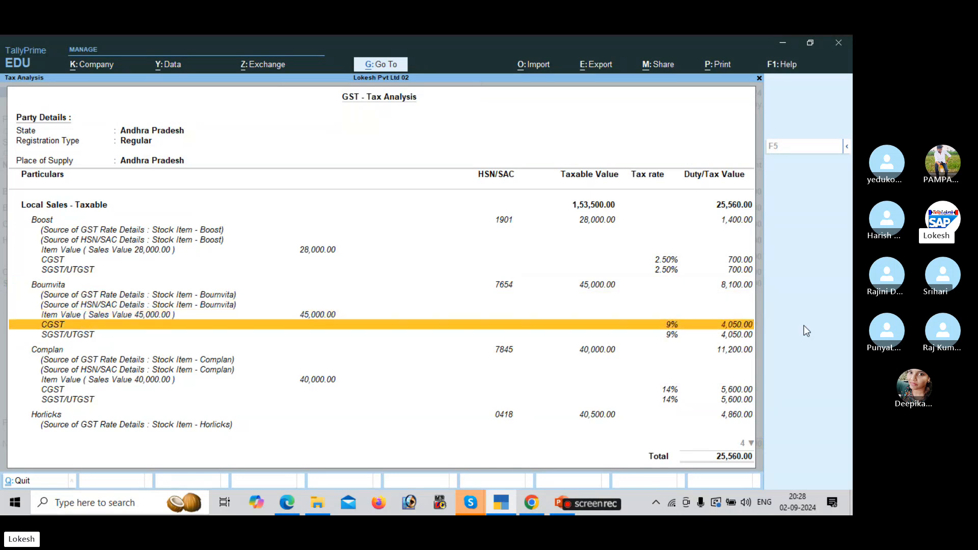
key("Down")
key("Down")
key("Down")
key("Up")
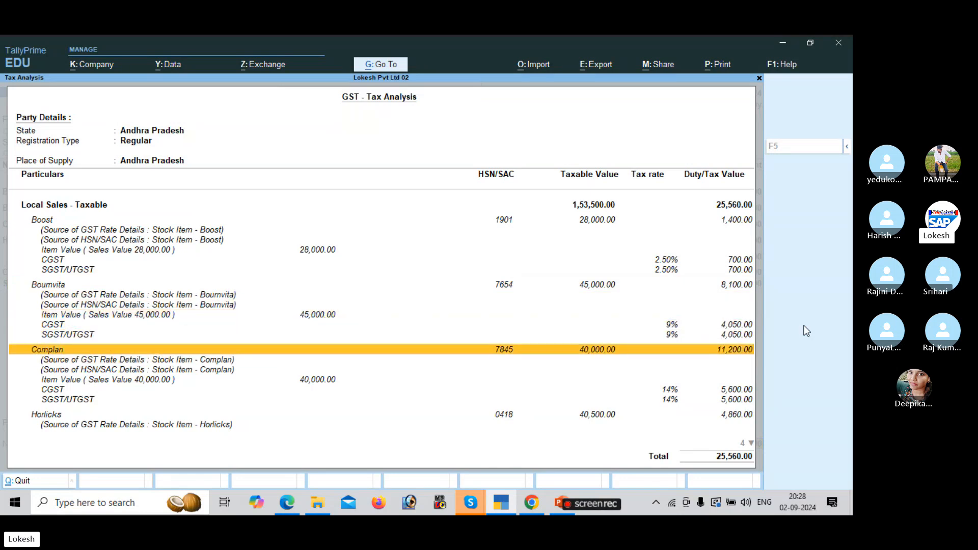
key("Down")
key("Down")
key("Down")
key("Down")
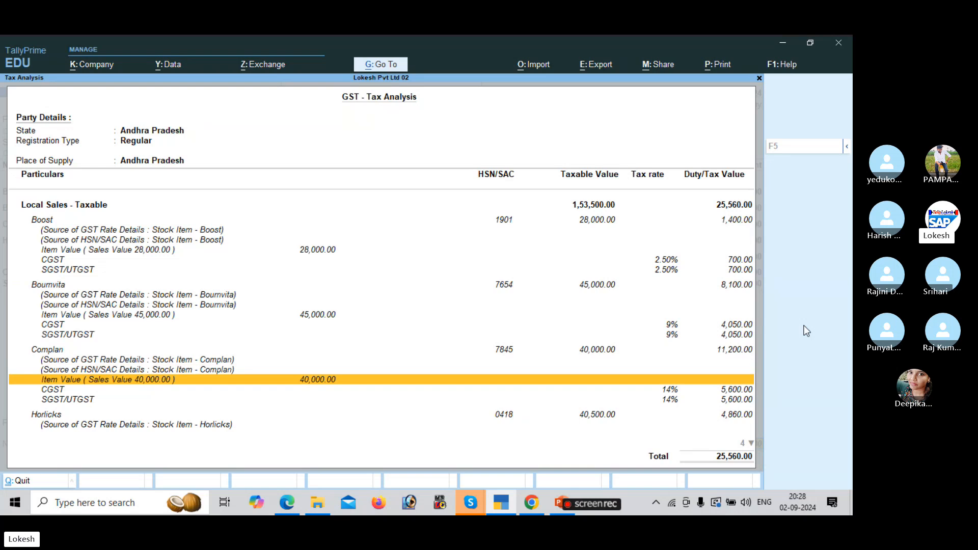
key("Down")
key("Down")
key("Down")
key("Down")
key("Down")
key("Down")
key("Down")
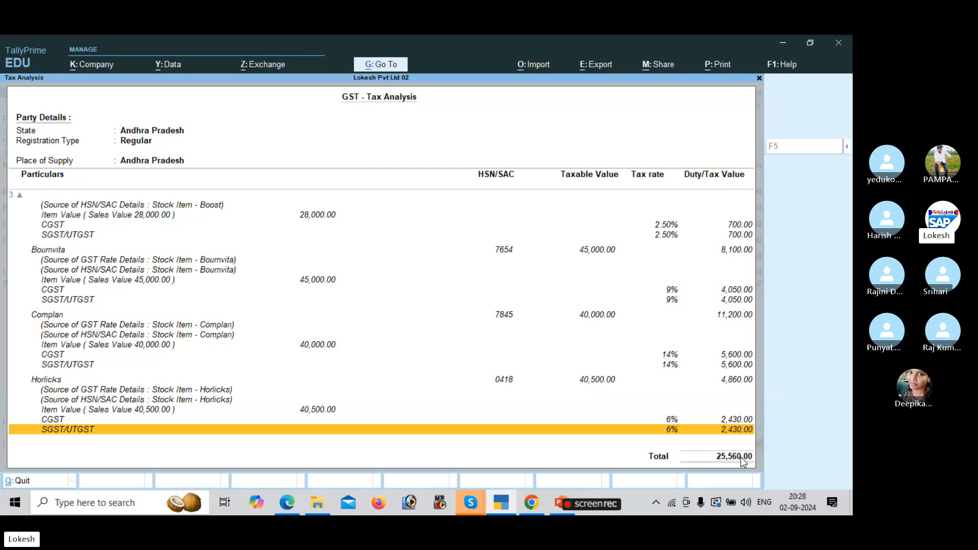
key("Escape")
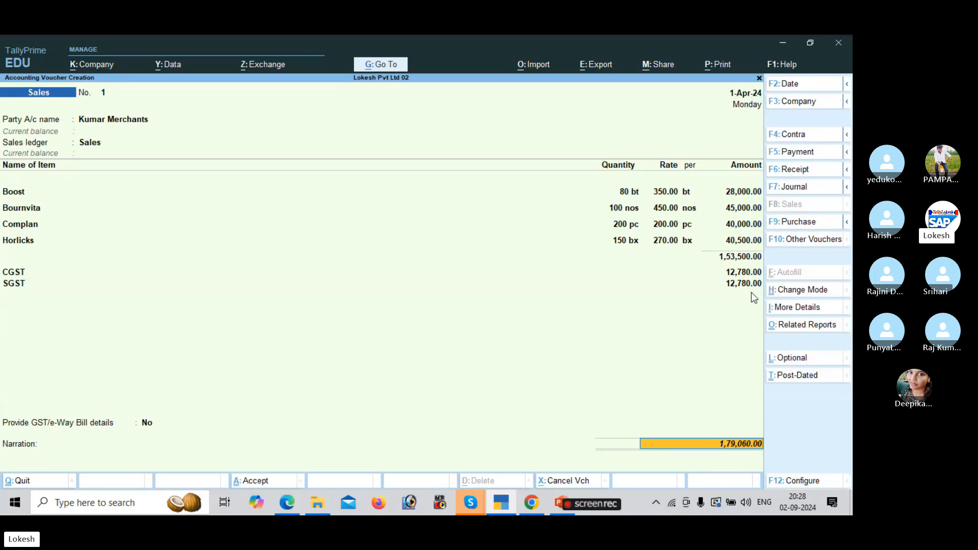
Save Sales No. 1 for 1,79,060.00 without e-Way Bill details.
key("Return")
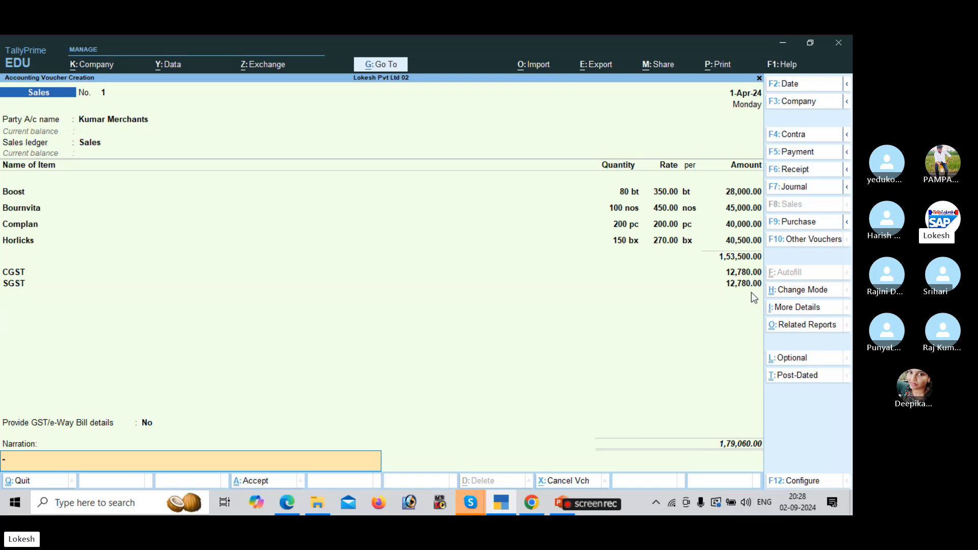
key("Return")
key("Return")
key("n")
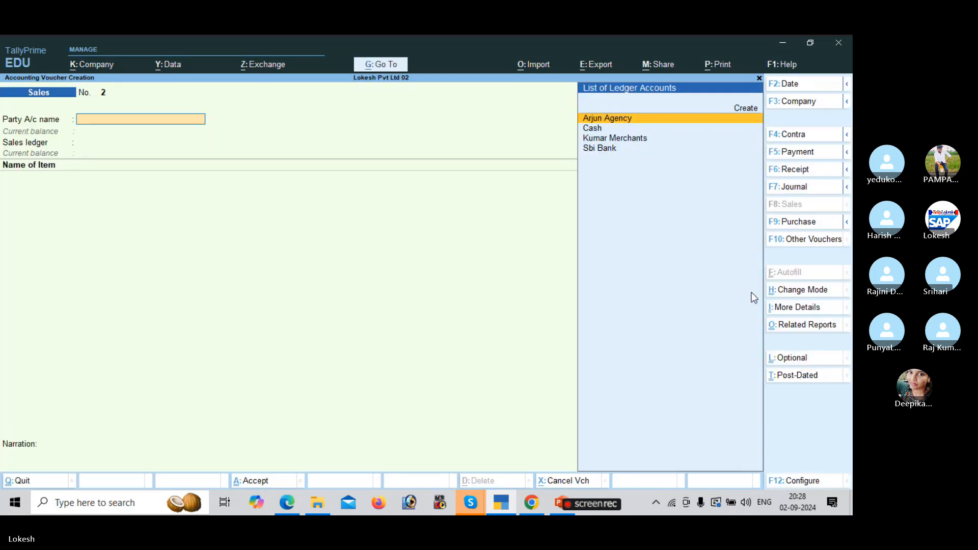
key("alt+Tab")
Start a Receipt voucher crediting Kumar Merchants with 30,000.
scroll(751, 293, "down", 3)
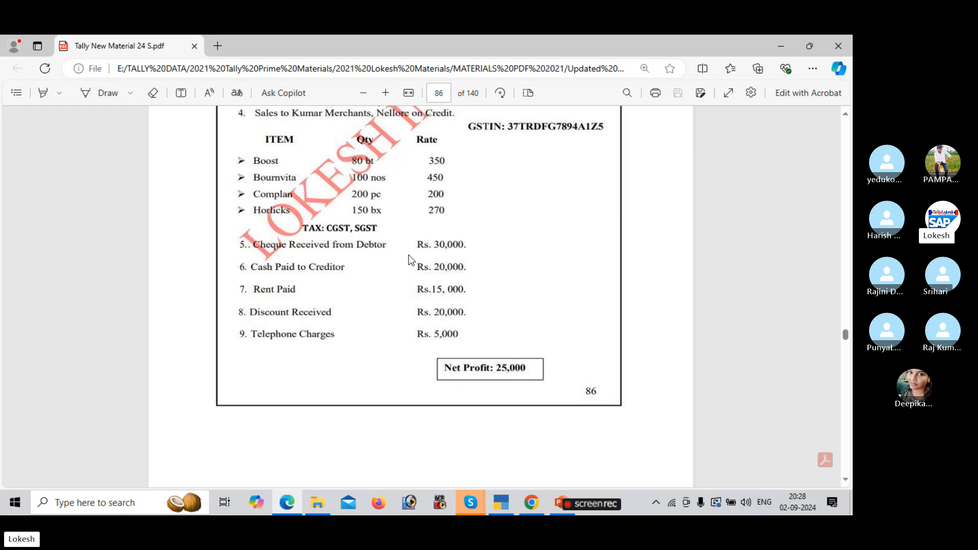
key("alt+Tab")
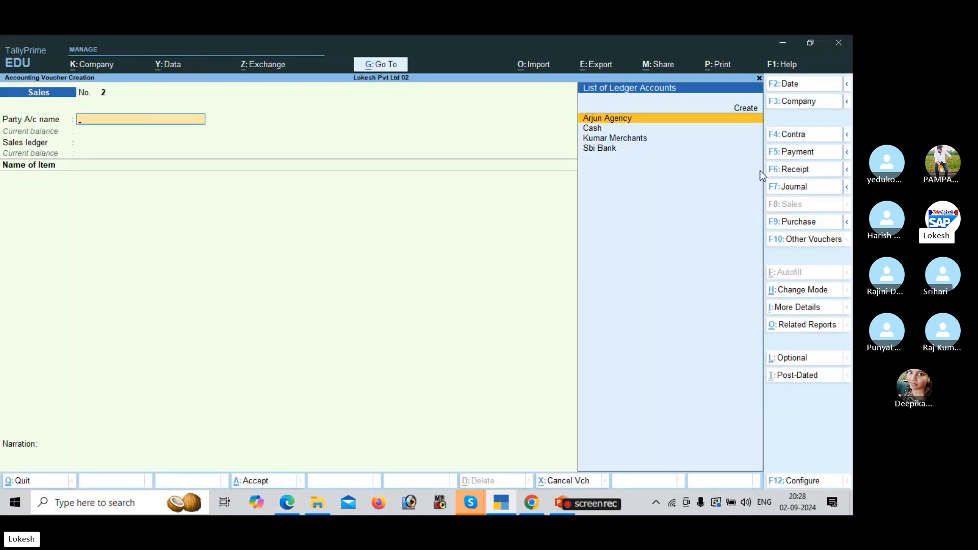
left_click(802, 172)
key("Down")
key("Down")
key("Down")
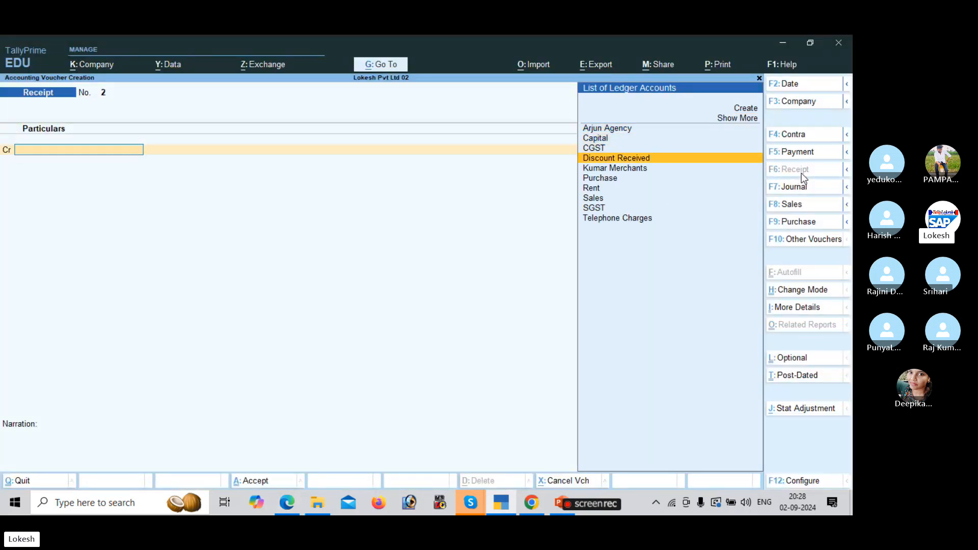
key("Down")
key("Return")
key("alt+Tab")
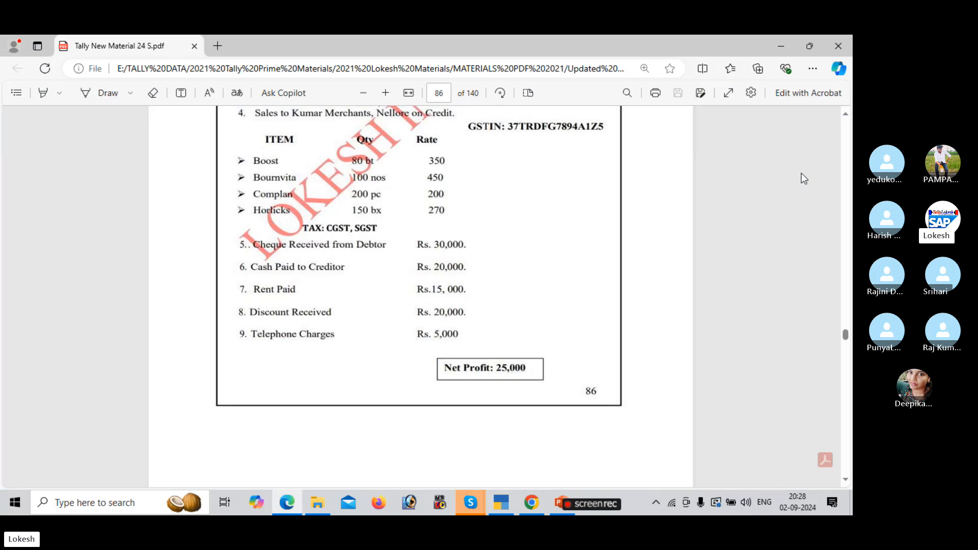
key("alt+Tab")
type("30000")
key("Return")
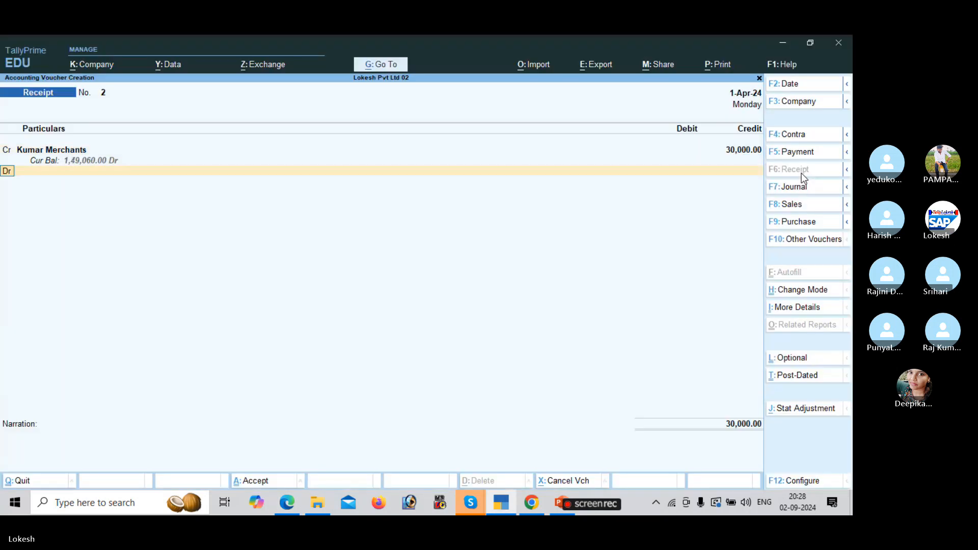
Debit Sbi Bank for 30,000 and save the receipt.
key("alt+Tab")
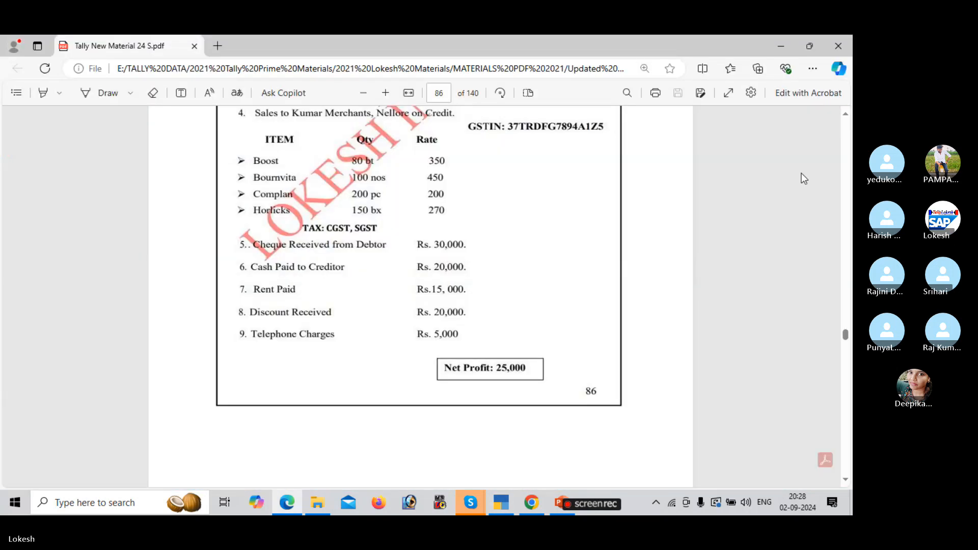
key("alt+Tab")
key("Down")
key("Down")
key("Down")
key("Down")
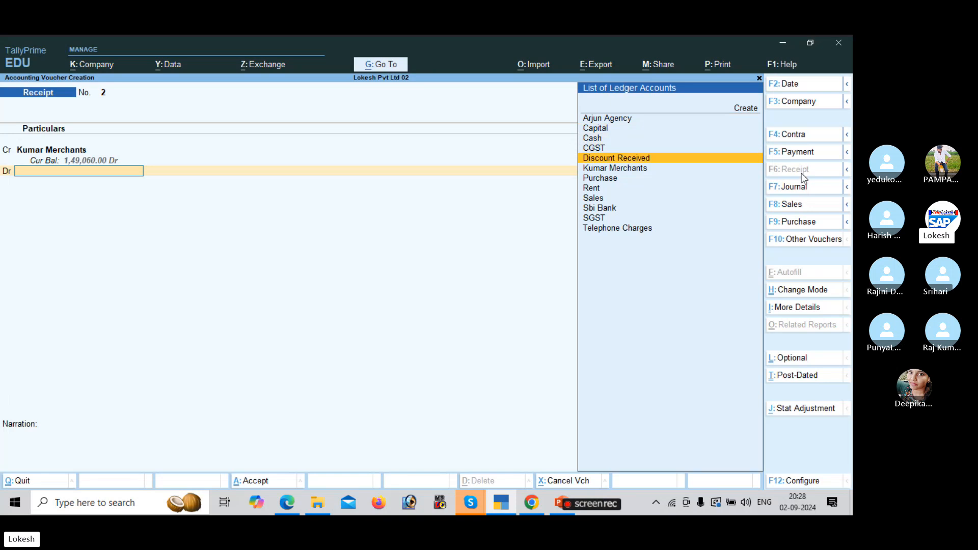
key("Down")
key("Down")
key("Down")
key("Down")
key("Down")
key("Return")
key("Return")
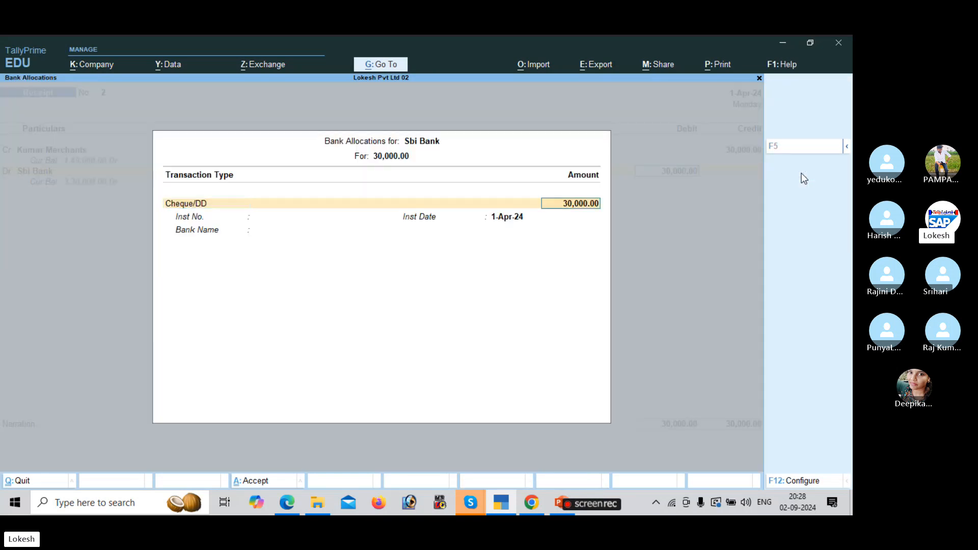
key("Return")
key("Return")
key("Return")
key("Return")
key("Return")
key("Return")
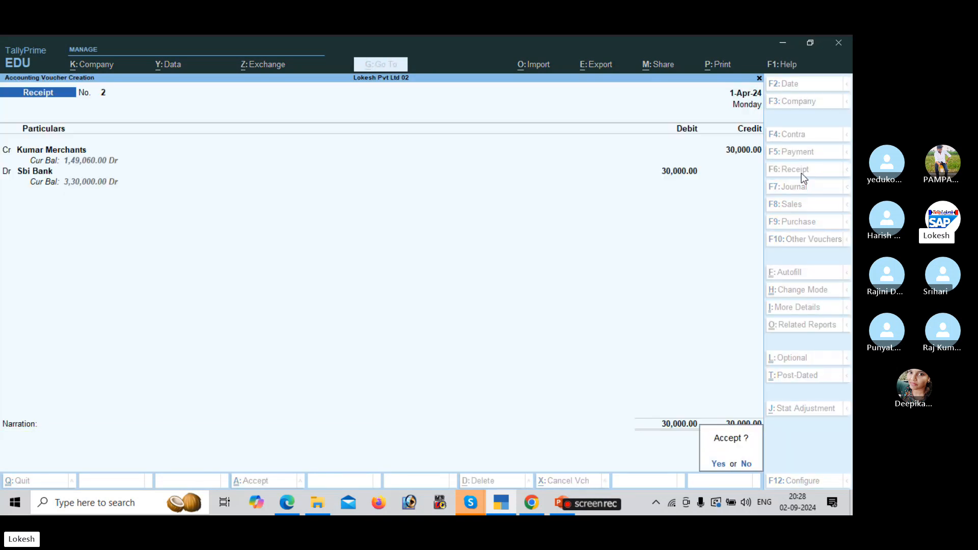
key("Return")
key("alt+Tab")
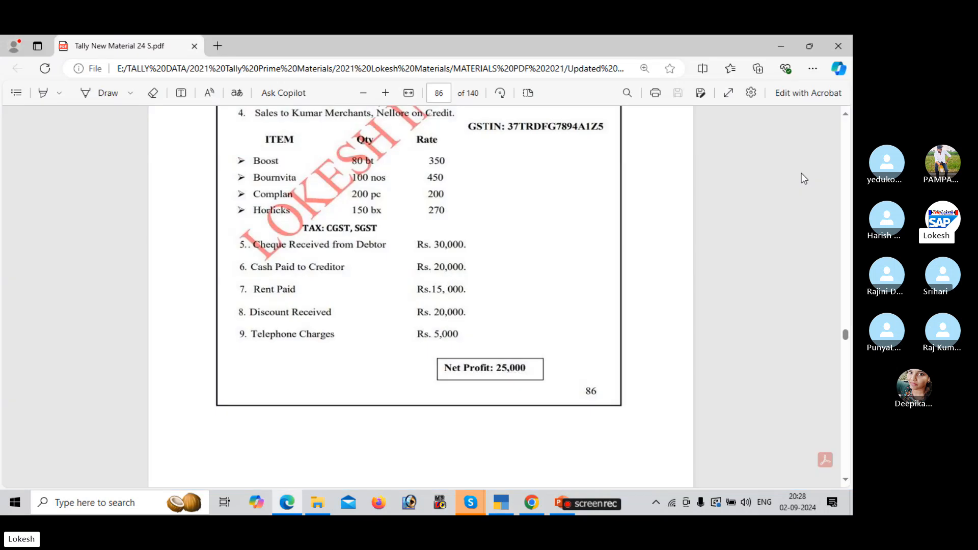
key("alt+Tab")
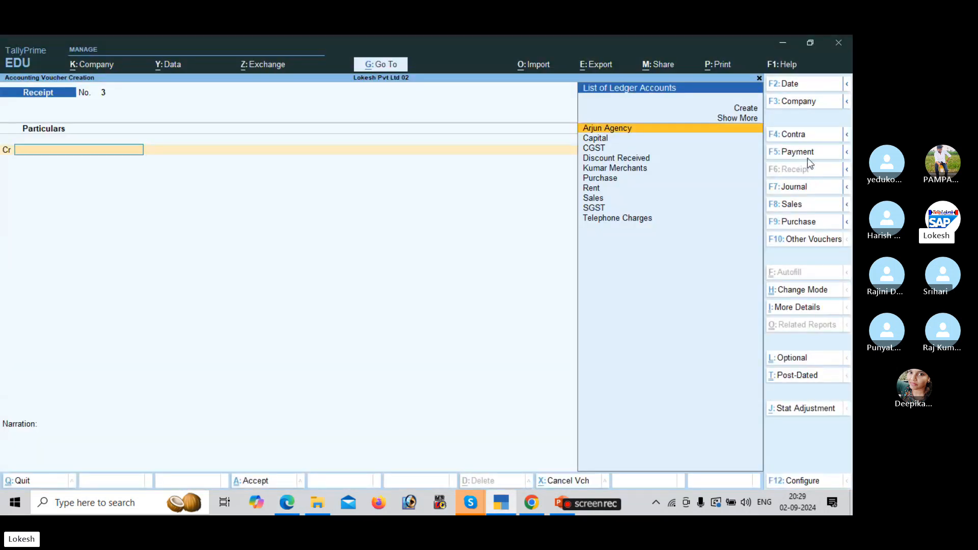
Record a cash payment of 20,000 to Arjun Agency, debiting Arjun Agency and crediting Cash.
left_click(811, 155)
key("Return")
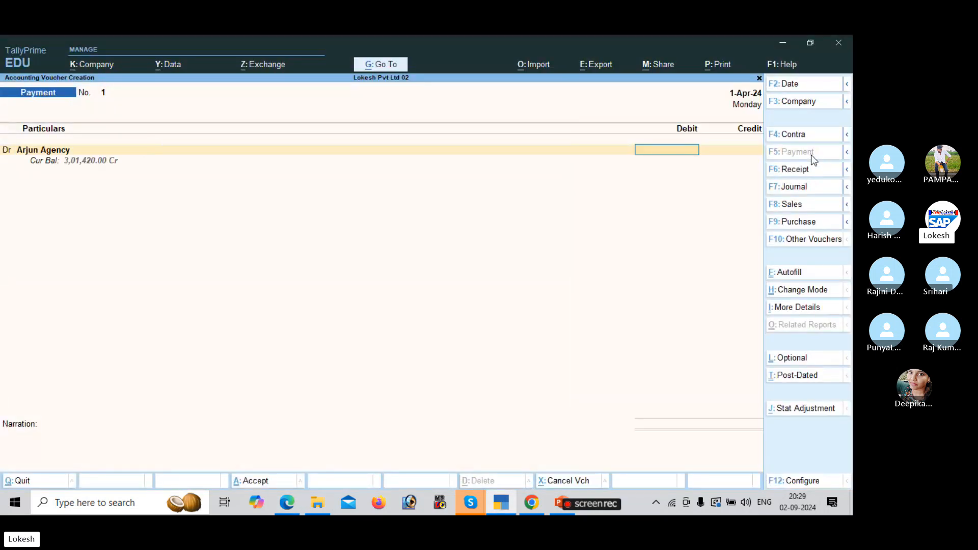
key("alt+Tab")
key("alt+Tab")
type("20000")
key("Return")
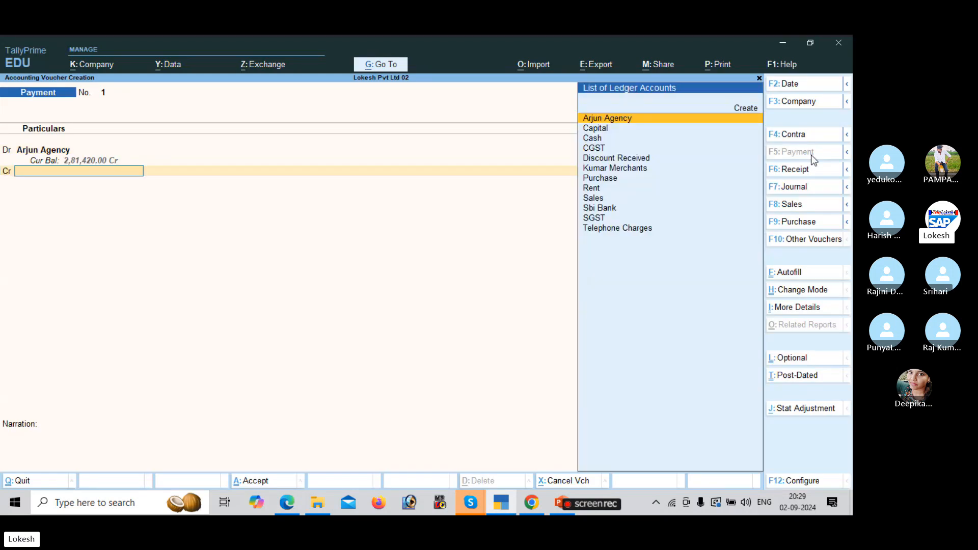
key("alt+Tab")
key("alt+Tab")
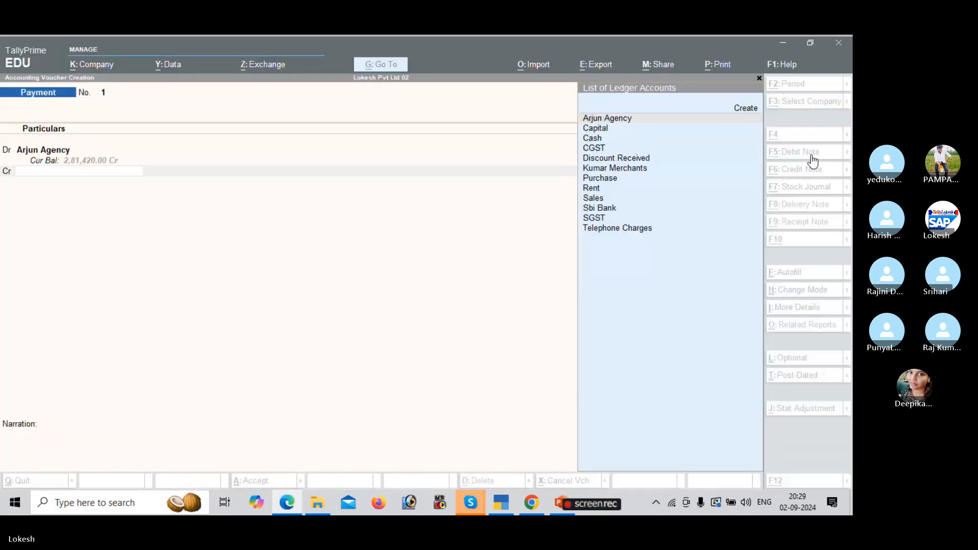
key("Down")
key("Down")
key("Return")
key("Return")
key("Return")
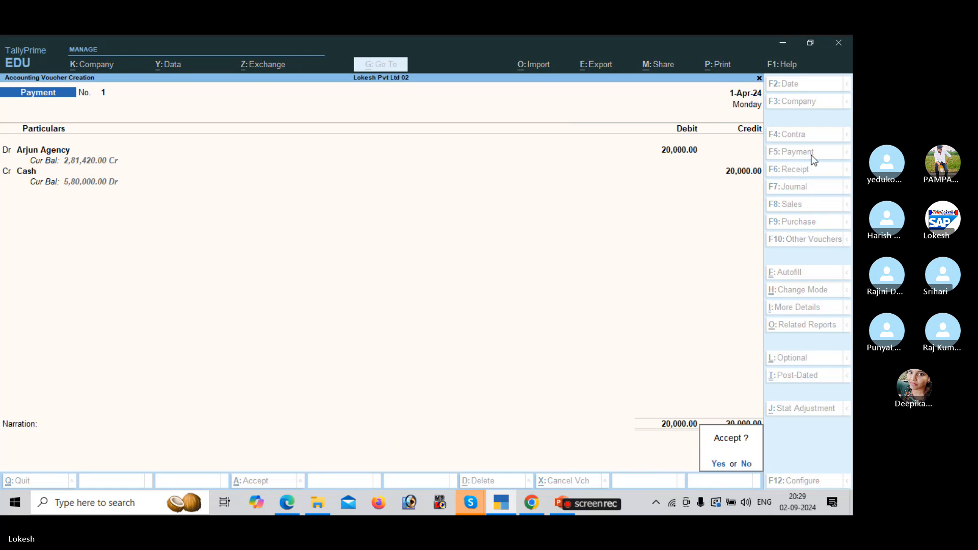
key("Return")
key("alt+Tab")
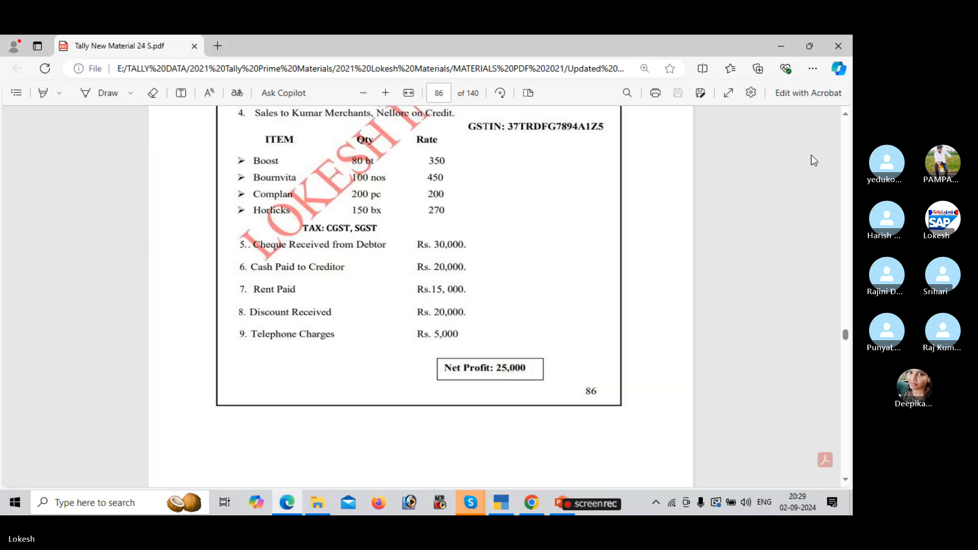
key("alt+Tab")
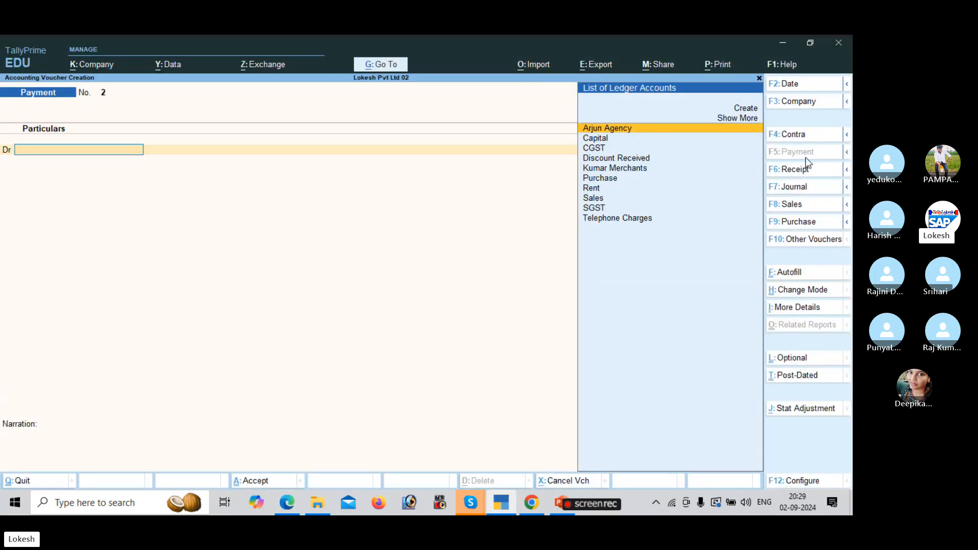
Record a cash payment of 15,000 for Rent, debiting Rent and crediting Cash.
type("re")
key("Return")
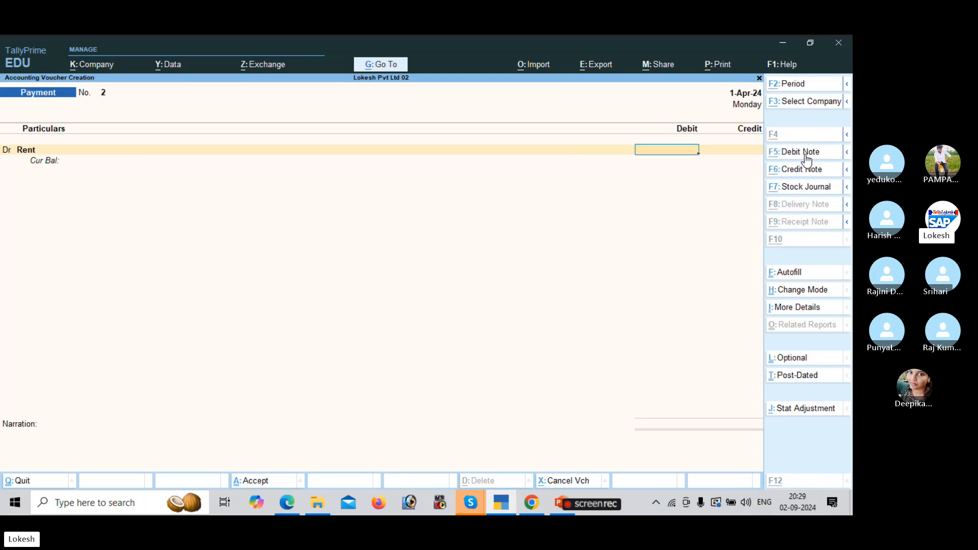
key("alt+Tab")
key("alt+Tab")
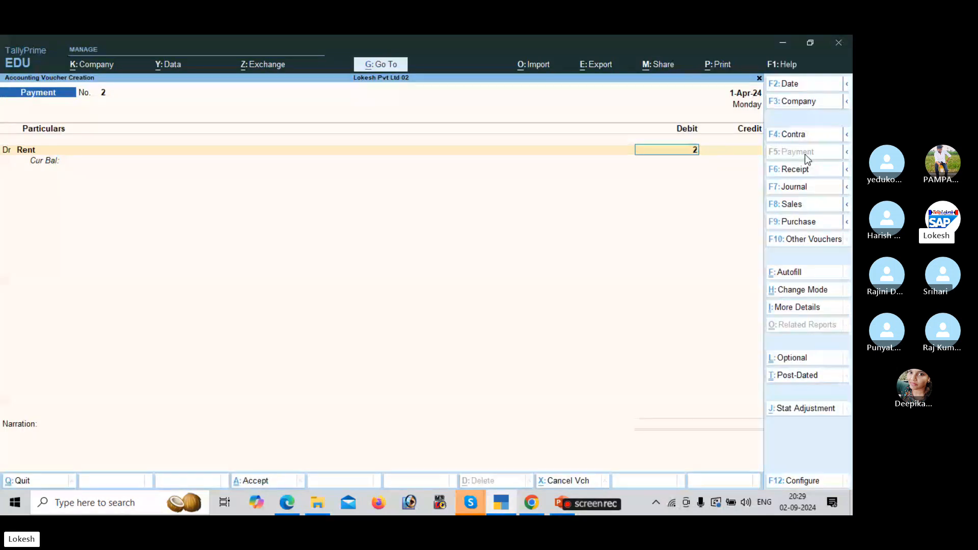
type("15000")
key("Return")
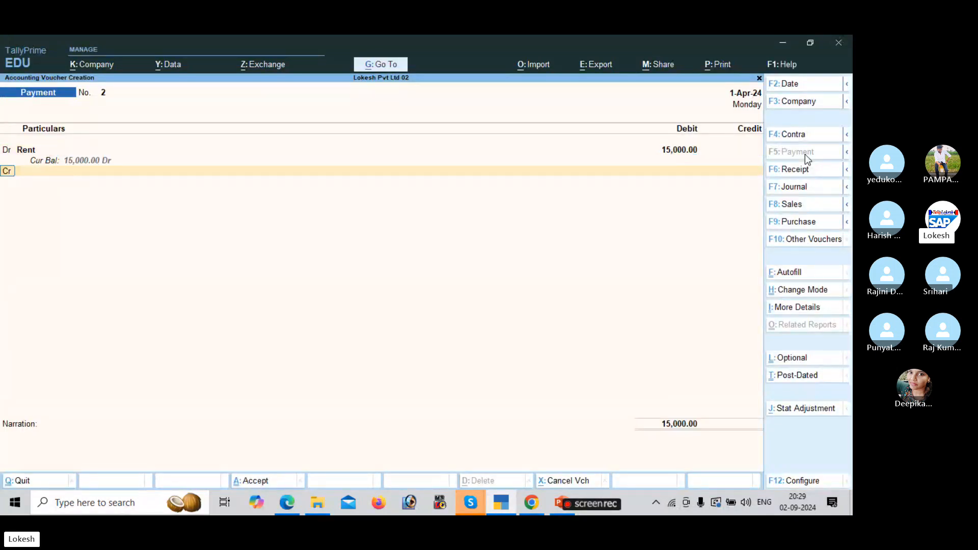
key("Down")
key("Down")
key("Return")
key("Return")
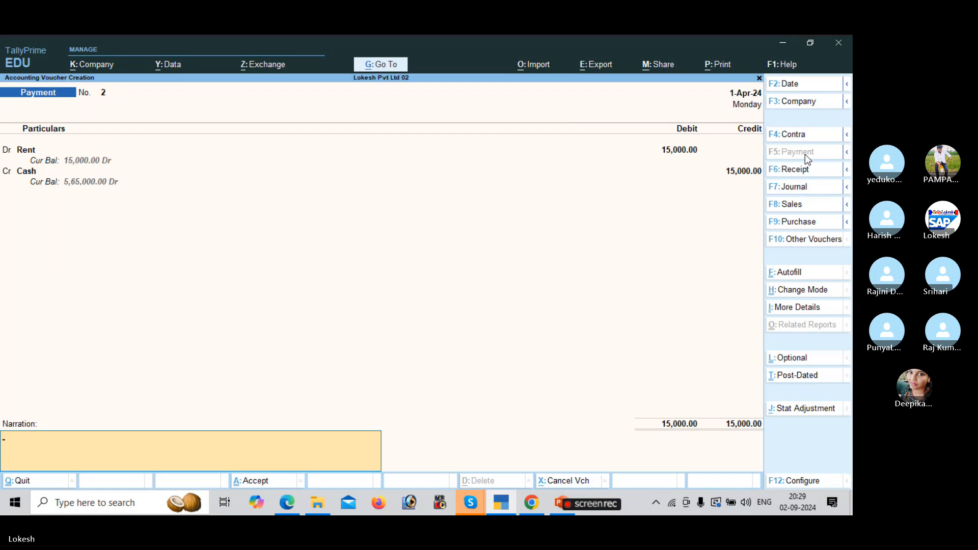
key("Return")
key("Return")
key("alt+Tab")
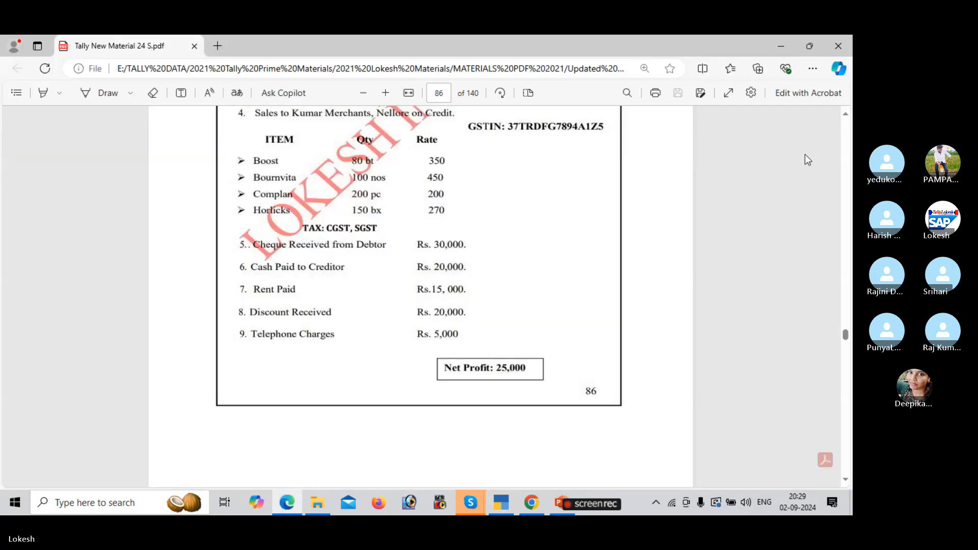
key("alt+Tab")
Save a receipt crediting Discount Received 20,000 with Cash debited.
left_click(802, 169)
type("d")
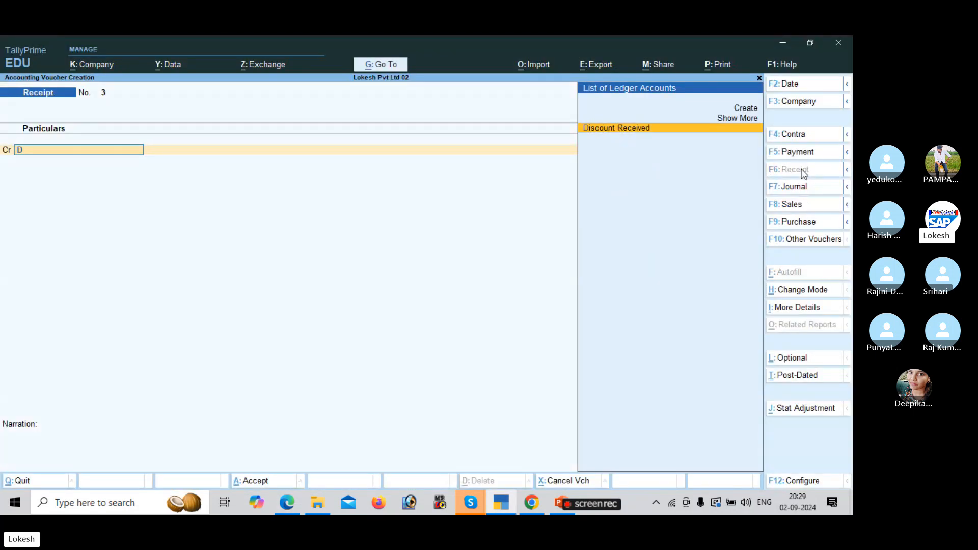
key("Return")
key("alt+Tab")
key("alt+Tab")
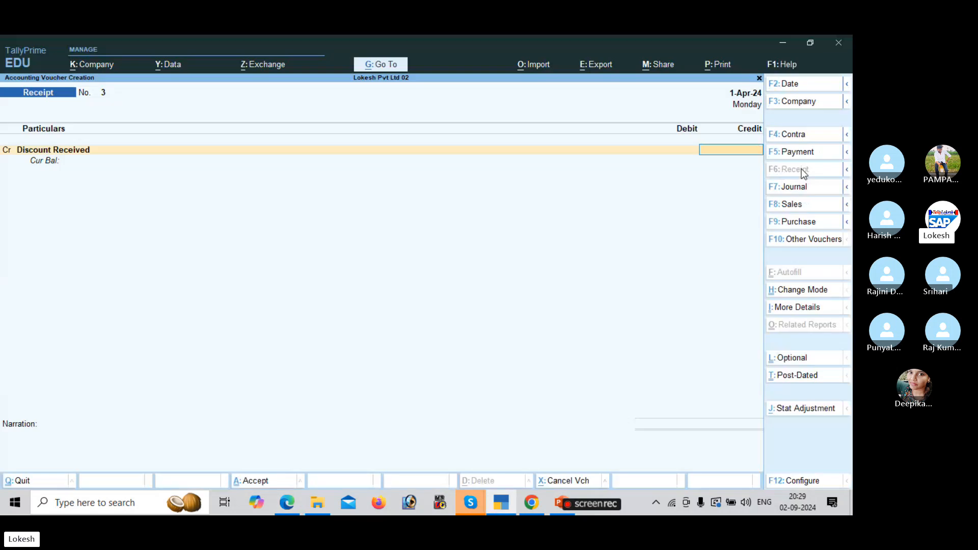
type("20000")
key("Return")
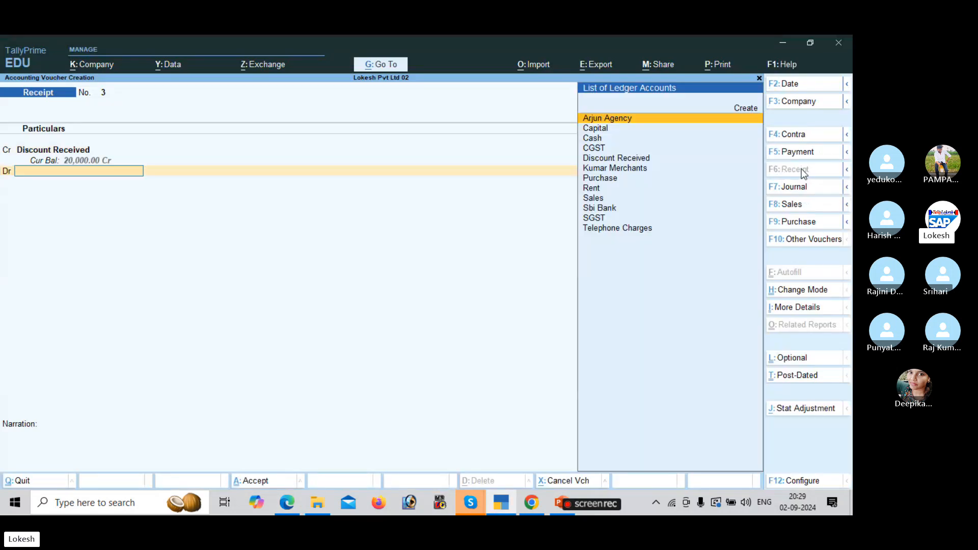
key("Down")
key("Down")
key("Return")
key("Return")
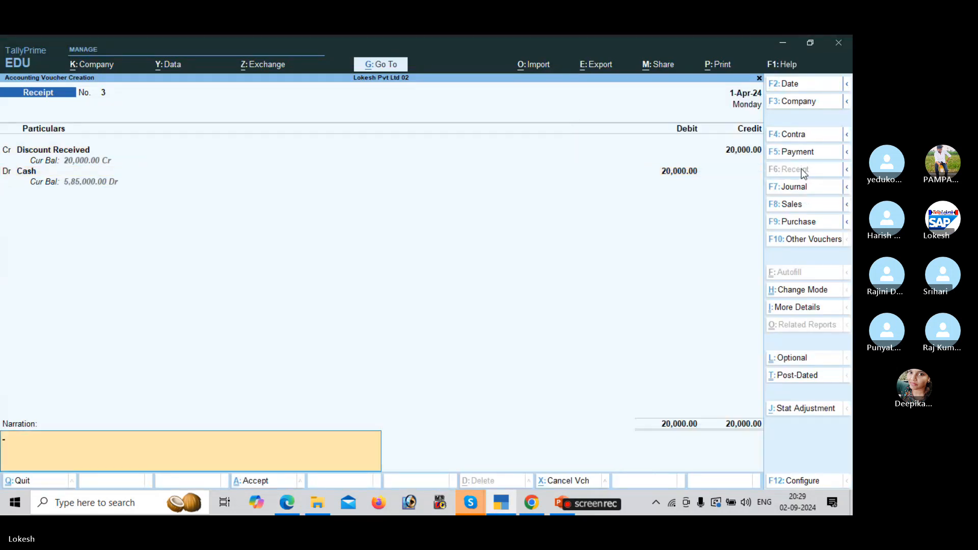
key("Return")
key("Return")
key("alt+Tab")
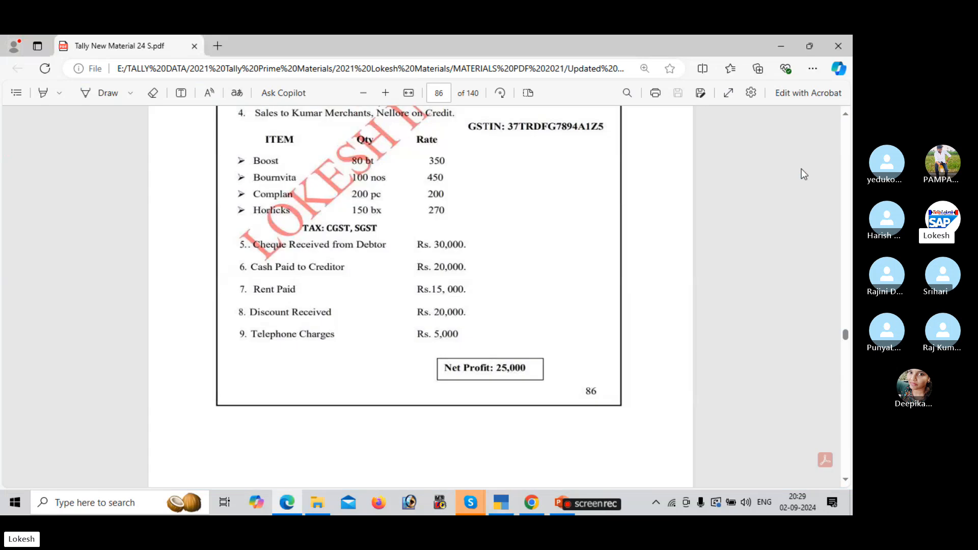
key("alt+Tab")
Save payment voucher 3: Telephone Charges 5,000 paid in cash, then return to the Gateway.
left_click(806, 153)
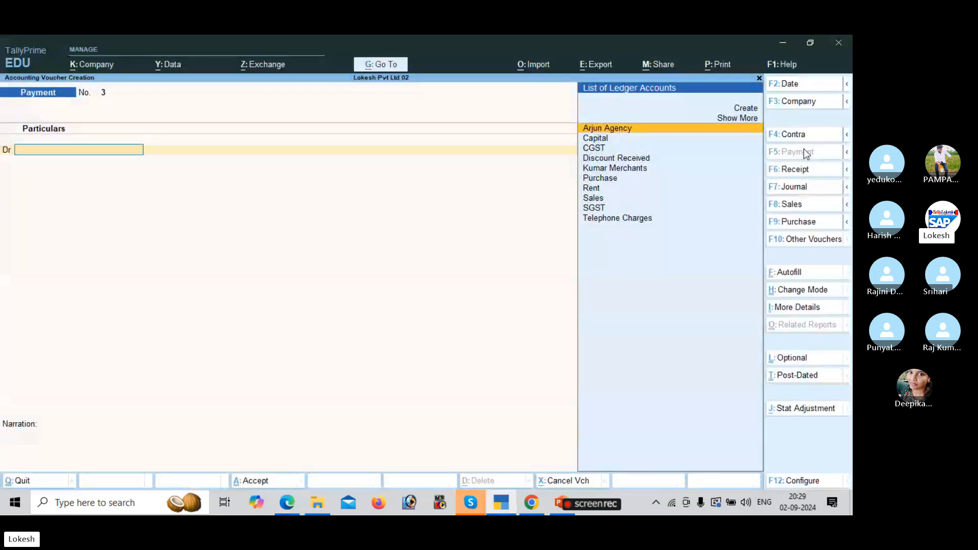
type("te")
key("Return")
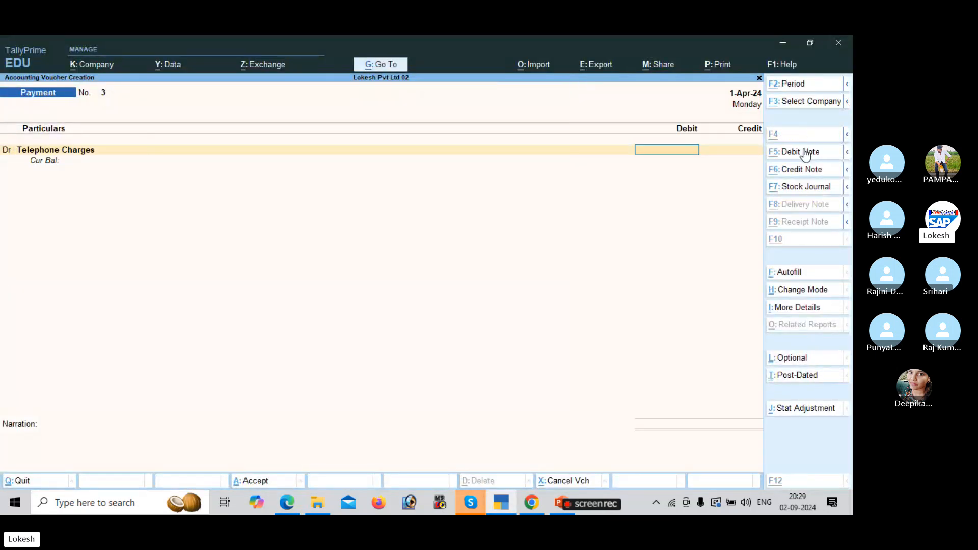
key("alt+Tab")
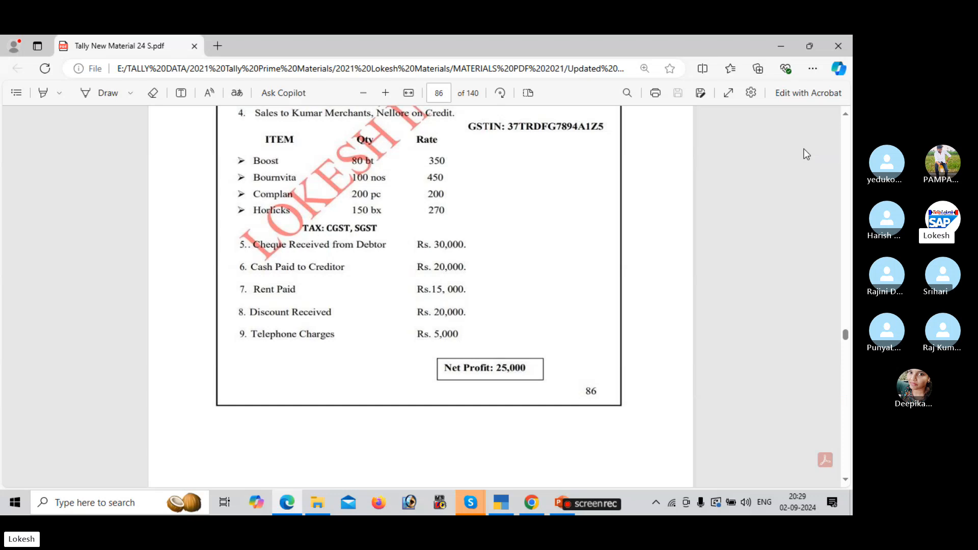
key("alt+Tab")
type("5000")
key("Return")
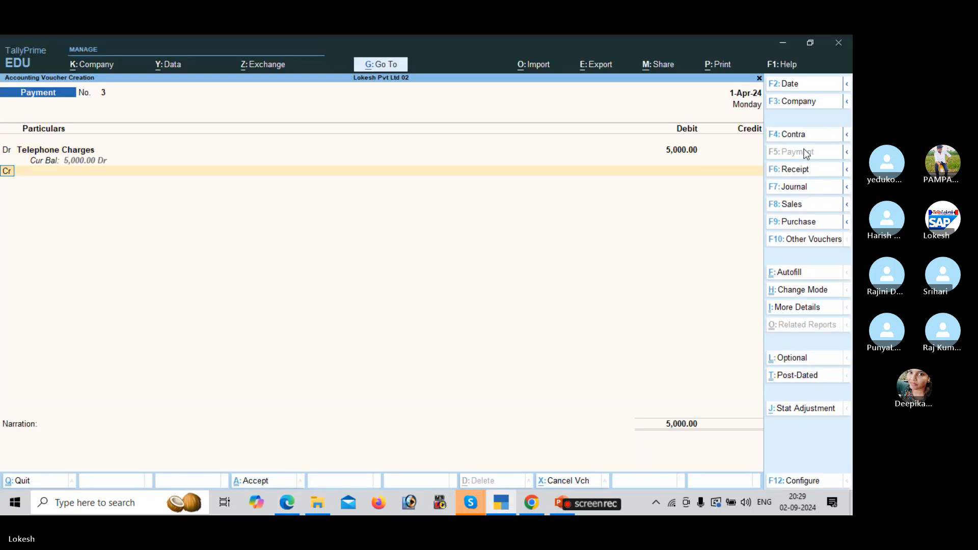
key("Down")
key("Down")
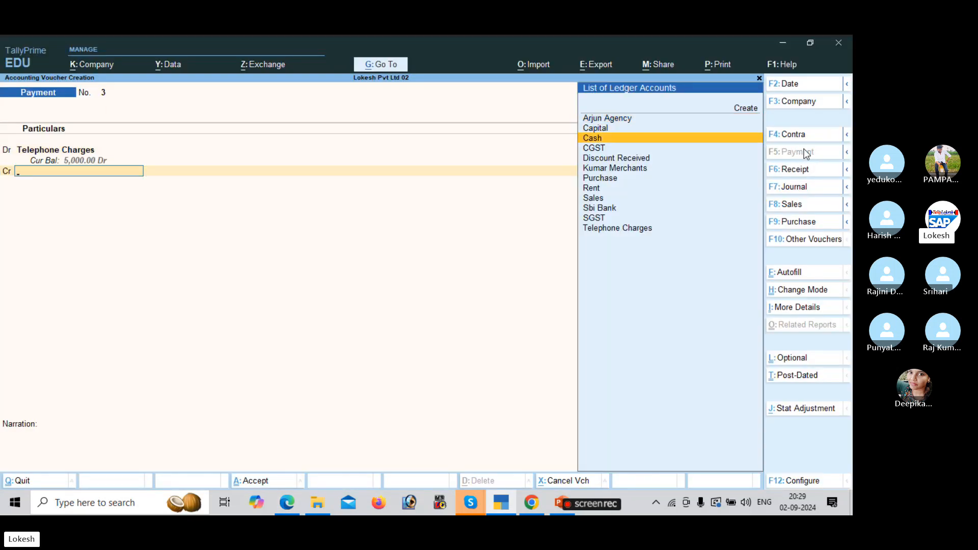
key("Return")
key("Return")
key("Return")
key("Return")
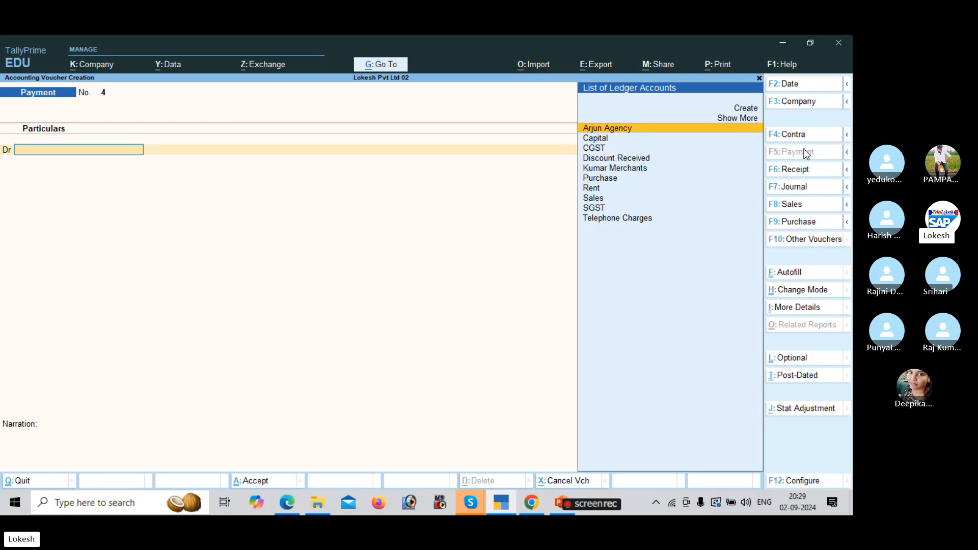
key("Escape")
key("Down")
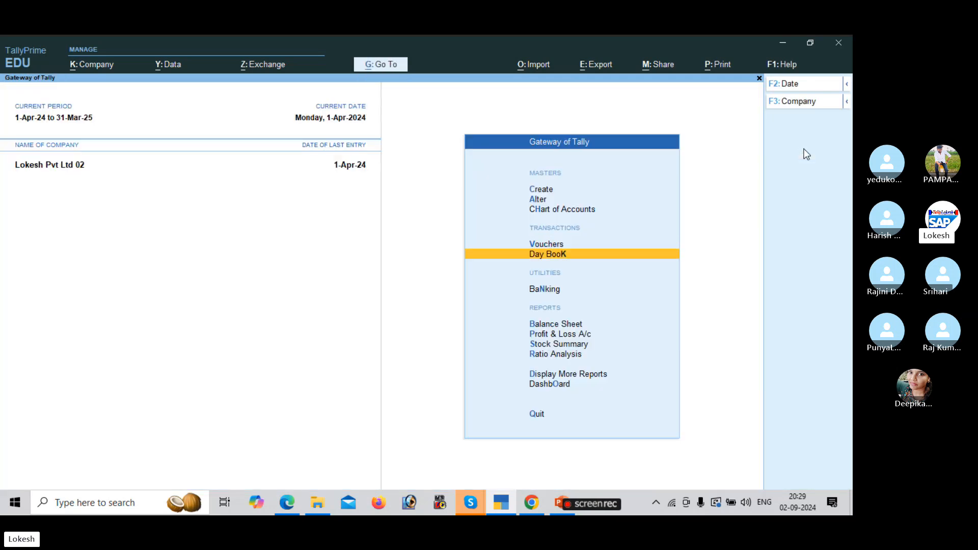
Review the Day Book, then view the Profit & Loss account in detailed form.
key("Return")
key("Down")
key("Down")
key("Down")
key("Down")
key("Down")
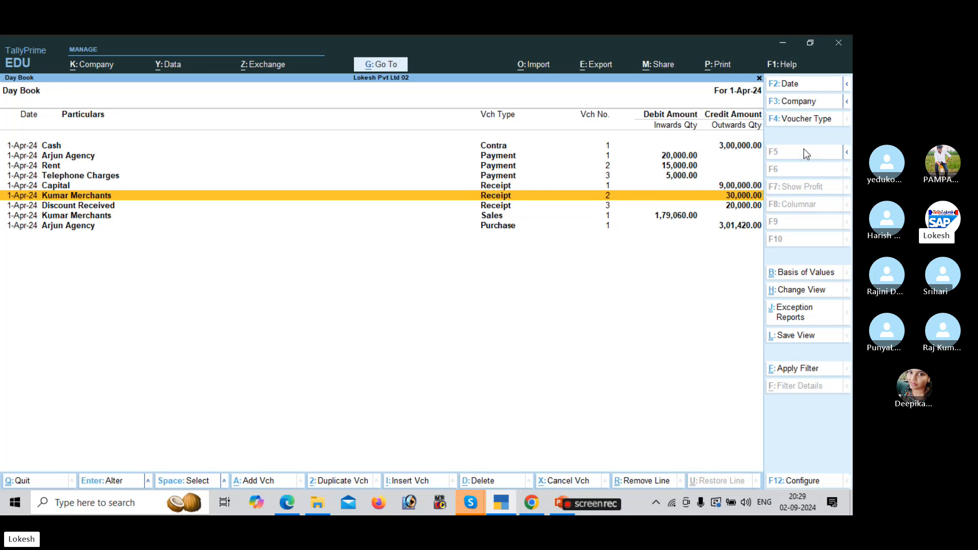
key("Escape")
key("Down")
key("Down")
key("Down")
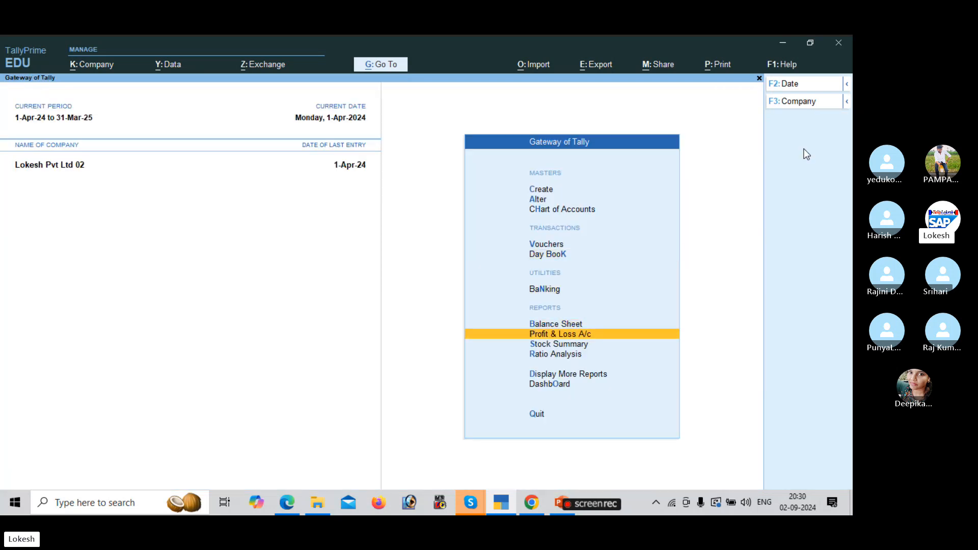
key("Return")
key("alt+F5")
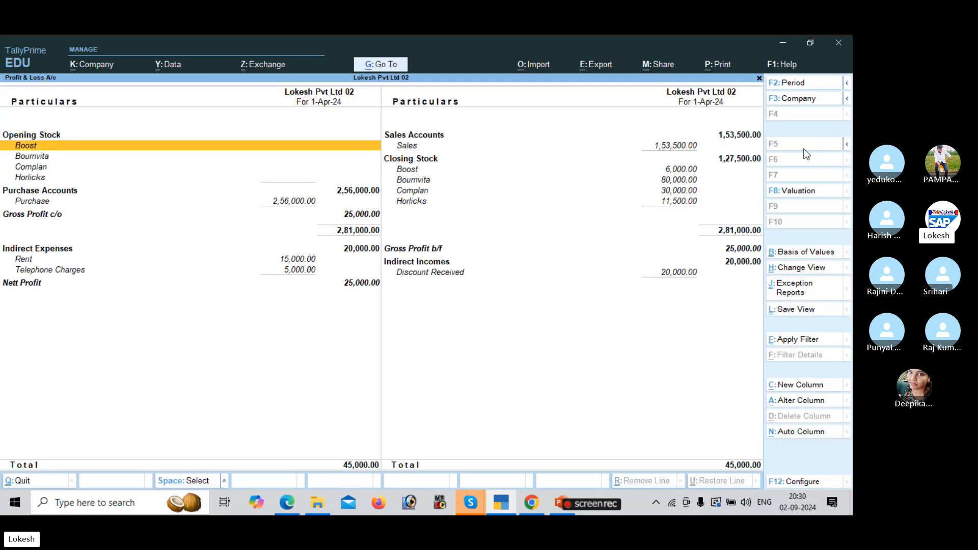
key("Down")
key("Down")
key("Down")
key("Down")
key("Down")
key("Down")
key("Down")
key("Down")
key("Down")
key("Down")
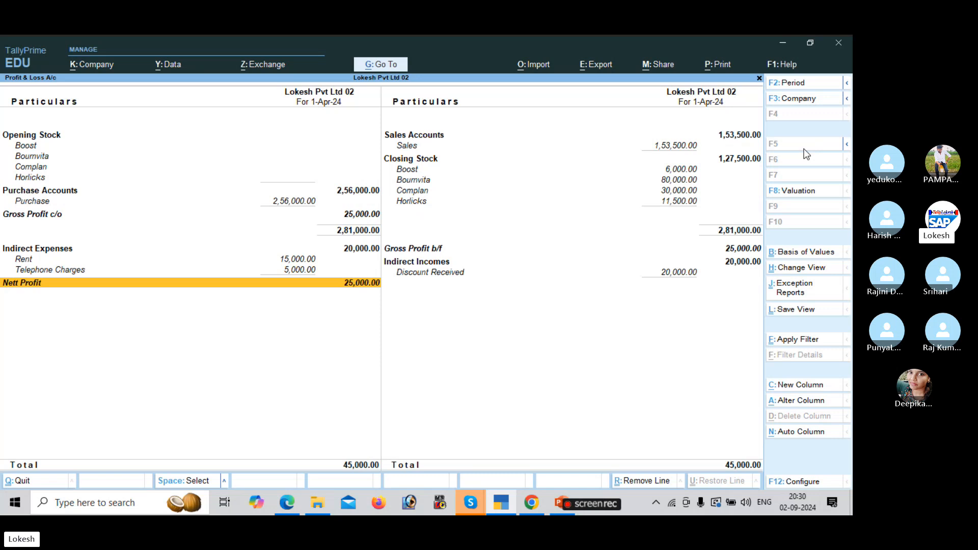
key("alt+Tab")
key("alt+Tab")
key("alt+Tab")
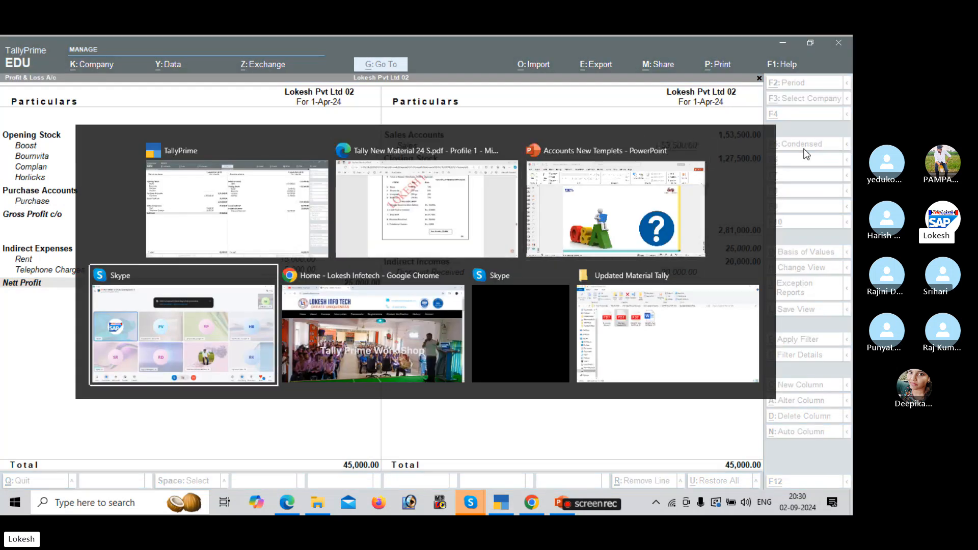
key("alt+Tab")
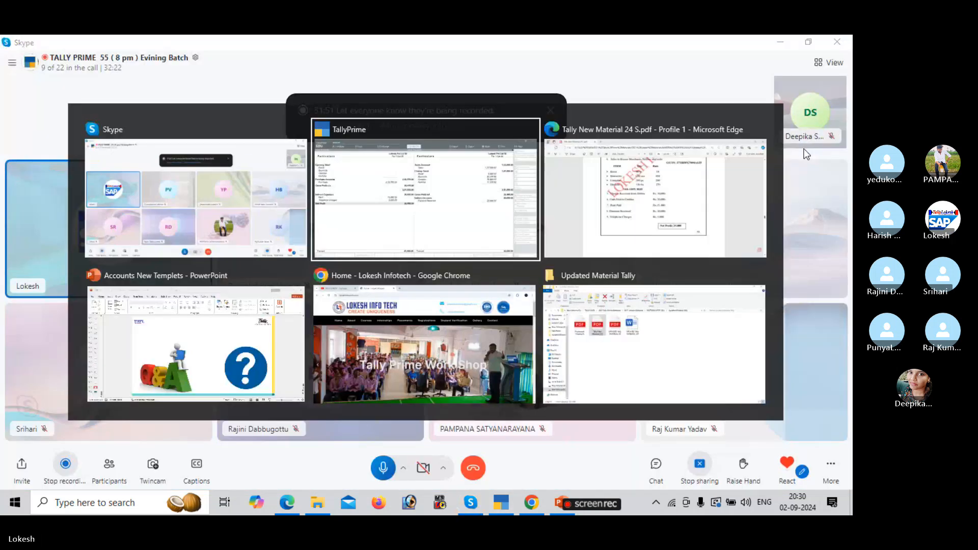
key("Escape")
key("Down")
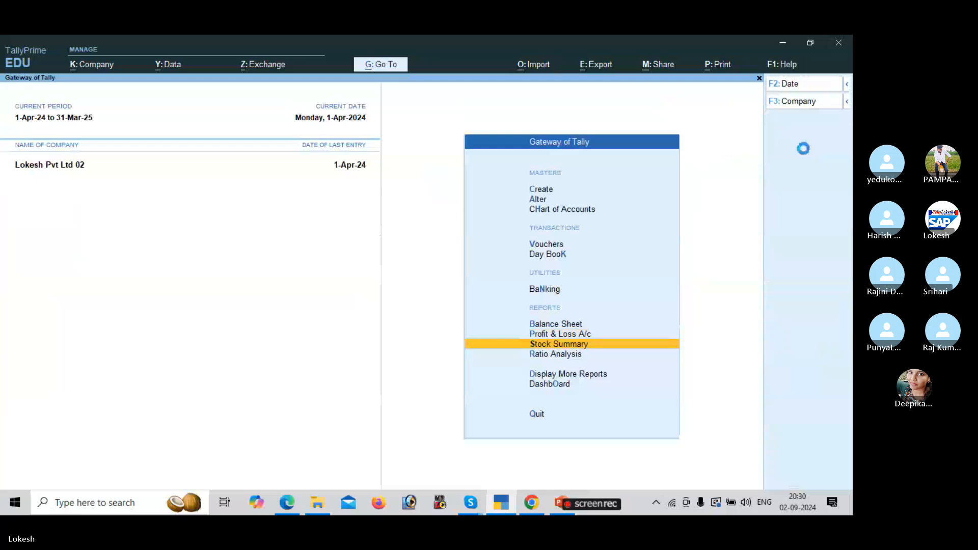
Set the Stock Summary to show goods inwards and outwards (closing stock 1,27,500), then exit.
key("Return")
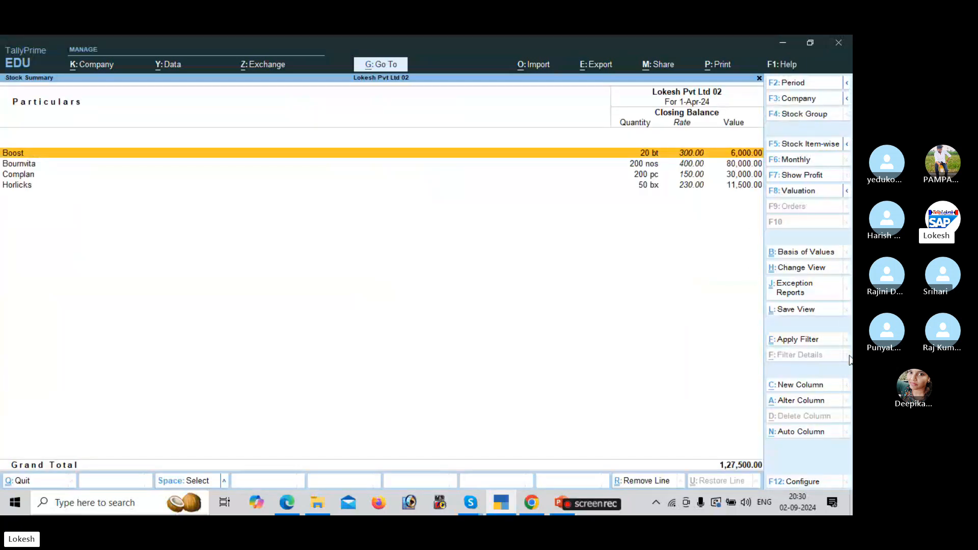
left_click(804, 488)
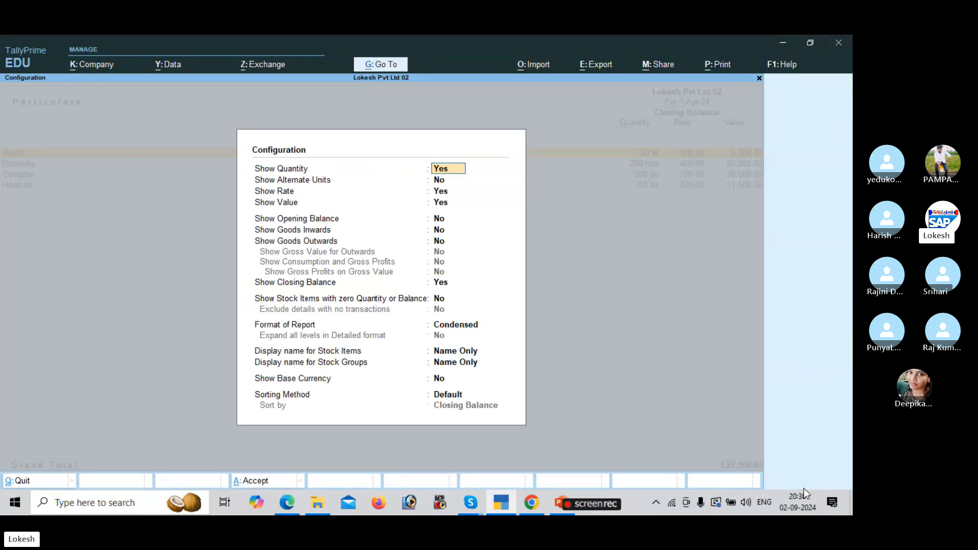
key("Down")
key("Down")
key("Down")
key("Down")
key("Down")
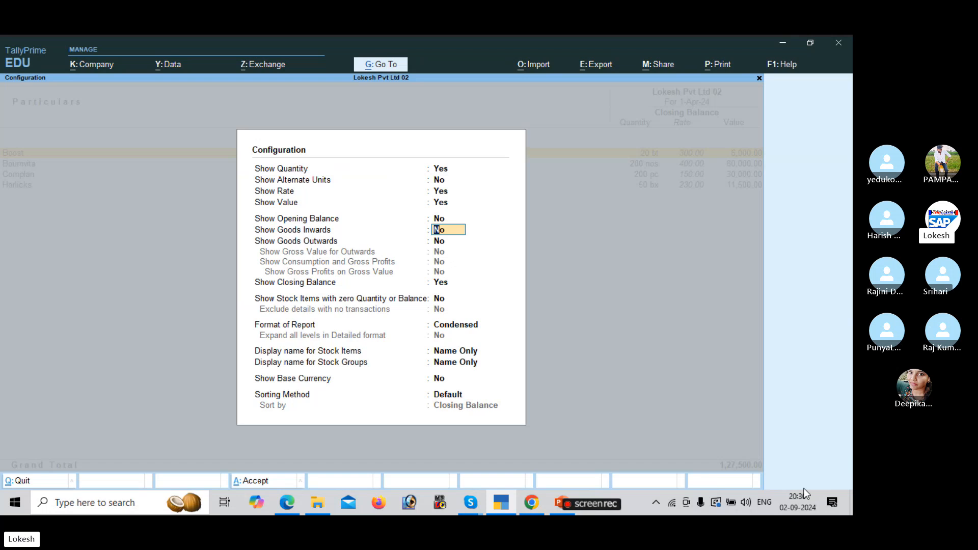
type("y")
key("Return")
type("y")
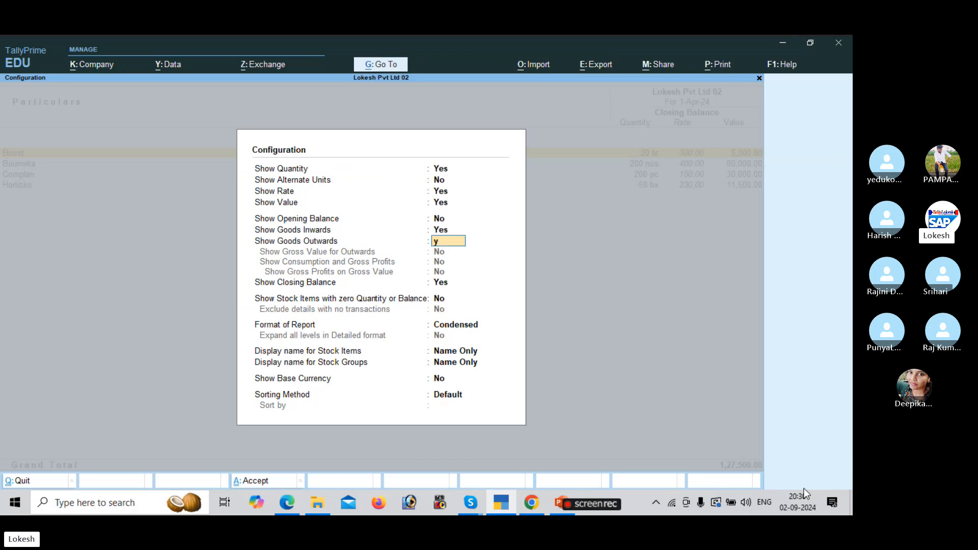
key("Return")
key("Down")
key("Down")
key("Down")
key("Down")
key("Return")
key("Return")
key("Return")
key("Return")
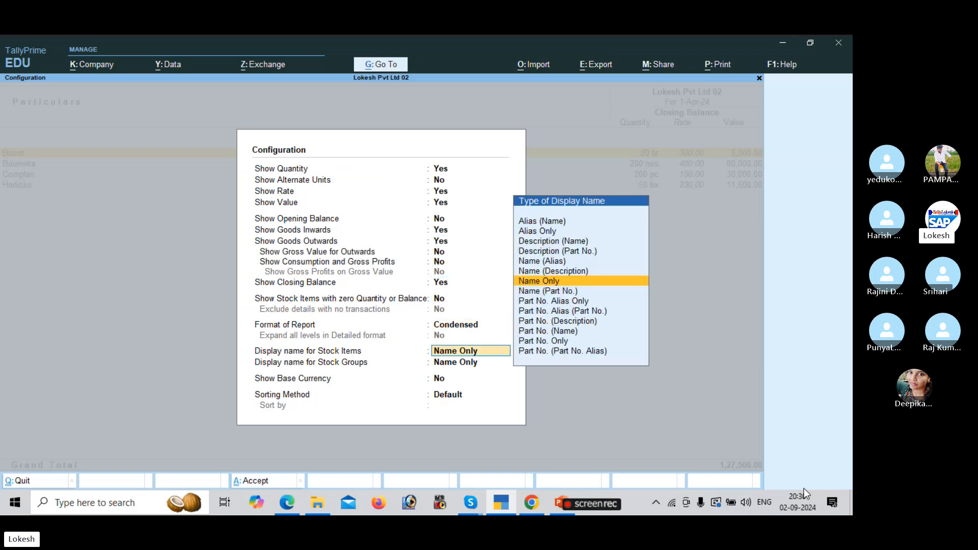
key("Return")
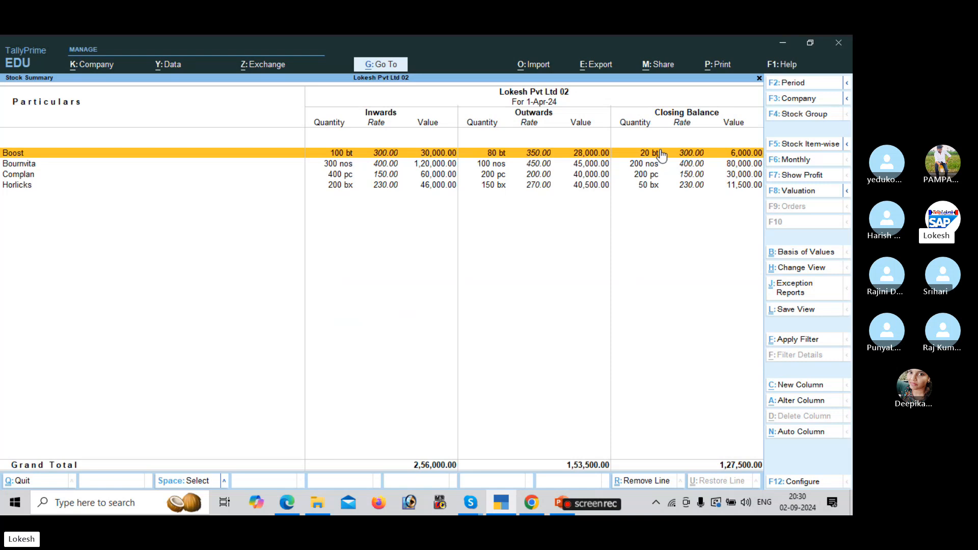
key("Escape")
key("Down")
key("Down")
key("Down")
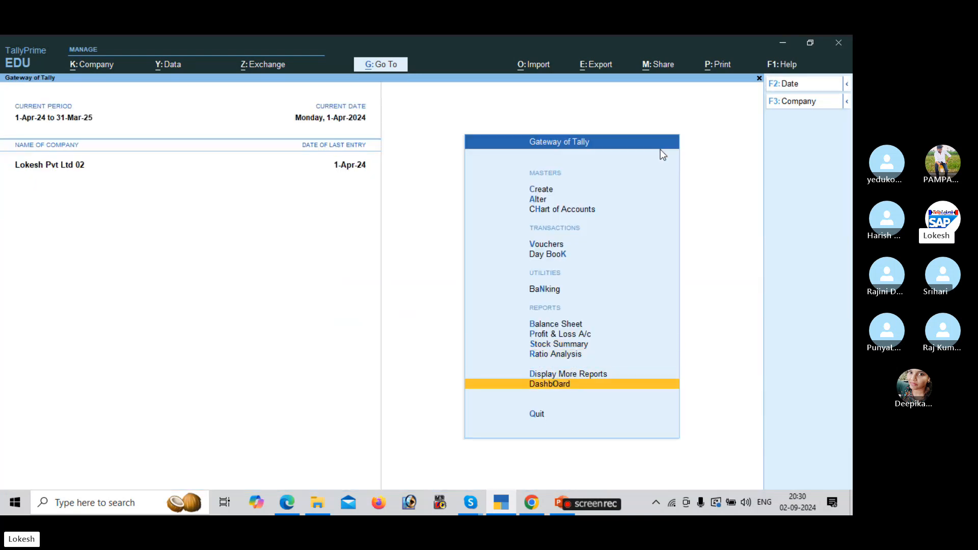
key("Return")
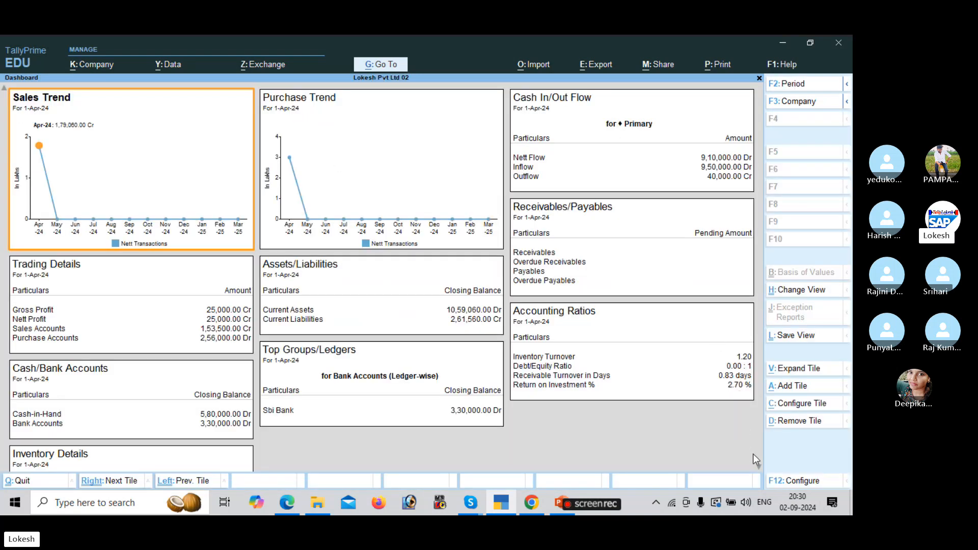
left_click(759, 468)
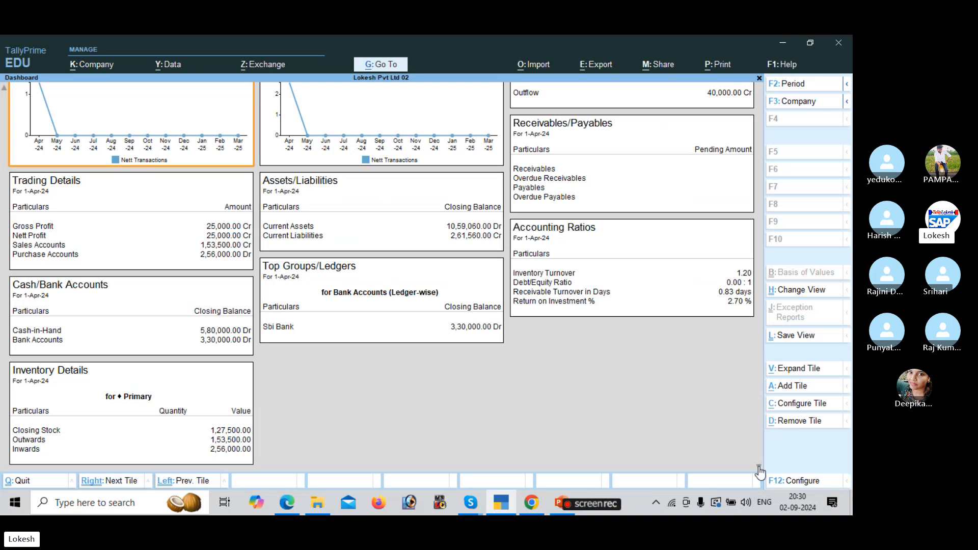
key("Escape")
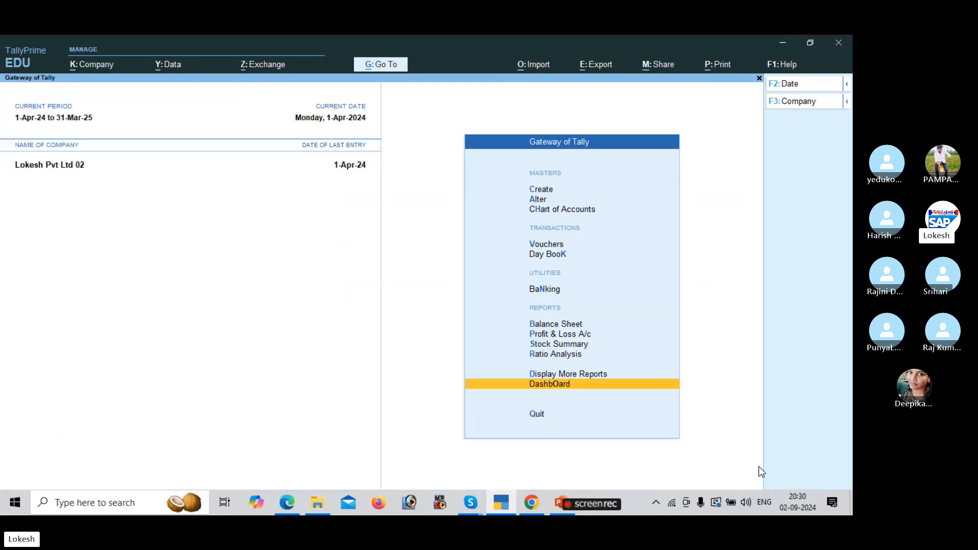
key("Up")
key("Return")
key("Down")
key("Down")
key("Down")
key("Down")
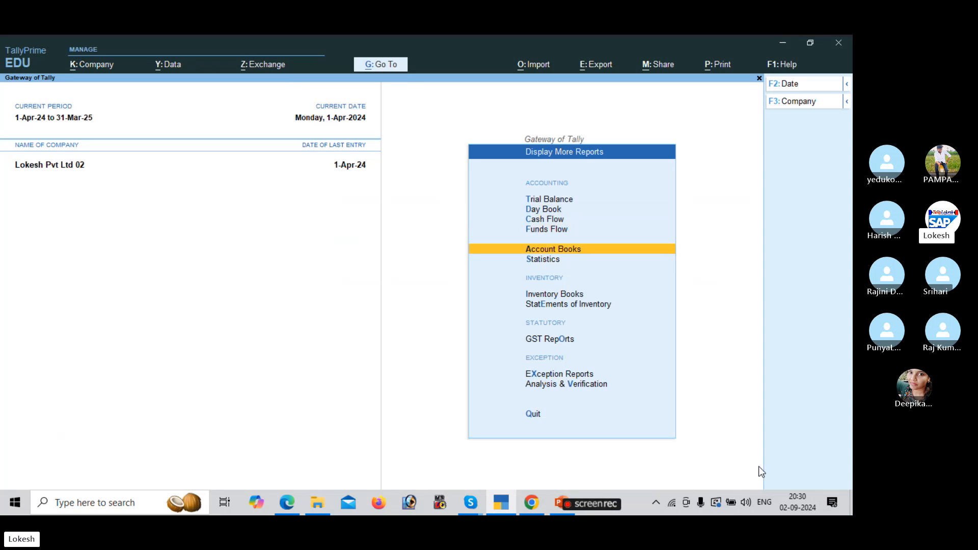
key("Down")
key("Up")
key("Return")
key("Down")
key("Down")
key("Down")
key("Down")
key("Down")
key("Down")
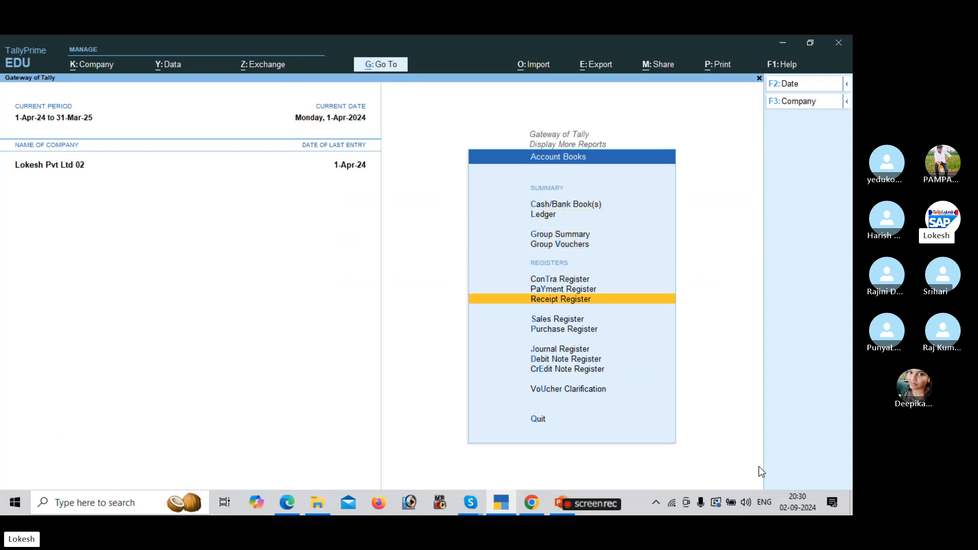
key("Down")
key("Down")
key("Return")
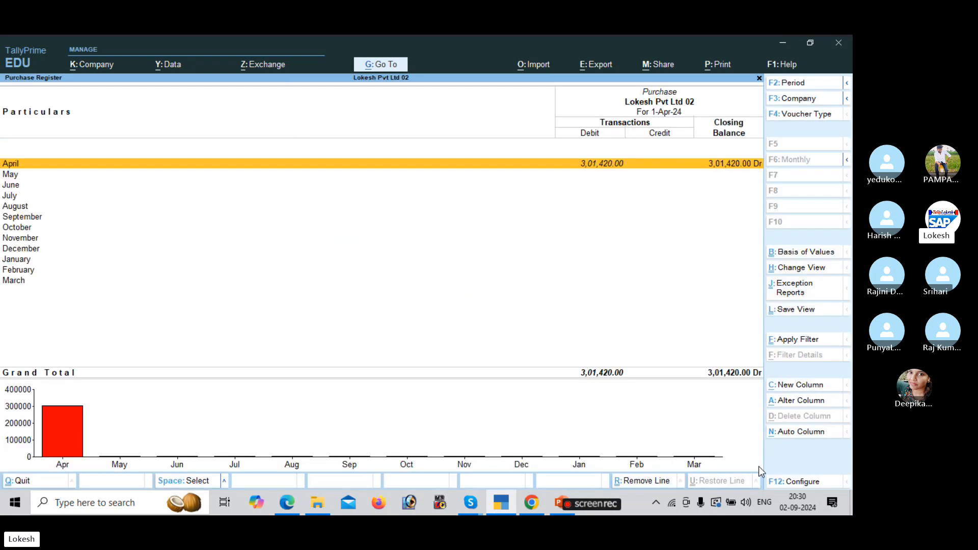
key("Escape")
key("Up")
key("Return")
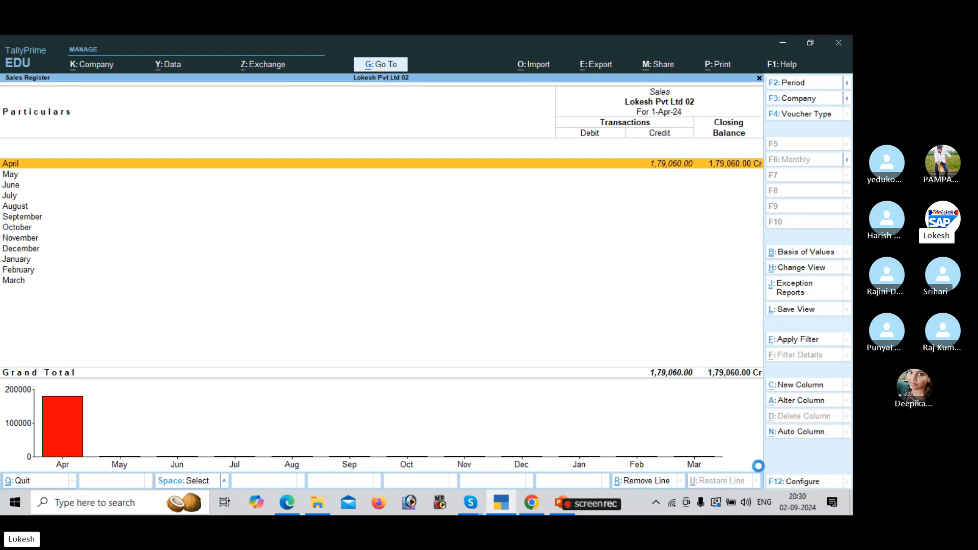
key("Escape")
key("Up")
key("Return")
key("Return")
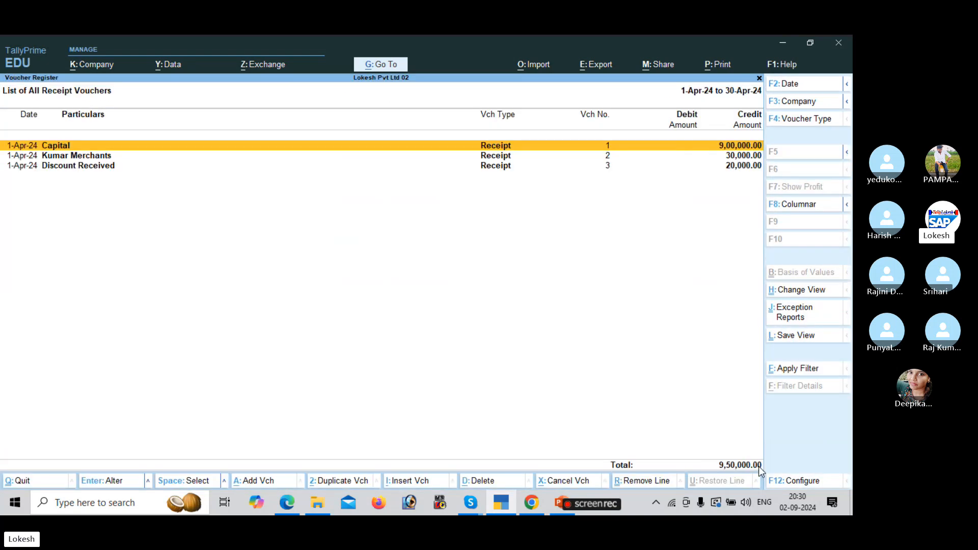
key("Escape")
key("Escape")
key("Up")
key("Return")
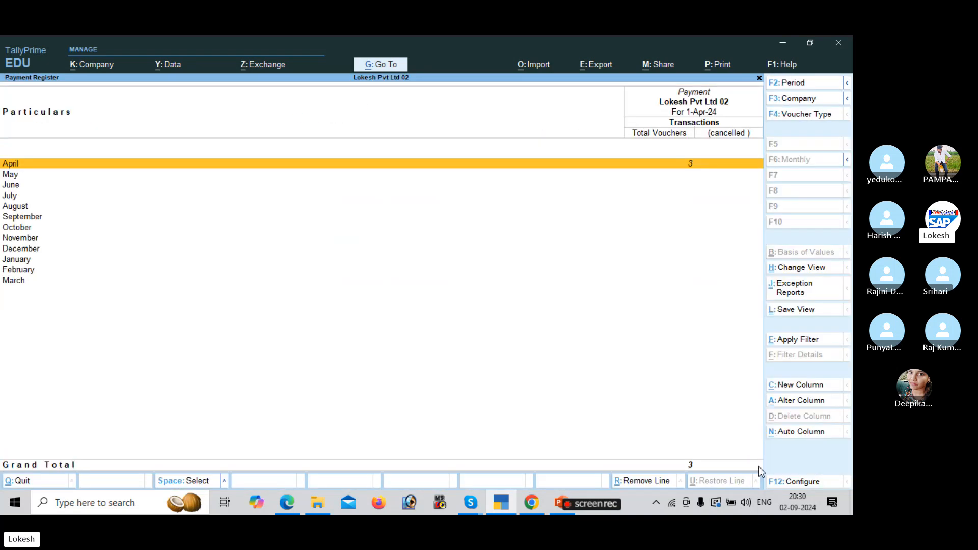
key("Return")
key("Escape")
key("Escape")
key("Up")
key("Return")
key("Escape")
key("Escape")
key("Escape")
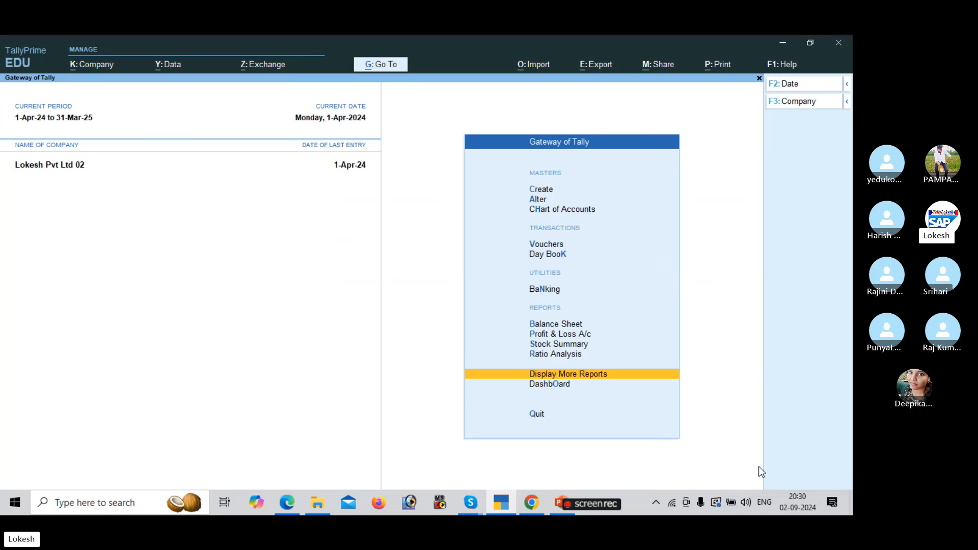
Load the LOKESH INFOTECH (24-25) company from the company list.
left_click(801, 104)
key("Up")
key("Up")
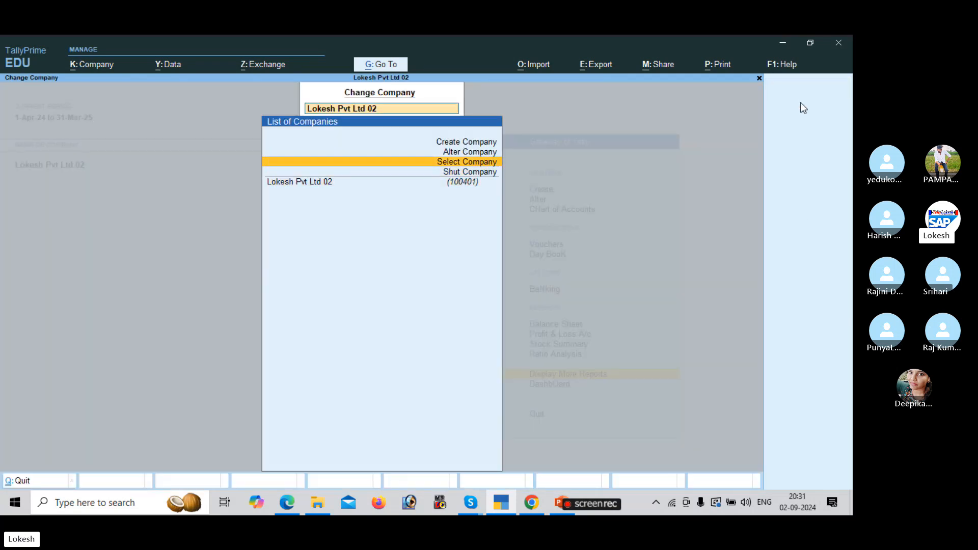
key("Return")
type("loke")
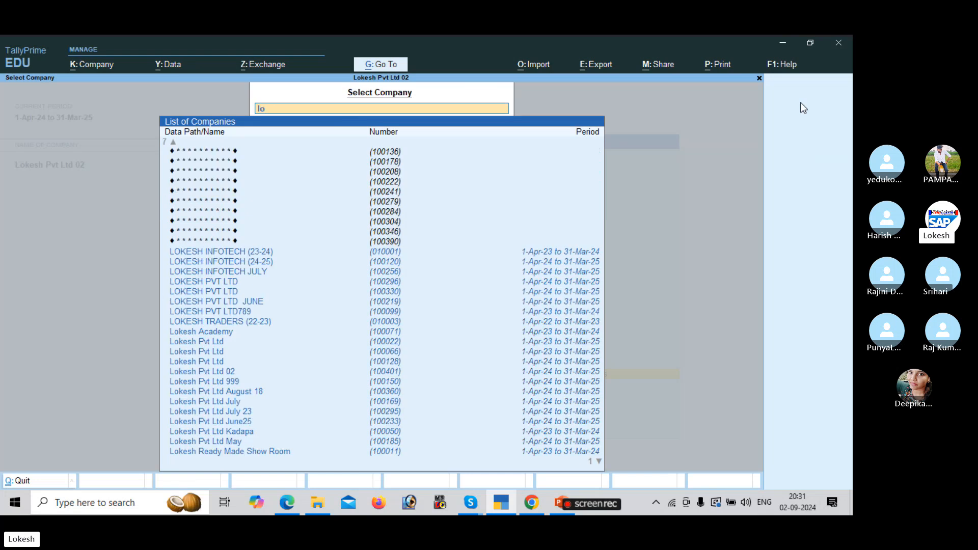
key("Down")
key("Down")
key("Down")
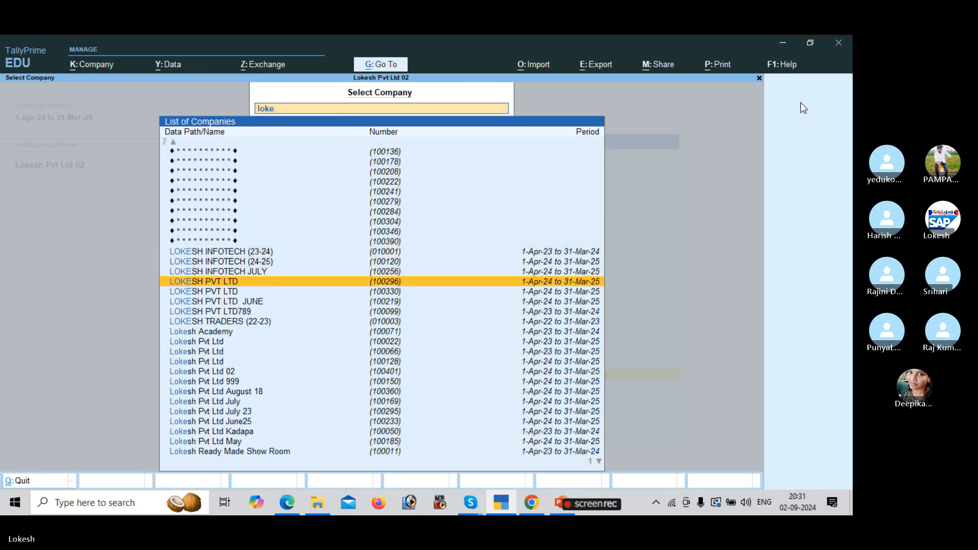
key("Up")
key("Up")
key("Up")
key("Return")
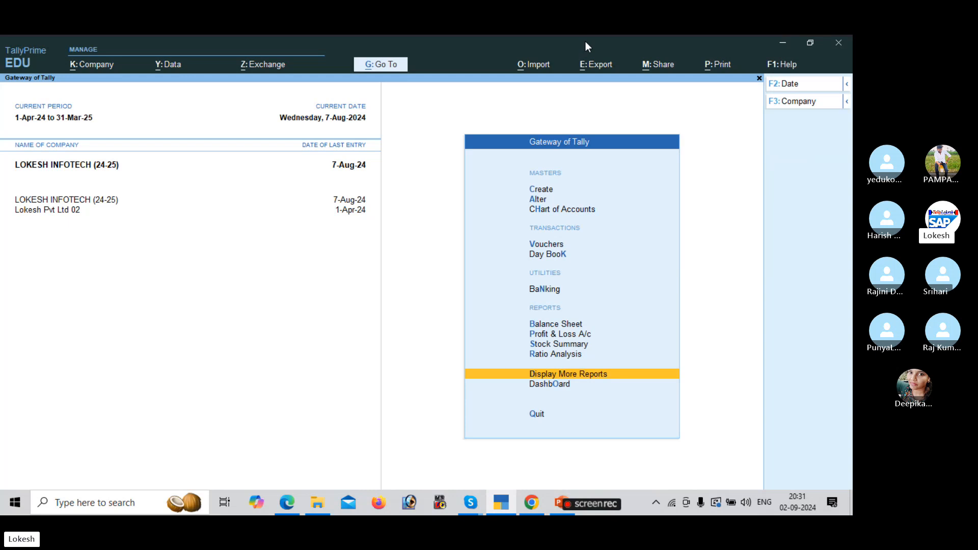
Open the GSTR-1 report from Display More Reports > GST Reports.
key("Return")
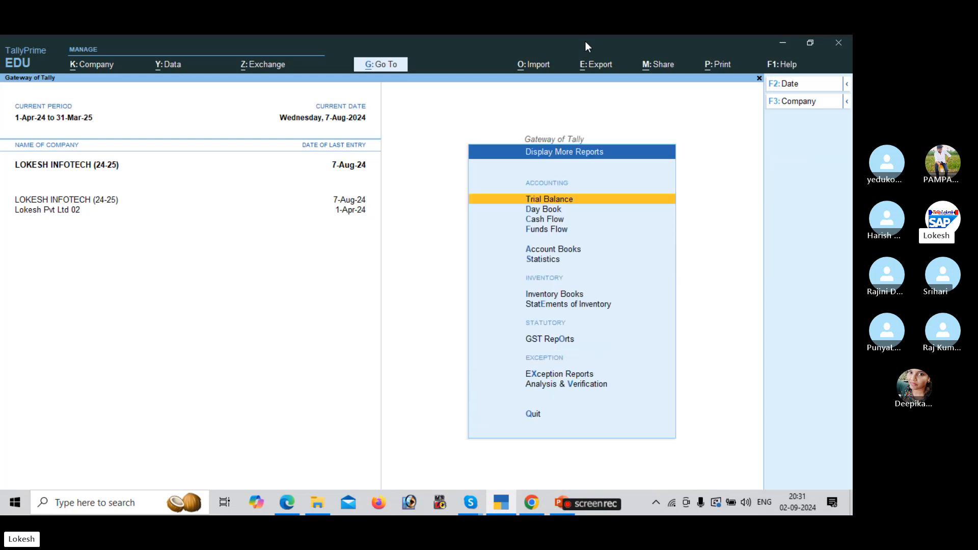
key("Down")
key("Down")
key("Down")
key("Down")
key("Down")
key("Down")
key("Down")
key("Down")
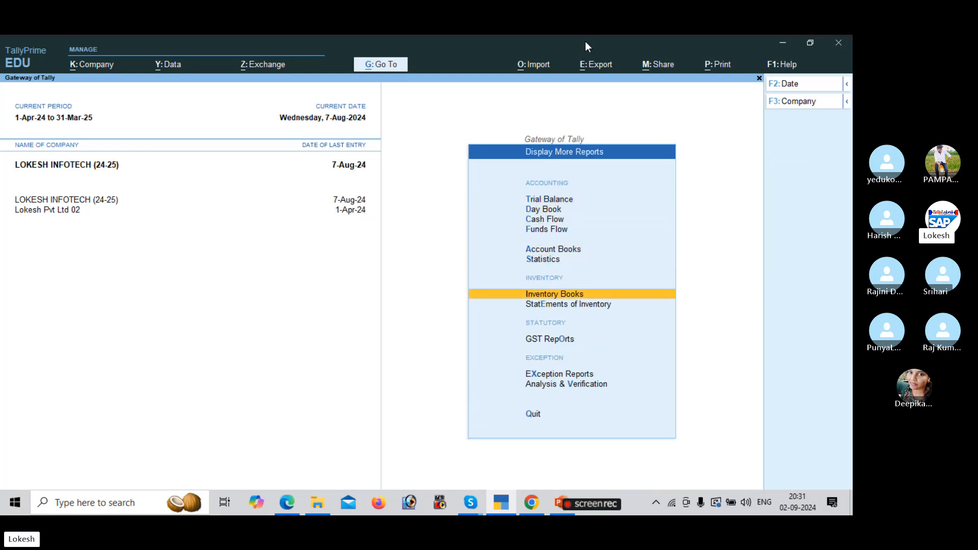
key("Return")
key("Down")
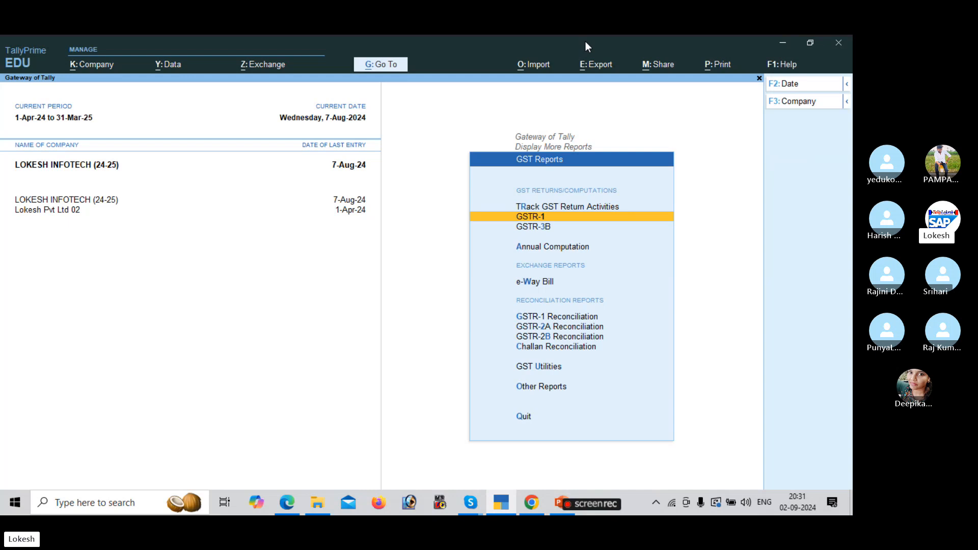
key("Return")
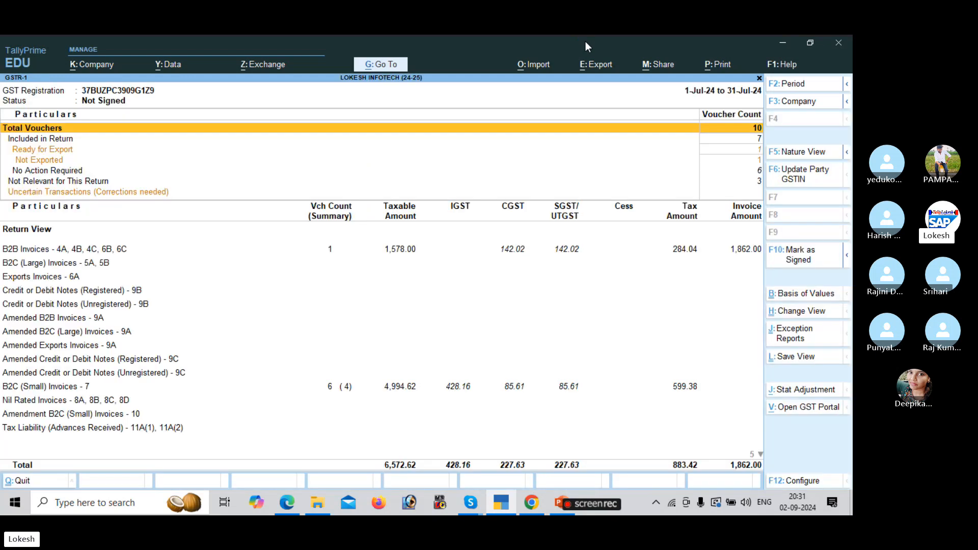
Change the GSTR-1 period to 1-Jul-24 through 31-Mar-25, after first trying June.
left_click(793, 84)
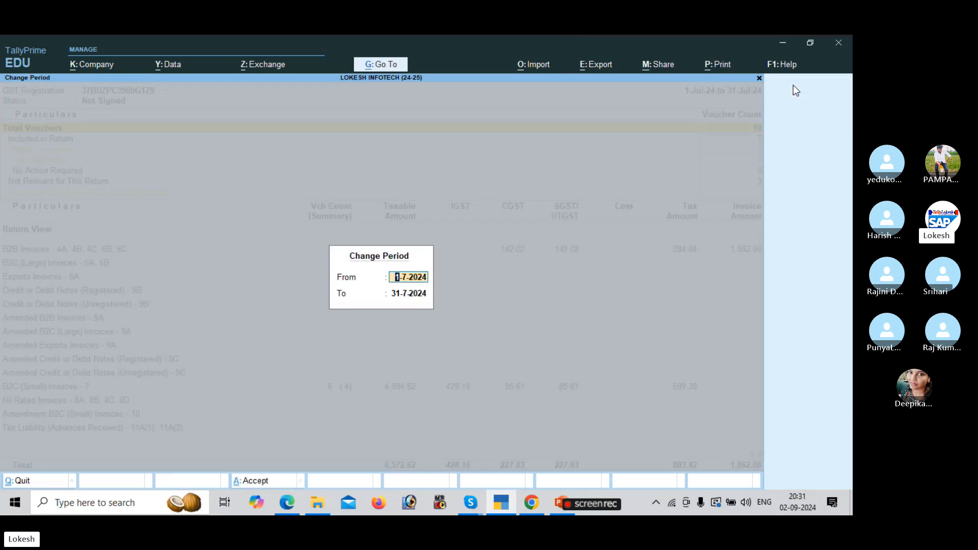
type("1-6")
key("Return")
type("30")
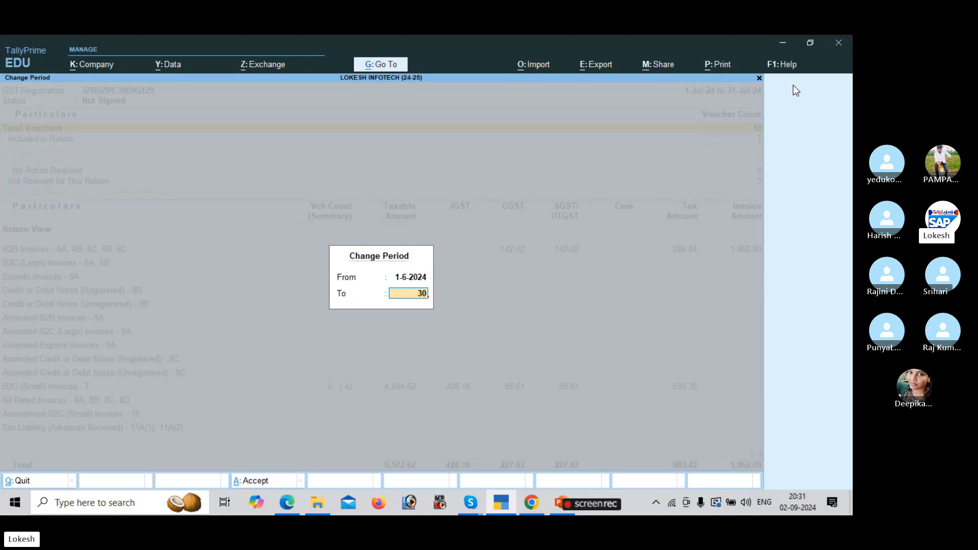
key("BackSpace")
type("30-")
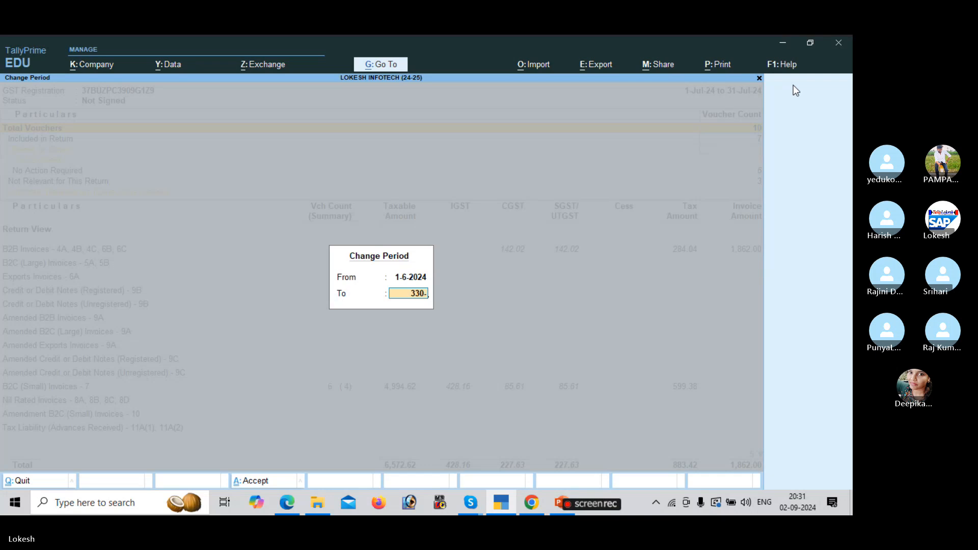
key("BackSpace")
key("BackSpace")
key("BackSpace")
type("0-6")
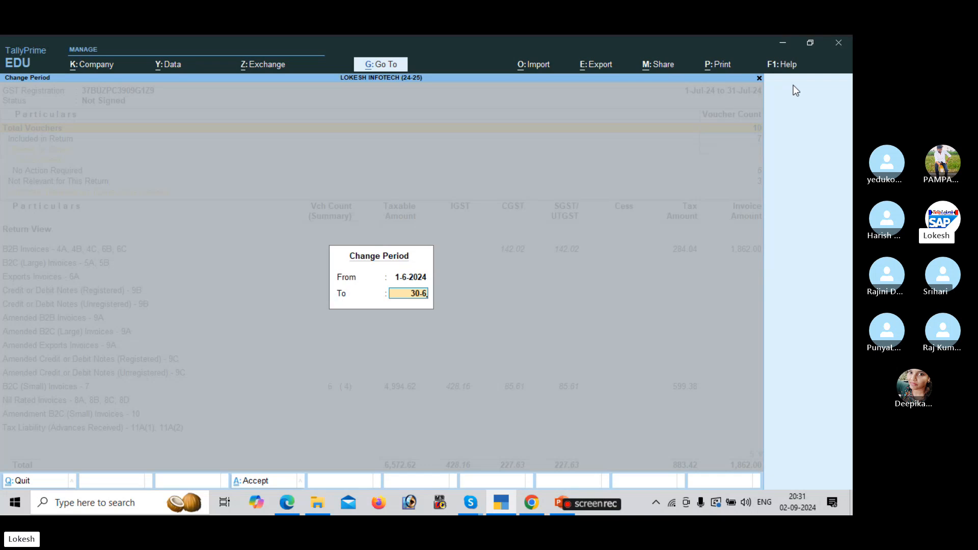
key("BackSpace")
key("BackSpace")
key("BackSpace")
key("BackSpace")
key("BackSpace")
type("1")
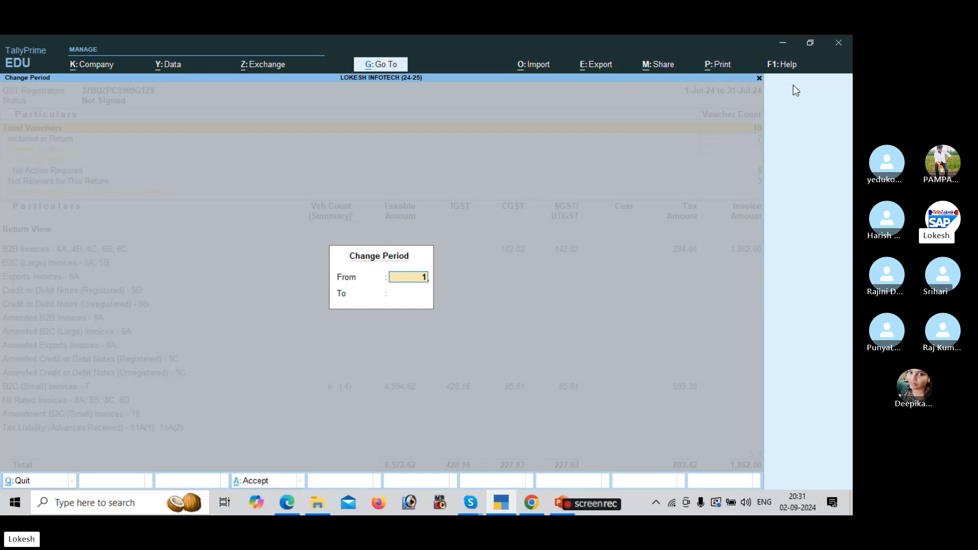
type("-7")
key("Return")
type("3")
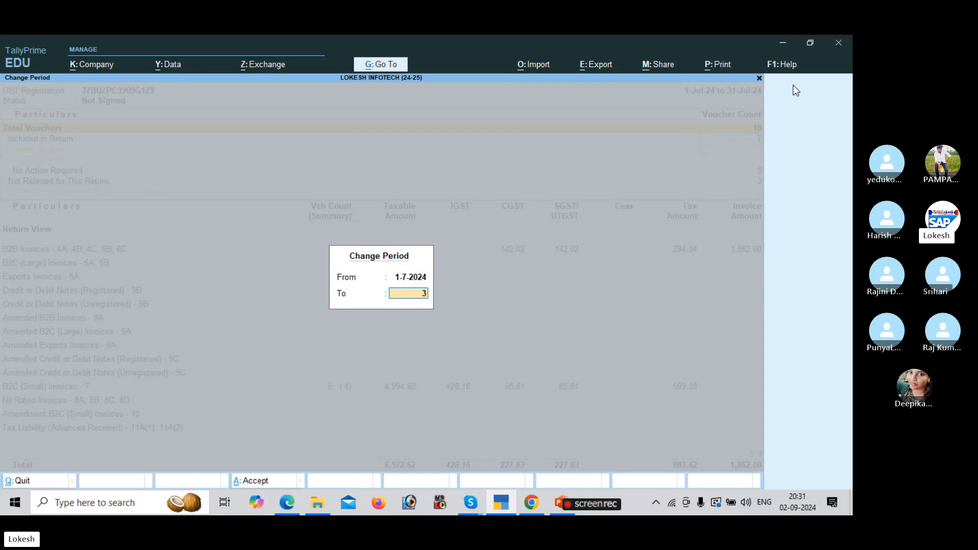
type("1-3")
key("Return")
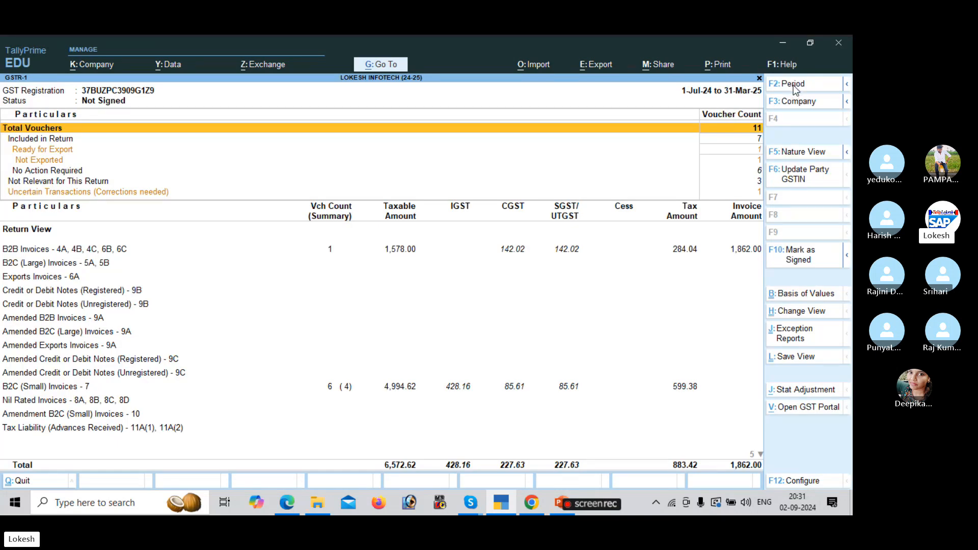
Narrow the period to July 2024 and review the B2C (Small), B2B and Nil Rated rows.
left_click(793, 87)
key("Return")
type("3")
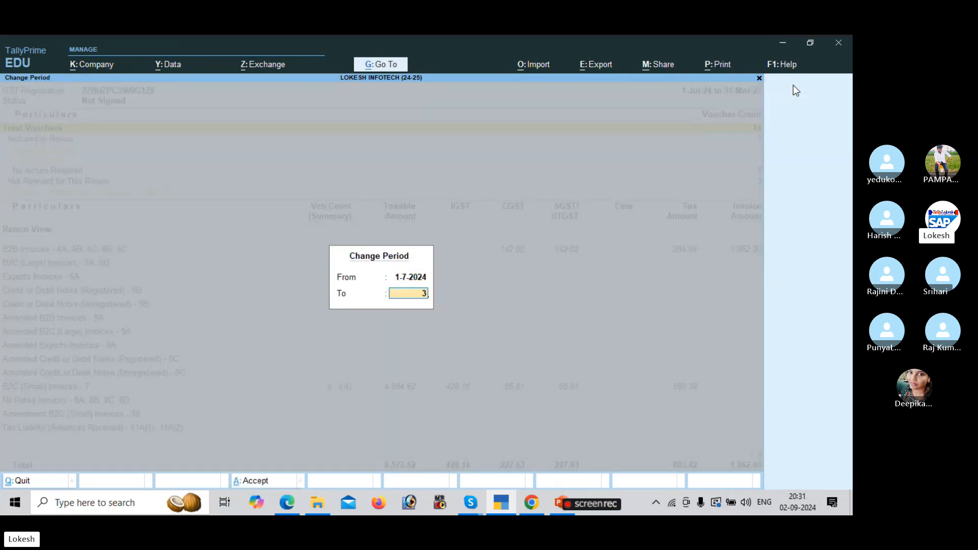
type("1-7")
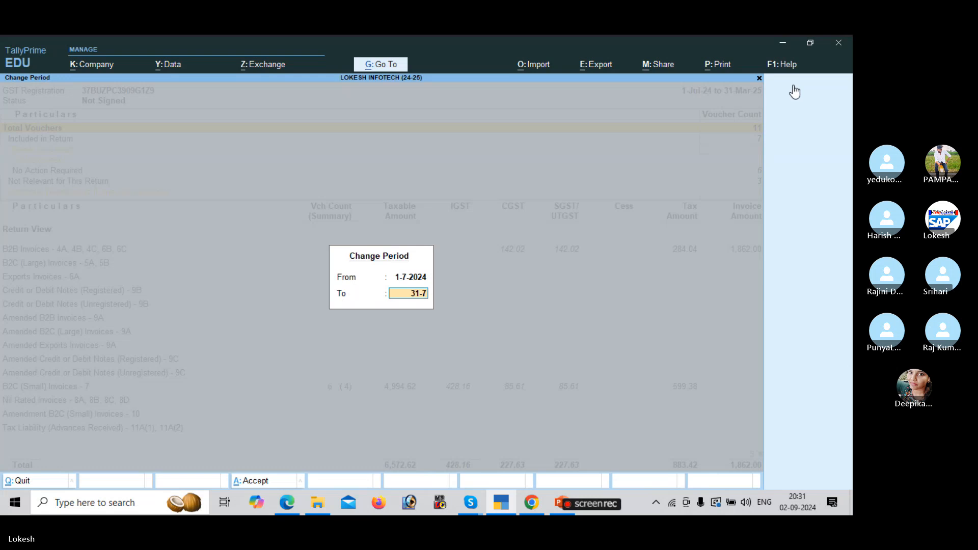
key("Return")
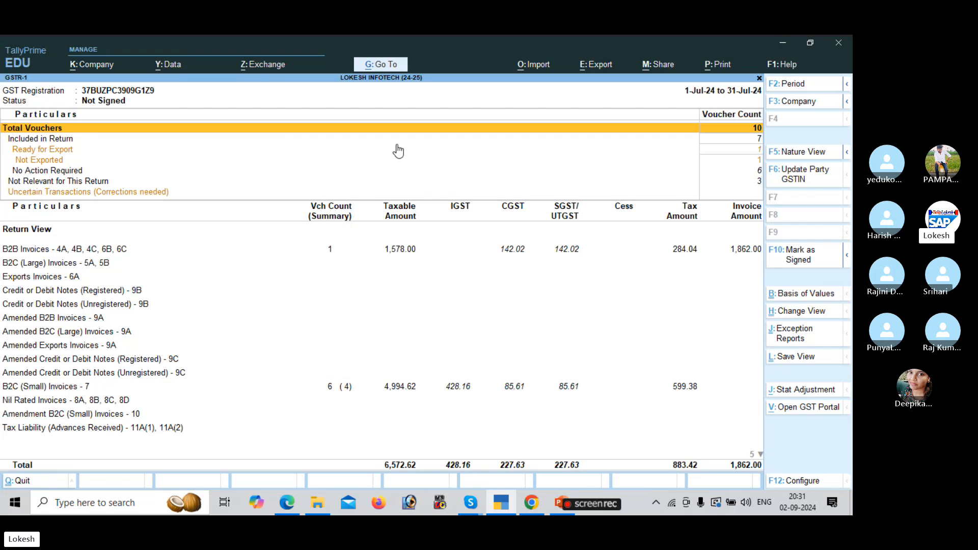
key("Down")
key("Down")
key("Down")
key("Down")
key("Down")
key("Down")
key("Down")
key("Down")
key("Down")
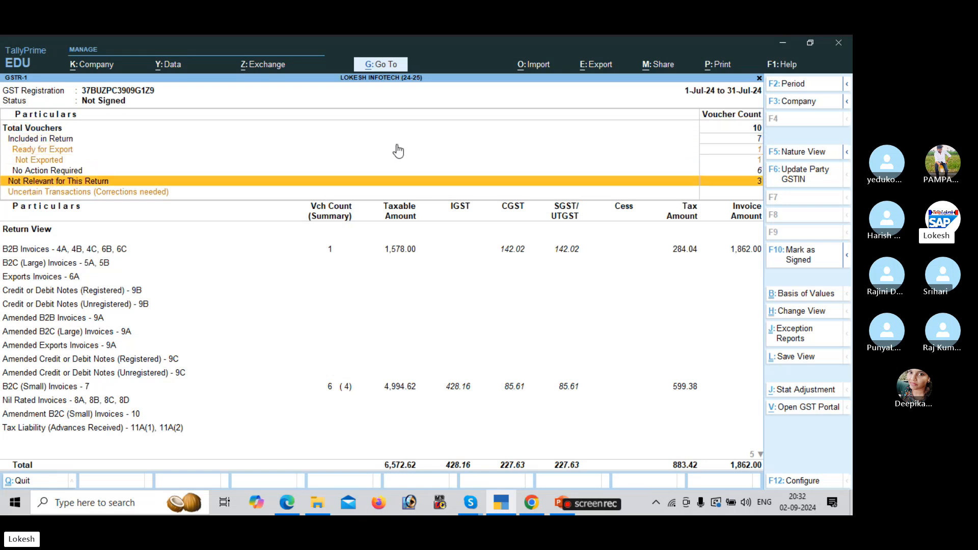
key("Up")
key("Up")
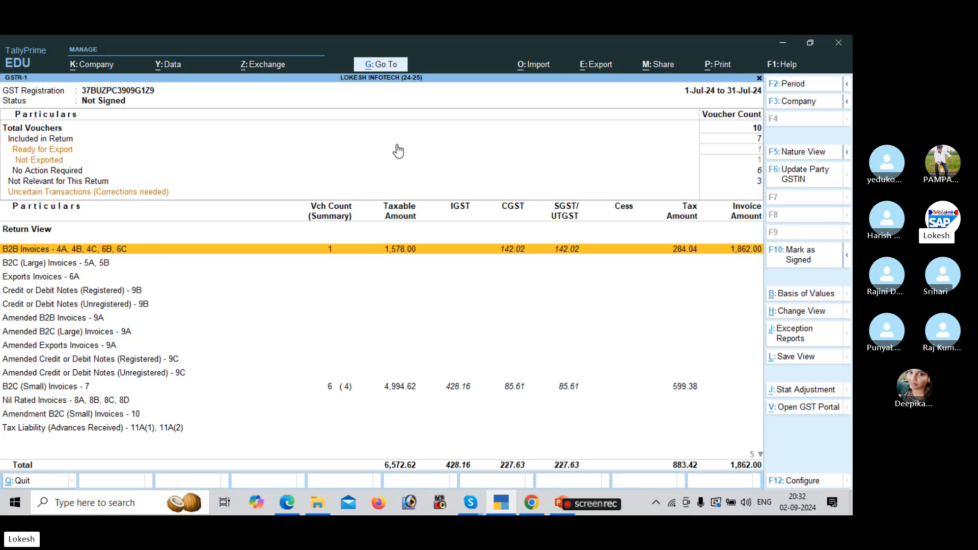
key("Down")
key("Down")
key("Down")
key("Down")
key("Down")
key("Down")
key("Down")
key("Down")
key("Down")
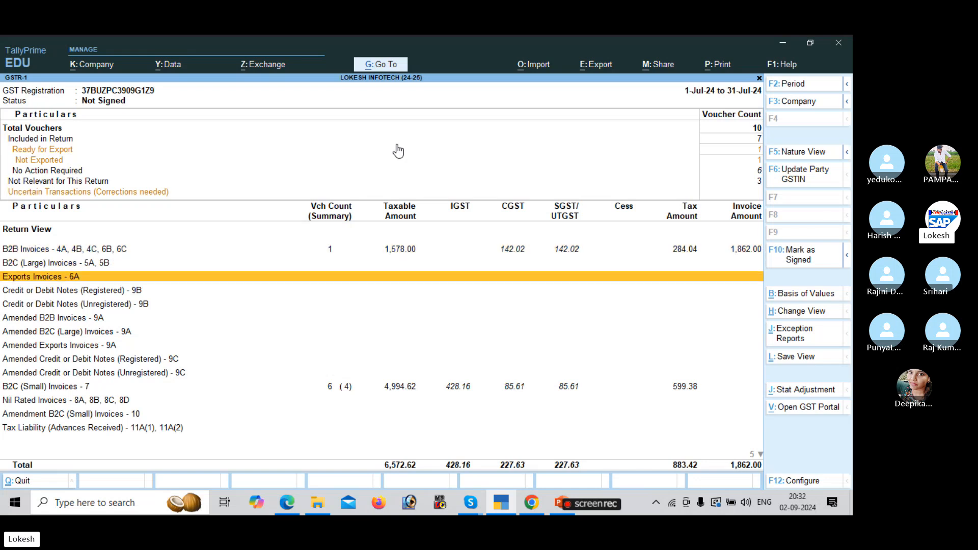
key("Down")
key("Down")
key("Up")
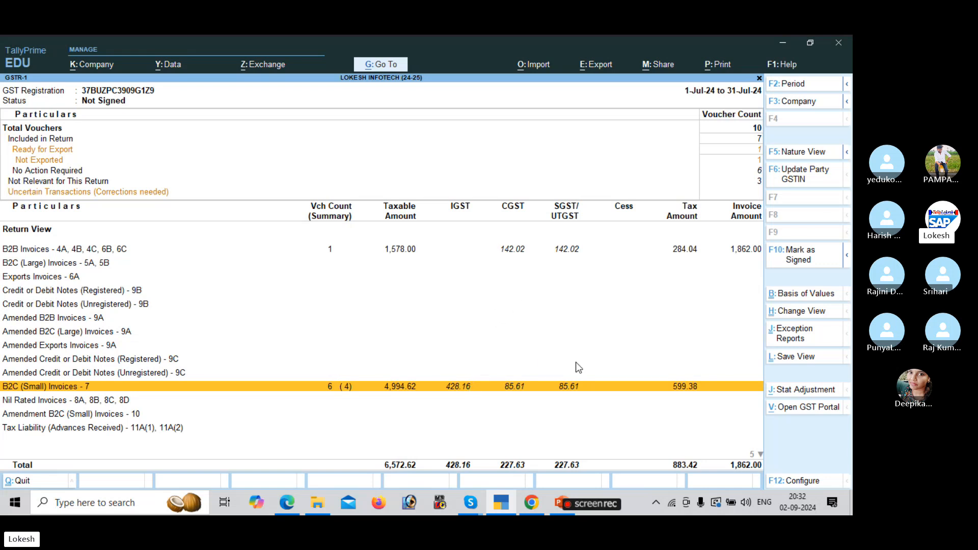
left_click(726, 401)
key("Down")
key("Down")
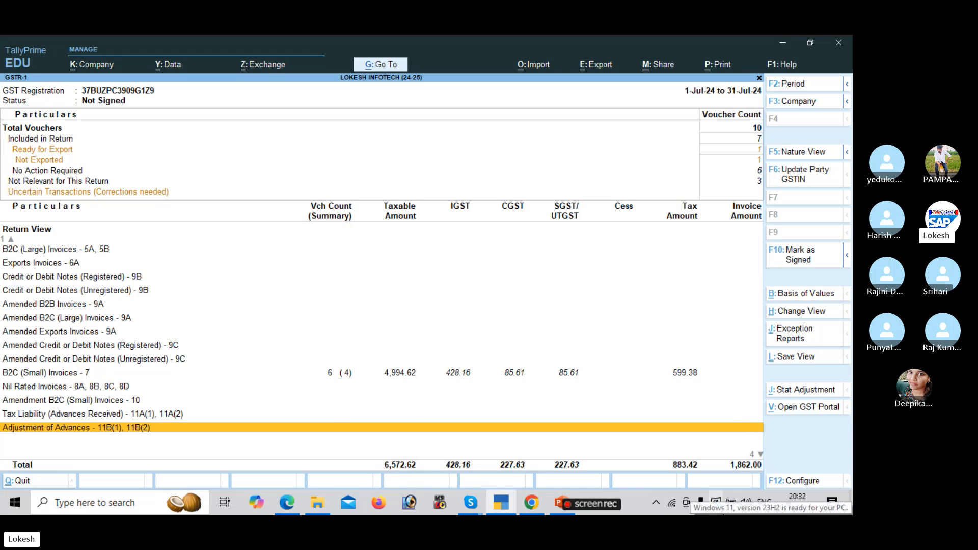
Show the July 2024 GSTR-3B in detailed Nature View: 883.42 tax liability, 284.04 eligible ITC.
key("Escape")
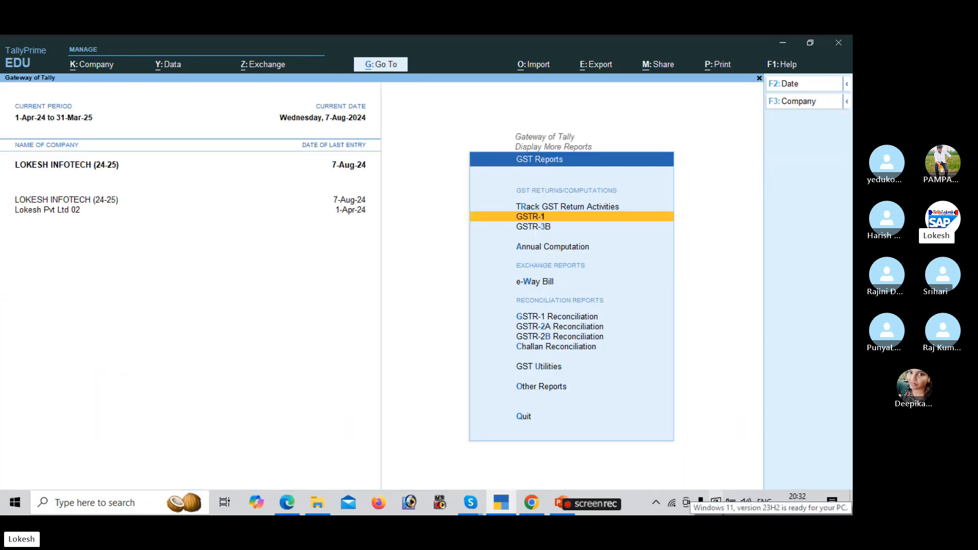
key("Down")
key("Return")
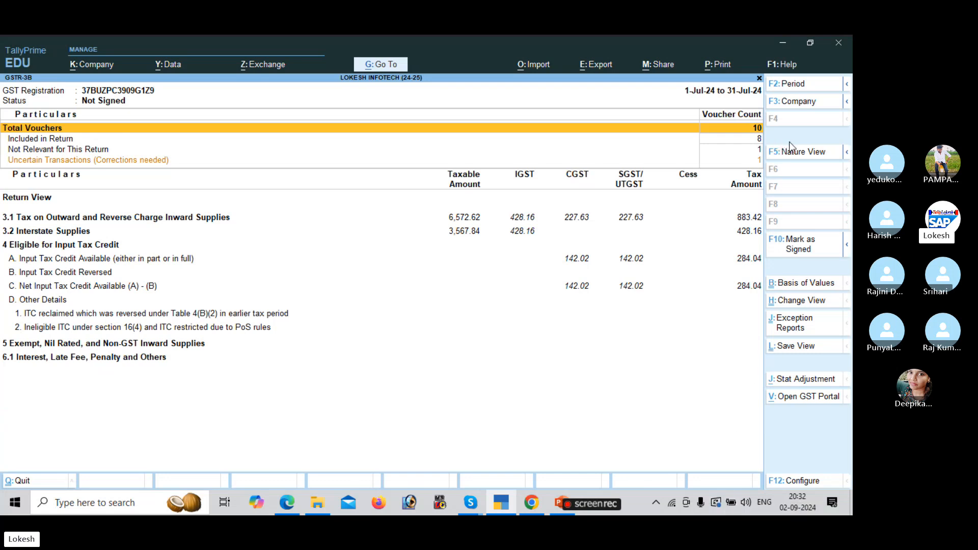
left_click(802, 153)
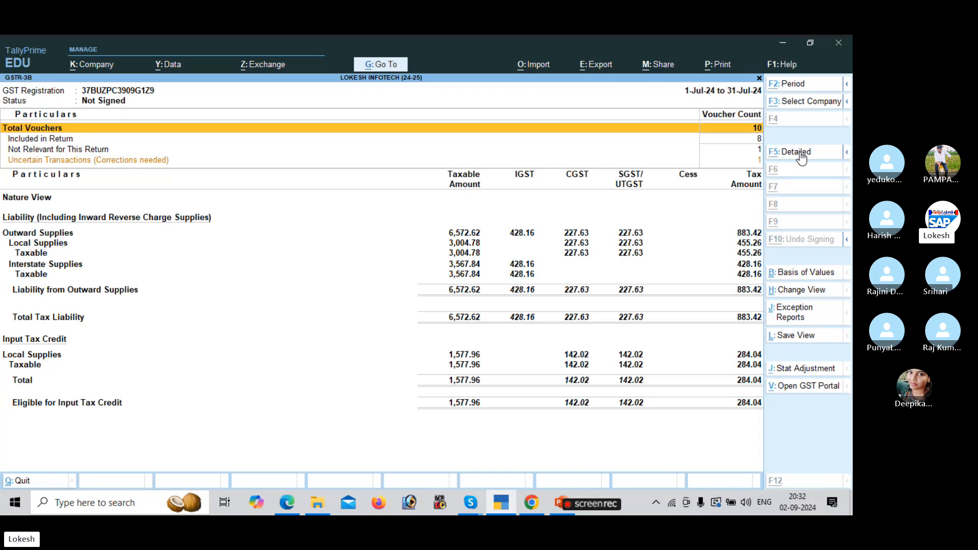
left_click(800, 153)
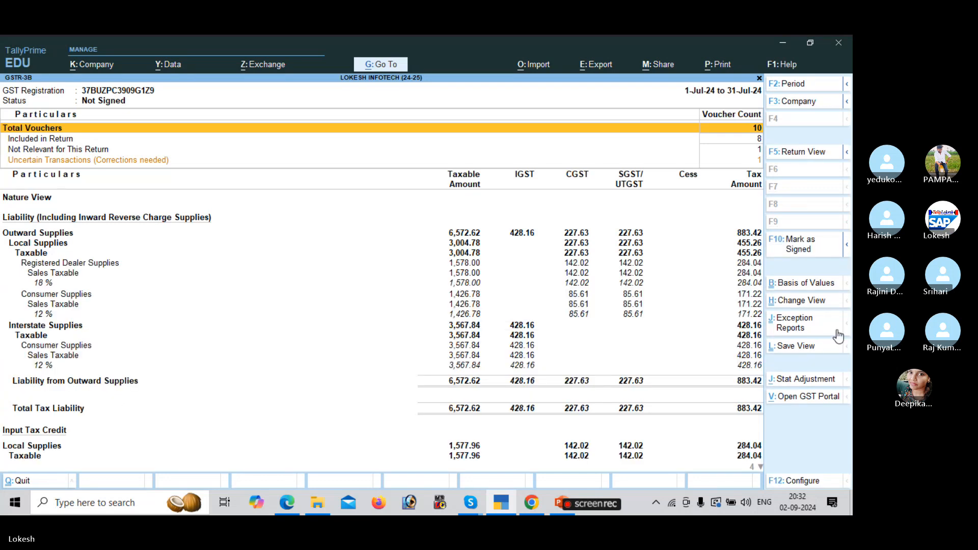
left_click(760, 468)
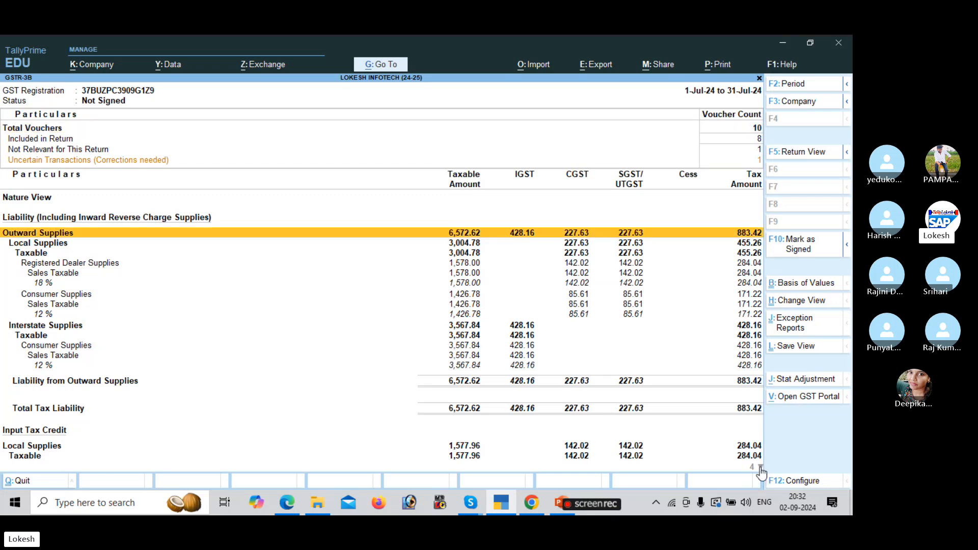
left_click(760, 468)
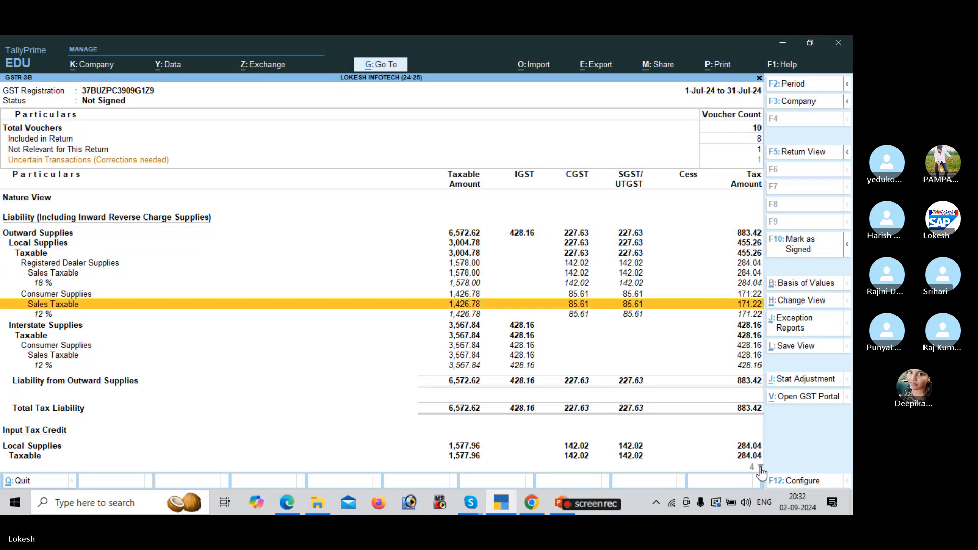
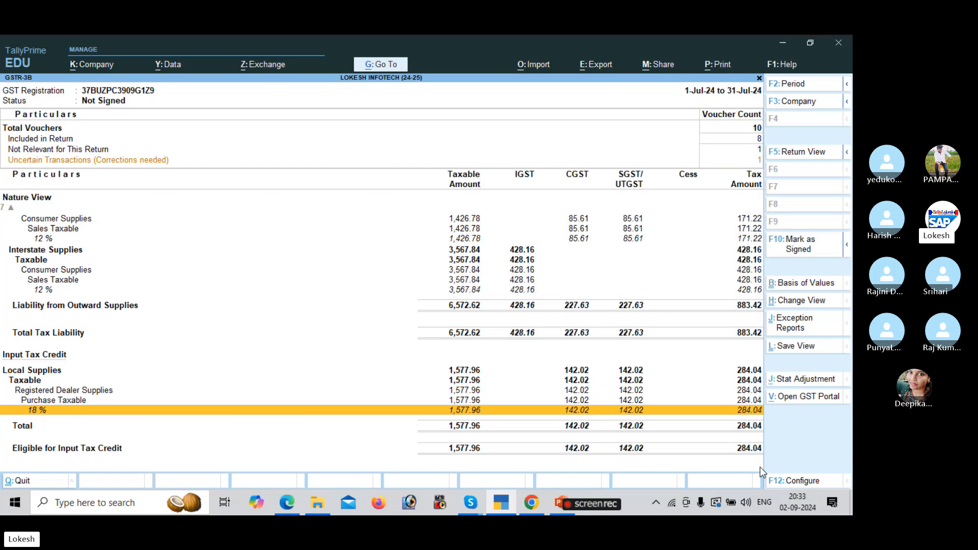
Close the July 2024 GSTR-3B report and return to the Gateway of Tally.
key("Escape")
key("Escape")
key("Escape")
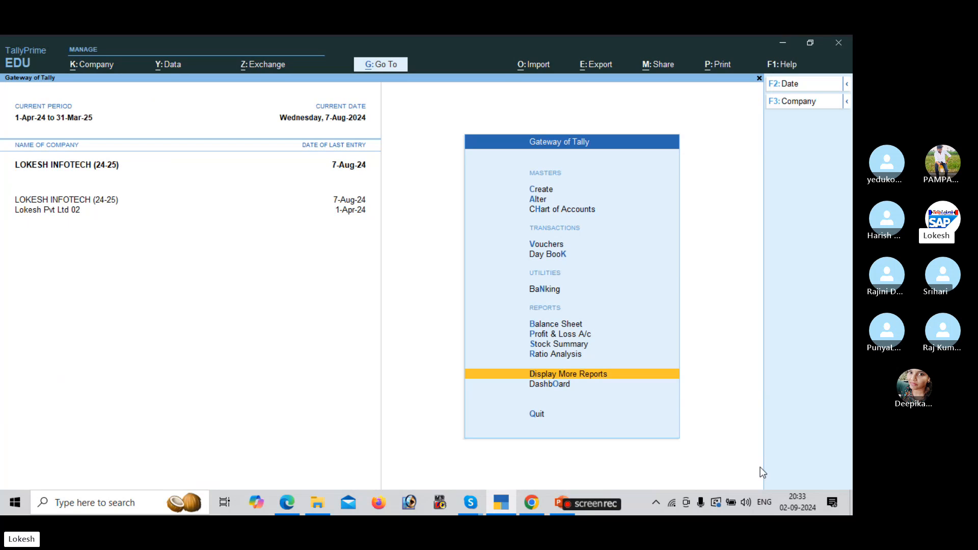
Dismiss the Quit prompt and make Lokesh Pvt Ltd 02 the active company.
key("Escape")
key("Escape")
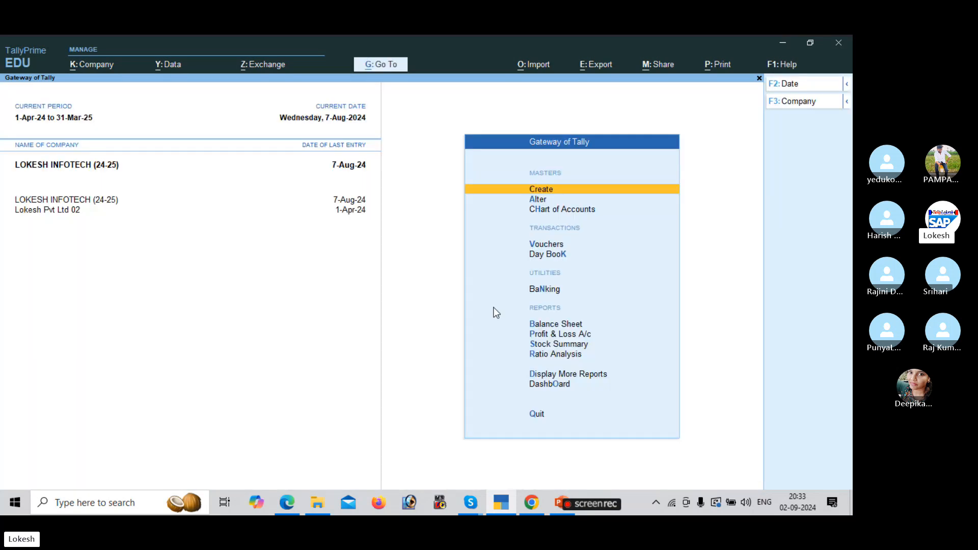
left_click(75, 212)
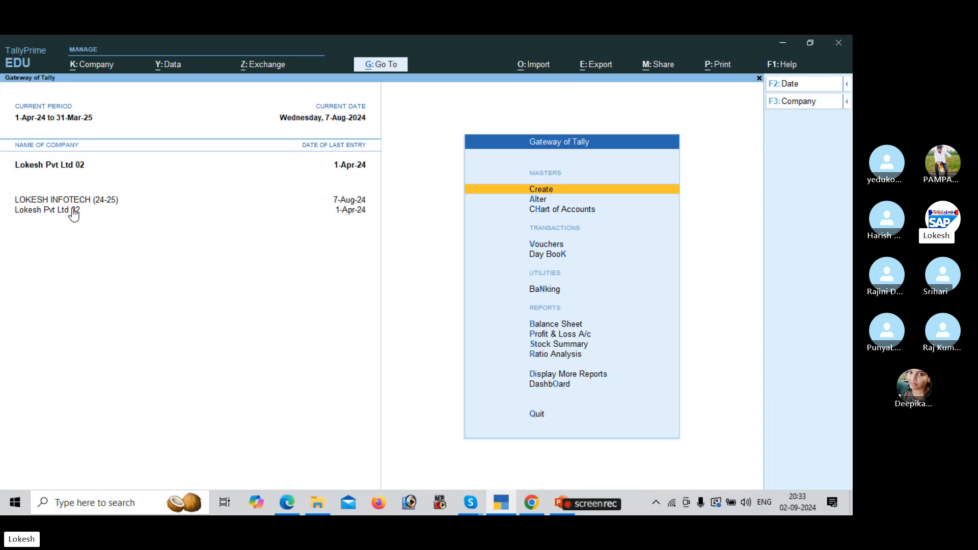
Read Problem-2's Pallavi Computer Store purchase and sales items on PDF page 87.
key("alt+Tab")
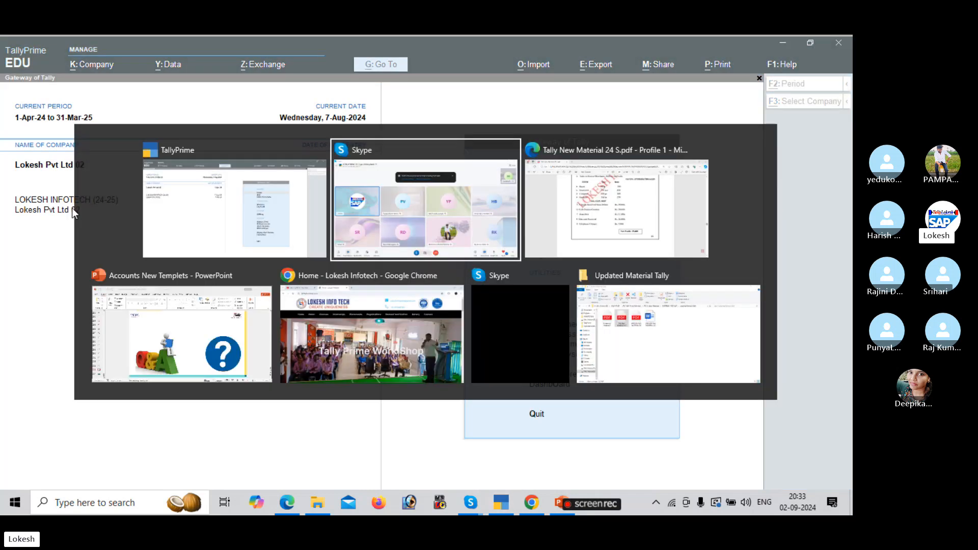
scroll(72, 208, "down", 1)
scroll(71, 207, "down", 7)
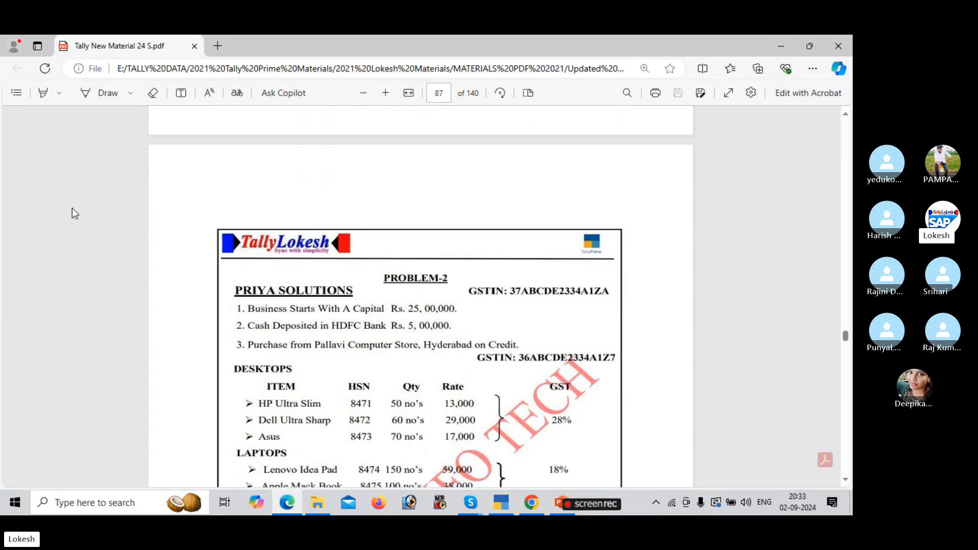
scroll(72, 208, "down", 3)
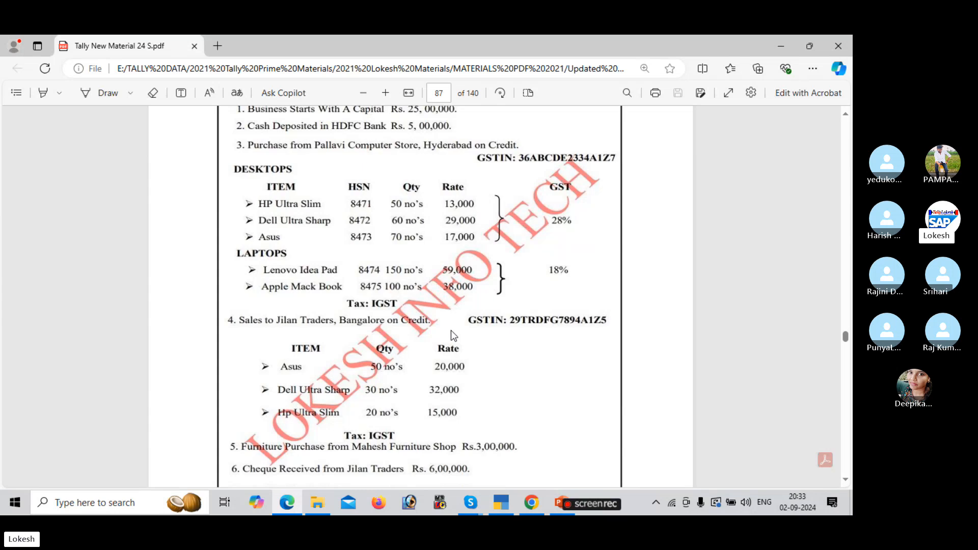
key("alt+Tab")
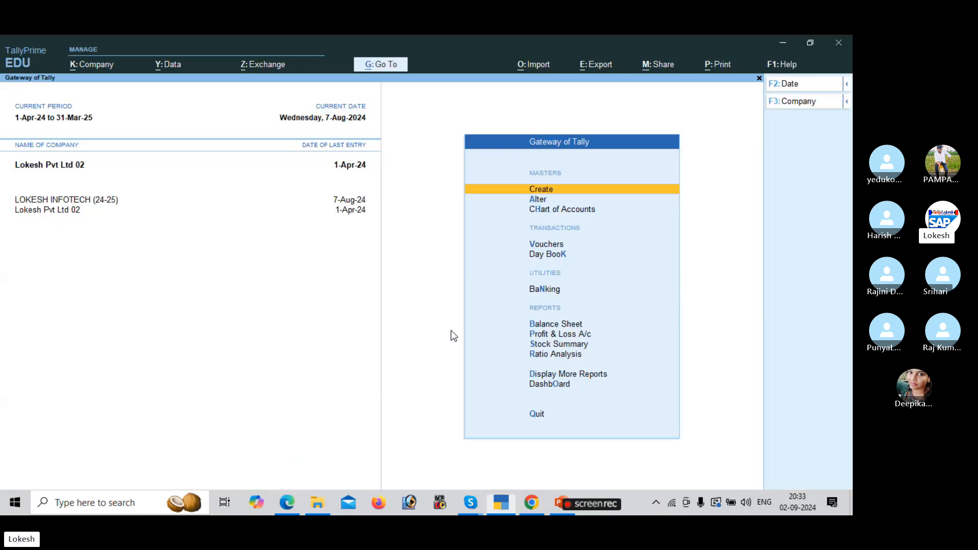
Start Purchase voucher No. 2 dated 1-Aug-24 and move to the party account field.
key("Down")
key("Down")
key("Down")
key("Down")
key("Up")
key("Return")
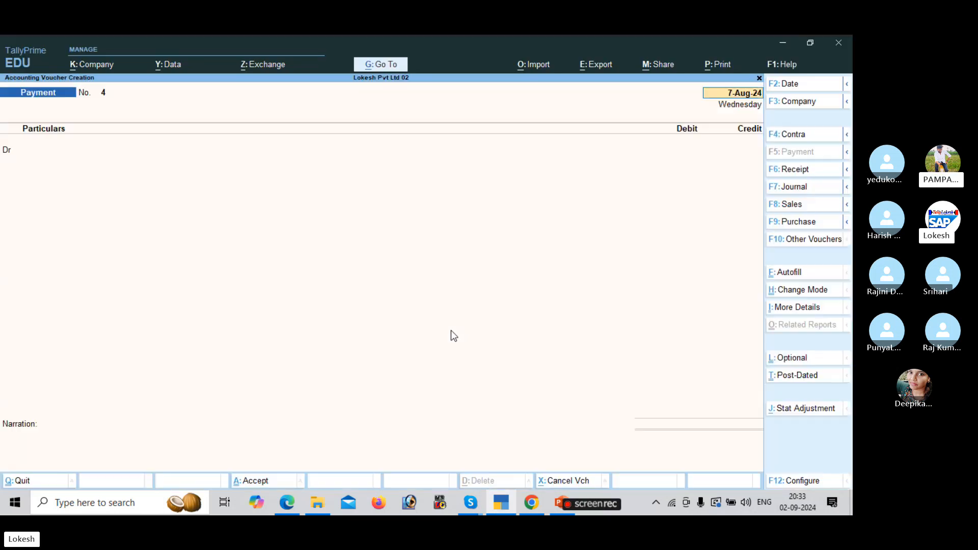
left_click(810, 227)
type("1")
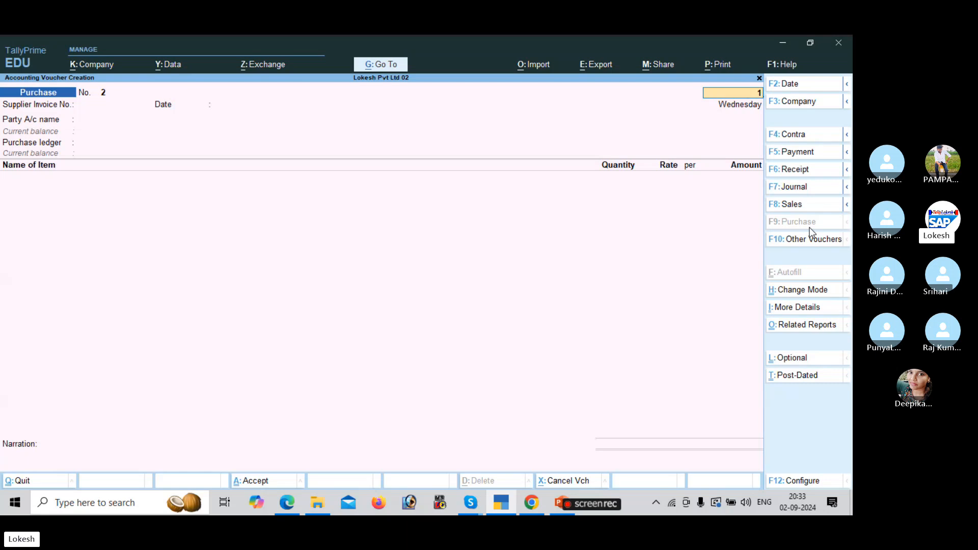
type(".1")
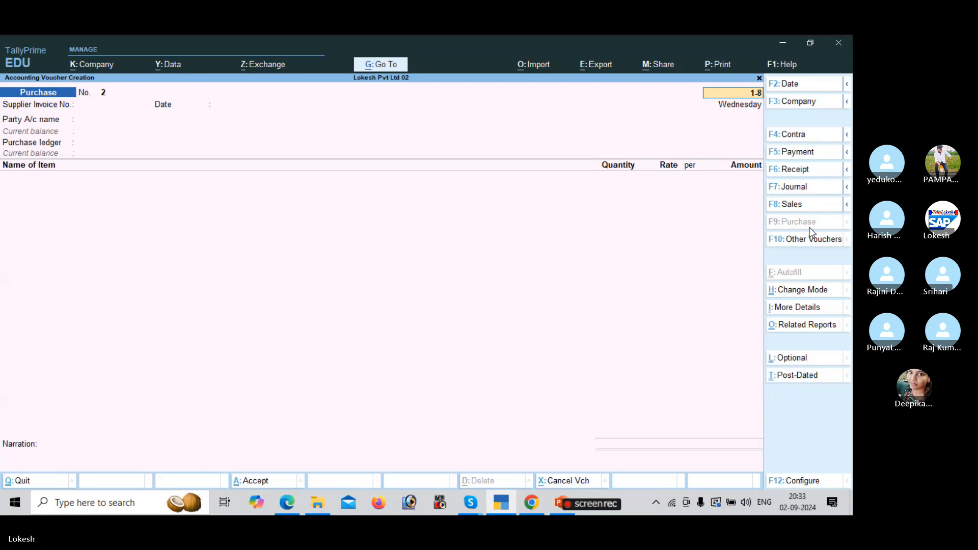
key("Return")
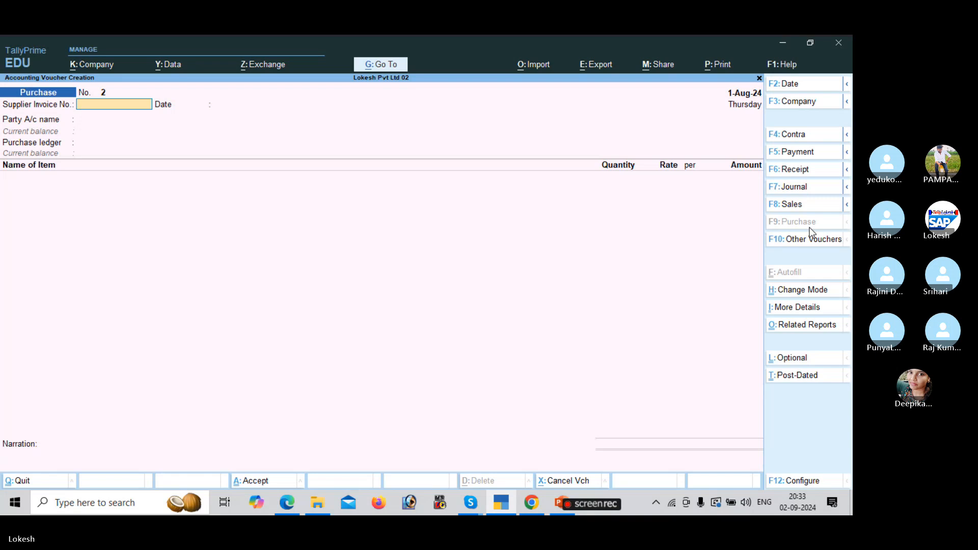
key("Return")
key("Return")
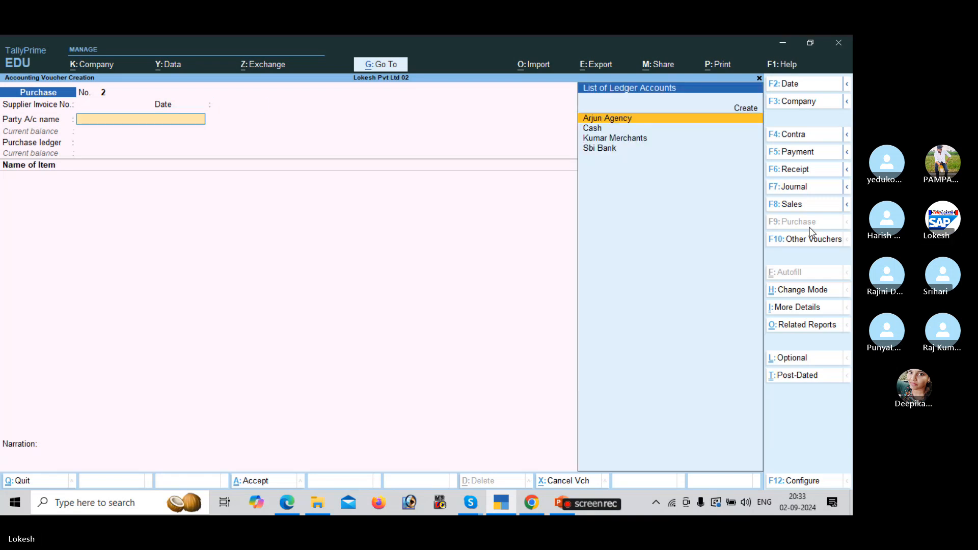
Create a new party ledger named Pallavi Computer Store under Sundry Creditors.
key("alt+c")
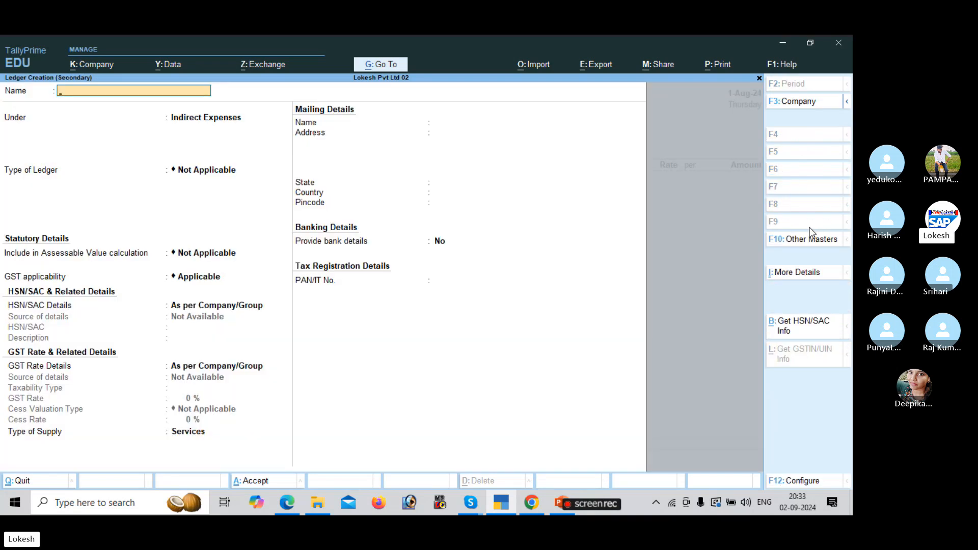
key("alt+Tab")
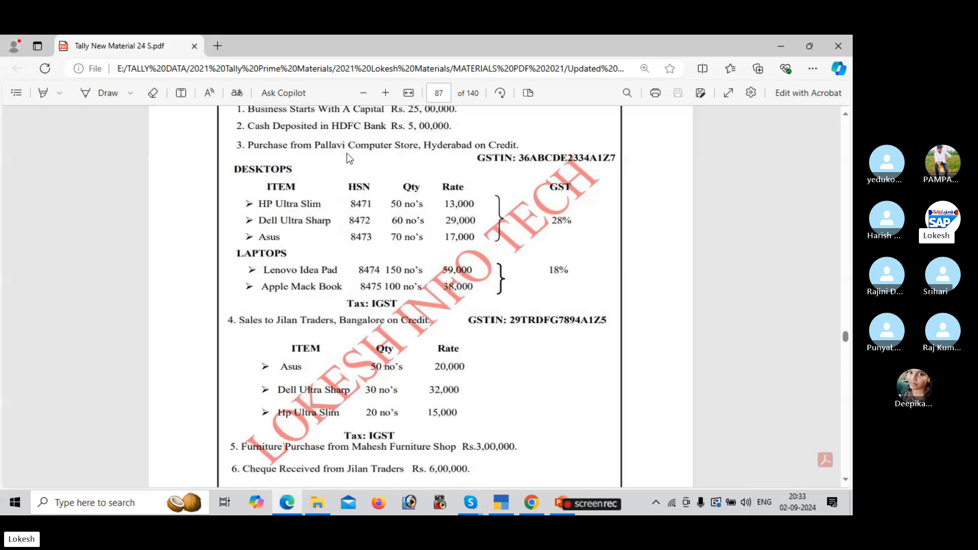
key("alt+Tab")
type("Pallavi Cp")
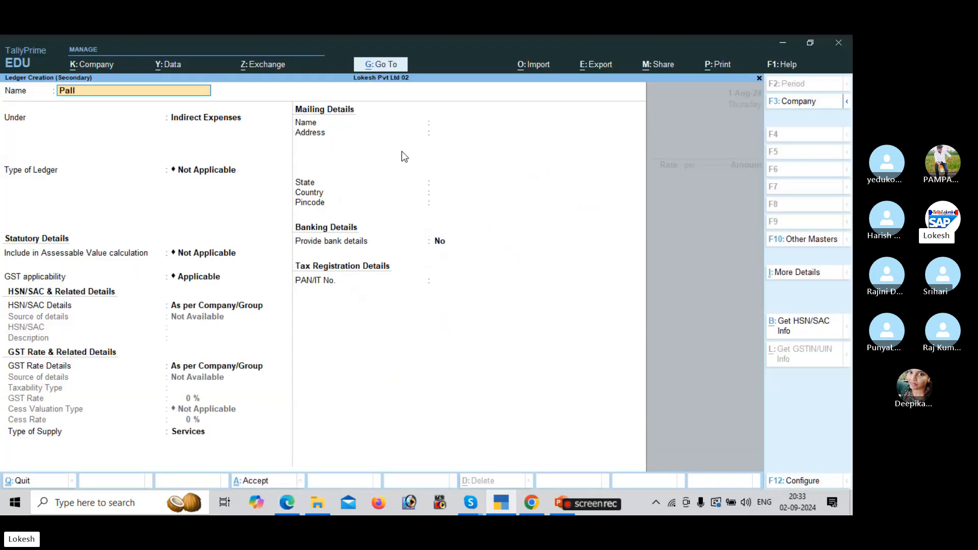
key("BackSpace")
key("BackSpace")
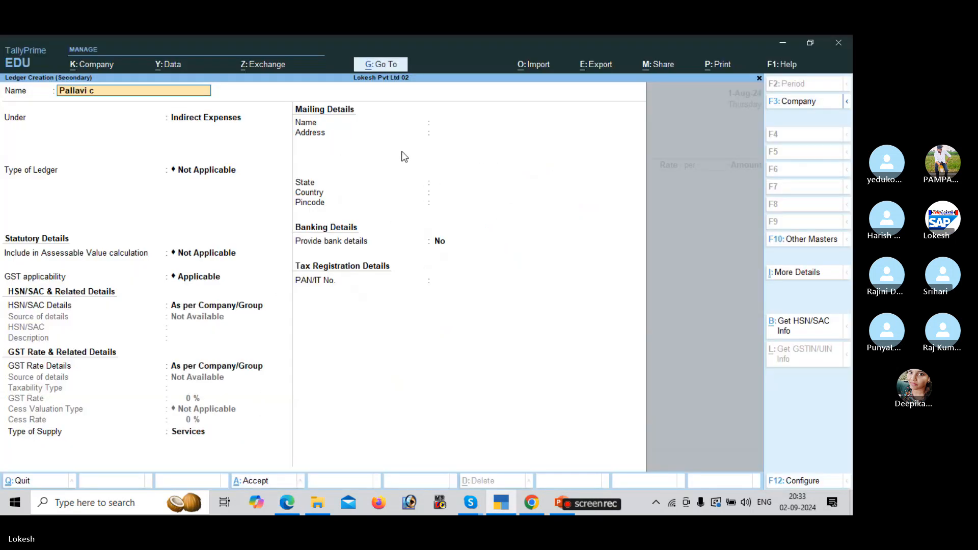
type("Computer Store")
key("Return")
type("Sun")
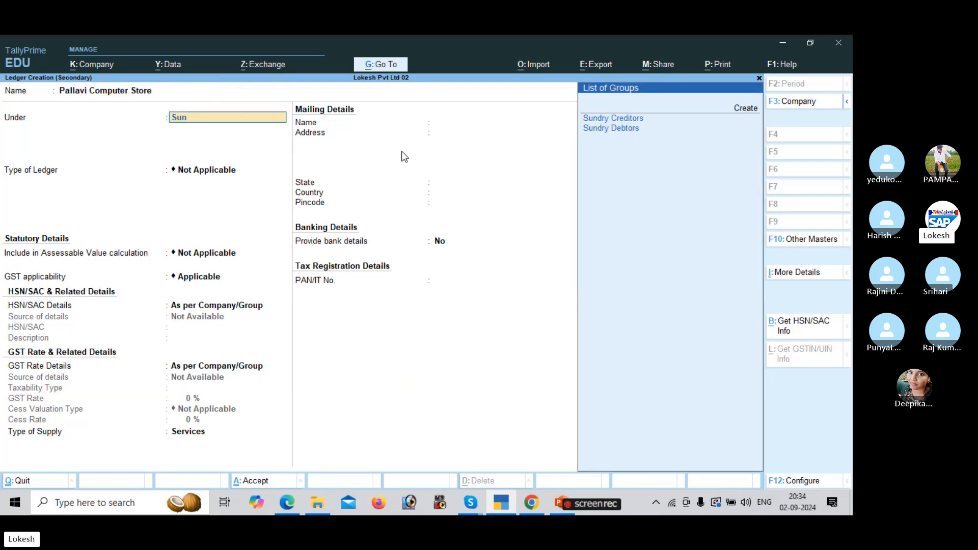
key("Return")
Set the ledger's state to Telangana and GSTIN/UIN to 36, then save it.
key("Return")
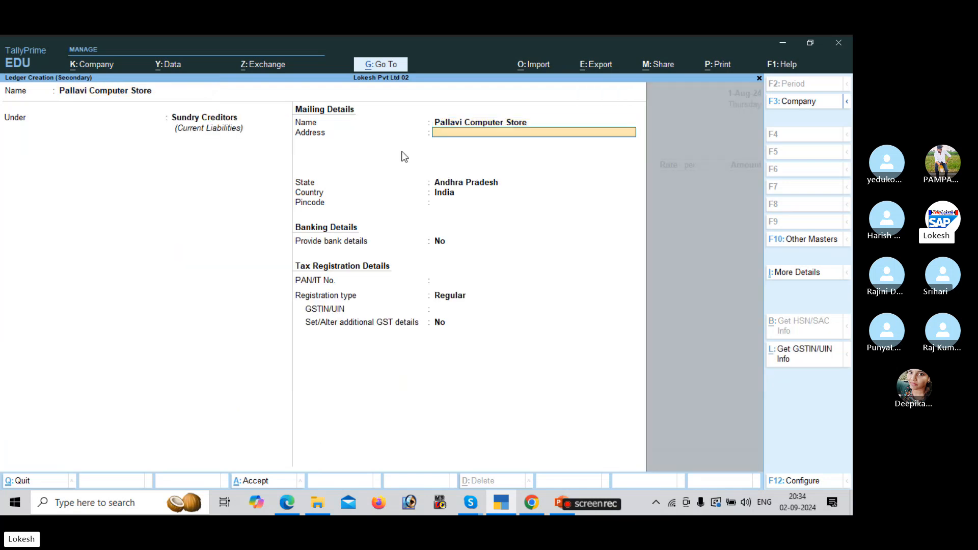
key("Return")
key("alt+Tab")
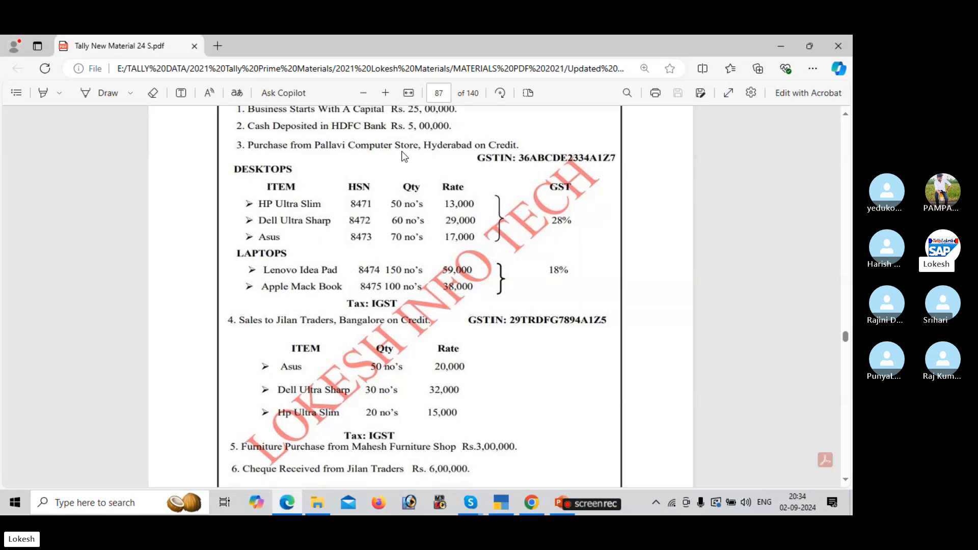
scroll(404, 157, "up", 2)
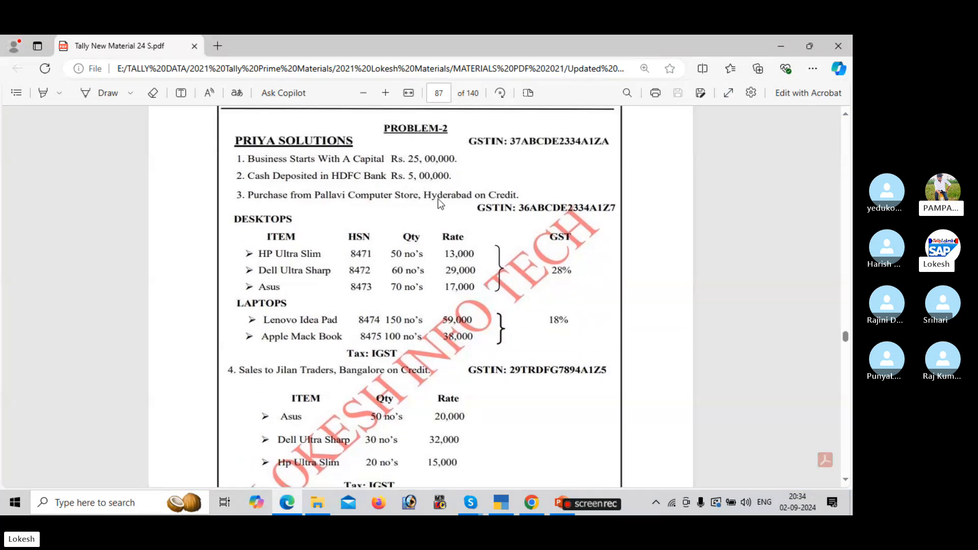
key("alt+Tab")
type("T")
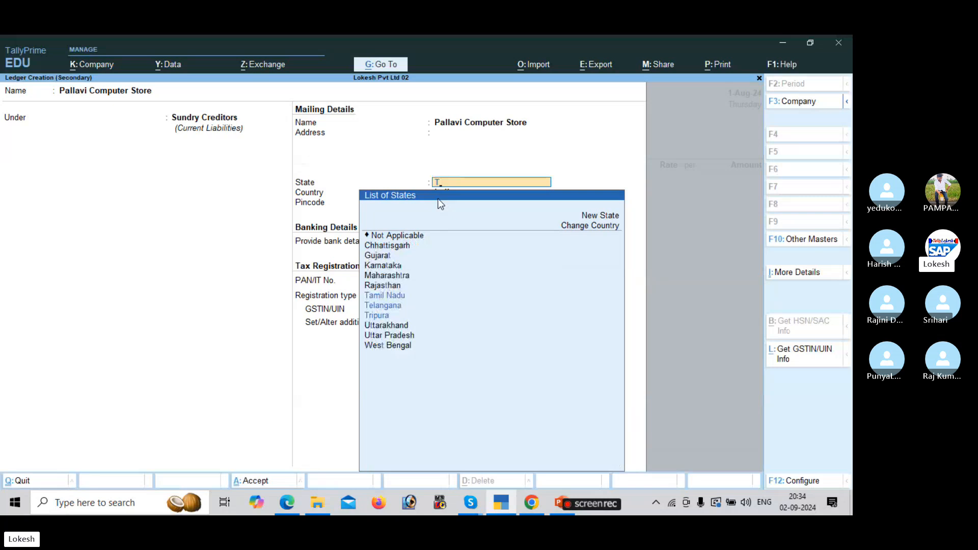
key("Down")
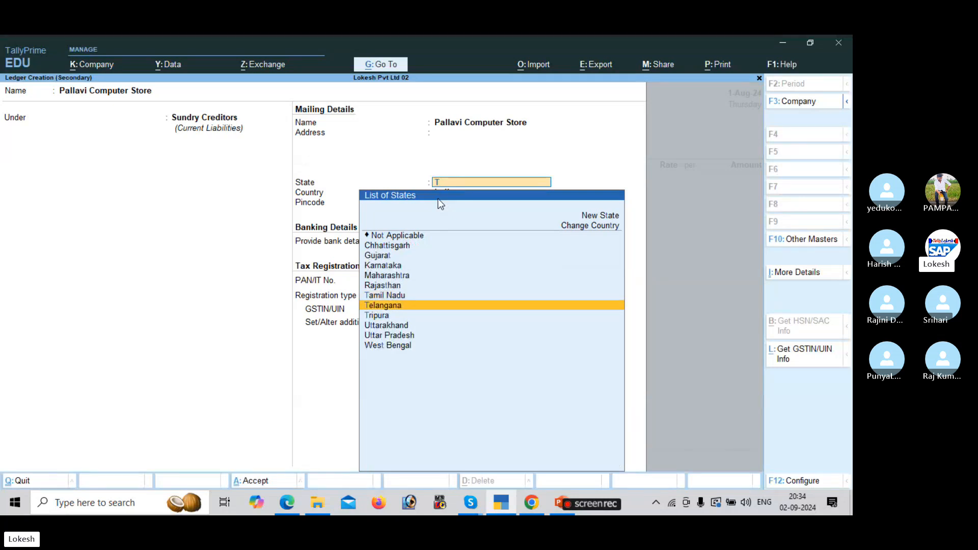
key("Return")
key("Return")
key("Return")
key("Return")
key("Return")
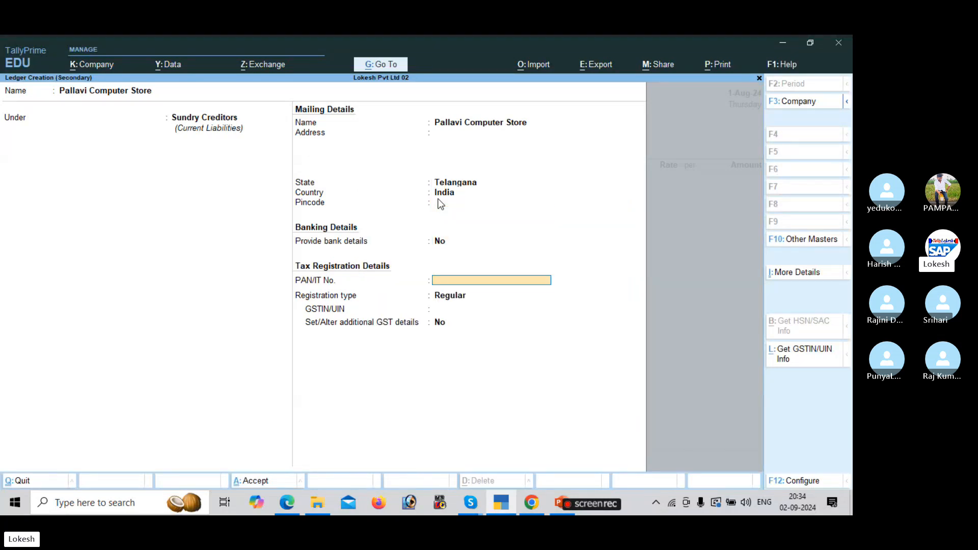
key("alt+Tab")
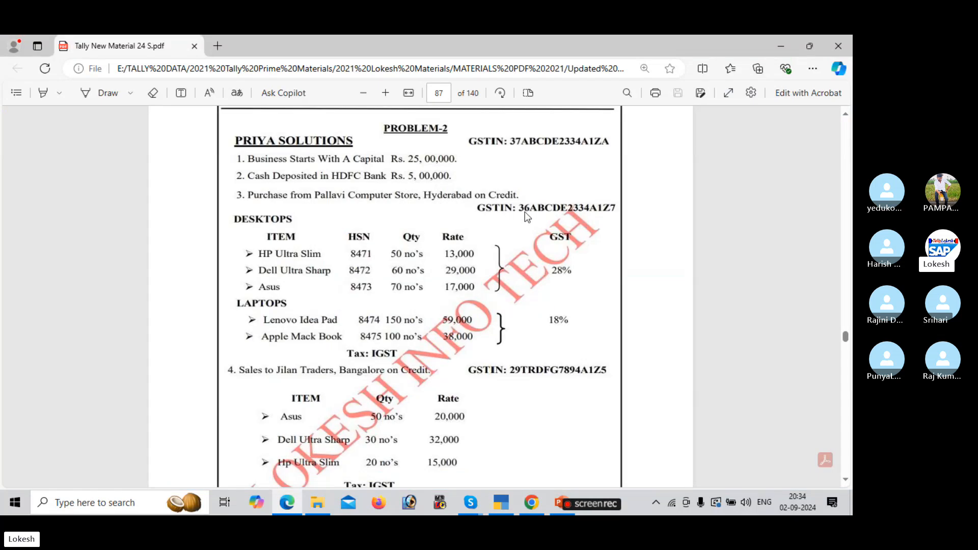
key("alt+Tab")
type("36")
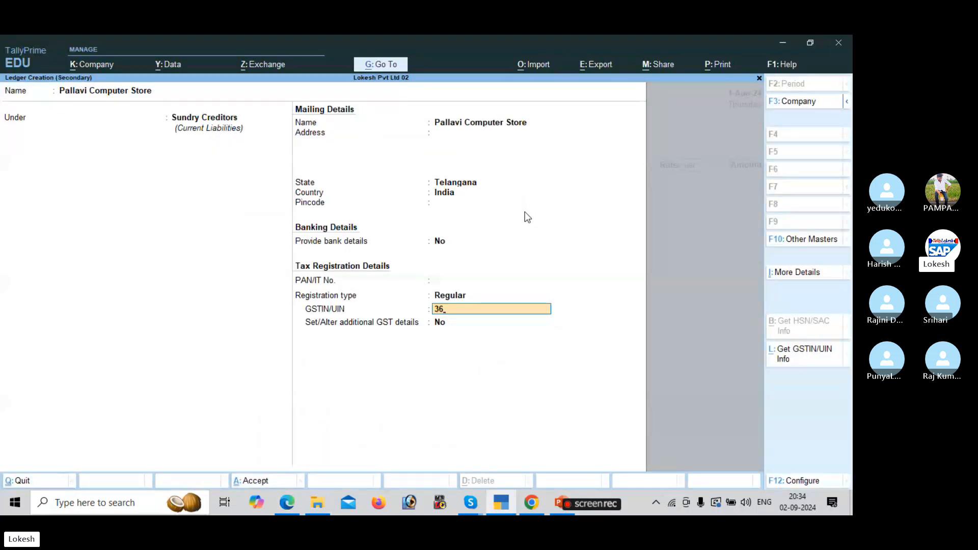
key("Return")
key("Return")
key("Return")
key("Return")
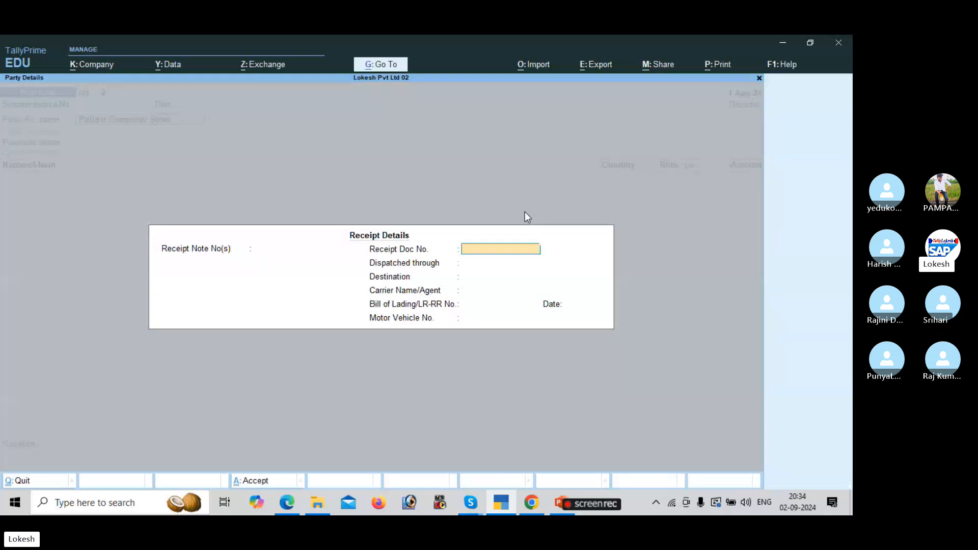
key("Return")
key("Return")
key("Return")
key("Return")
key("Return")
key("Return")
key("Return")
key("Return")
key("Return")
key("Return")
key("Return")
key("Return")
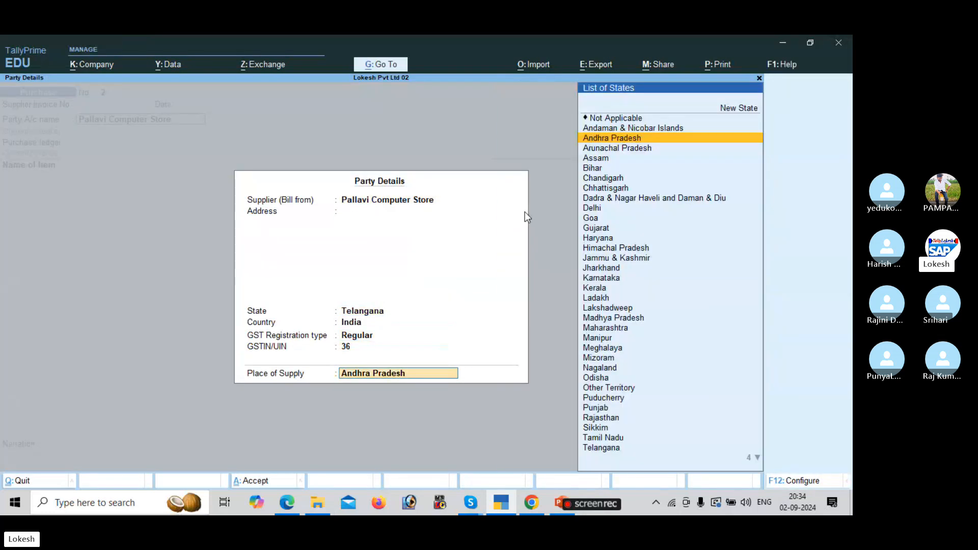
Accept Andhra Pradesh as the place of supply for the Pallavi Computer Store purchase.
key("Return")
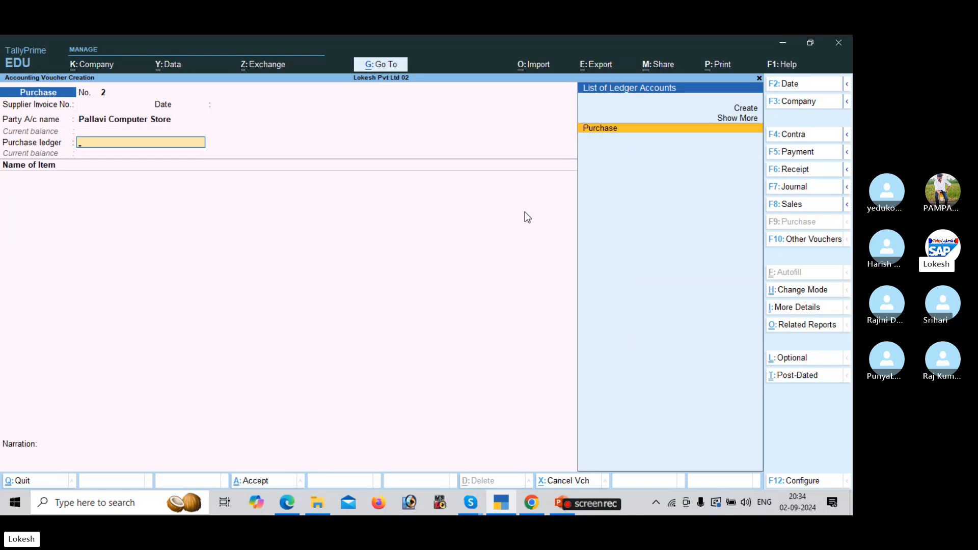
Create a Purchase IGST ledger under Purchase Accounts with Goods as the type of supply.
key("alt+c")
type("Pur")
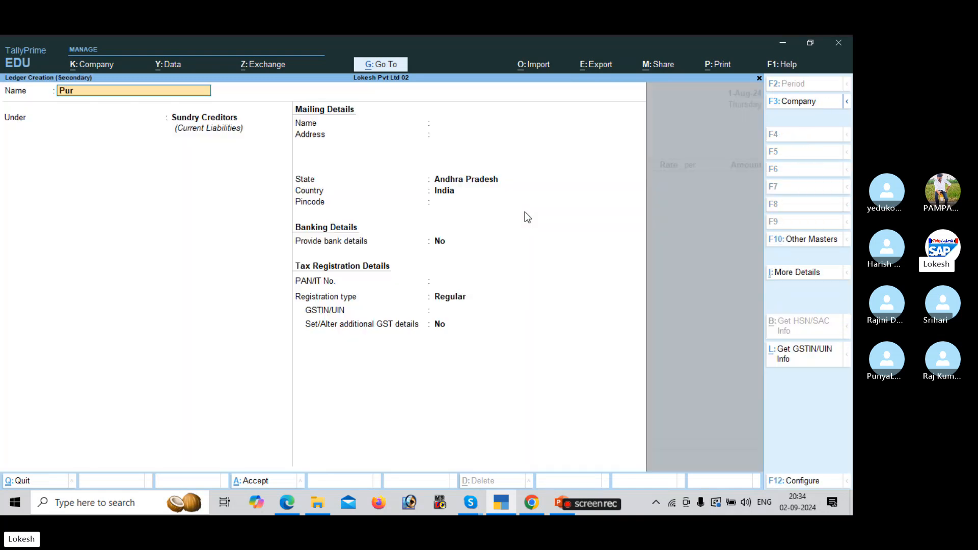
type("chase IGST")
key("Return")
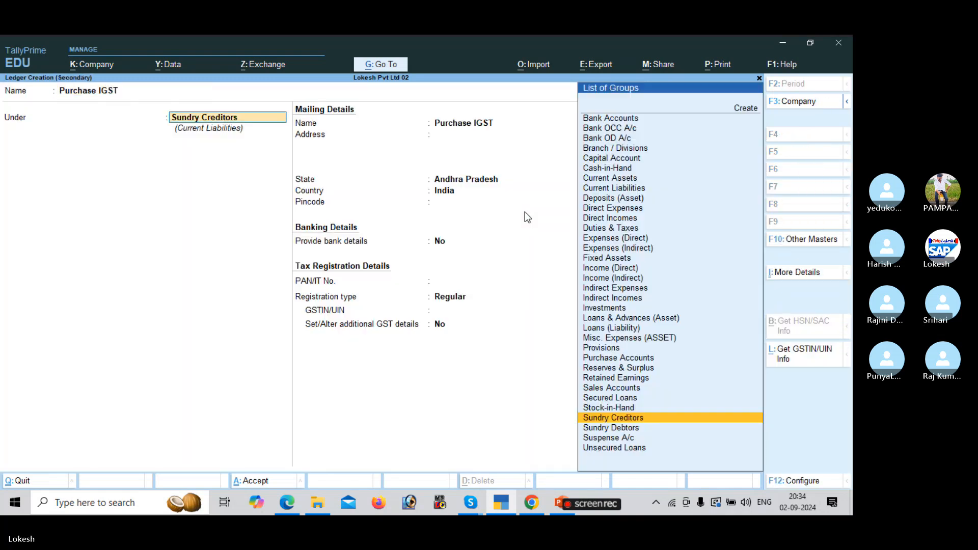
type("PU")
key("Return")
key("Return")
key("Return")
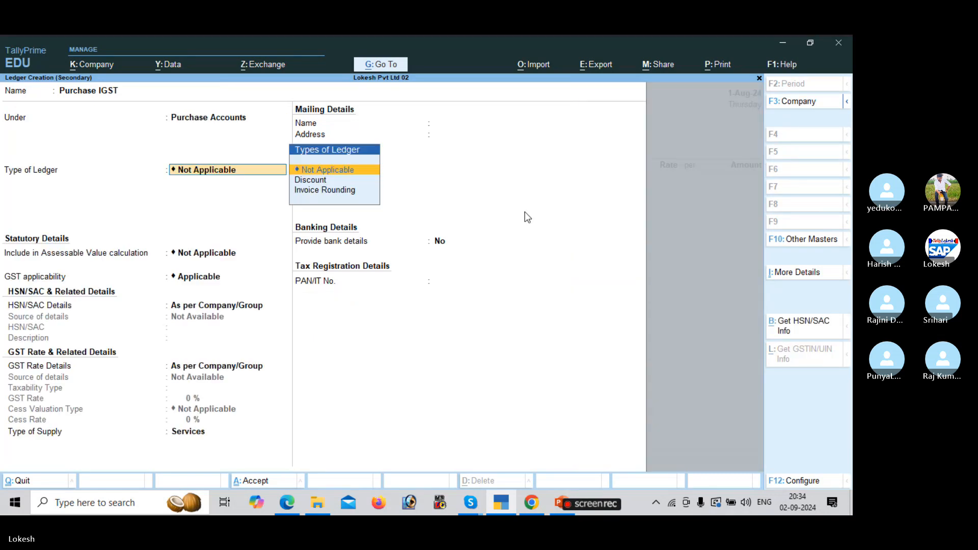
key("Return")
key("Return")
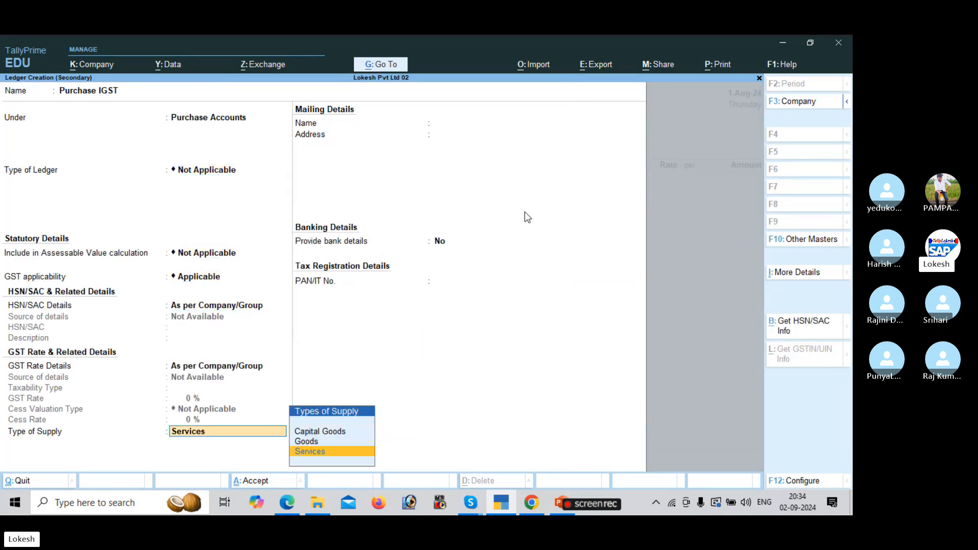
type("g")
key("Return")
key("Return")
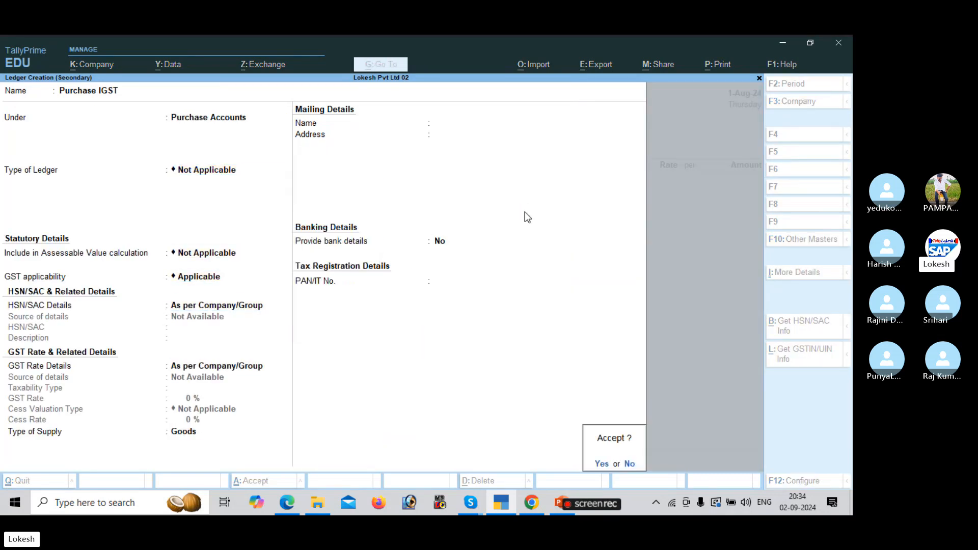
key("Return")
key("alt+Tab")
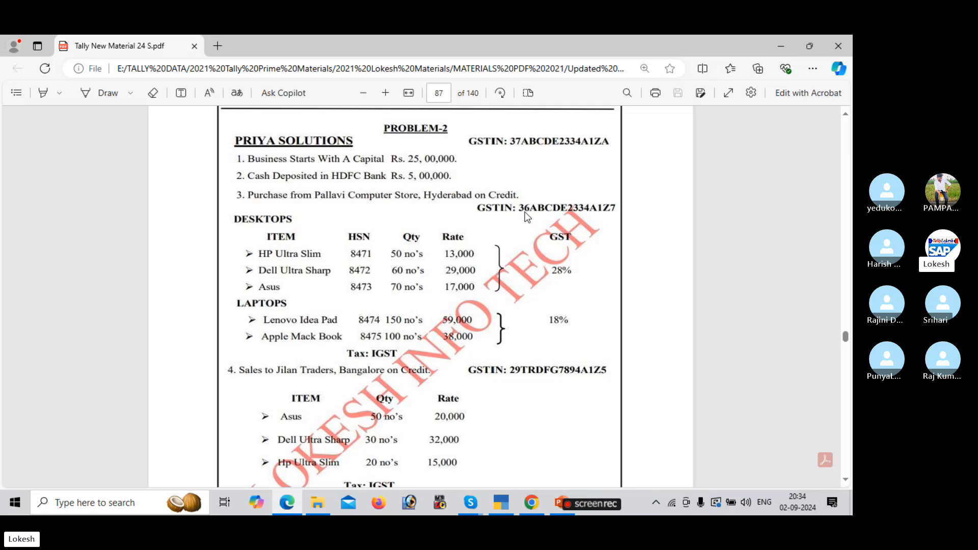
key("alt+Tab")
Create stock item HP Ultra Slim inside a new Desktops stock group.
key("alt+c")
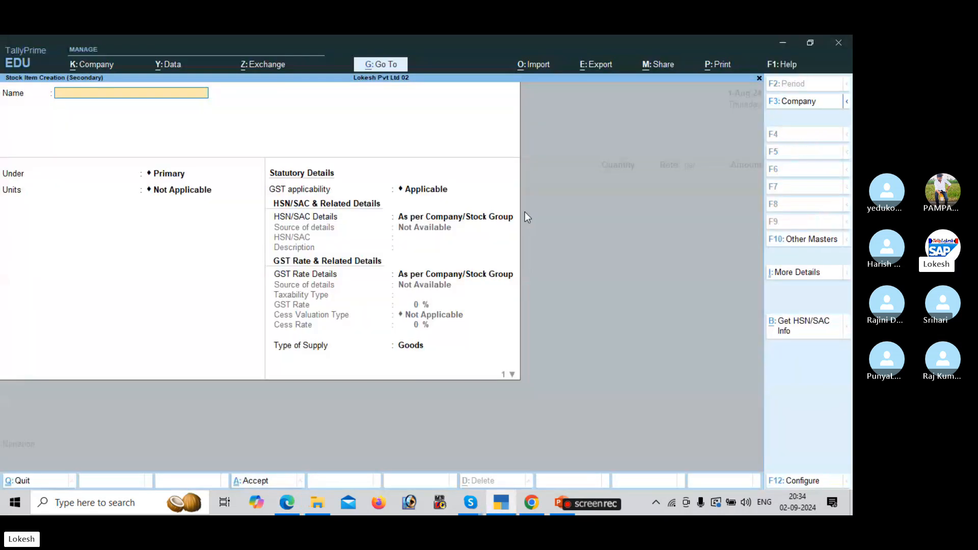
key("alt+Tab")
key("alt+Tab")
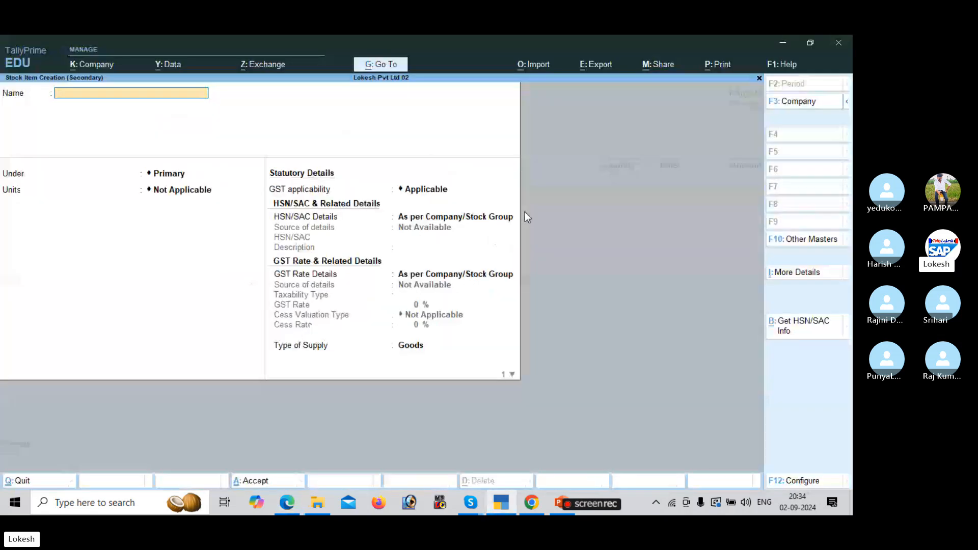
type("H")
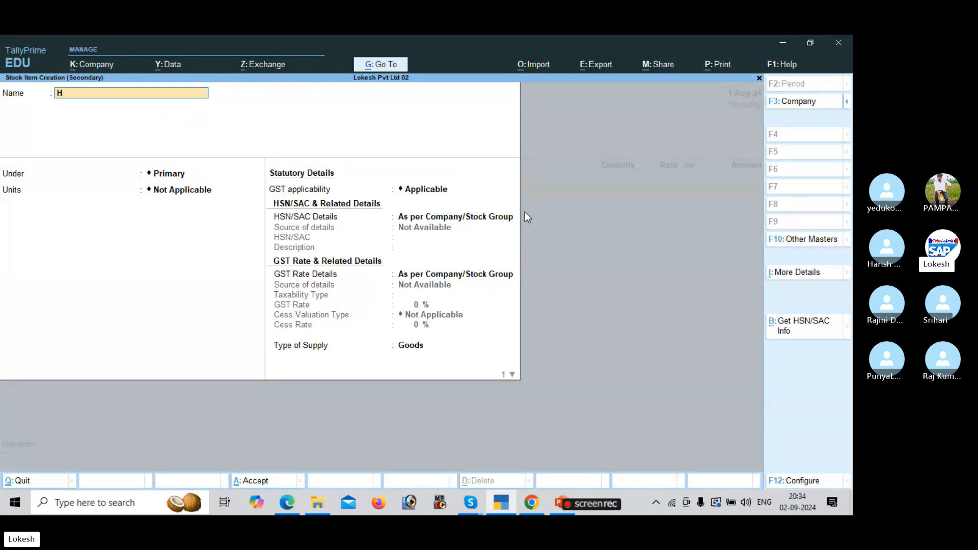
type("P Ul")
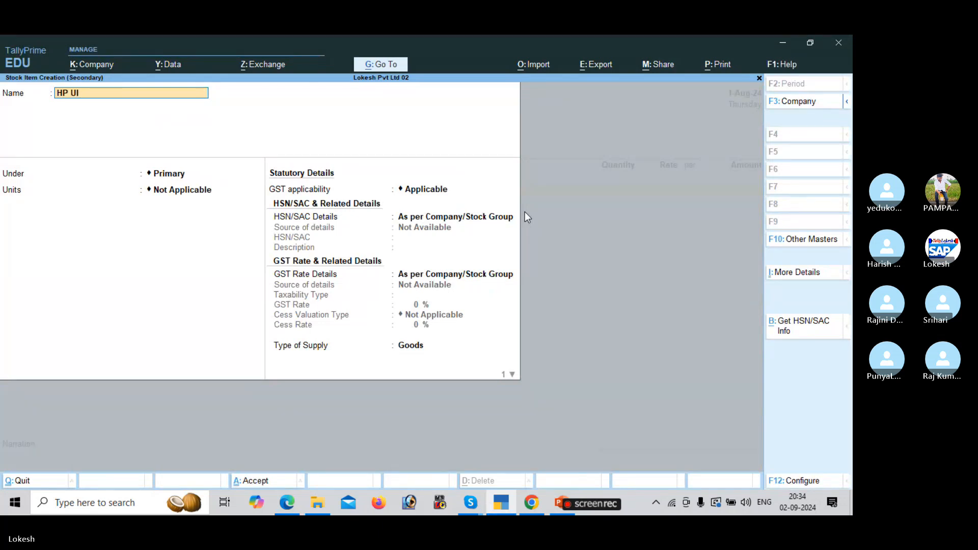
type("tra SI")
type("im")
key("Return")
key("alt+c")
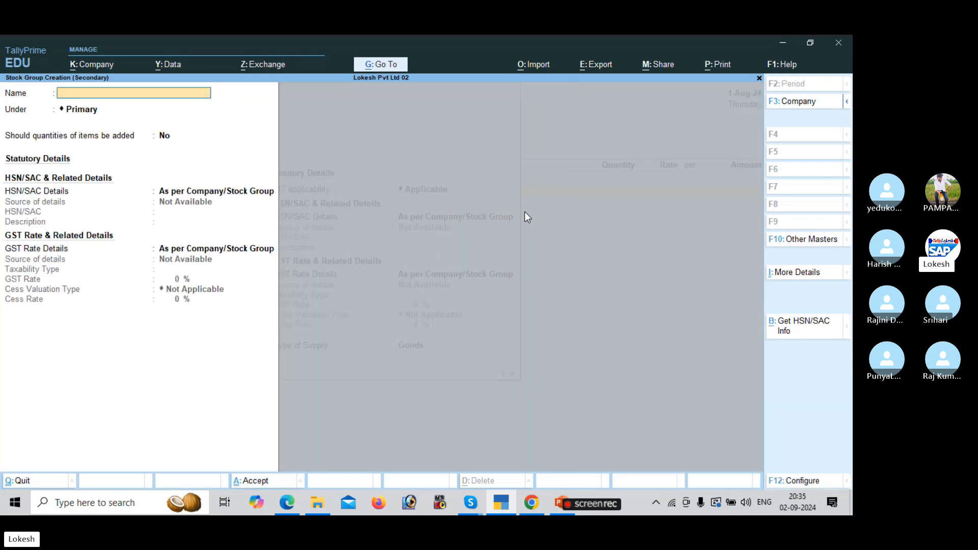
key("alt+Tab")
key("alt+Tab")
type("Desktops")
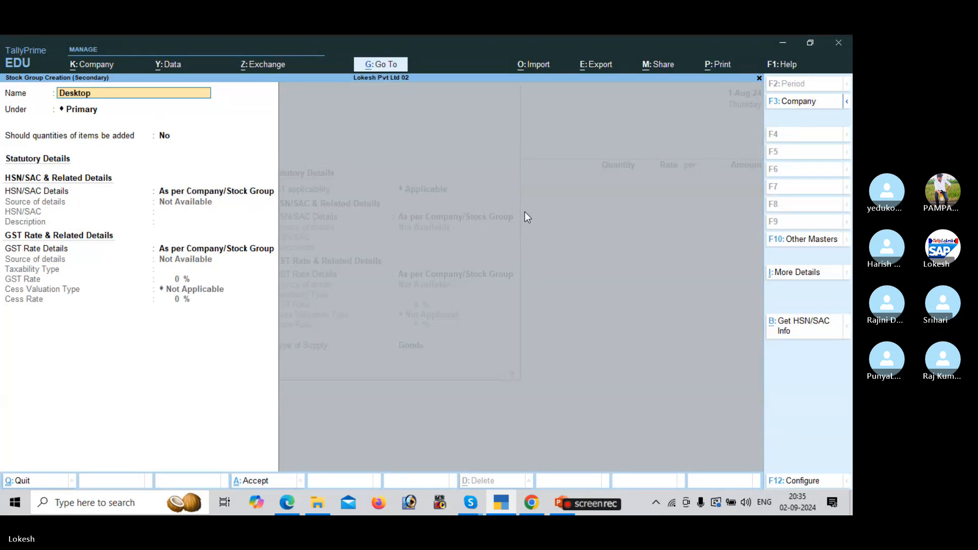
key("Return")
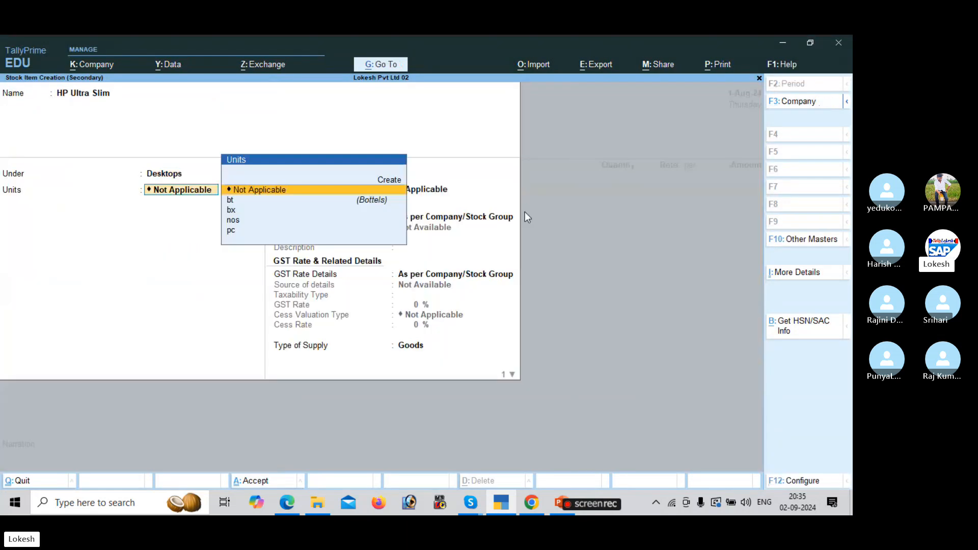
key("alt+Tab")
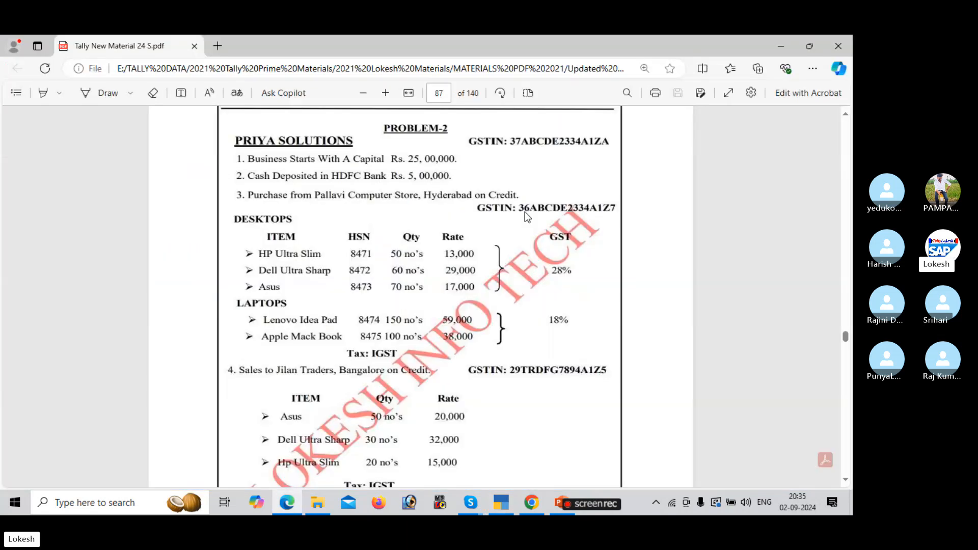
key("alt+Tab")
Give HP Ultra Slim the unit nos, HSN 8471 and a taxable 28% GST rate.
key("Down")
key("Down")
key("Return")
key("Return")
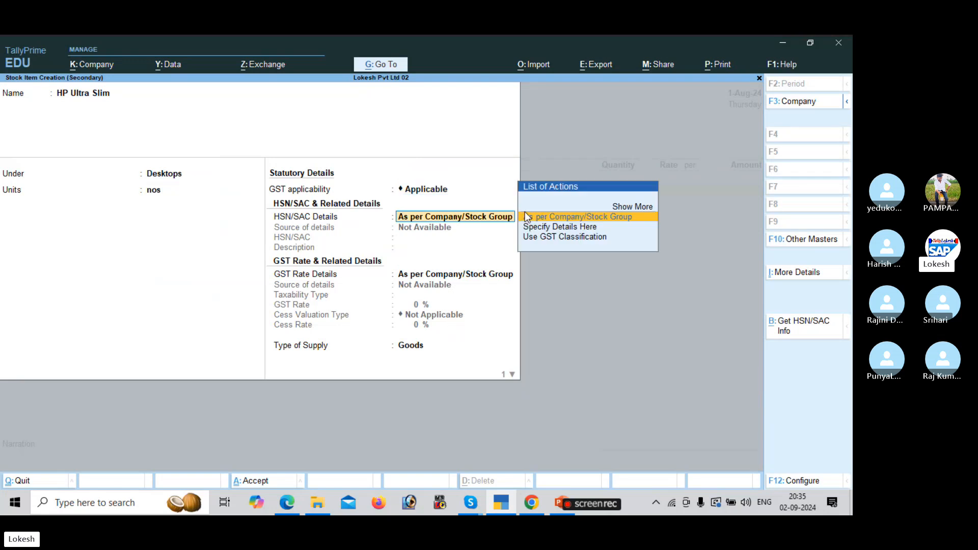
key("Down")
key("Return")
key("alt+Tab")
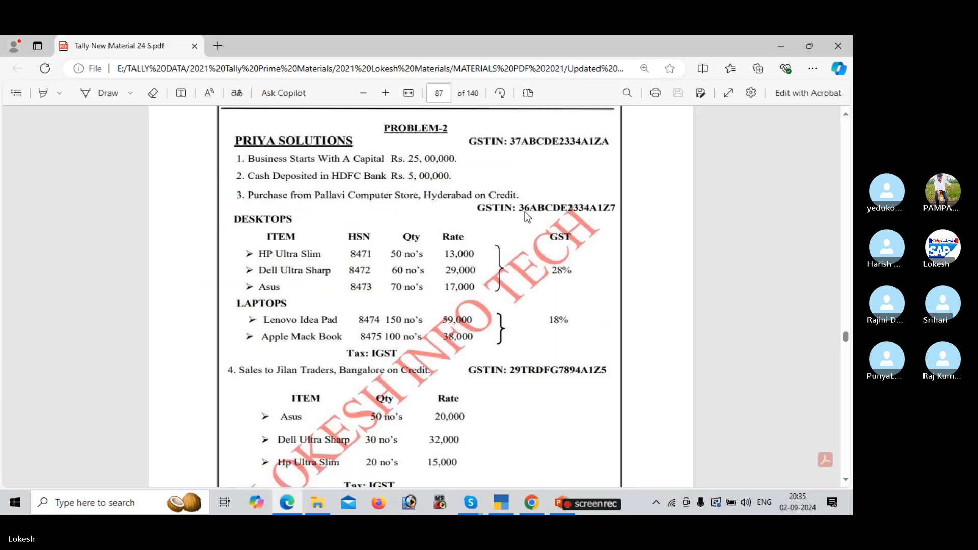
key("alt+Tab")
type("8471")
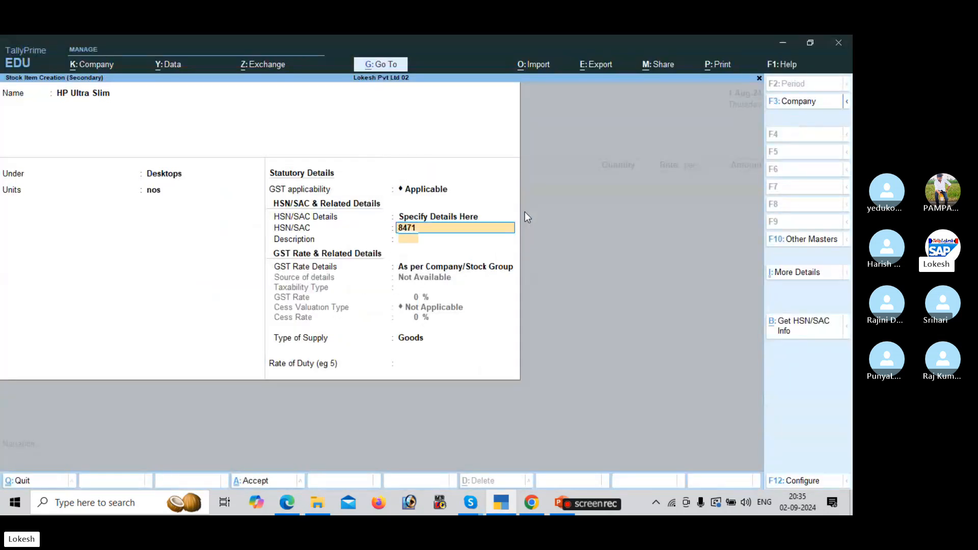
key("Return")
key("Return")
key("Down")
key("Return")
key("Return")
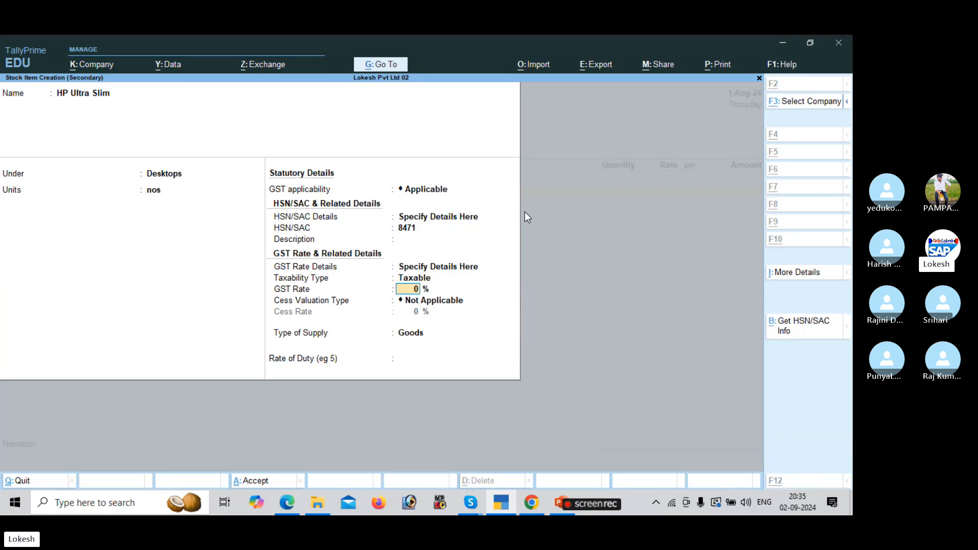
key("alt+Tab")
key("alt+Tab")
type("28")
key("Return")
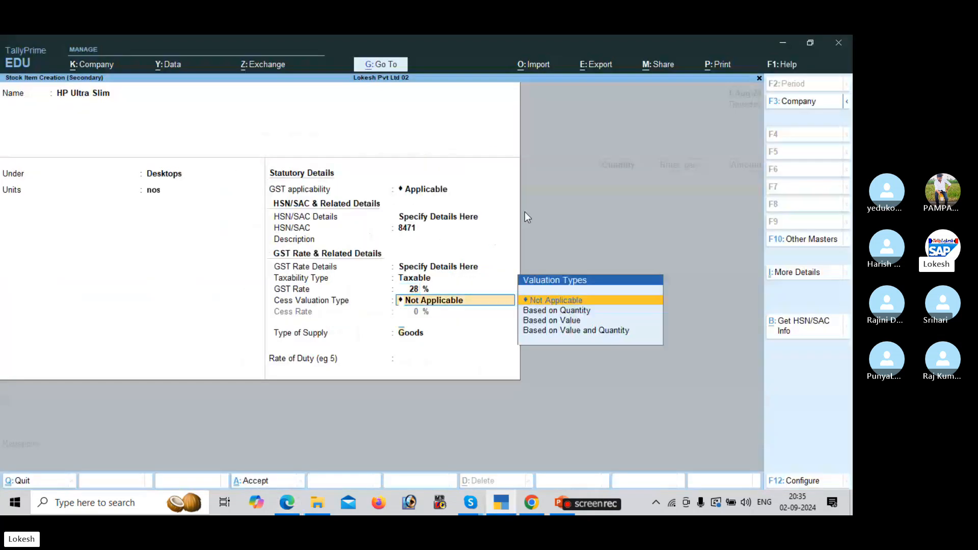
key("Return")
key("Return")
key("Return")
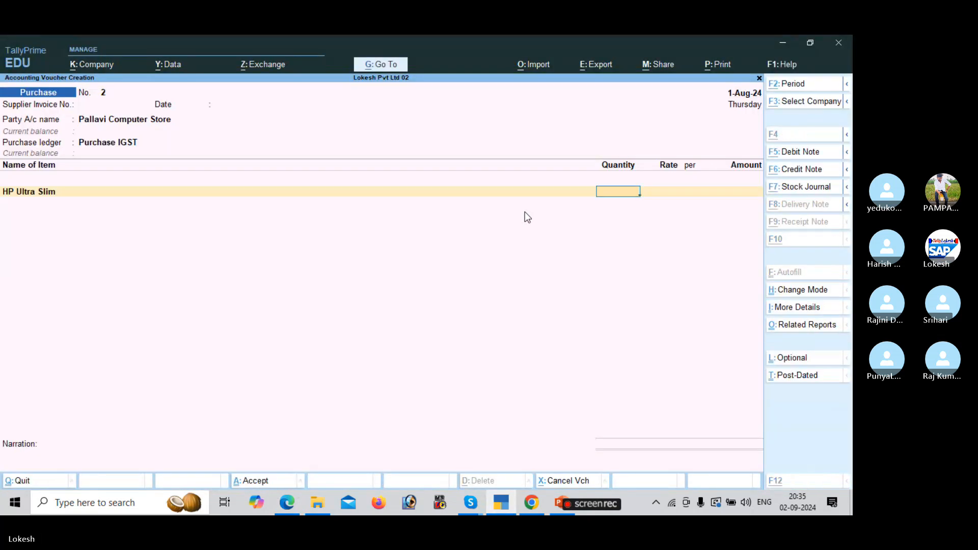
Enter 50 nos of HP Ultra Slim at 13,000 each, totalling 6,50,000.00.
key("alt+Tab")
key("alt+Tab")
type("50")
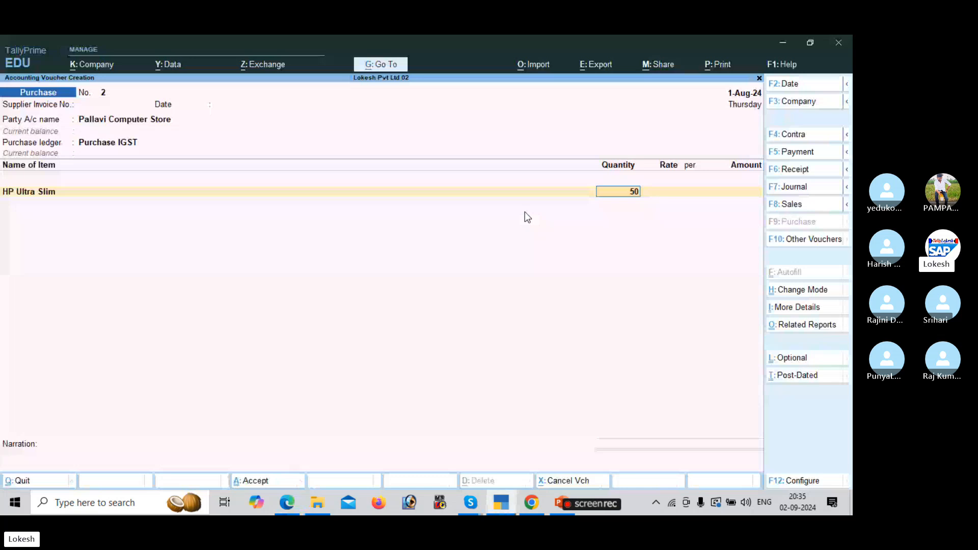
key("Return")
key("alt+Tab")
key("alt+Tab")
type("13000")
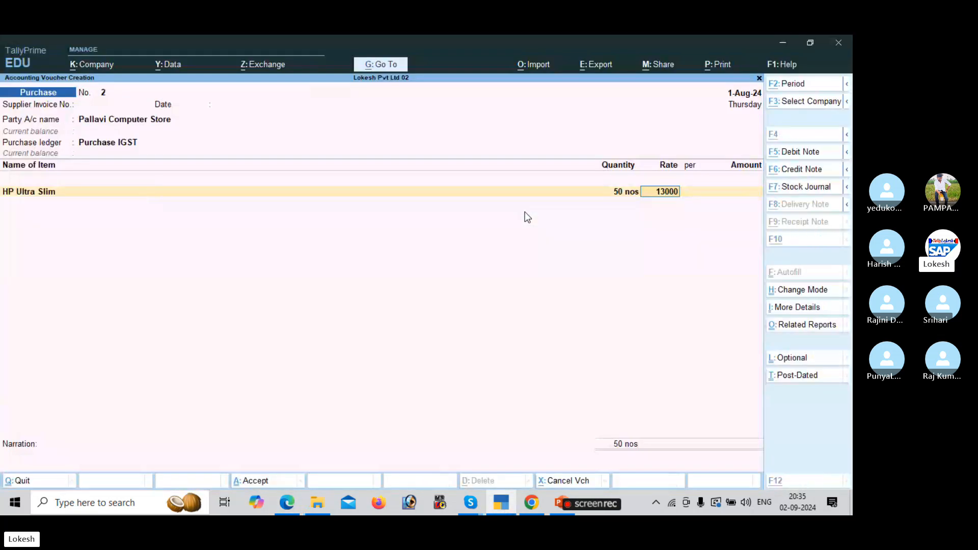
key("alt+Tab")
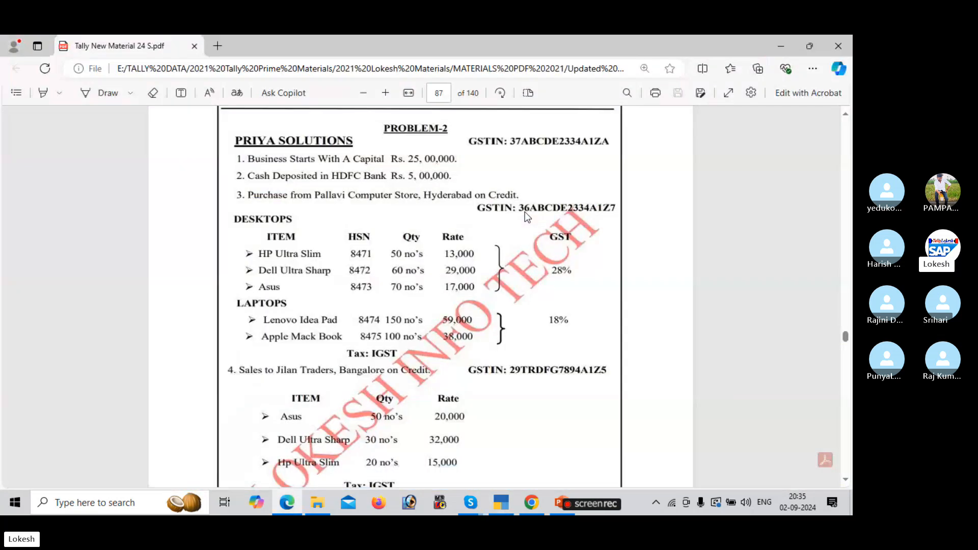
key("alt+Tab")
key("Return")
key("Return")
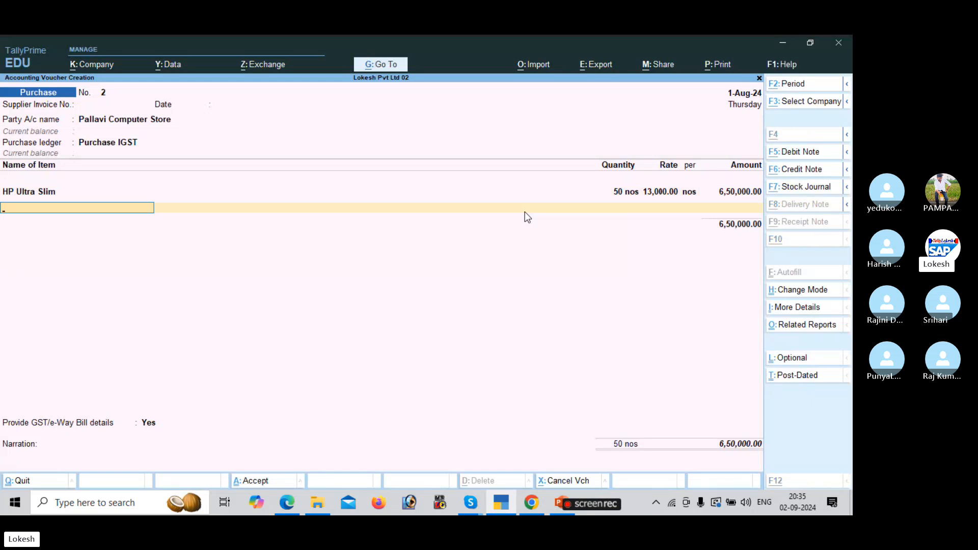
Start a new stock item for the Dell Ultra Sharp desktop.
key("alt+c")
key("alt+Tab")
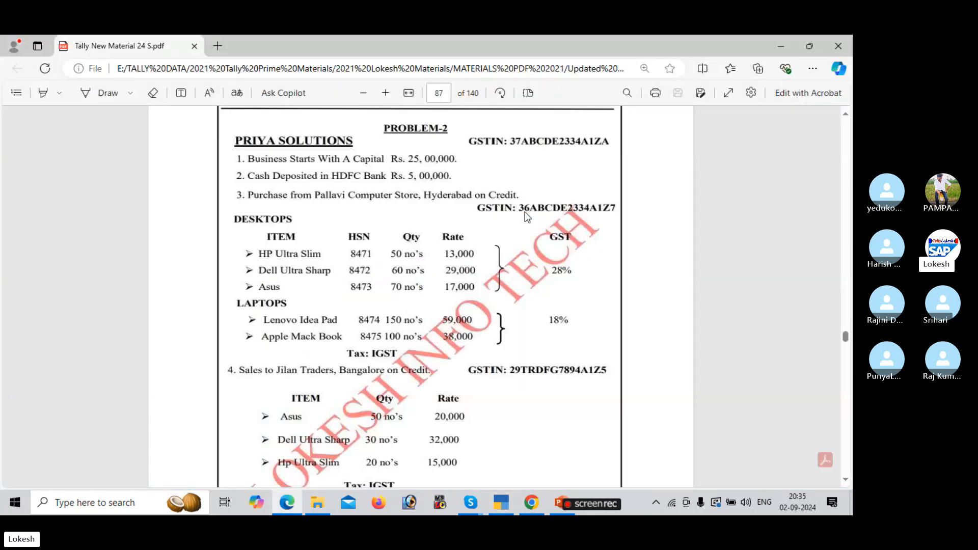
key("alt+Tab")
type("Dell")
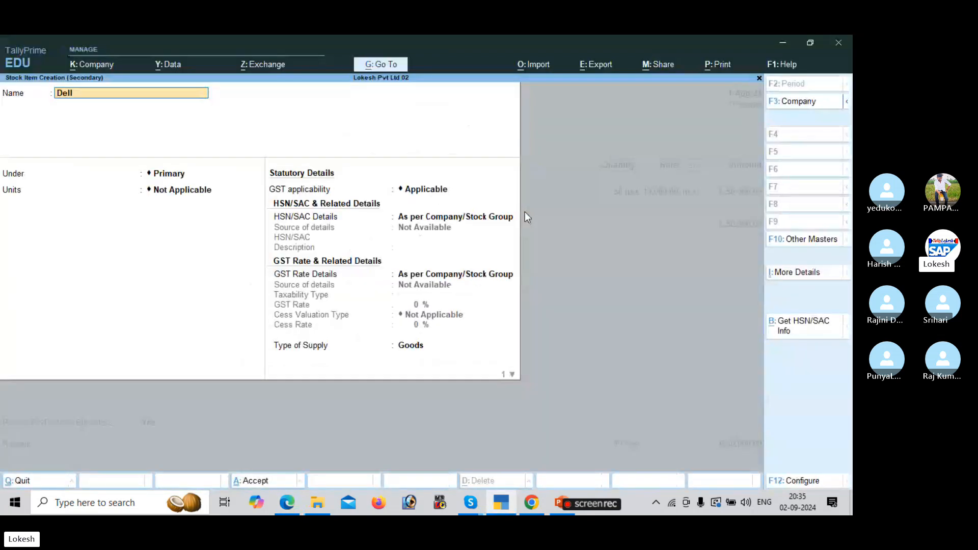
type(" Ultra S")
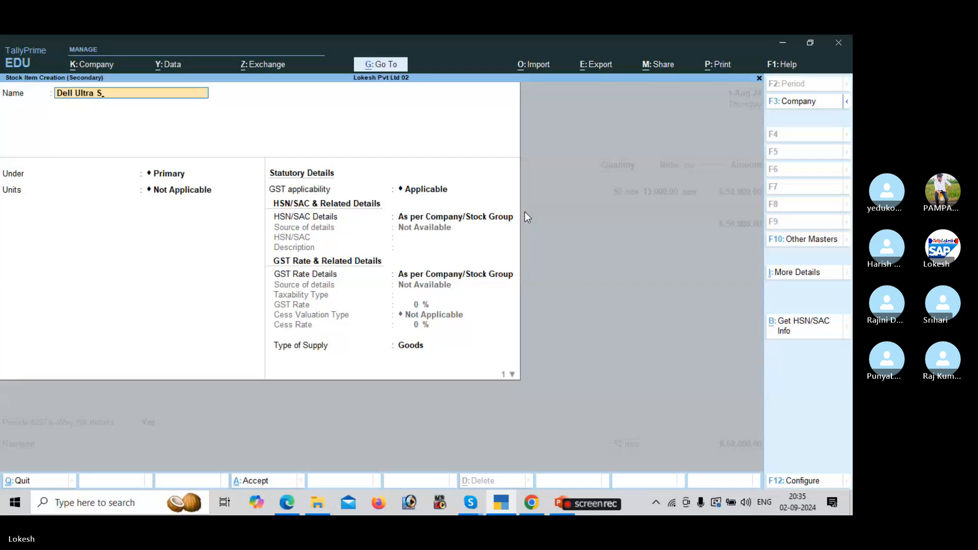
Name the item Dell Ultra Sharp, under Desktops, measured in nos.
key("alt+Tab")
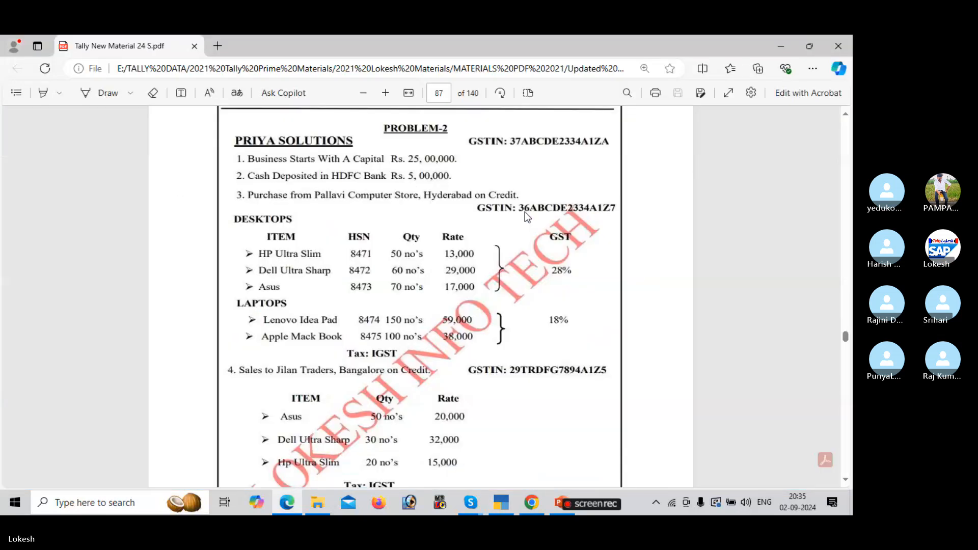
key("alt+Tab")
type("harp")
key("Return")
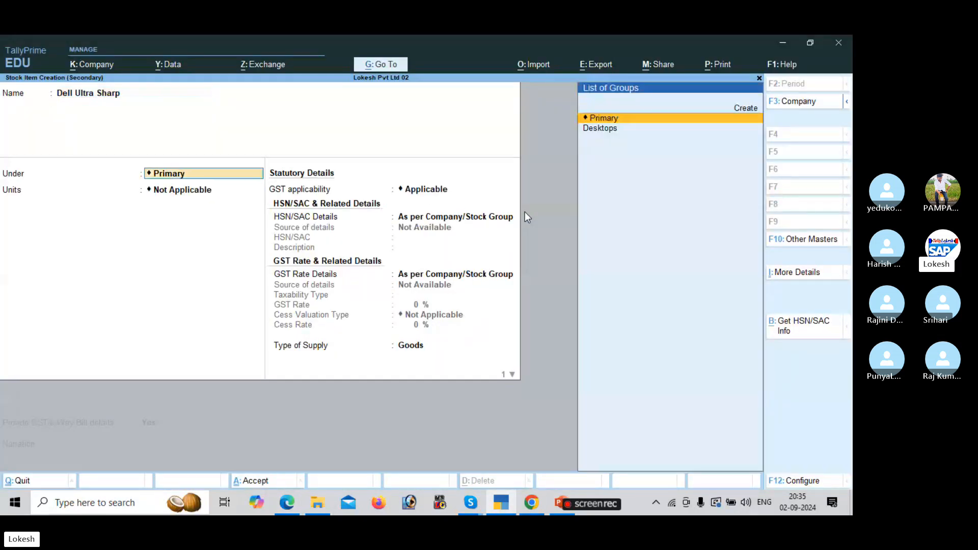
key("Down")
key("Return")
type("nos")
key("Return")
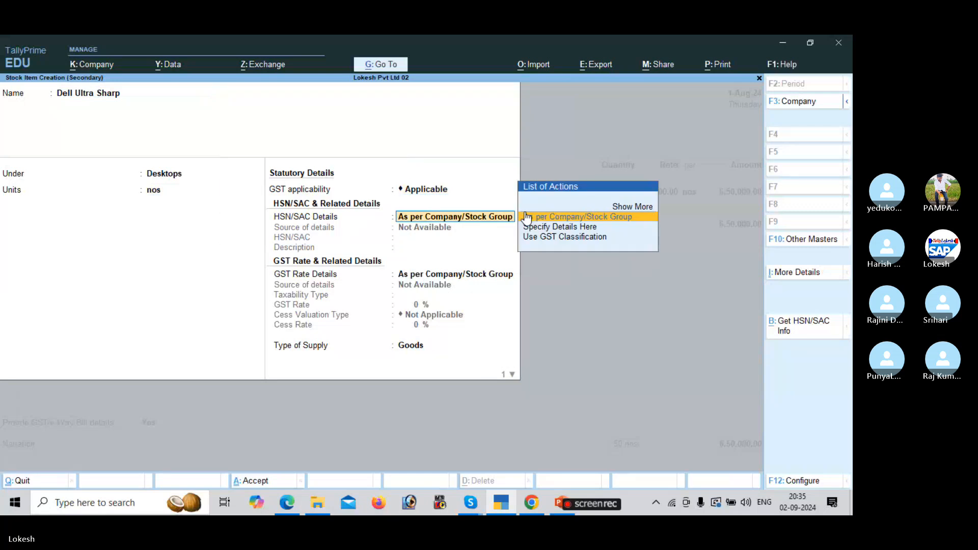
Enter HSN 8472 and specify taxable GST rate details for Dell Ultra Sharp.
key("Down")
key("Return")
key("alt+Tab")
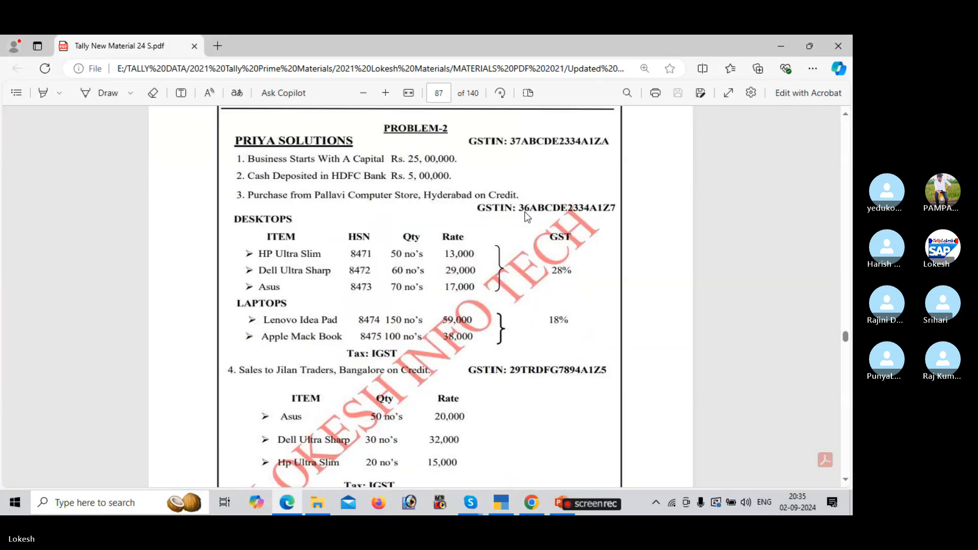
key("alt+Tab")
type("60")
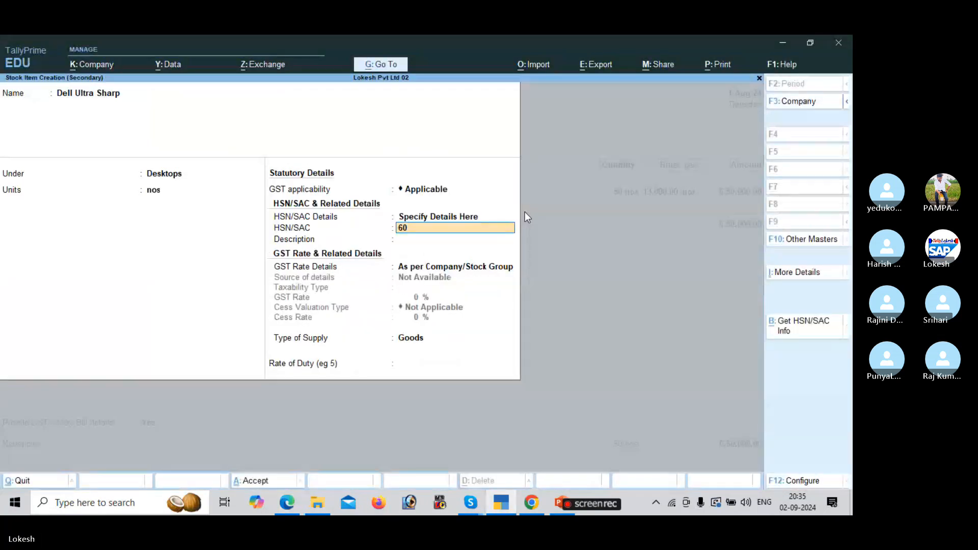
key("alt+Tab")
key("alt+Tab")
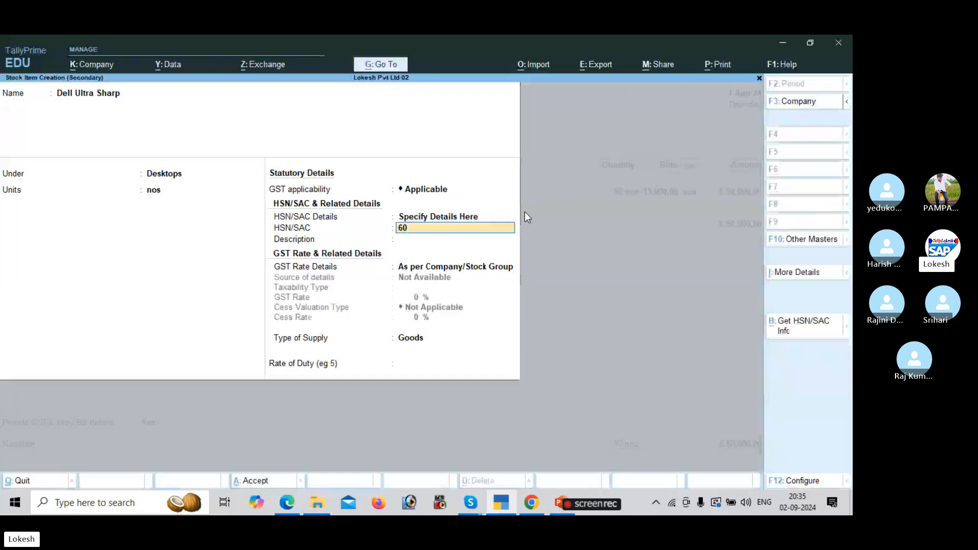
type("8472")
key("Return")
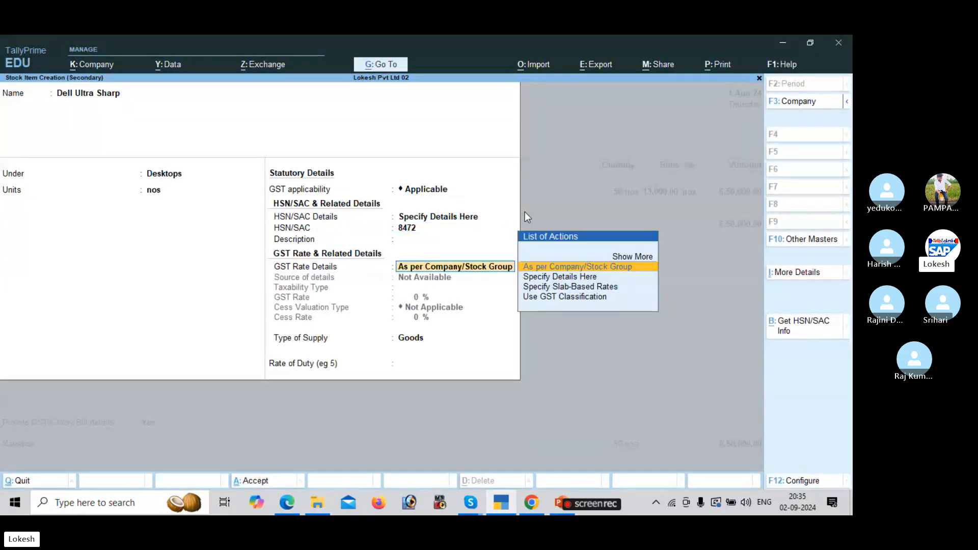
key("Down")
key("Return")
key("Return")
type("18")
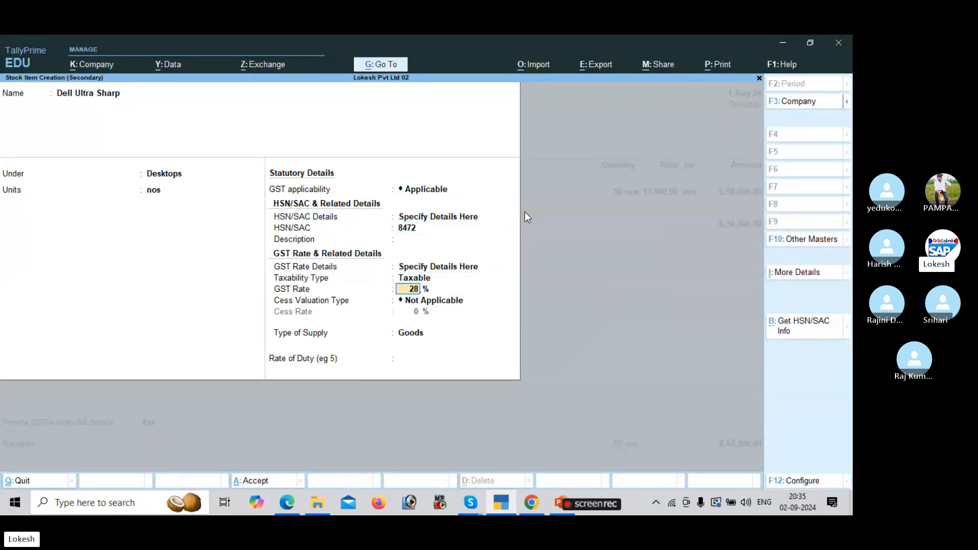
key("Return")
key("Return")
key("Return")
key("Return")
key("Return")
key("Return")
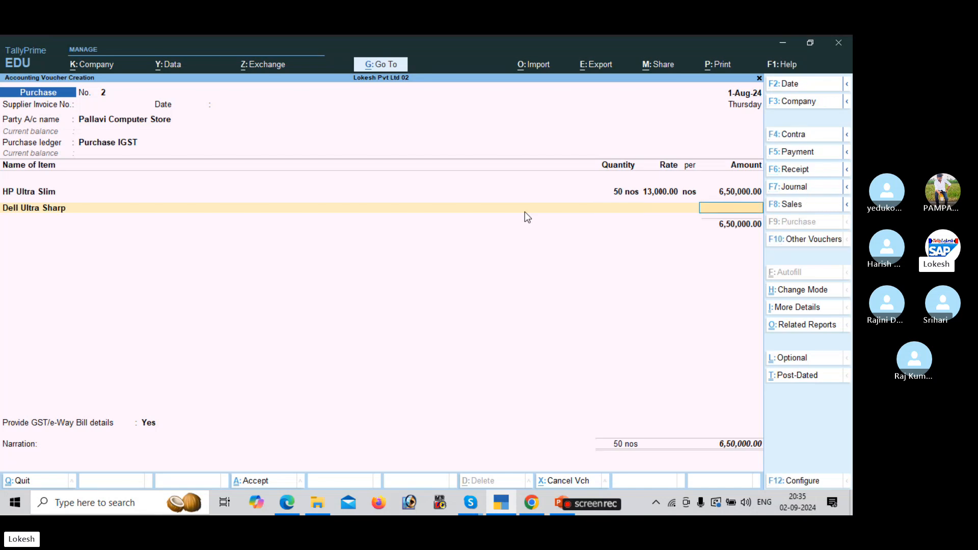
Enter 60 nos of Dell Ultra Sharp at a rate of 29,000 on the purchase voucher.
key("BackSpace")
key("alt+Tab")
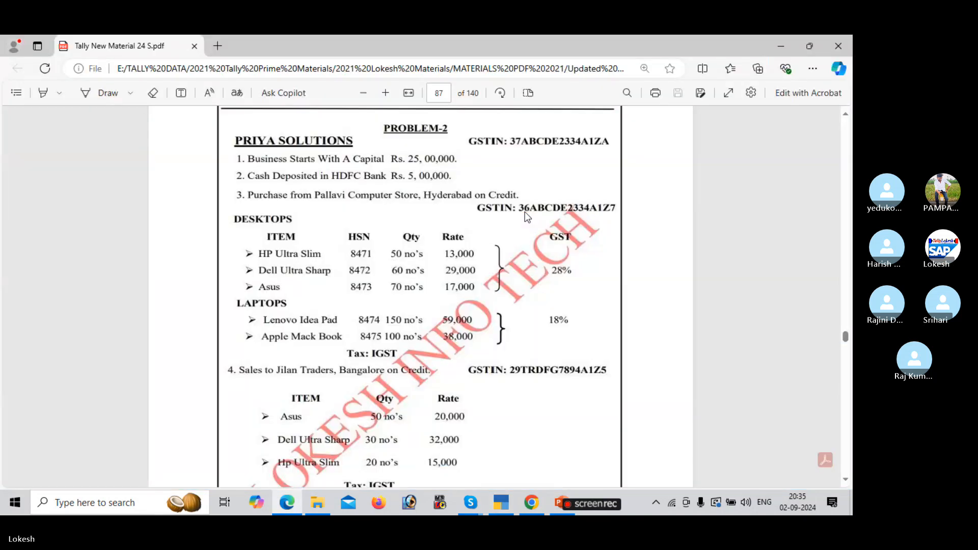
key("alt+Tab")
key("Return")
key("BackSpace")
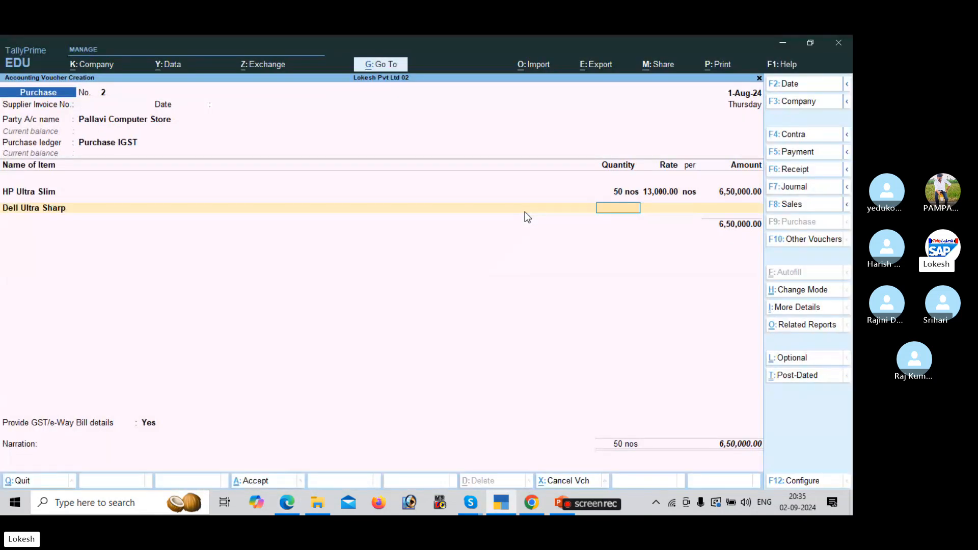
type("60")
key("alt+Tab")
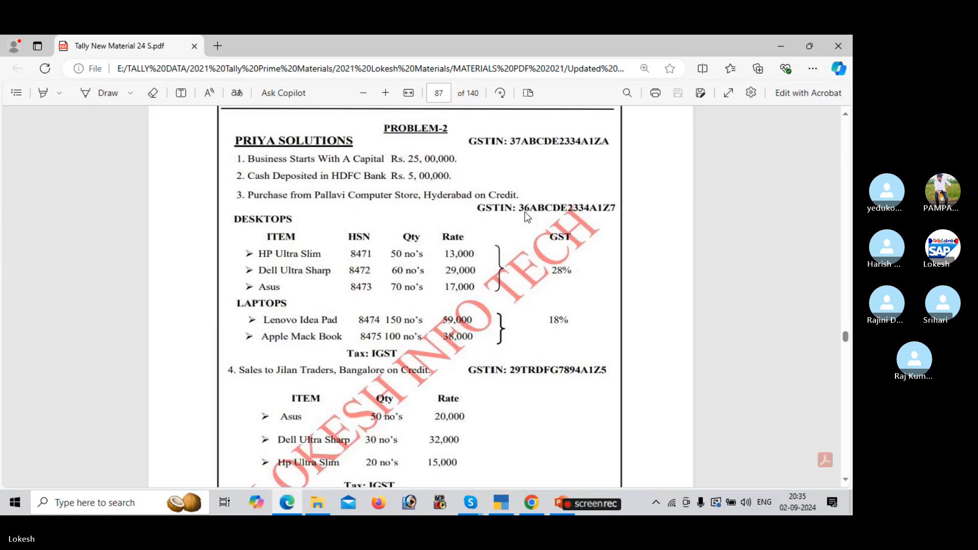
key("ctrl+shift+period")
key("alt+Tab")
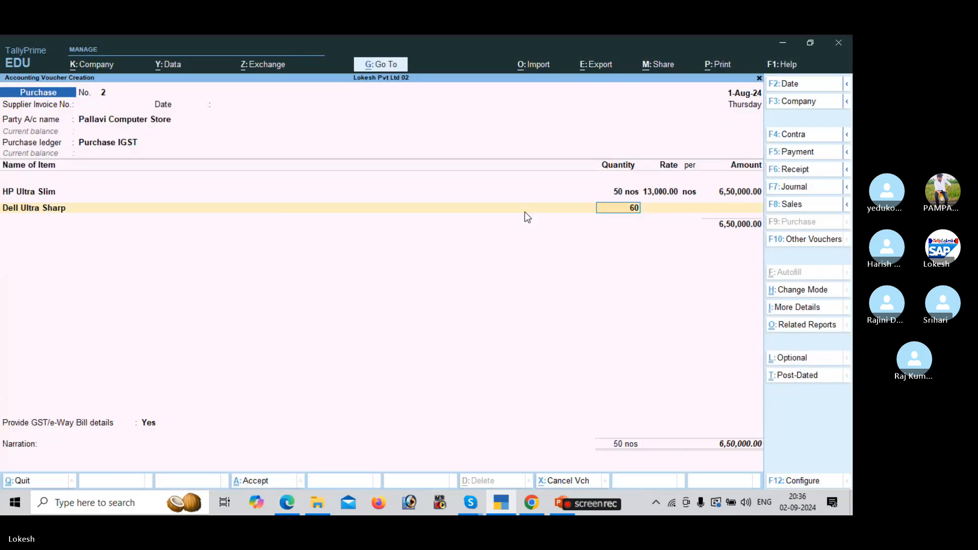
key("Return")
type("29000")
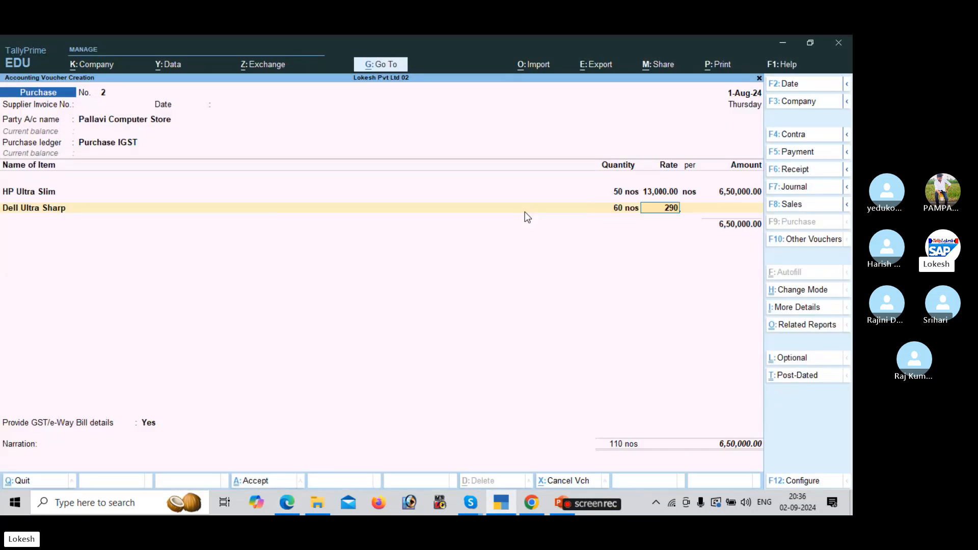
key("Return")
key("Return")
key("Return")
Create stock item Asus under Desktops in nos, with HSN 8542 and 28% taxable GST.
key("alt+c")
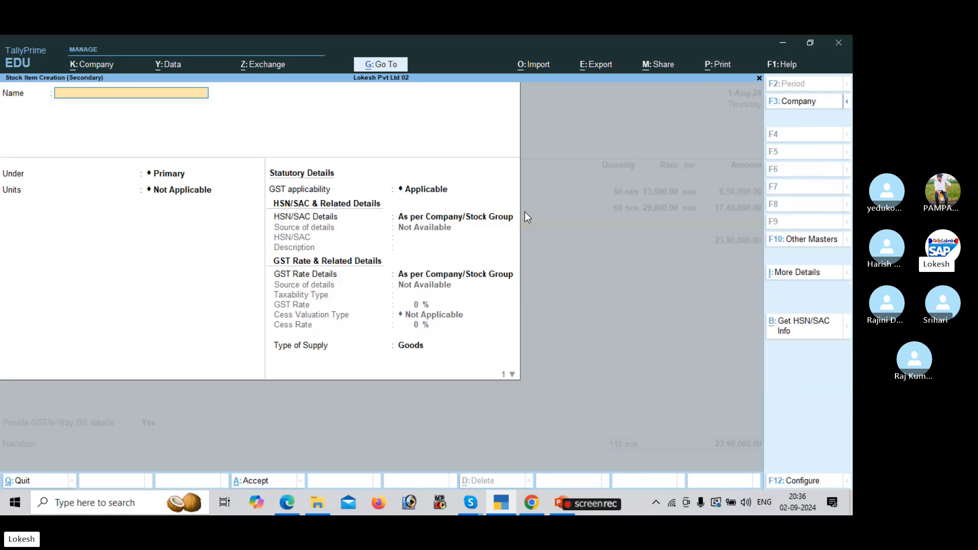
key("alt+Tab")
key("alt+Tab")
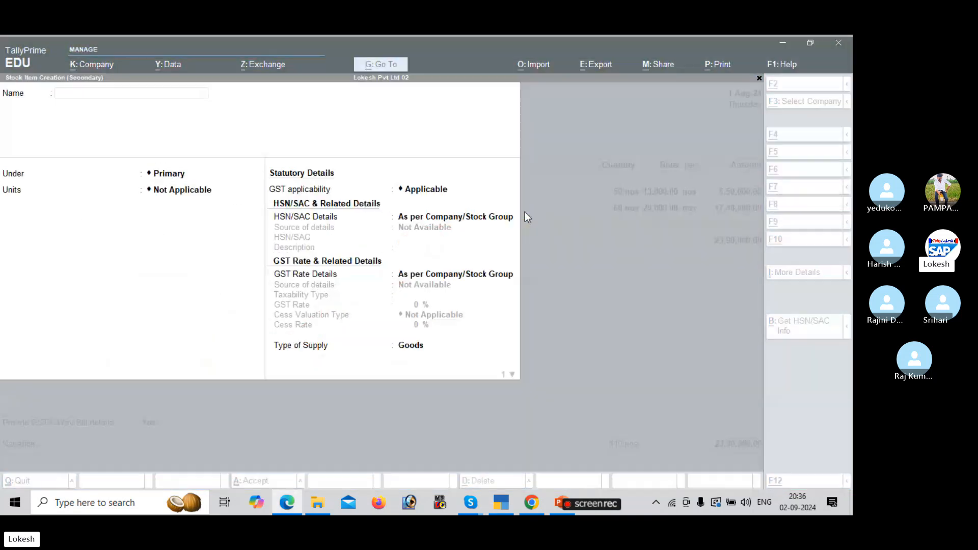
type("Asus")
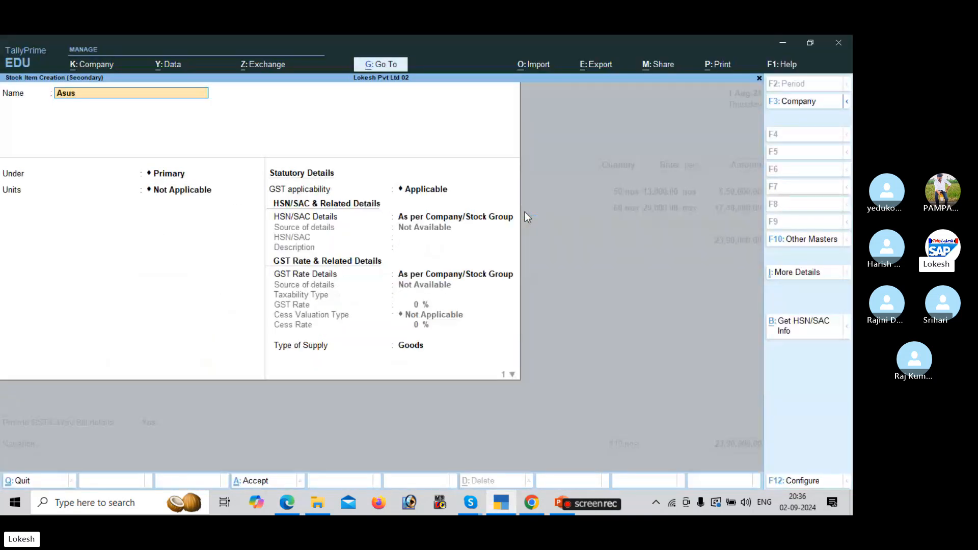
key("Return")
key("Down")
key("Return")
type("nos")
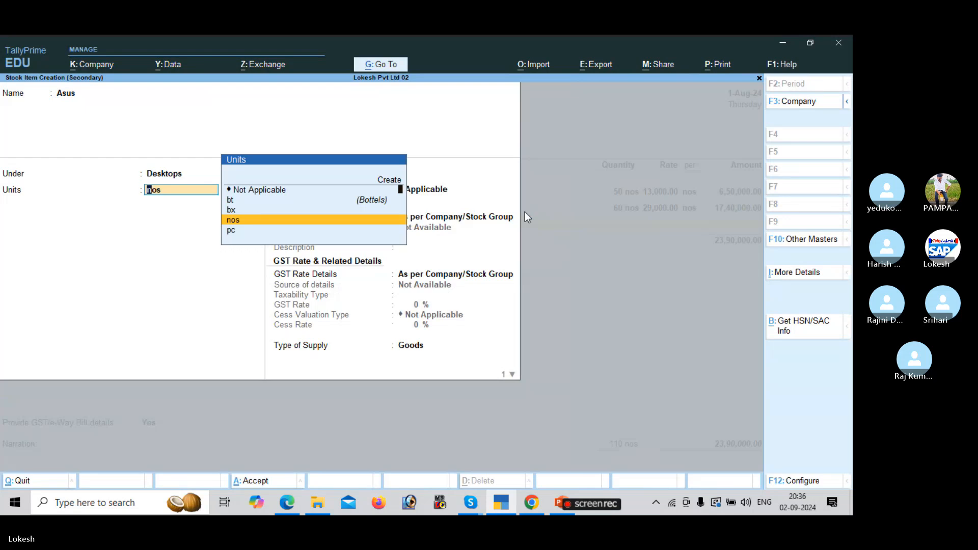
key("Return")
key("Return")
key("Down")
key("Return")
type("8542")
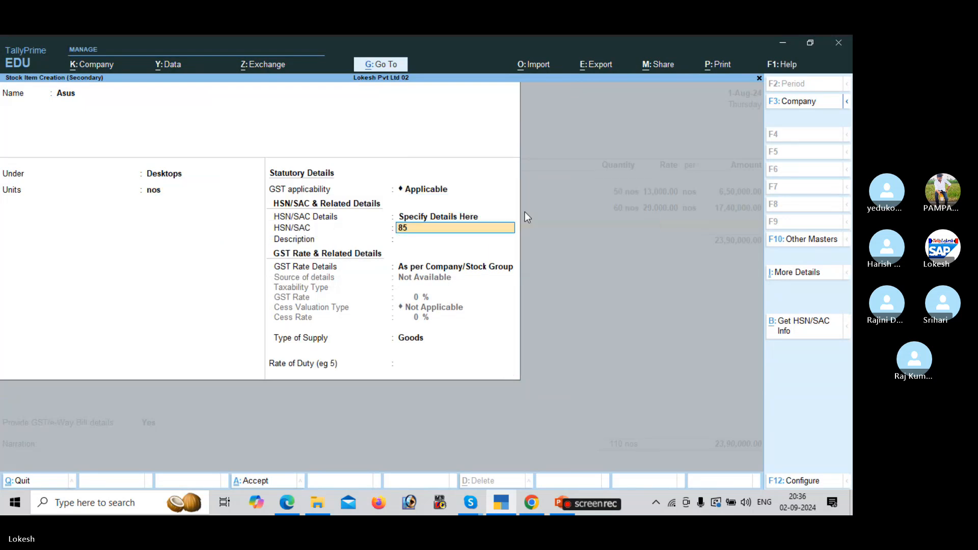
key("Return")
key("Return")
key("Down")
key("Return")
key("Return")
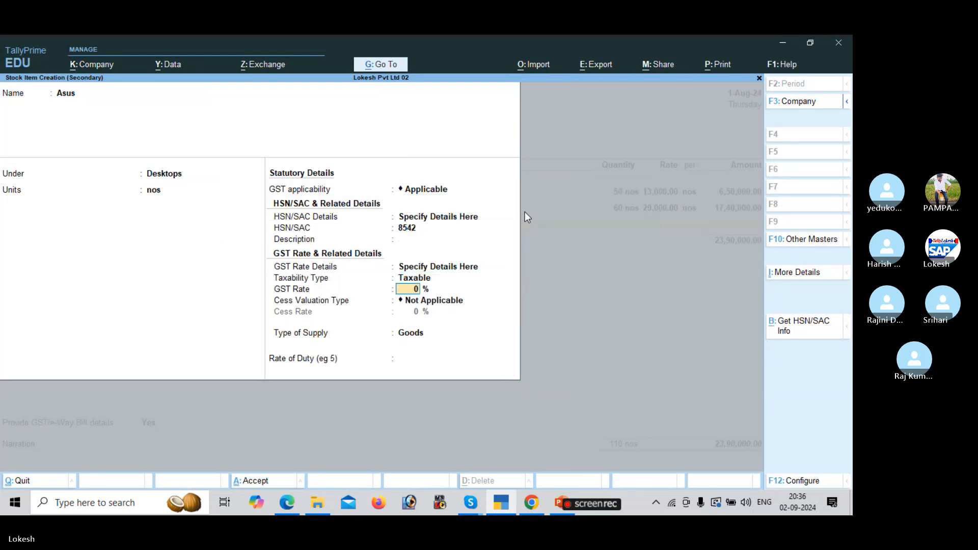
type("28")
key("Return")
key("Return")
key("Return")
key("Return")
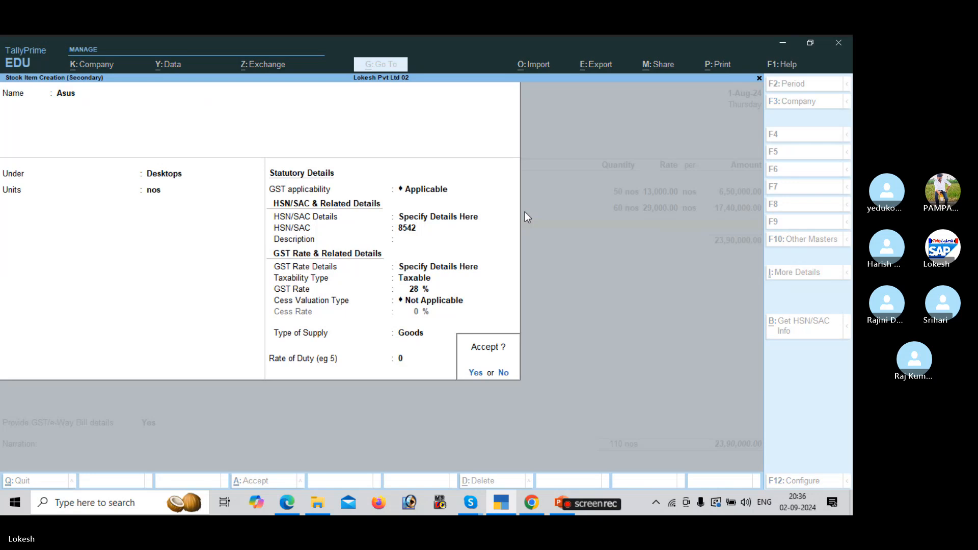
key("Return")
key("alt+Tab")
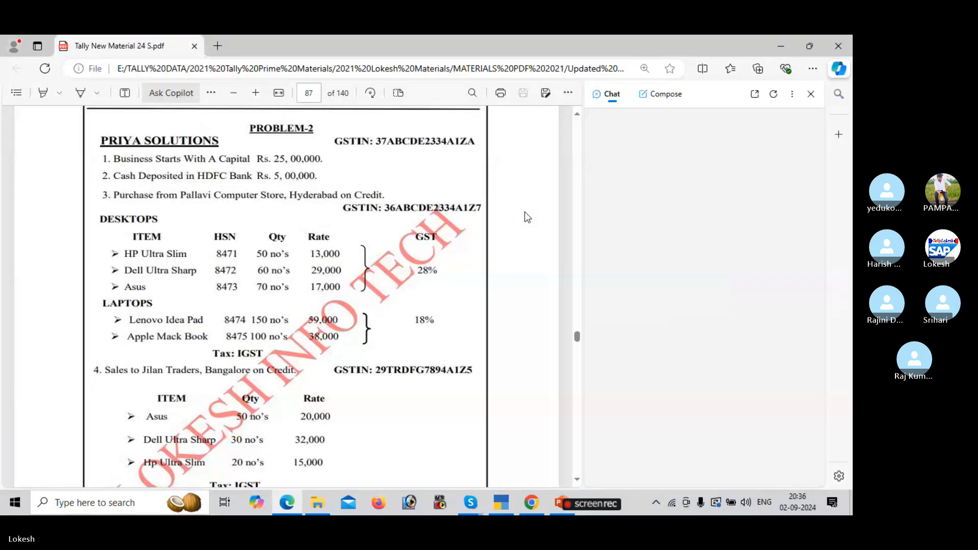
Enter 70 nos of Asus at 17,000 on the purchase voucher.
key("alt+Tab")
type("70")
key("Return")
key("alt+Tab")
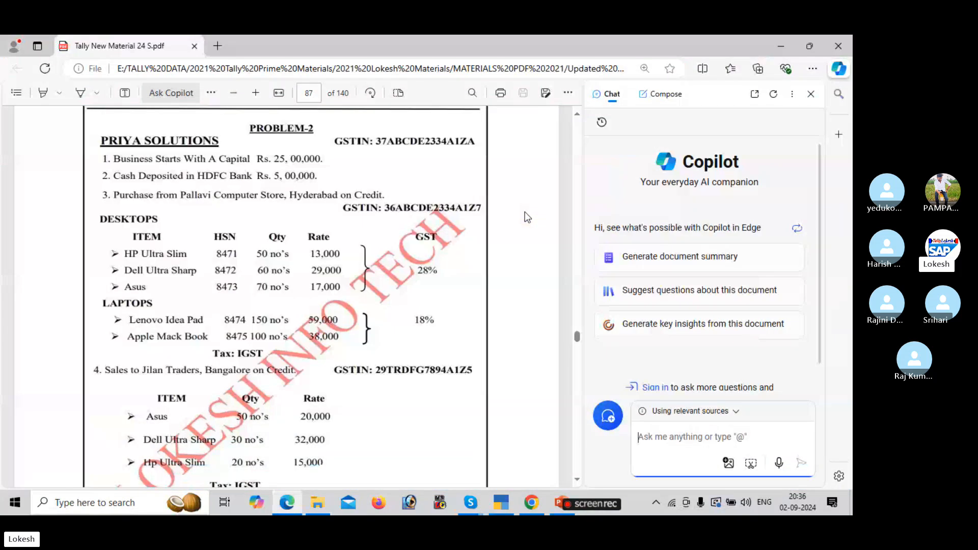
key("alt+Tab")
type("17000")
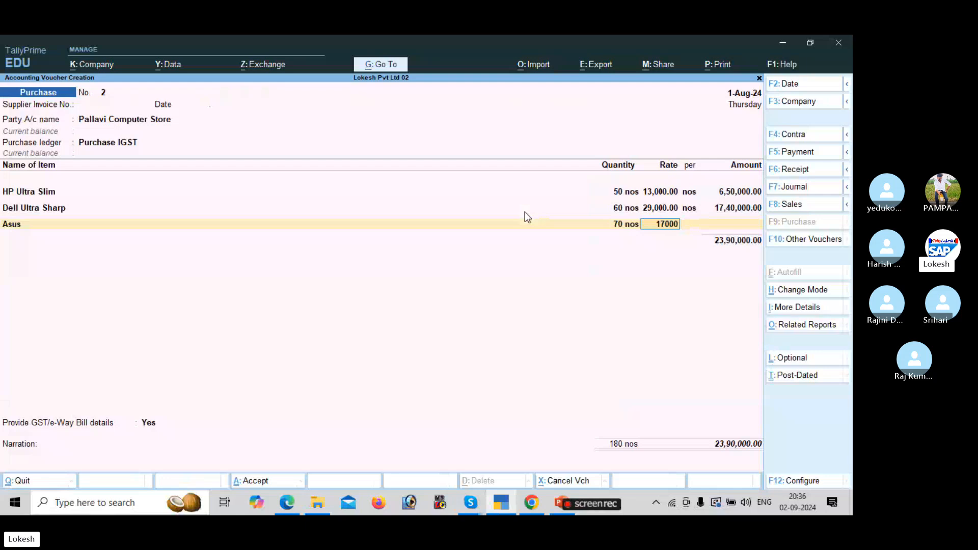
key("Return")
key("Return")
Start stock item Lenovo Idea Pad and create a new Laptops stock group for it.
key("alt+c")
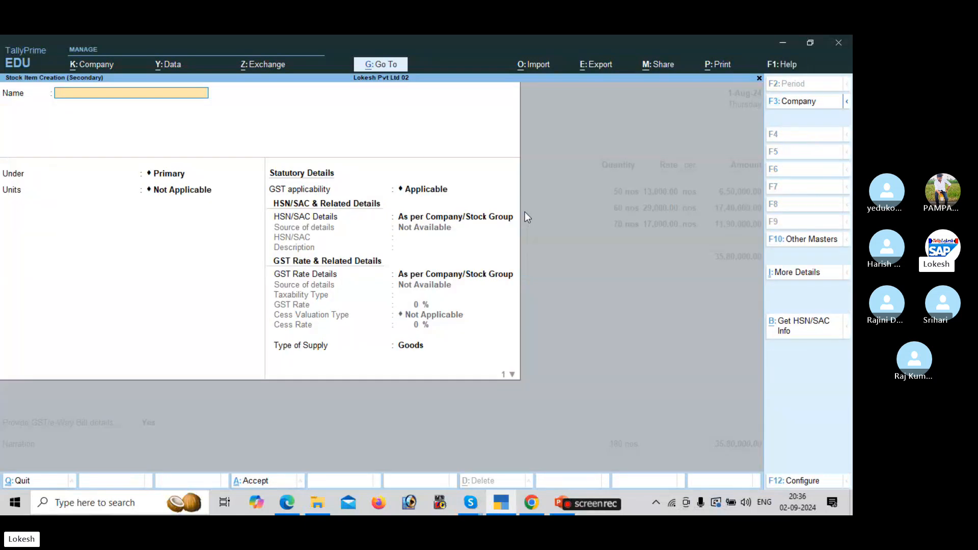
key("alt+Tab")
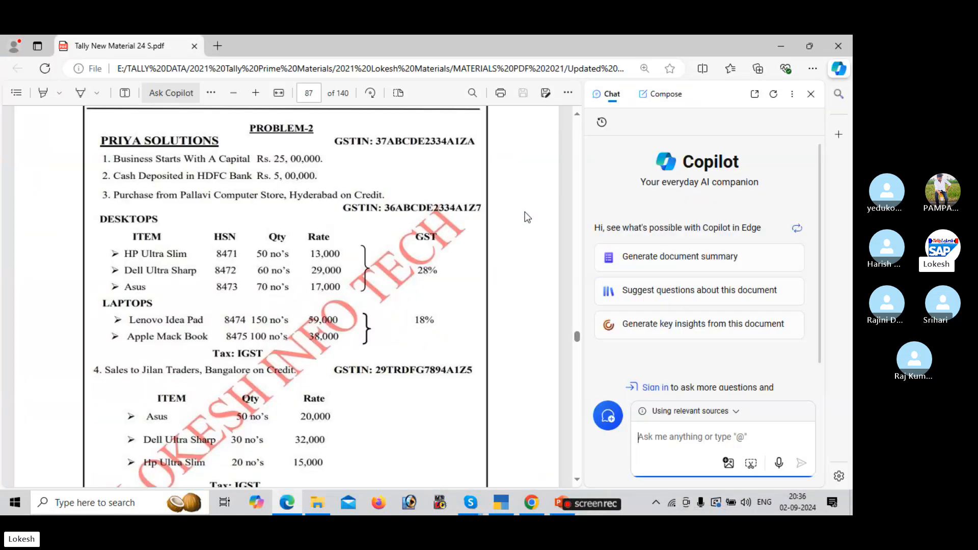
key("alt+Tab")
type("Leno")
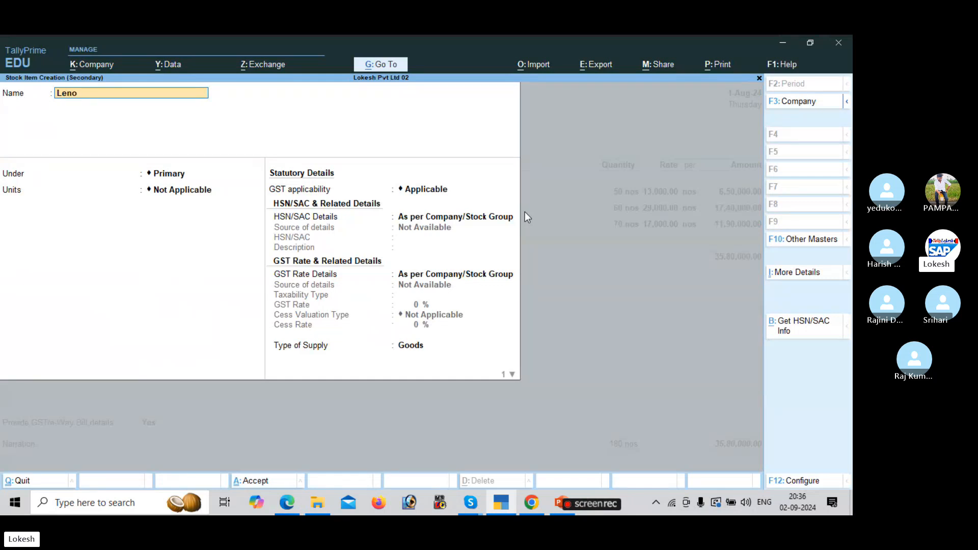
type("vo Idea")
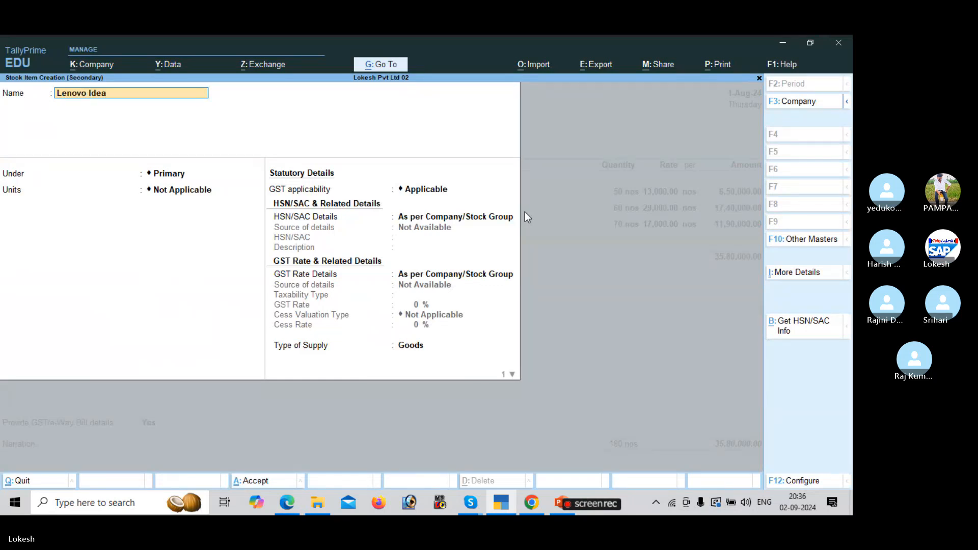
type(" Pad")
key("Return")
key("ctrl+a")
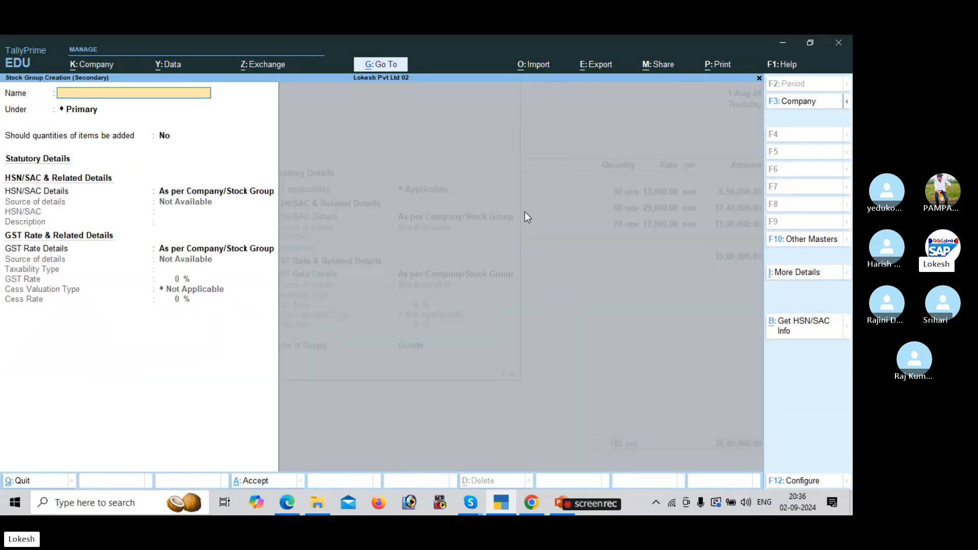
key("alt+Tab")
key("alt+Tab")
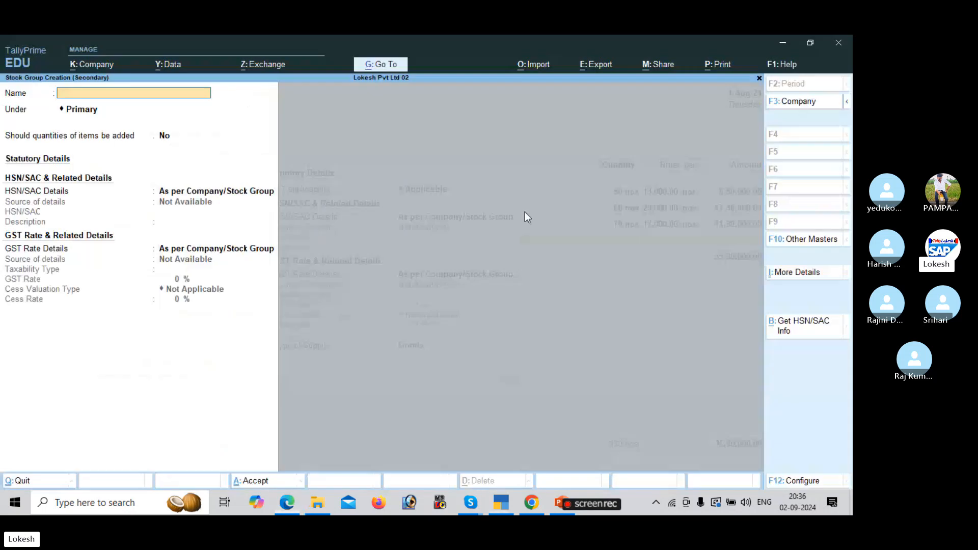
type("Lapt")
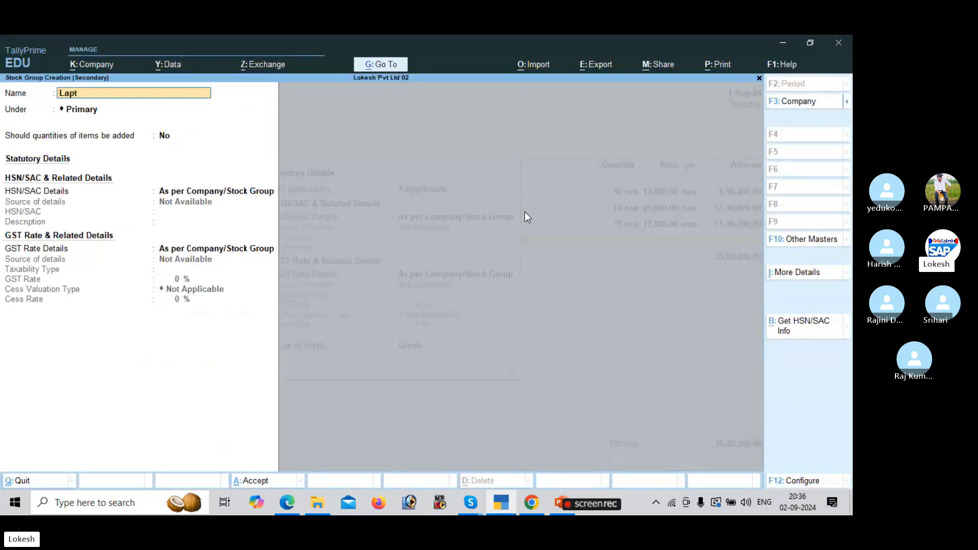
type("ops")
key("Return")
key("ctrl+a")
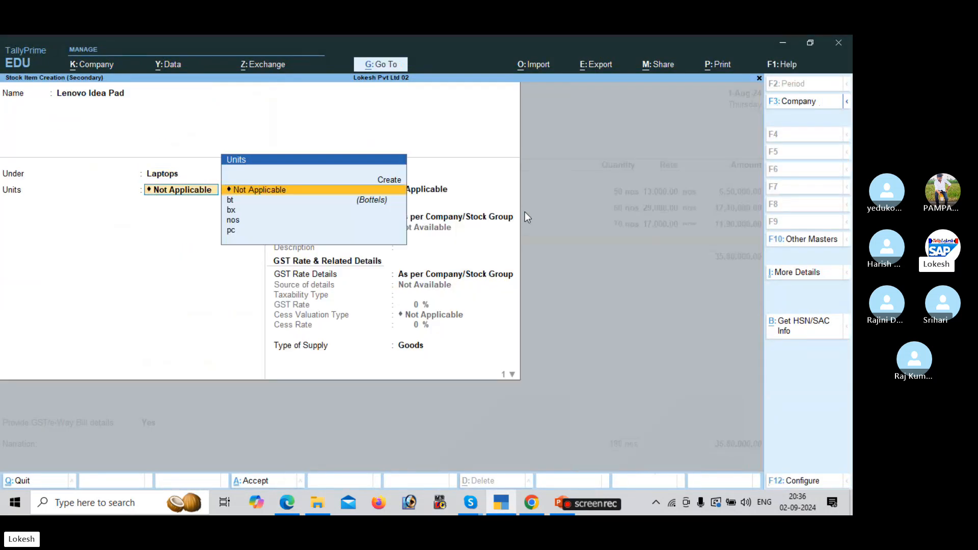
Give Lenovo Idea Pad unit nos, HSN 8474, 18% GST and Goods as supply type.
key("Down")
key("Down")
key("Down")
key("Return")
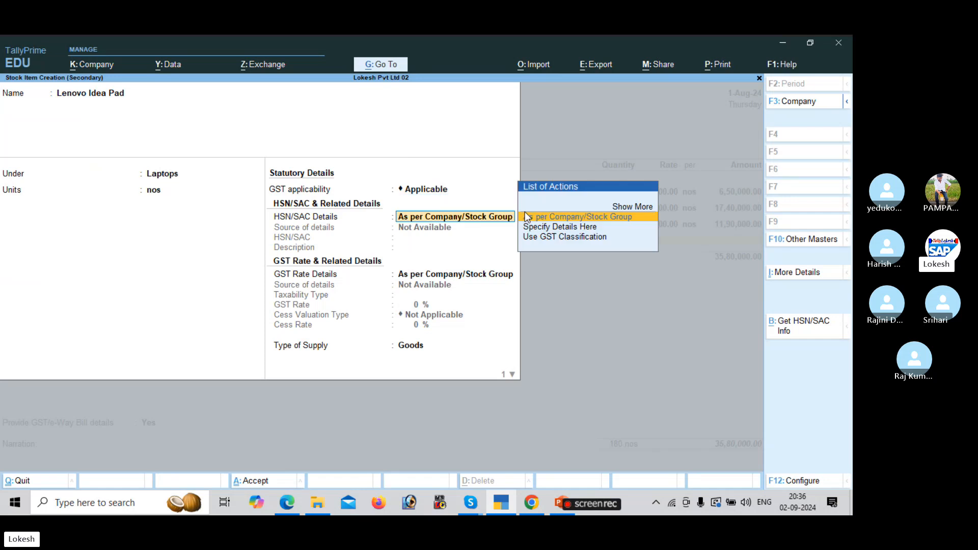
key("Down")
key("Return")
key("alt+Tab")
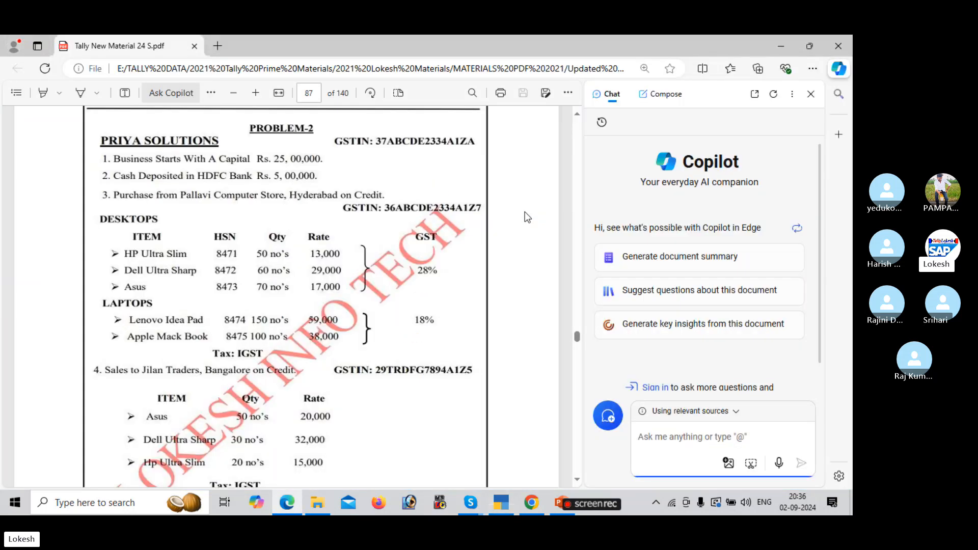
key("alt+Tab")
type("8474")
key("Return")
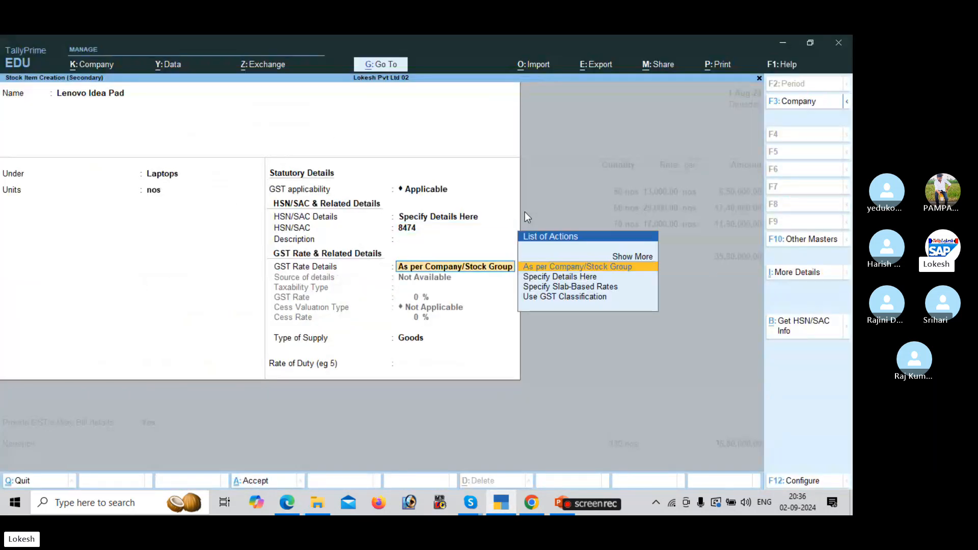
key("Down")
key("Return")
key("alt+Tab")
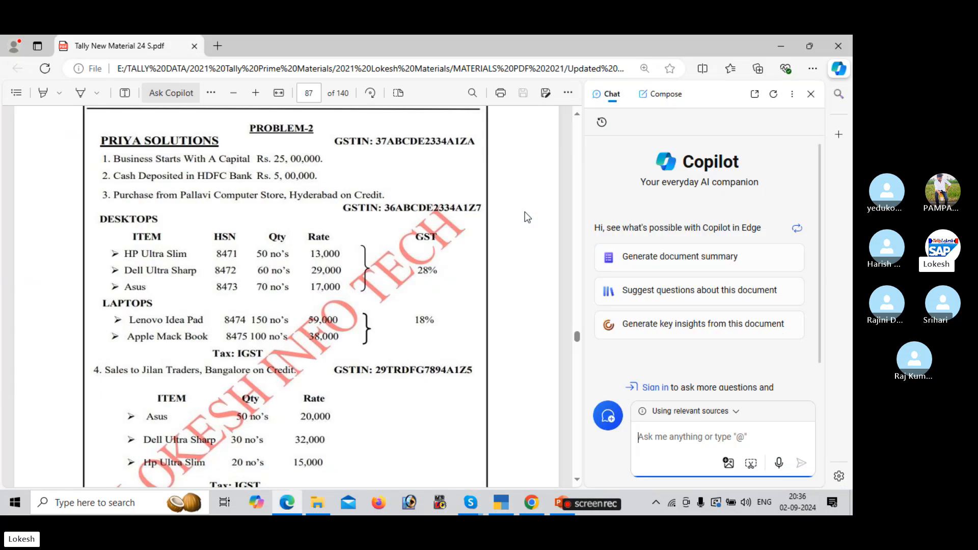
key("alt+Tab")
type("18")
key("Return")
key("Return")
Save the Lenovo Idea Pad item and enter 150 nos at 59,000, correcting the mistyped rate.
key("ctrl+a")
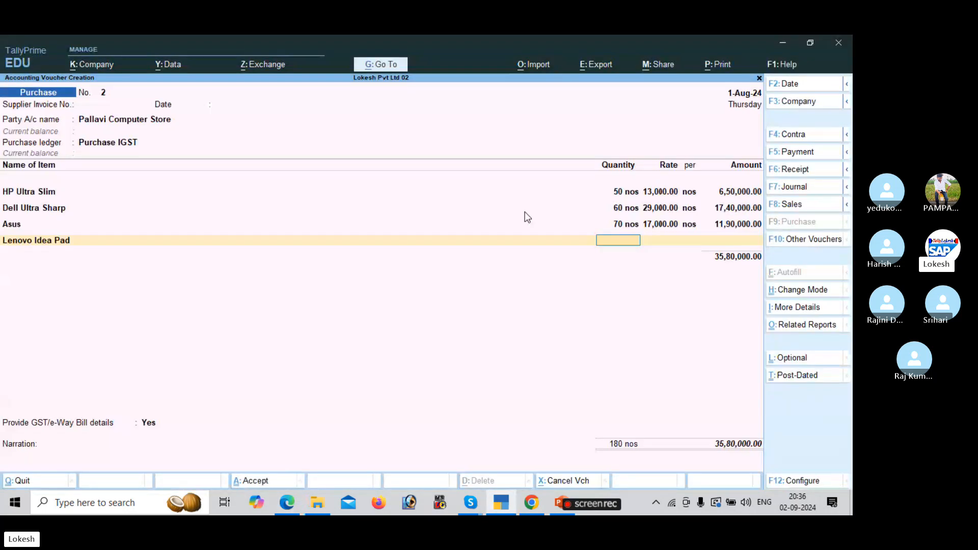
key("alt+Tab")
key("alt+Tab")
type("150")
key("Return")
key("alt+Tab")
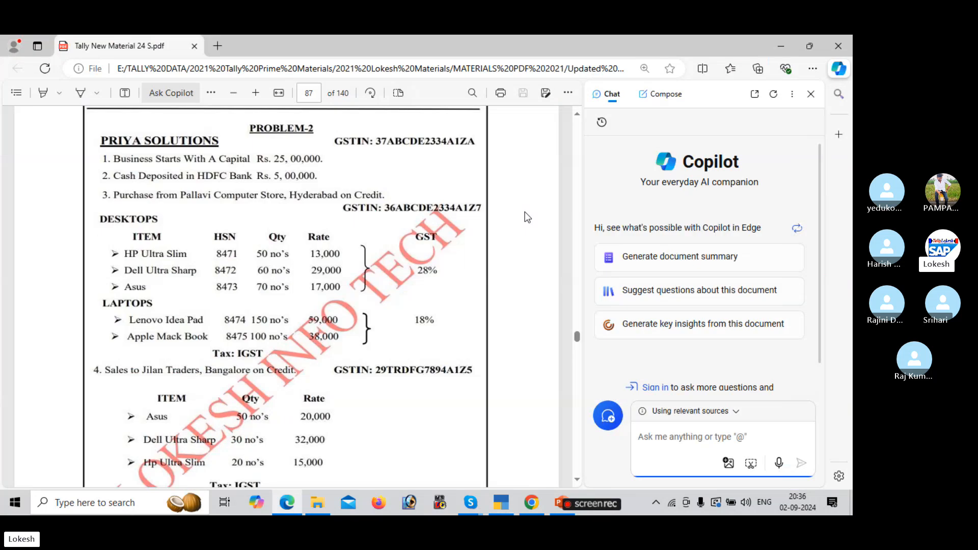
key("alt+Tab")
type("29000")
key("BackSpace")
key("BackSpace")
key("BackSpace")
key("BackSpace")
key("BackSpace")
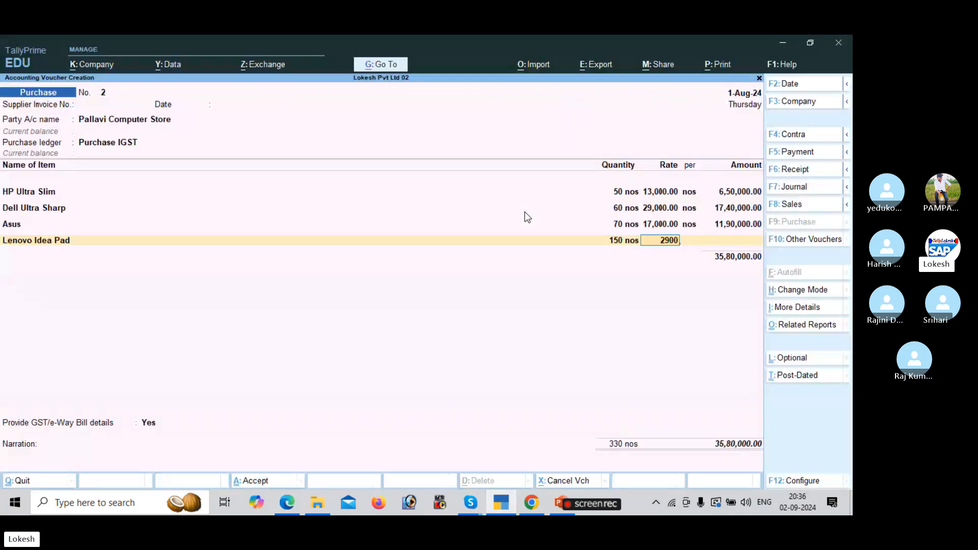
type("59000")
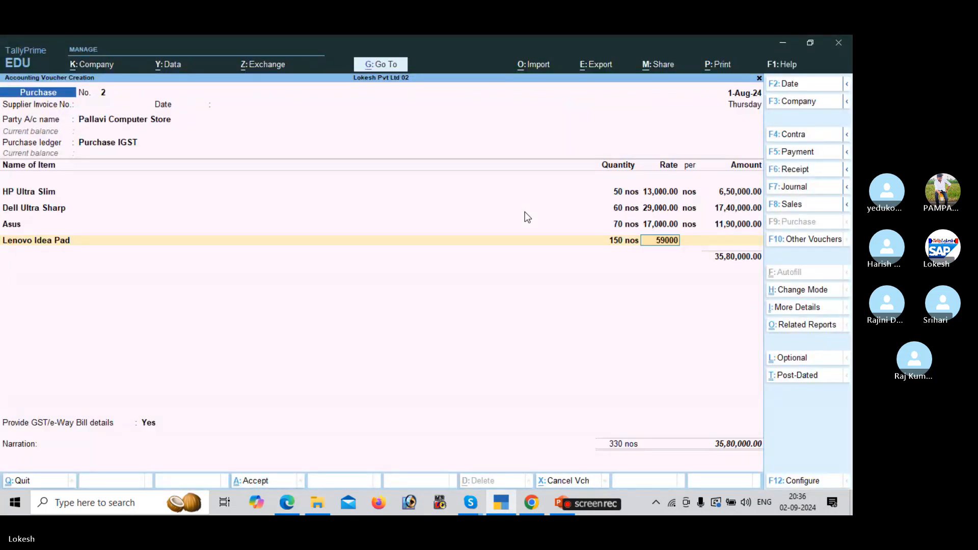
key("Return")
key("Return")
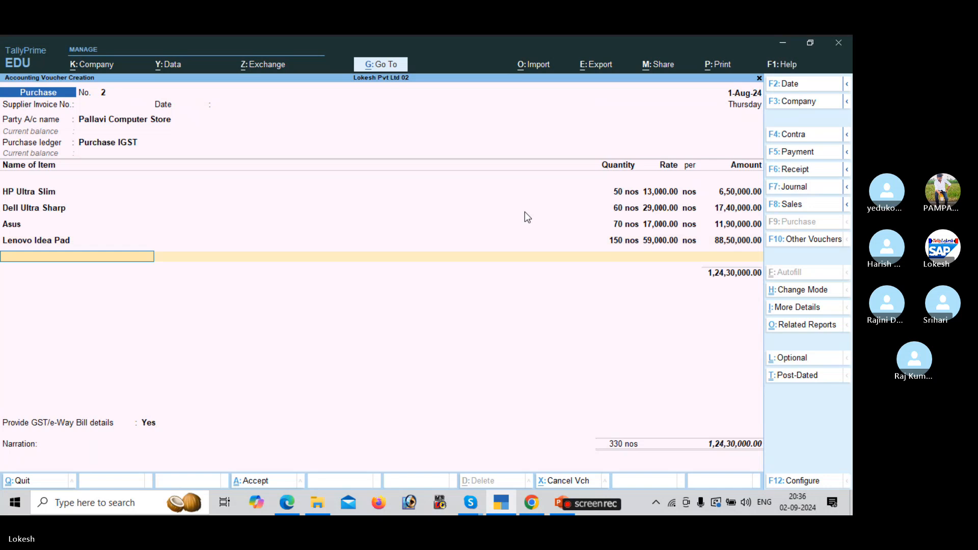
Create stock item Apple Mack Book under Laptops with HSN 8542 and 18% taxable GST.
key("alt+c")
key("alt+Tab")
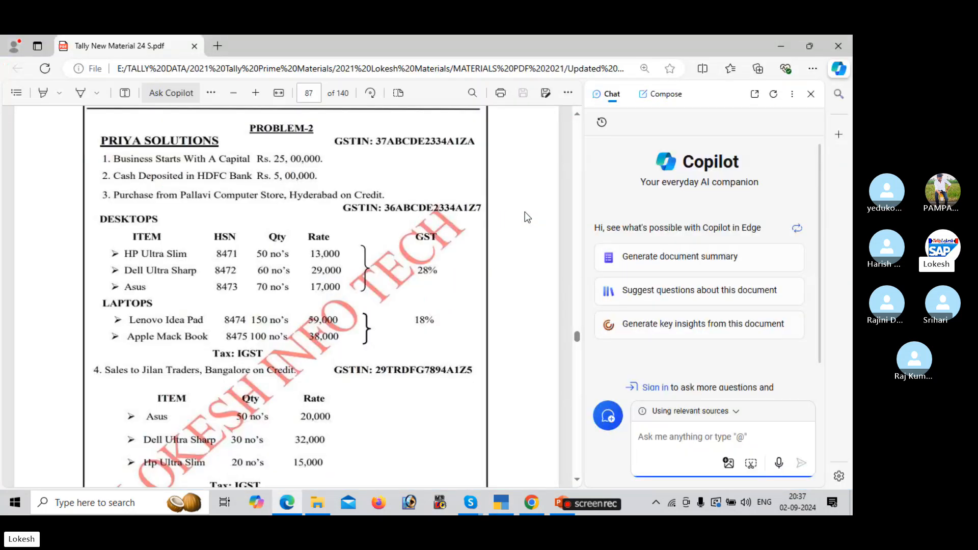
key("alt+Tab")
type("App")
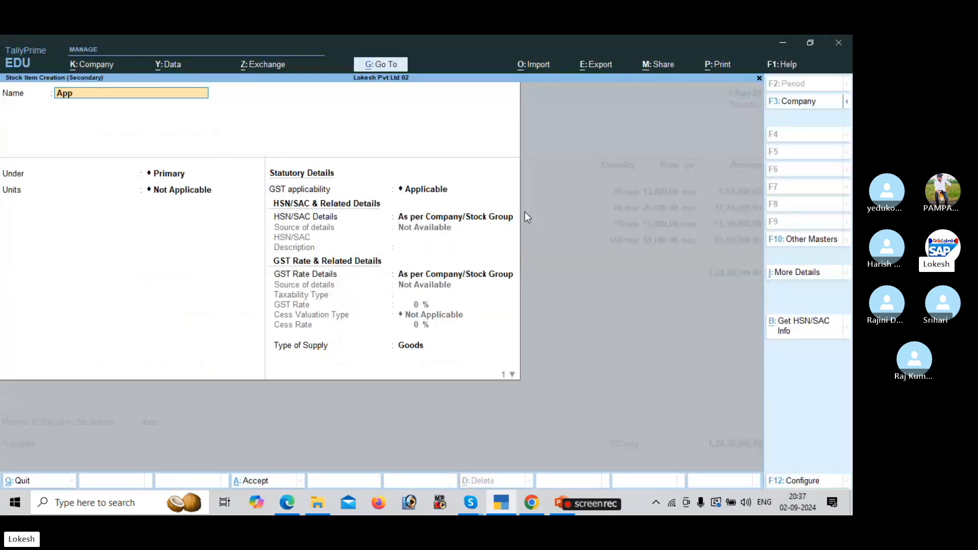
type("le Mack Book")
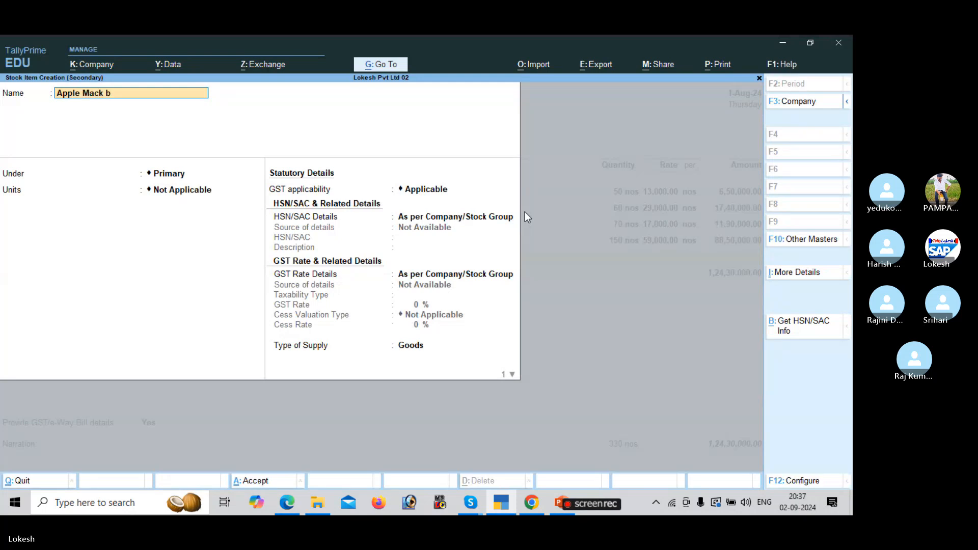
key("Return")
key("Down")
key("Down")
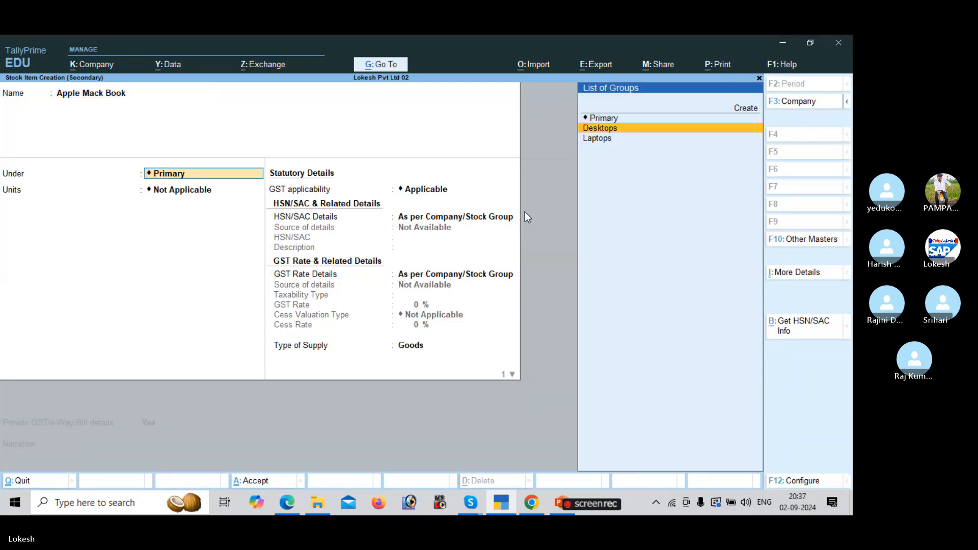
key("Return")
key("Return")
key("Return")
key("Return")
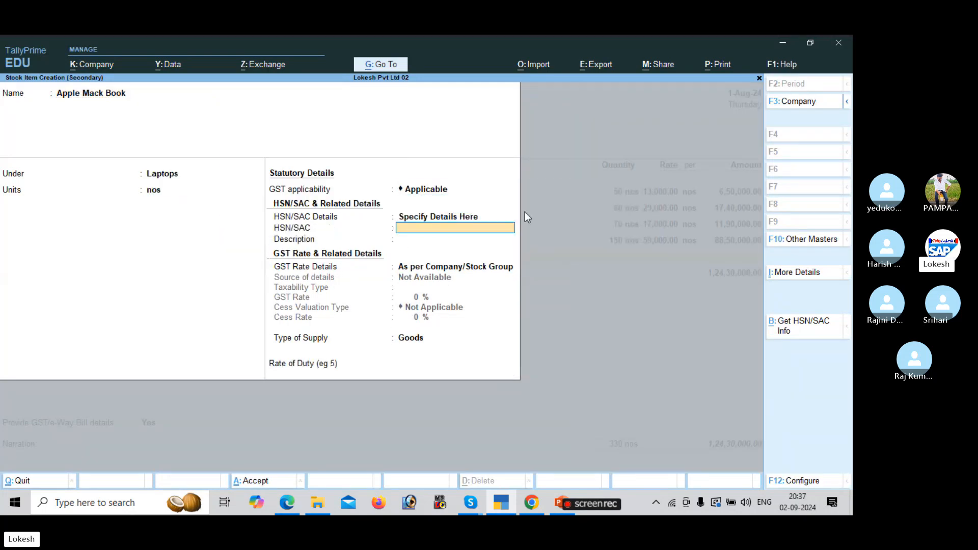
type("8542")
key("Return")
key("Return")
key("Down")
key("Return")
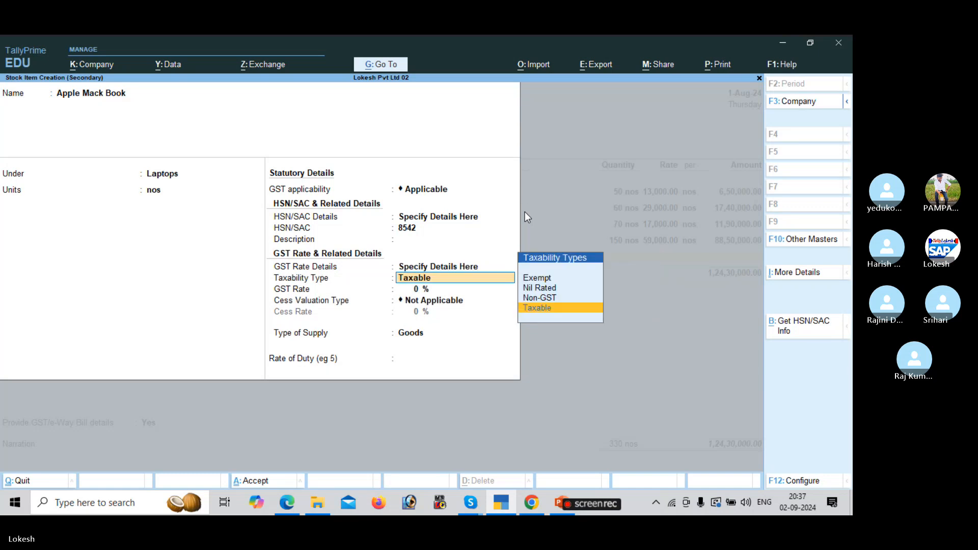
key("Return")
key("alt+Tab")
key("alt+Tab")
type("18")
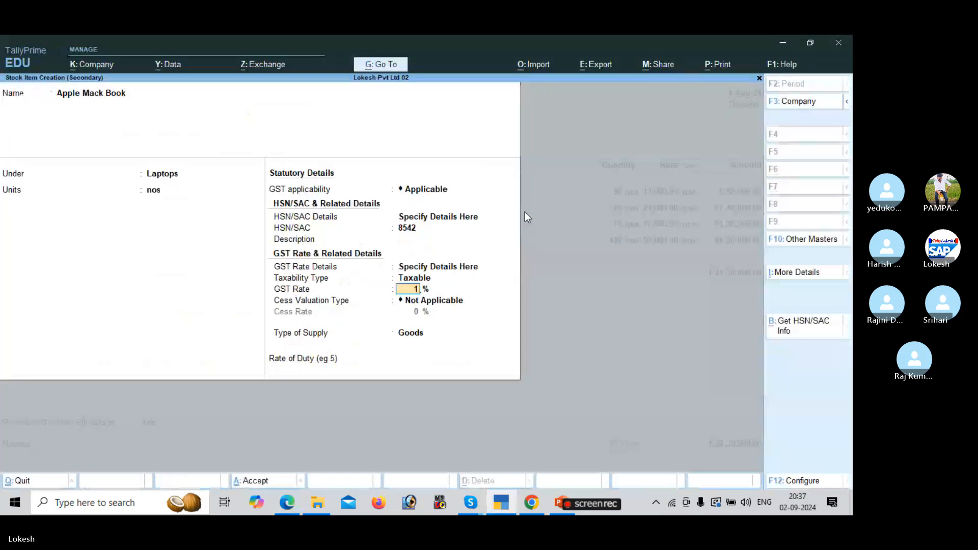
key("Return")
key("Return")
key("Return")
key("Return")
key("Return")
Enter 100 nos of Apple Mack Book at 38,000, bringing the total to 1,62,30,000.
key("alt+Tab")
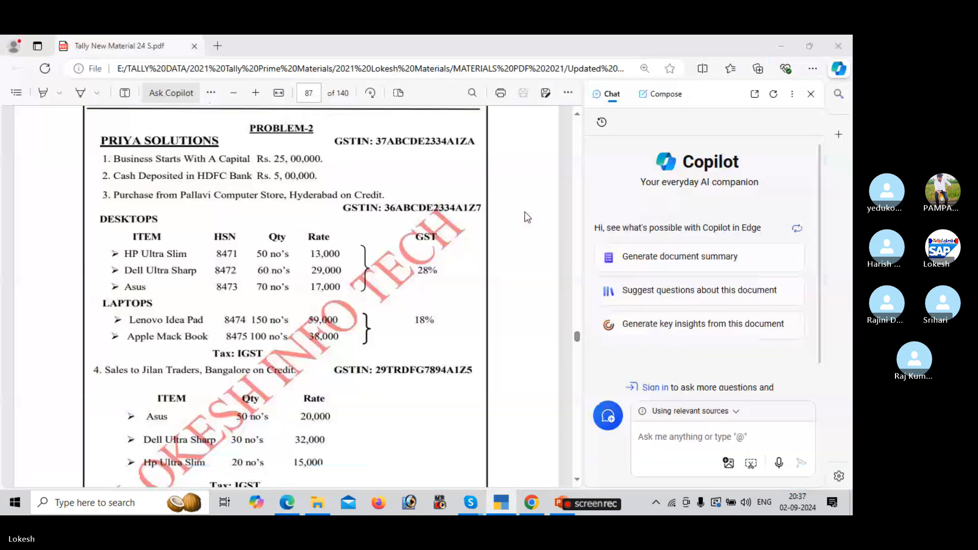
key("alt+Tab")
type("100")
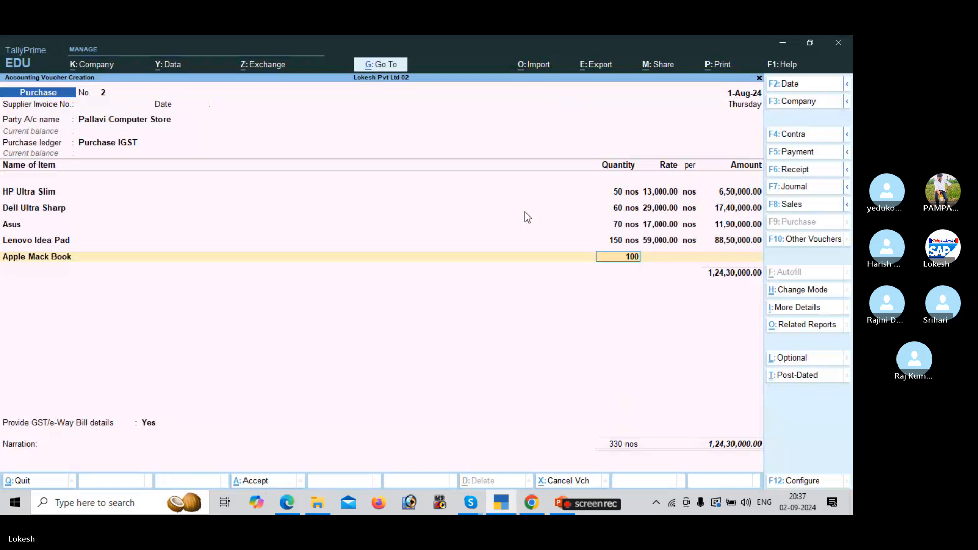
key("Return")
key("alt+Tab")
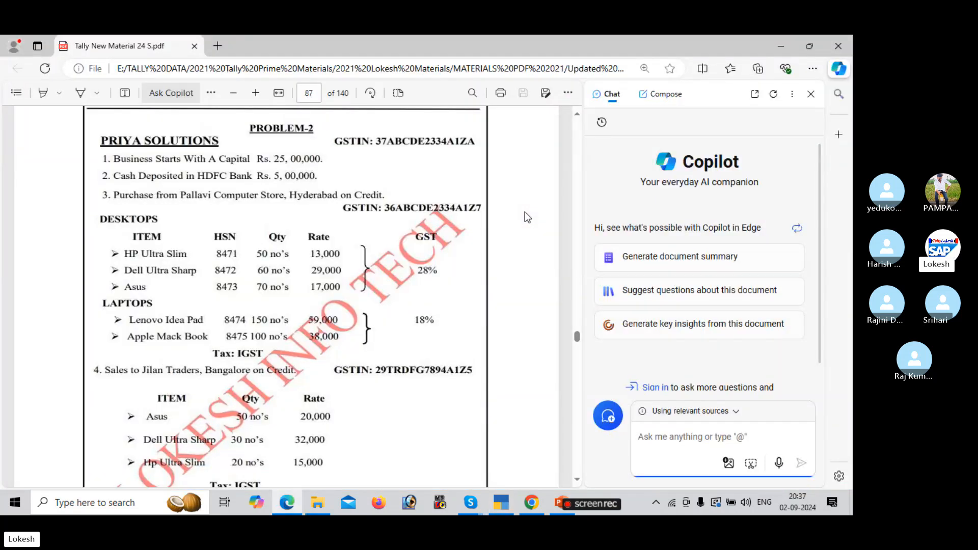
key("alt+Tab")
type("38000")
key("Return")
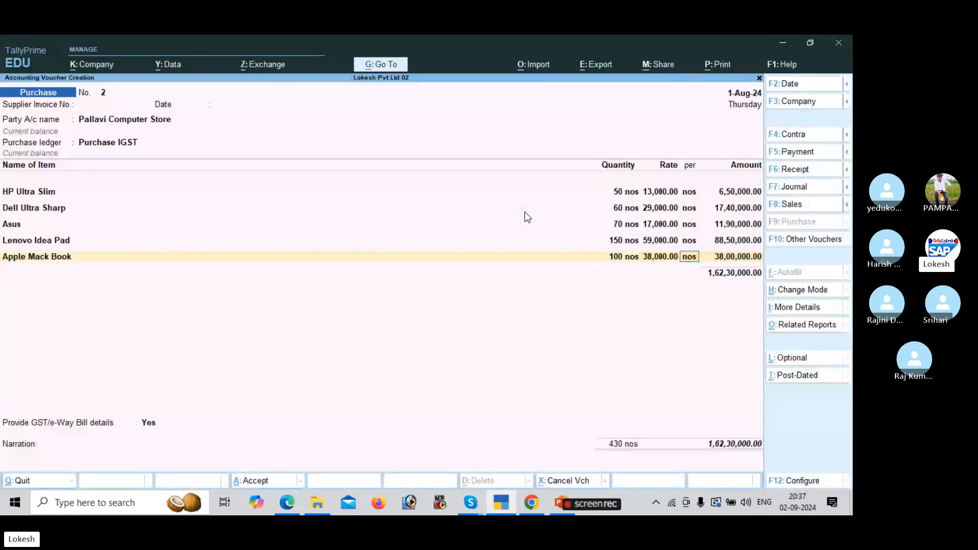
key("Return")
key("Return")
key("Return")
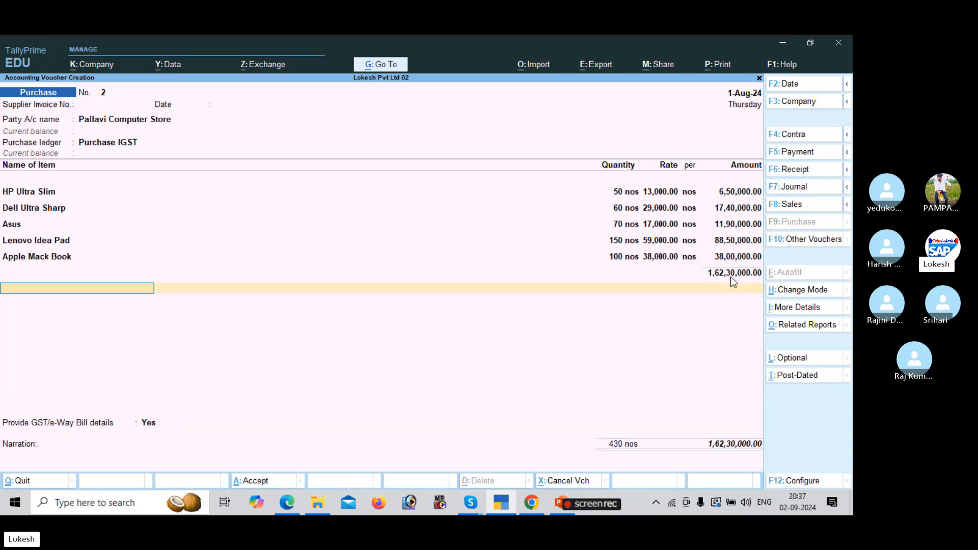
Create an IGST ledger under Duties & Taxes with GST duty type and IGST tax type.
key("alt+c")
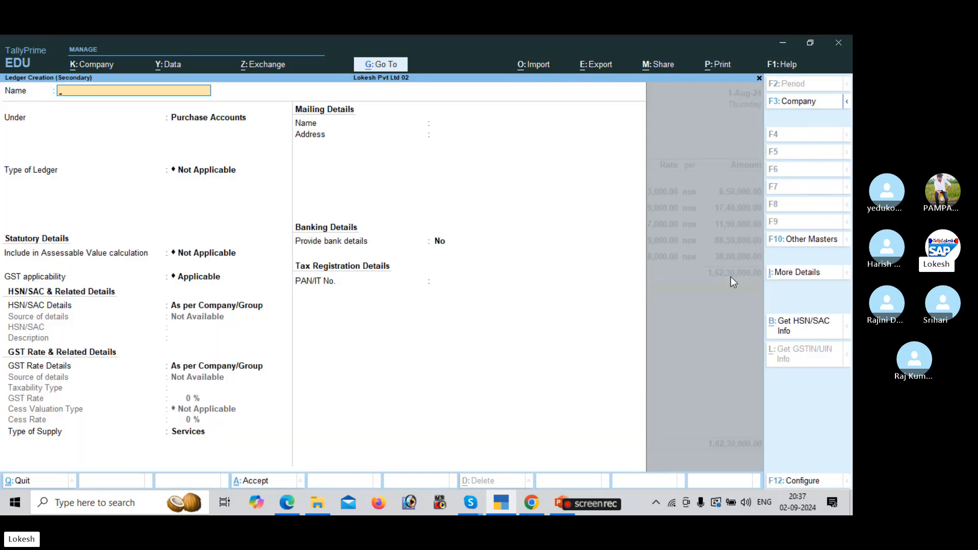
type("IGST")
key("Return")
type("DU")
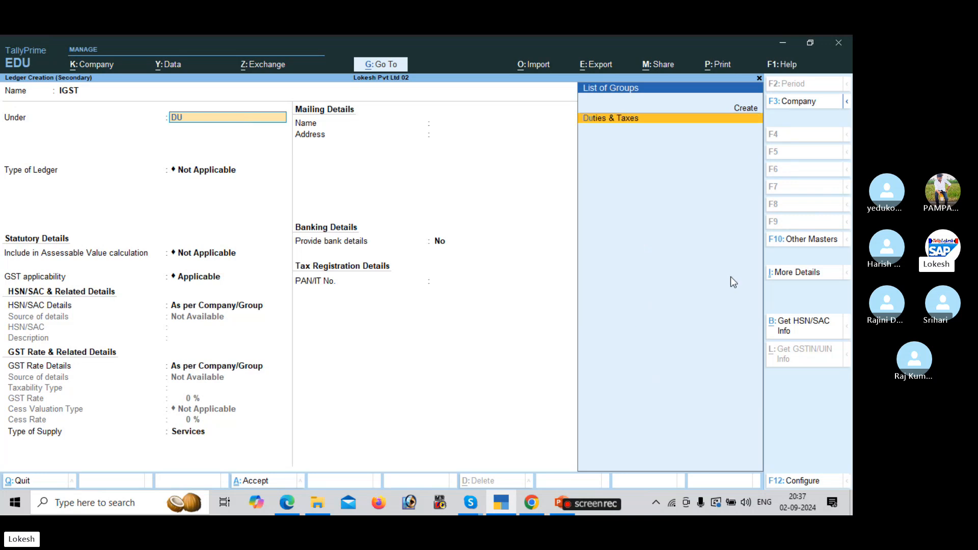
key("Return")
key("Up")
key("Return")
key("Down")
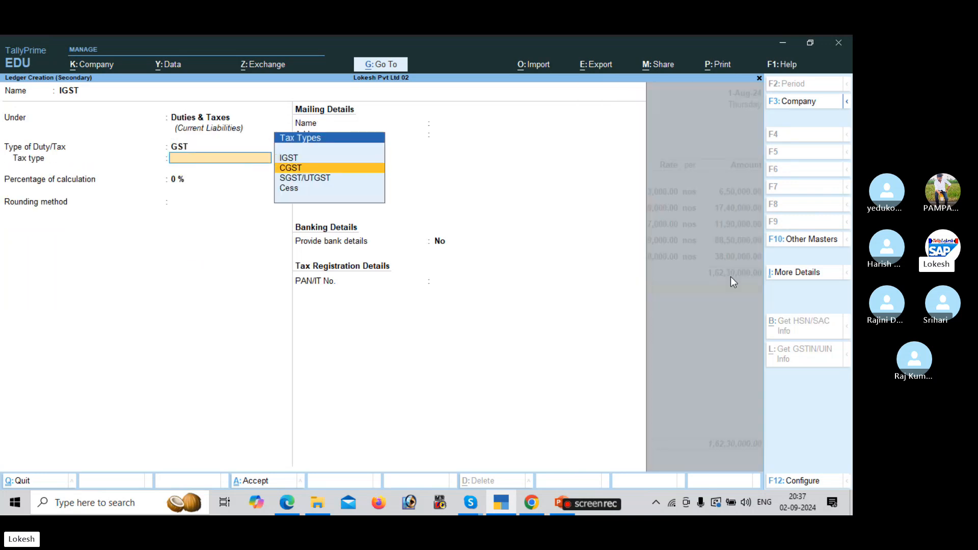
key("Up")
key("Return")
key("Return")
key("ctrl+a")
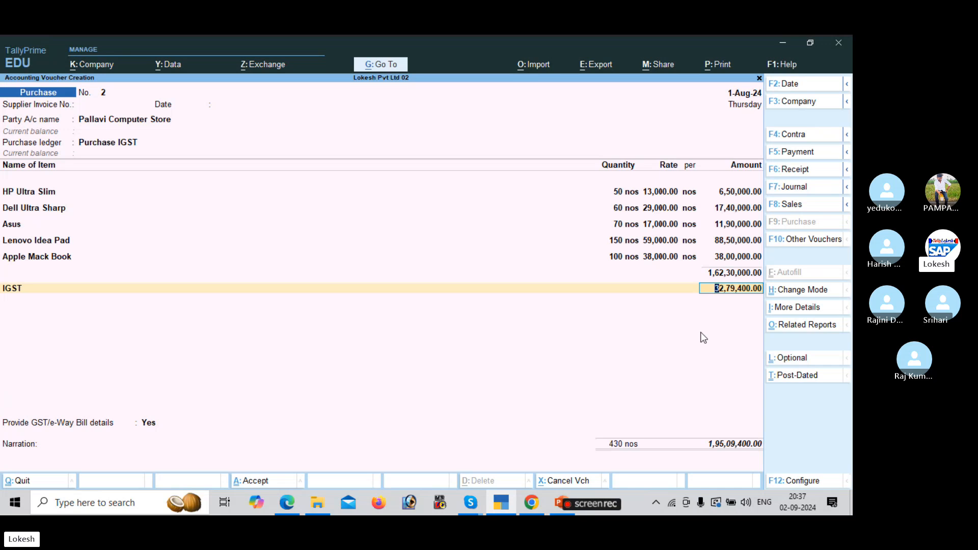
Accept the 32,79,400 IGST amount and set GST/e-Way Bill details to No.
key("Return")
key("Return")
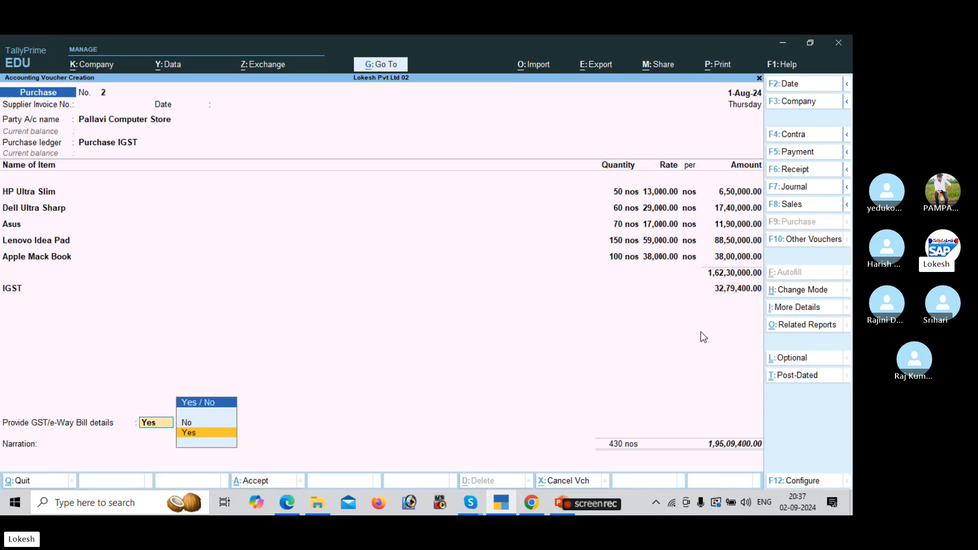
key("Up")
key("Return")
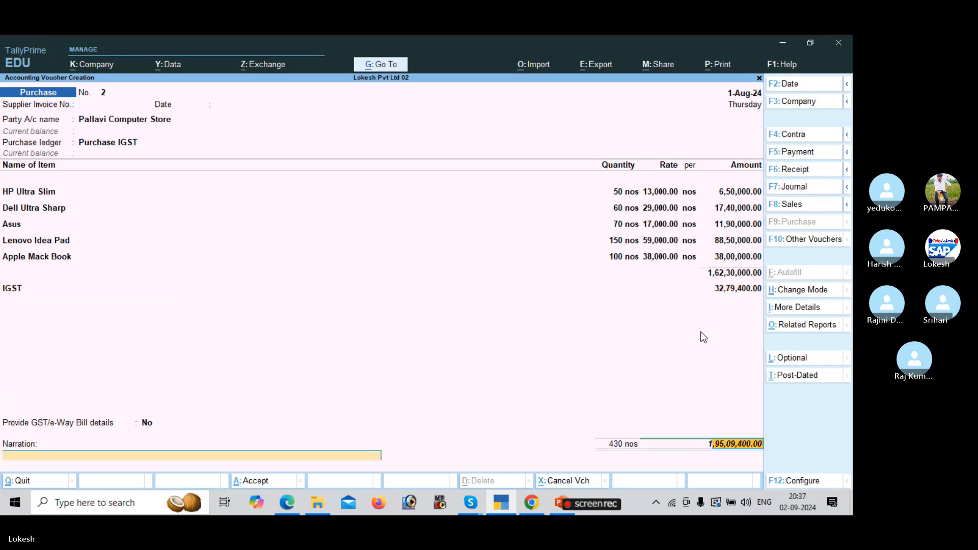
key("Return")
key("Return")
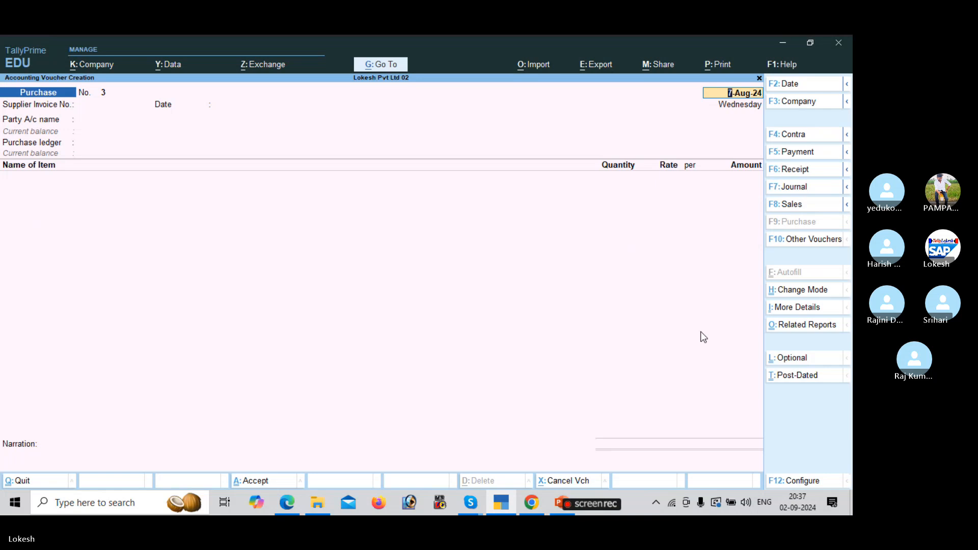
Switch to a sales voucher dated 1-1.
left_click(805, 206)
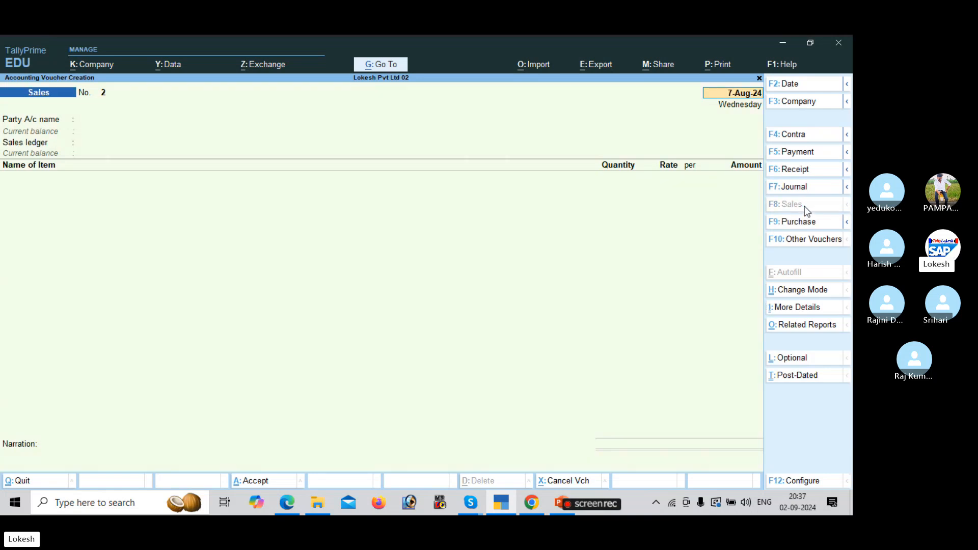
type("1-1")
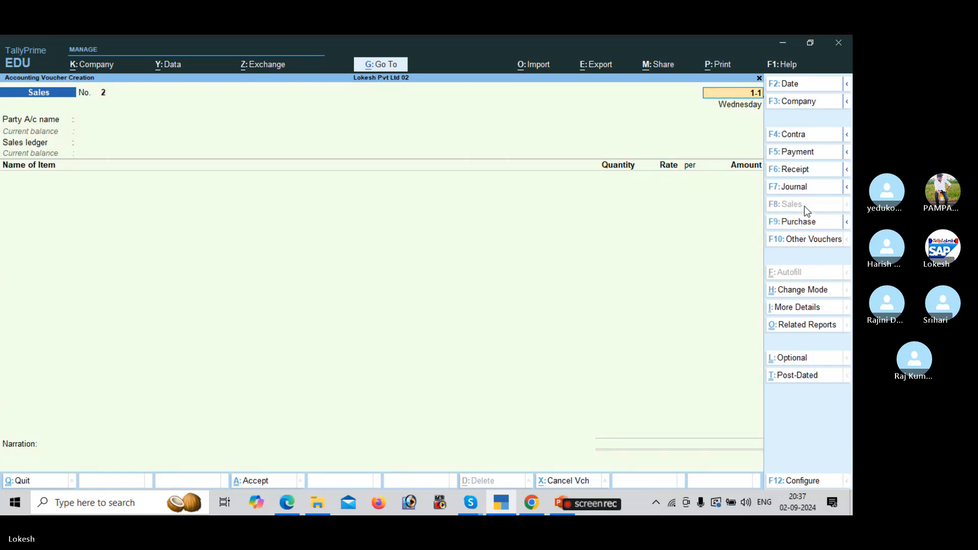
key("Return")
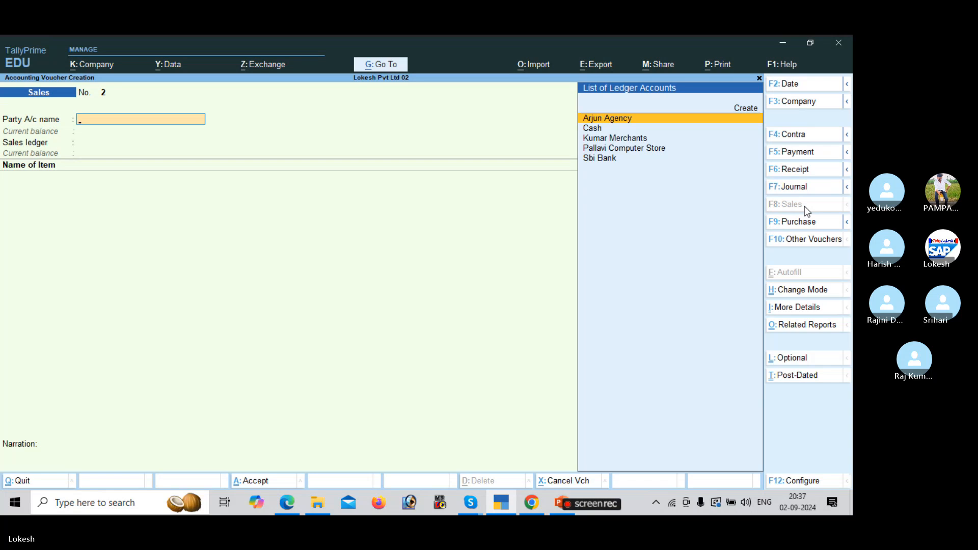
Create party ledger Jilan Traders under Sundry Debtors.
key("alt+c")
key("alt+Tab")
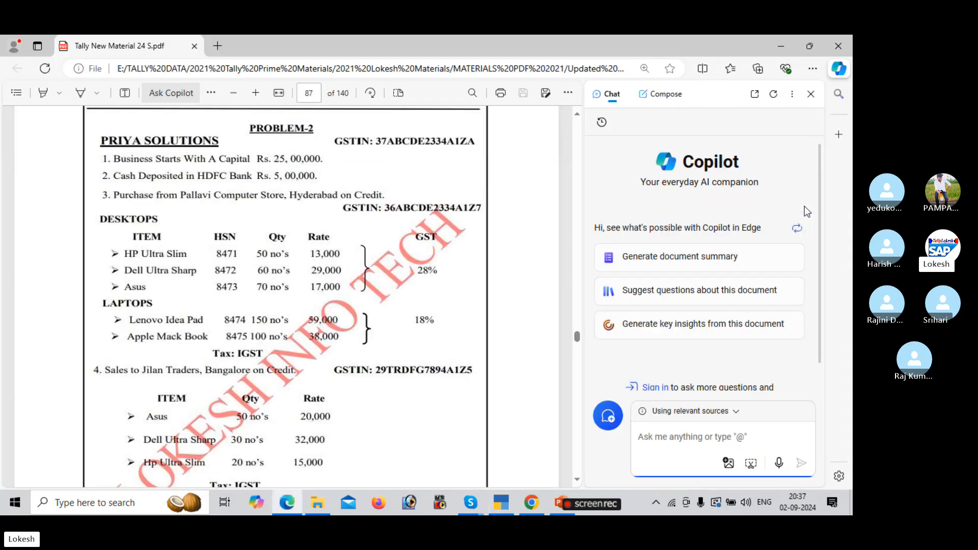
left_click(314, 418)
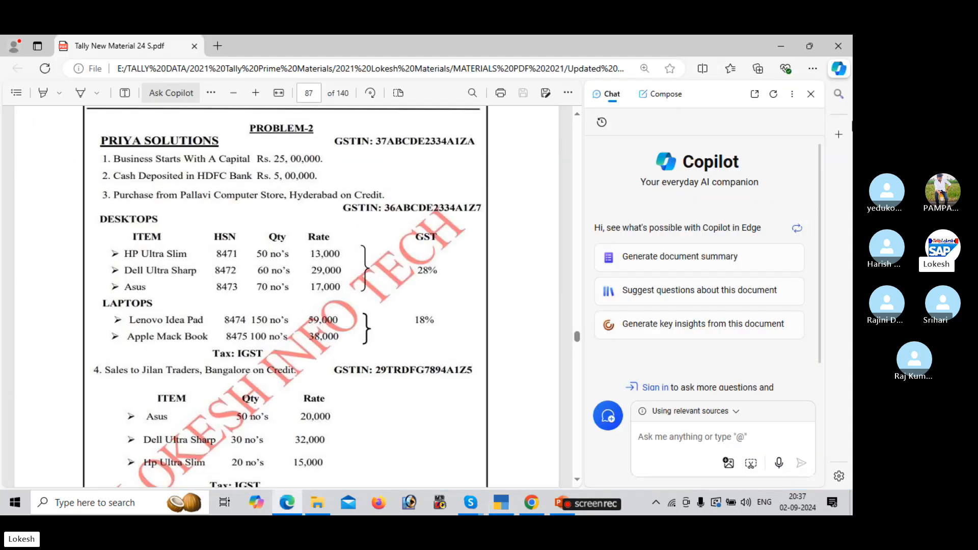
left_click(811, 94)
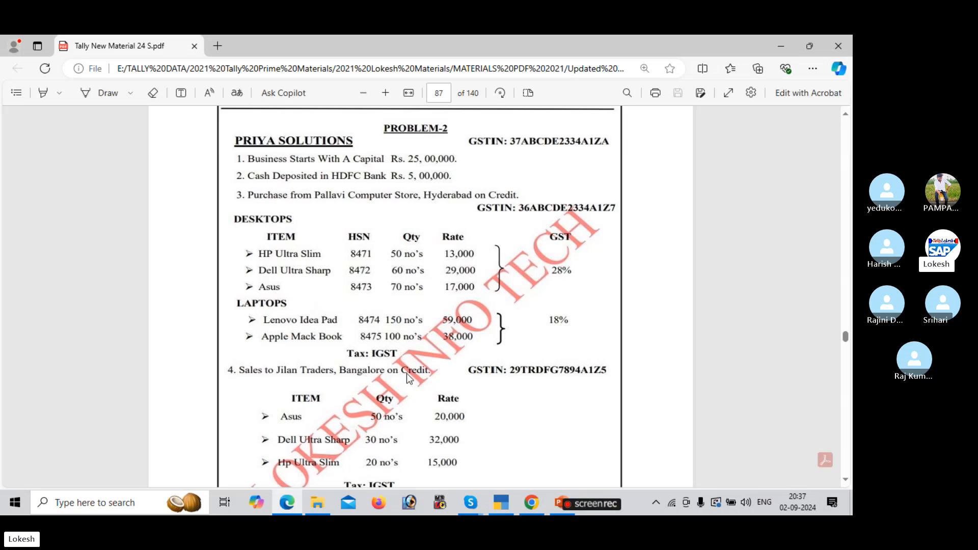
key("alt+Tab")
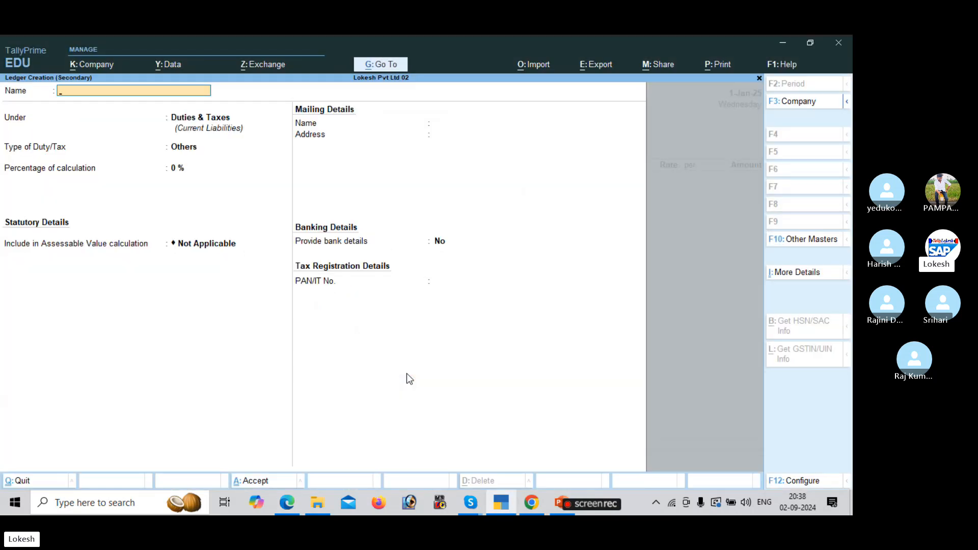
key("BackSpace")
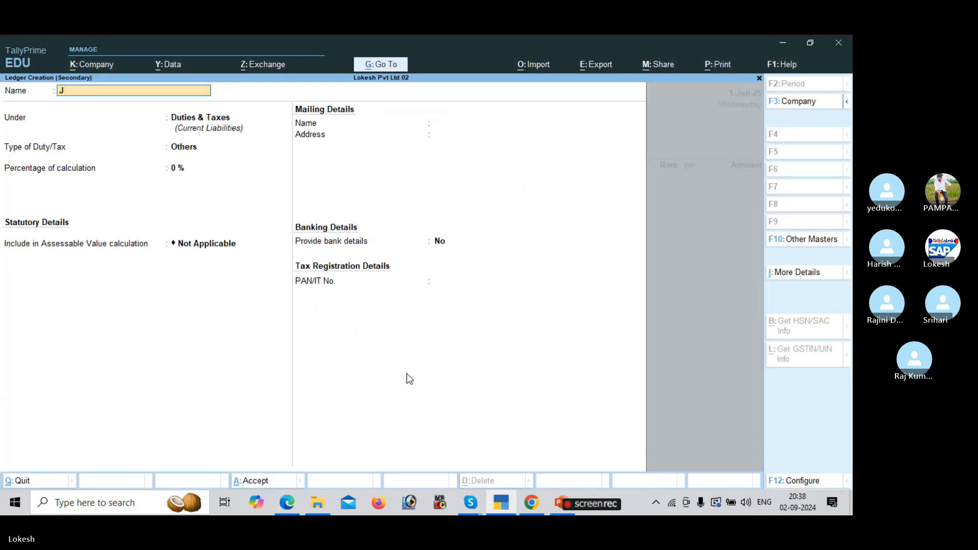
type("ilan Traders")
key("Return")
type("Sun")
key("Down")
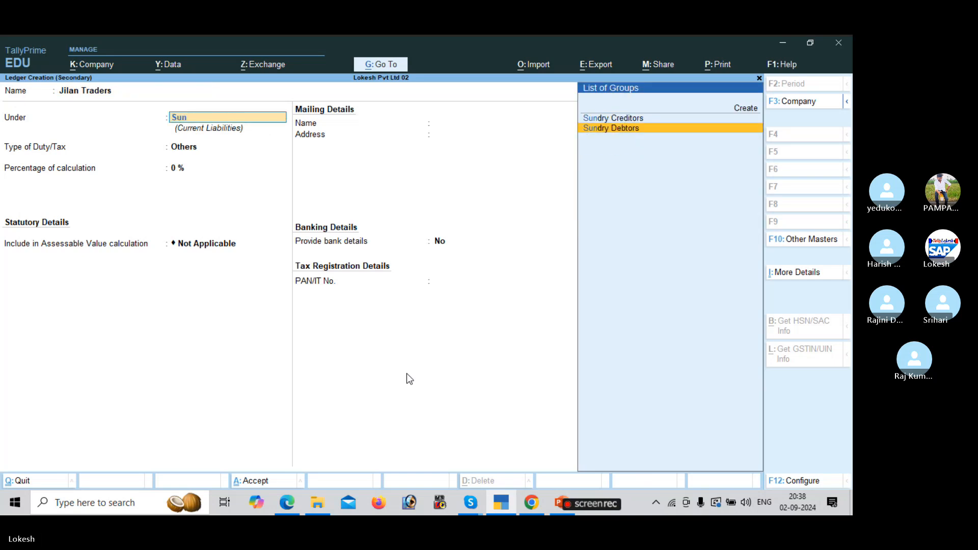
key("Return")
Set Jilan Traders' state to Karnataka with Regular registration, enter its GSTIN, and save.
key("Return")
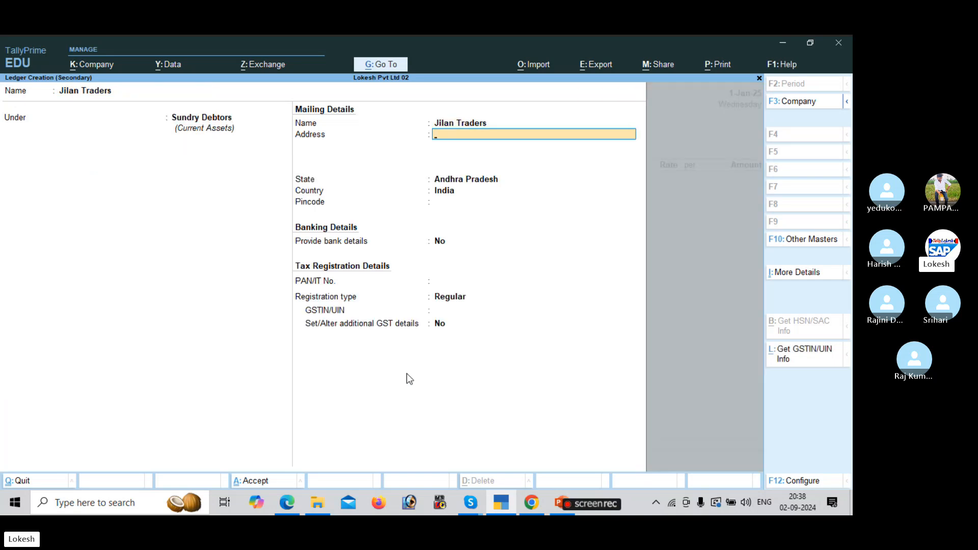
key("Return")
type("ka")
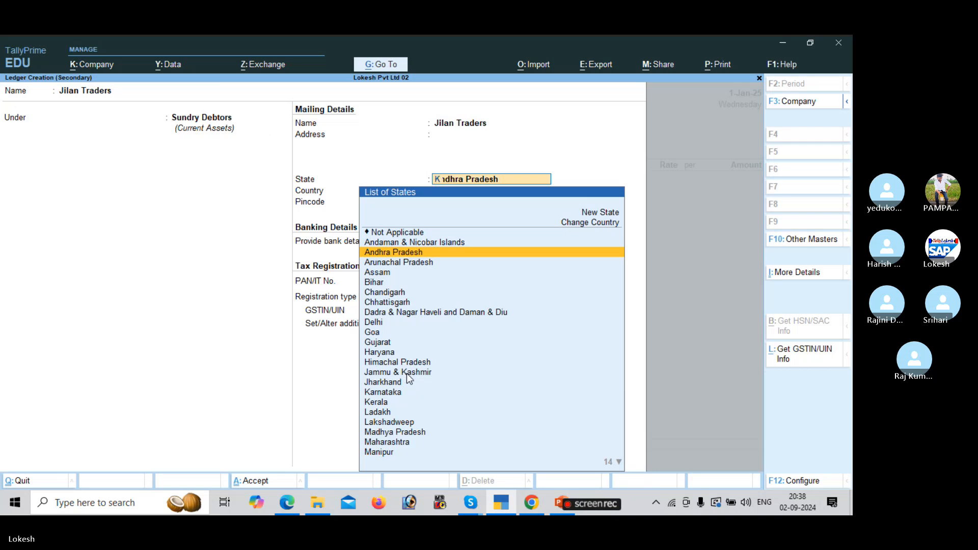
key("Return")
key("Return")
key("Return")
key("Return")
key("Return")
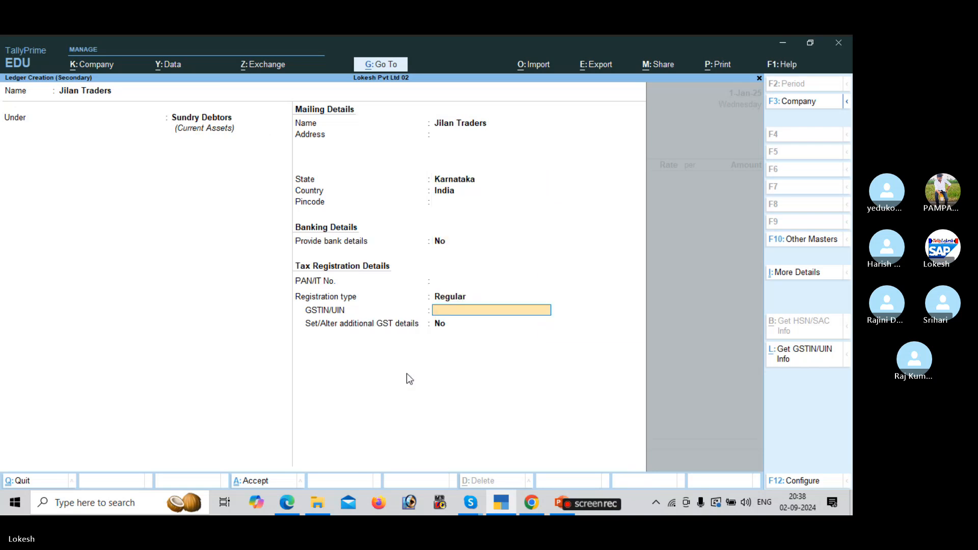
key("alt+Tab")
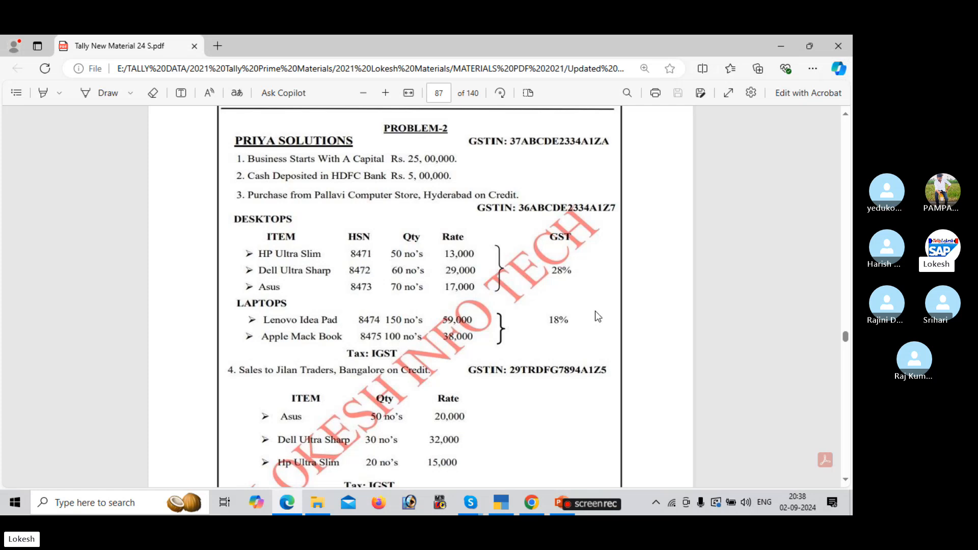
scroll(598, 316, "down", 2)
scroll(595, 311, "down", 3)
key("alt+Tab")
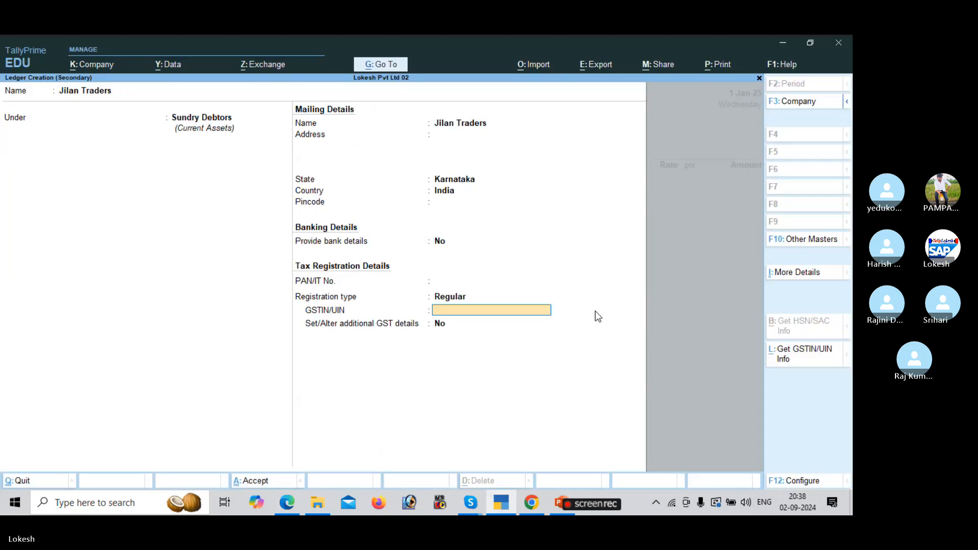
type("29")
key("Return")
key("Return")
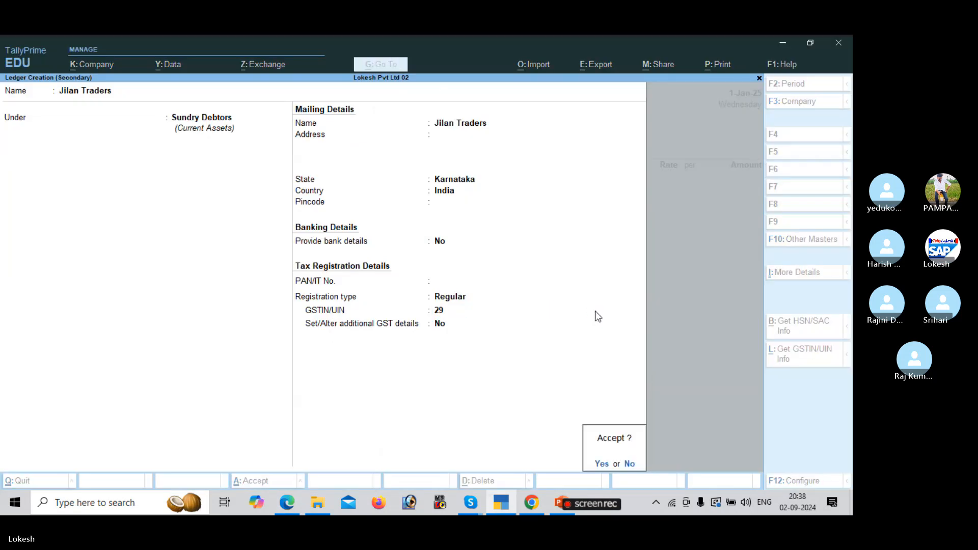
key("Return")
key("Return")
key("Return")
key("Return")
key("Return")
key("Return")
key("Return")
key("Return")
key("Return")
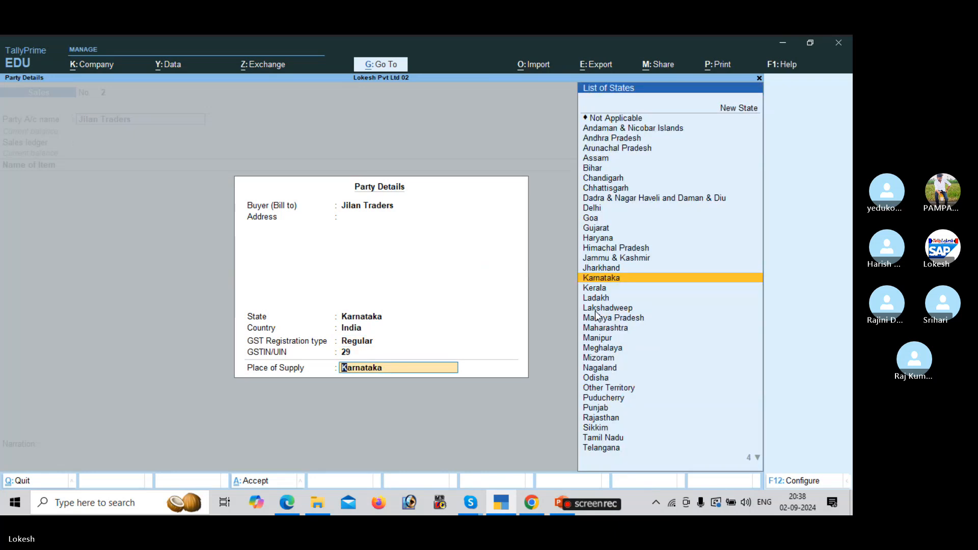
key("Return")
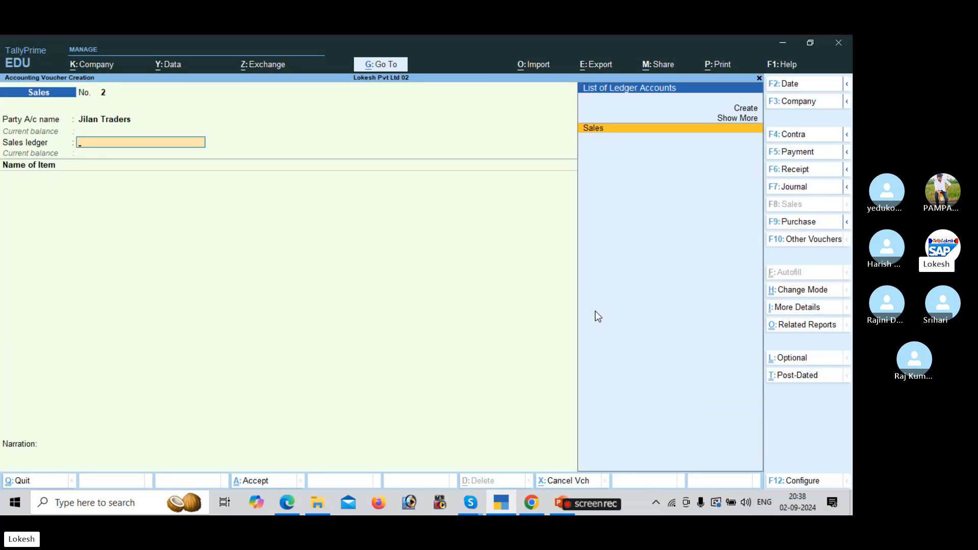
Create a 'Sales IGST' ledger under Sales Accounts with Goods as the supply type.
key("alt+c")
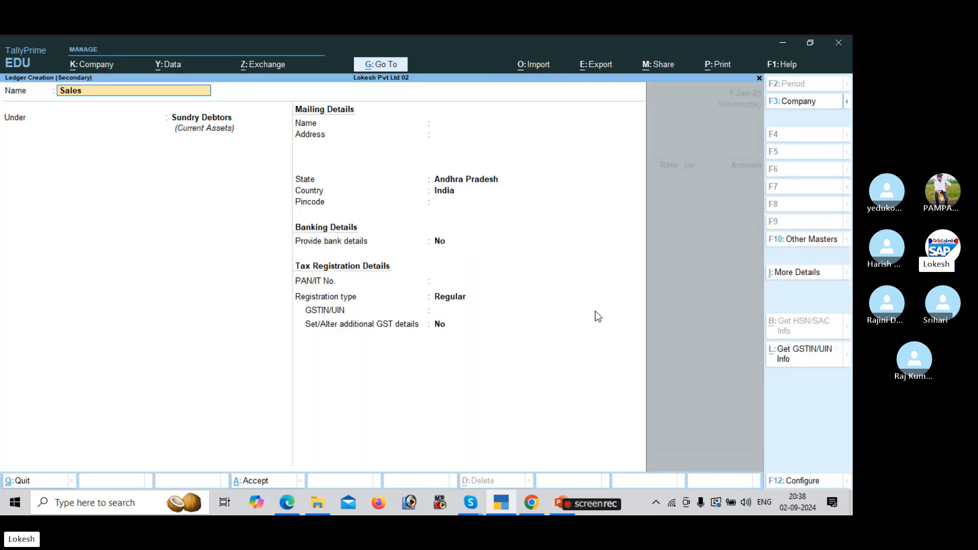
type("Sales IGST")
key("Return")
type("SA")
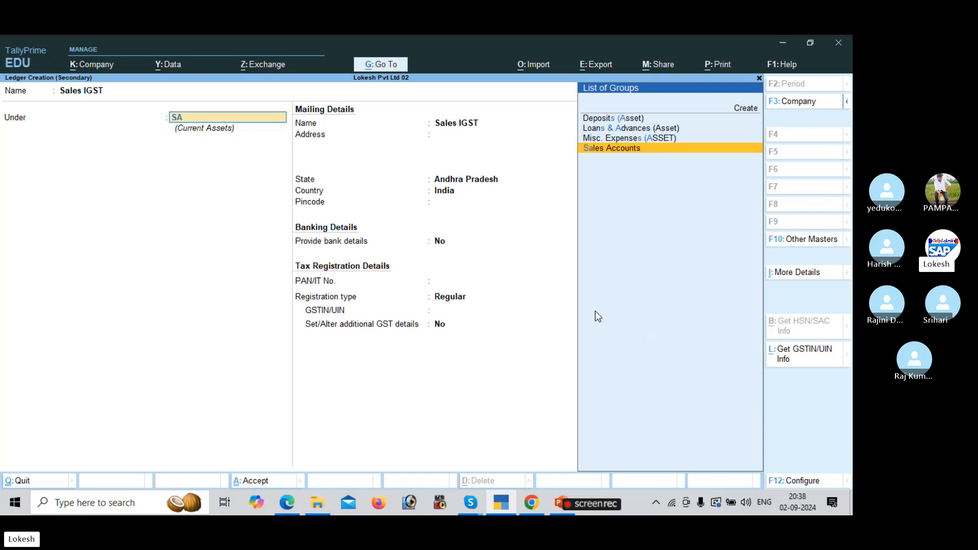
key("Return")
key("Return")
key("Return")
key("Return")
key("Return")
key("Return")
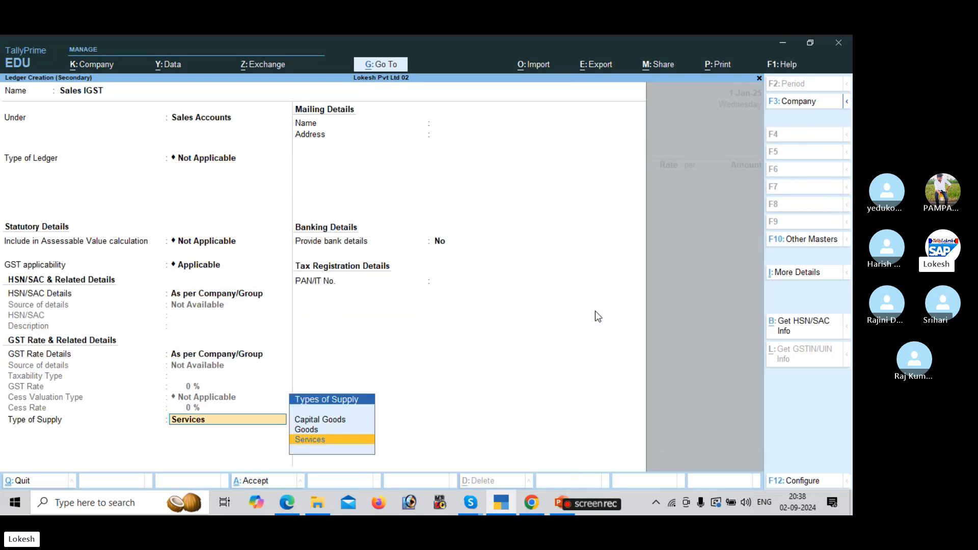
key("Up")
key("Return")
key("Return")
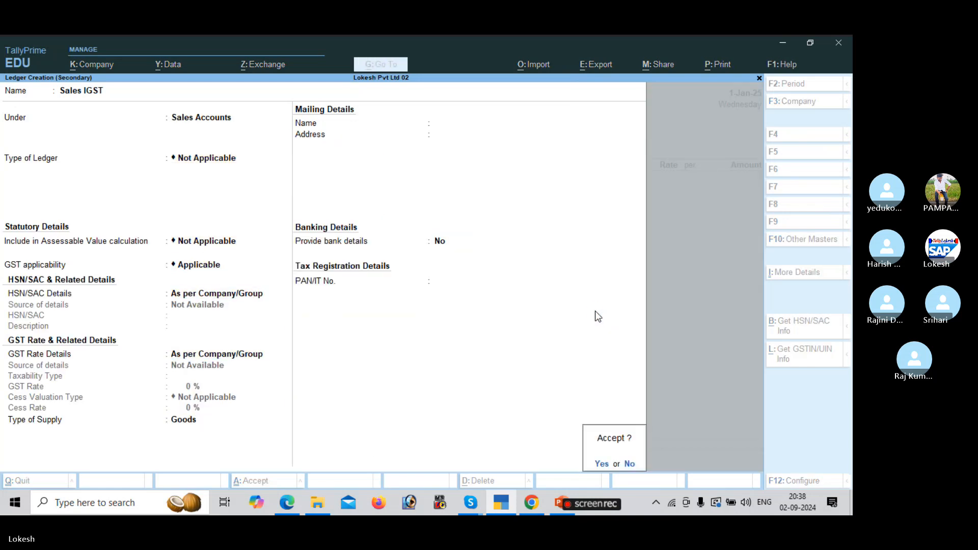
key("Return")
Add Asus to the sales voucher: 50 nos at 20,000, amount 10,00,000.
key("alt+Tab")
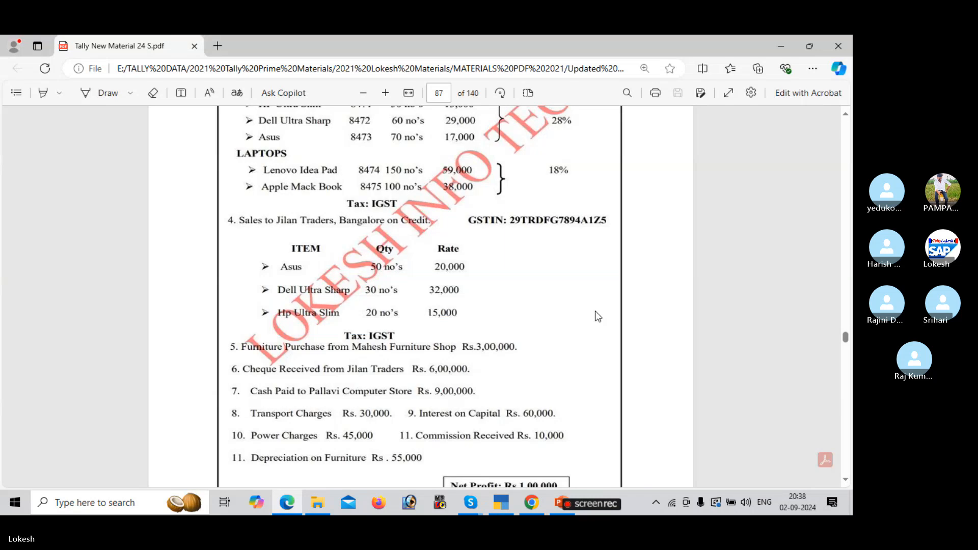
key("alt+Tab")
type("A")
key("Down")
key("Return")
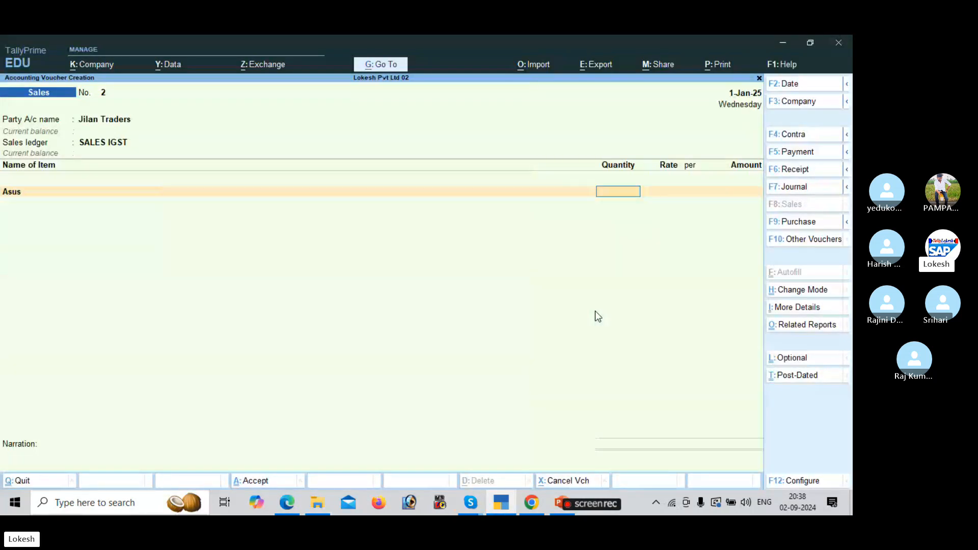
key("alt+Tab")
key("alt+Tab")
type("50")
key("Return")
type("20000")
key("Return")
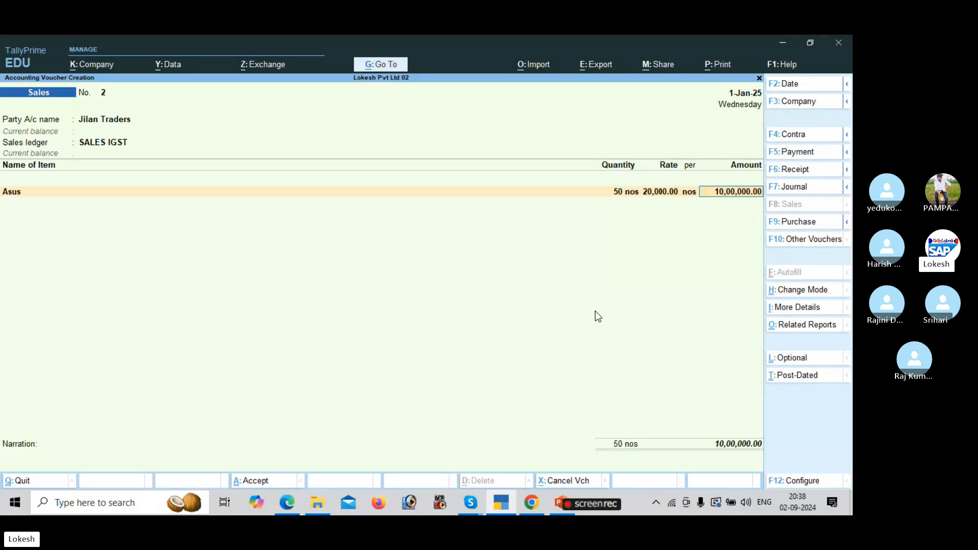
key("Return")
Add Dell Ultra Sharp: 30 nos at 32,000, amount 9,60,000.
key("alt+Tab")
key("alt+Tab")
type("d")
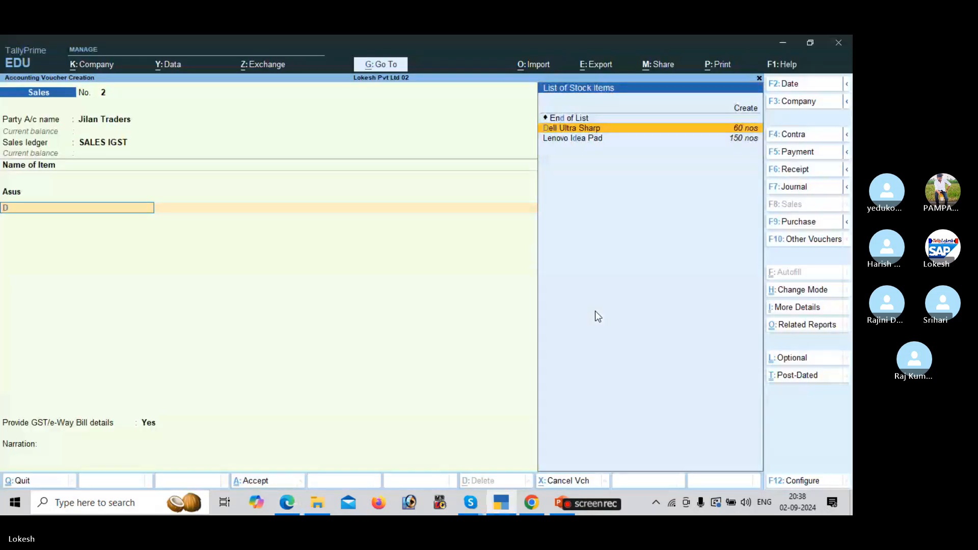
key("Return")
key("alt+Tab")
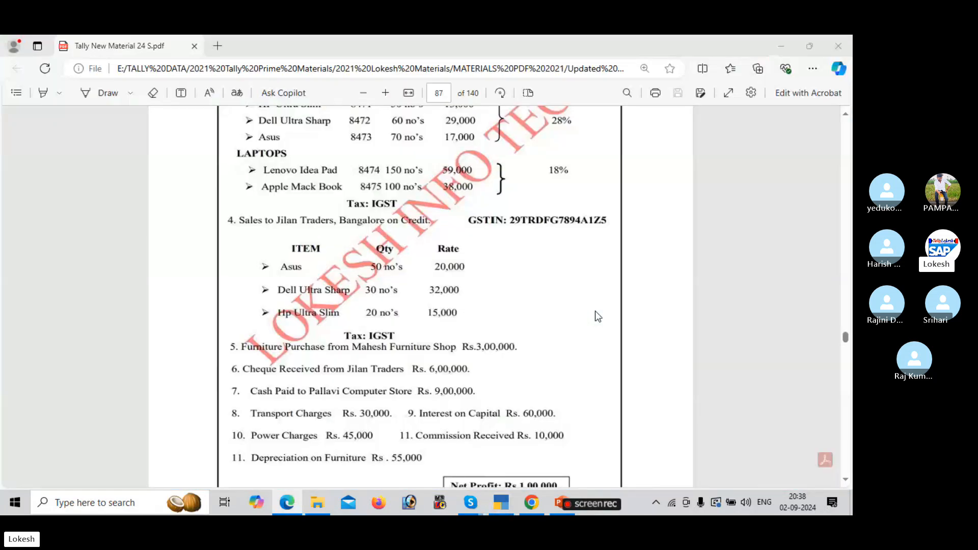
key("alt+Tab")
type("30")
key("Return")
key("alt+Tab")
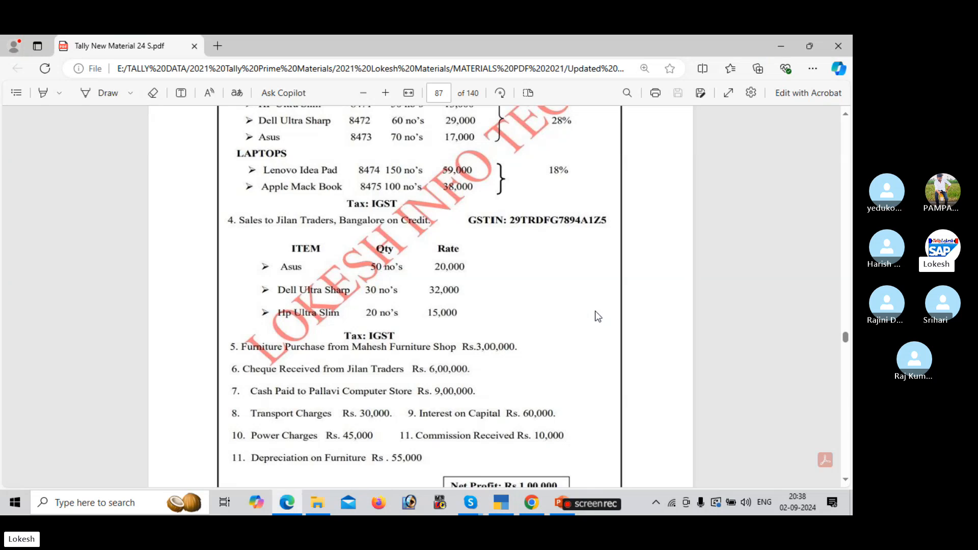
key("alt+Tab")
type("32000")
key("Return")
key("Return")
key("Return")
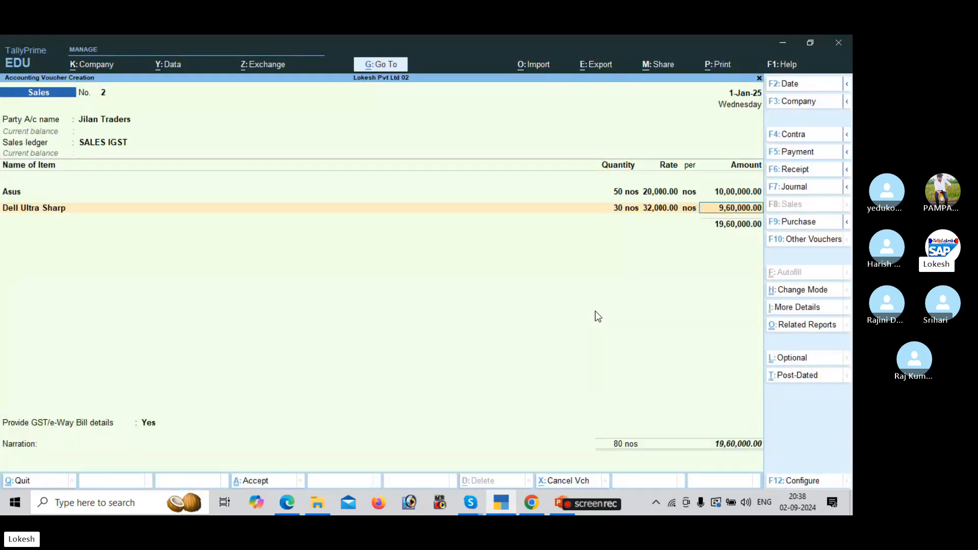
Add HP Ultra Slim: 20 nos at a rate of 15,000.
key("alt+Tab")
key("alt+Tab")
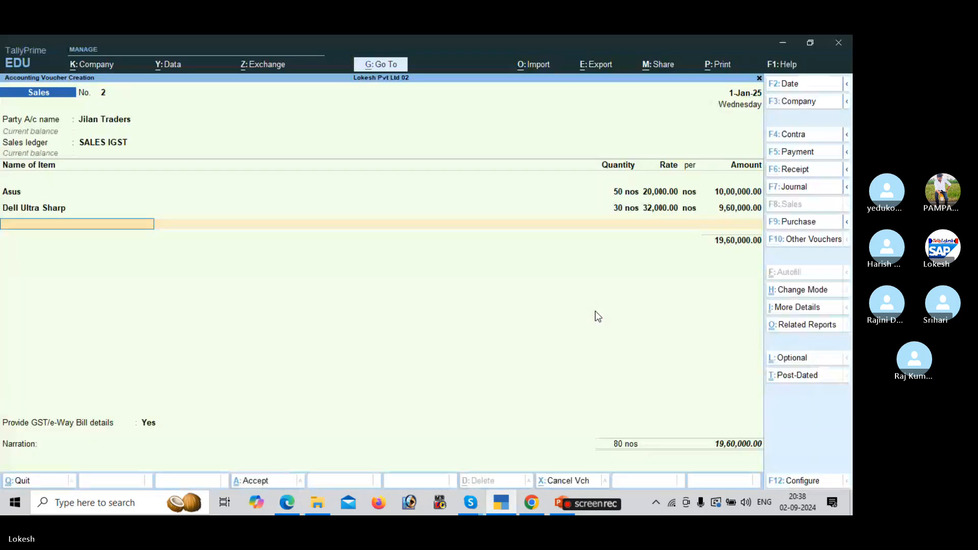
type("hp")
key("Return")
key("alt+Tab")
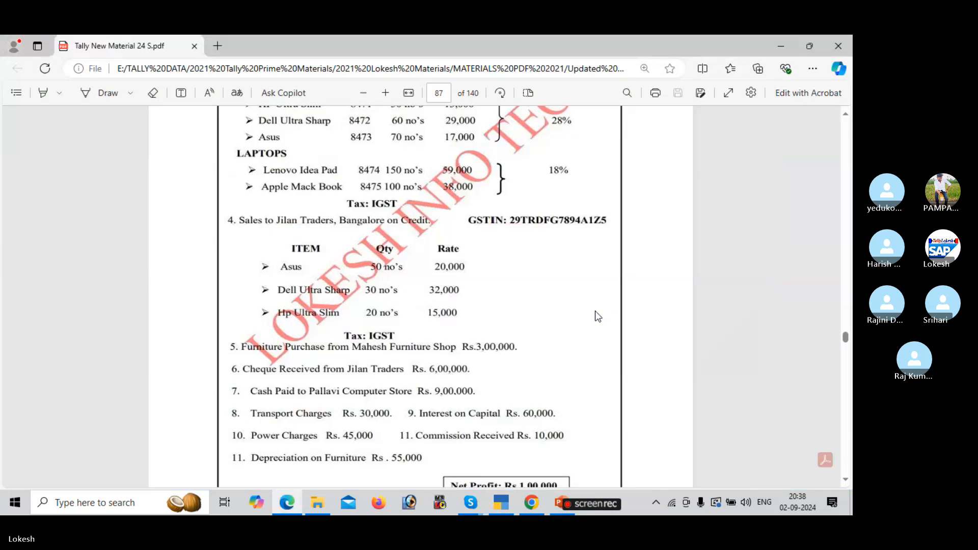
key("alt+Tab")
type("20")
key("Return")
key("alt+Tab")
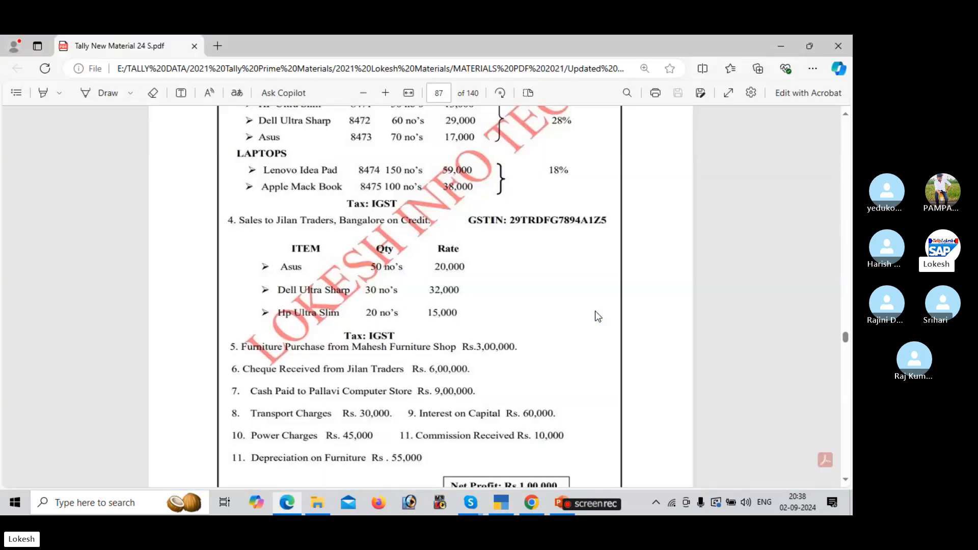
key("alt+Tab")
type("15,000")
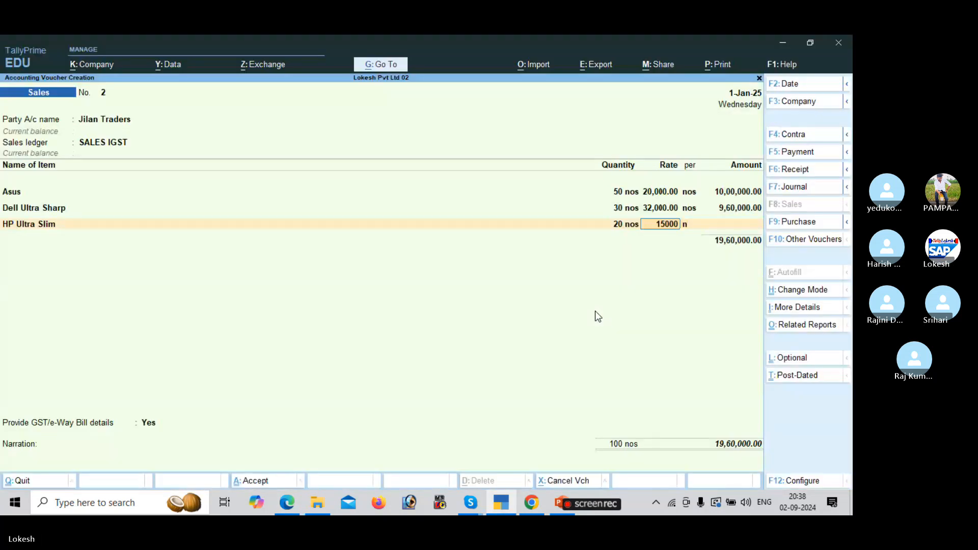
key("Return")
key("Return")
key("Return")
Add IGST of 6,32,800, save the voucher without e-Way Bill, and quit to the menu.
type("igst")
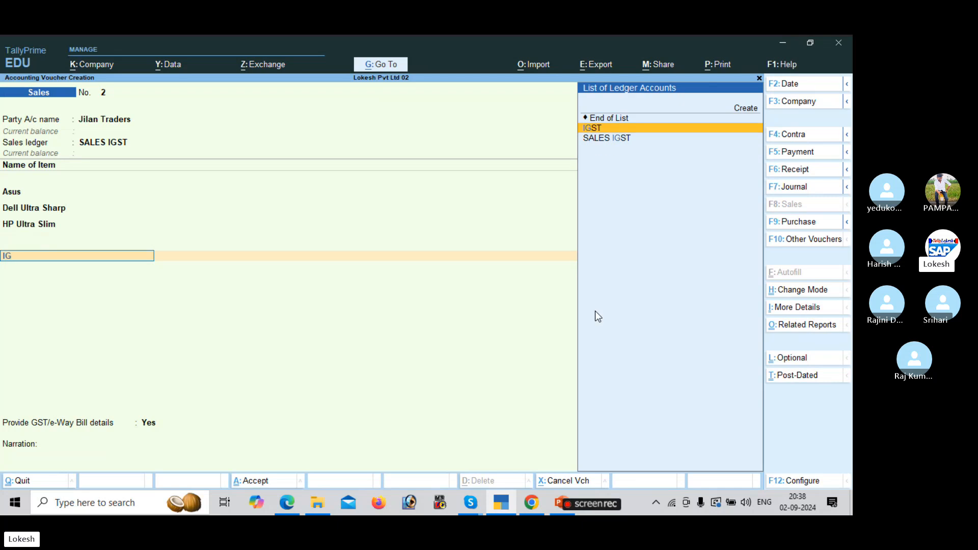
key("Return")
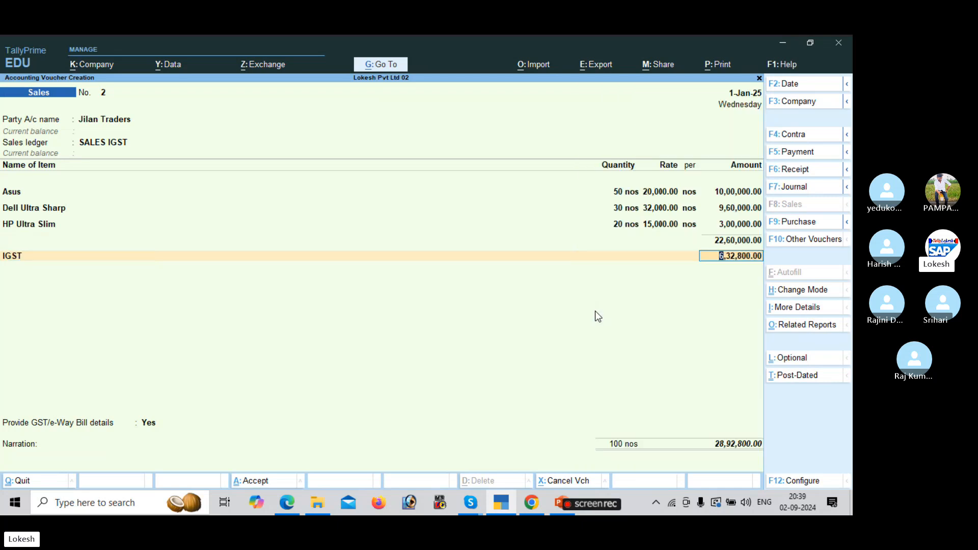
key("Return")
key("Return")
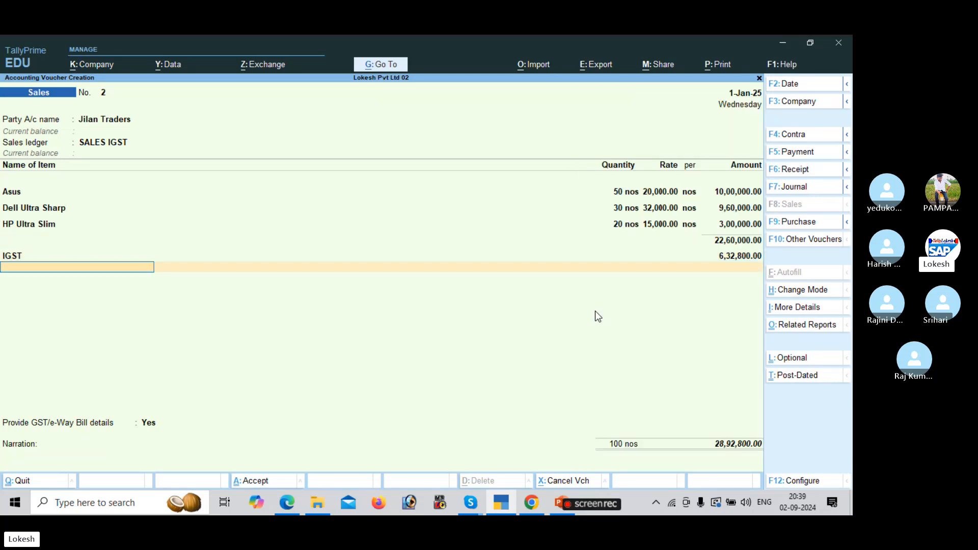
key("Return")
key("Return")
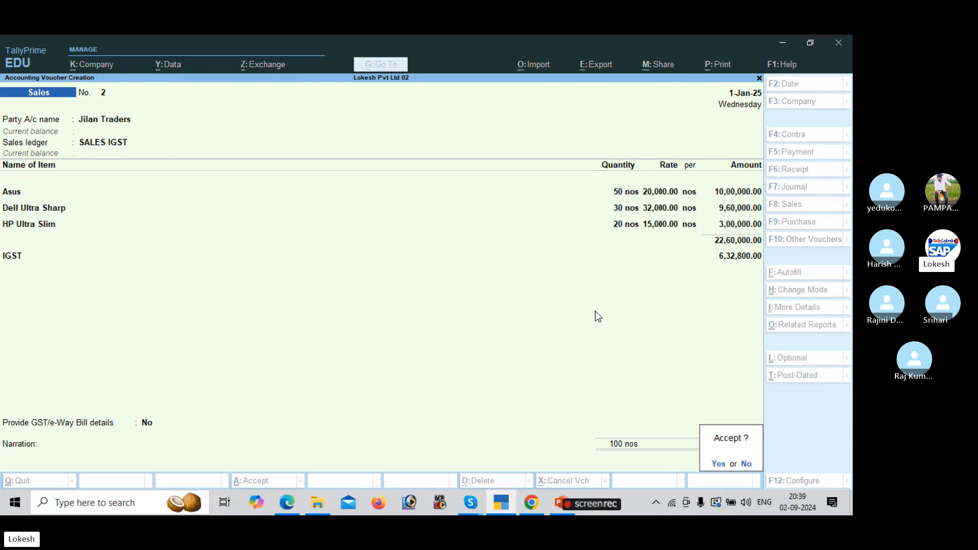
key("Return")
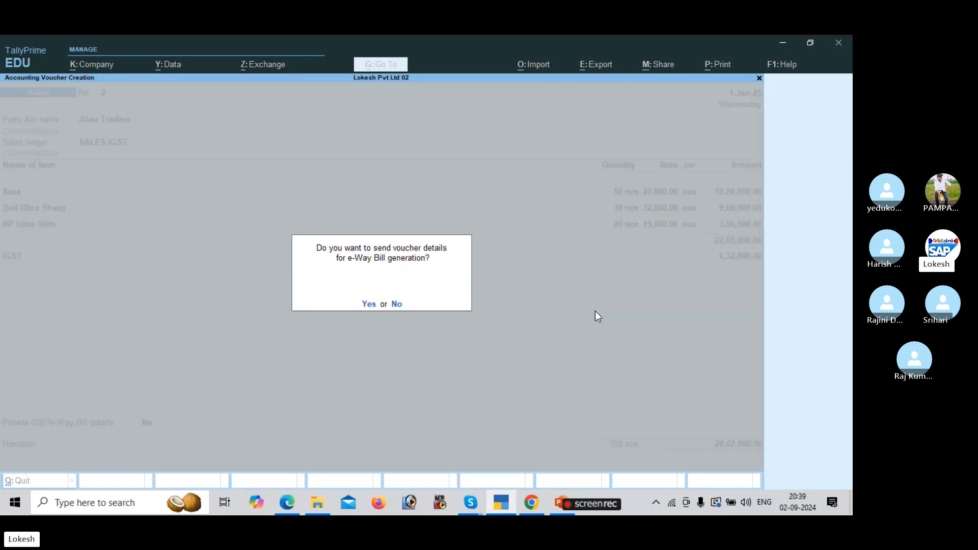
key("n")
key("Escape")
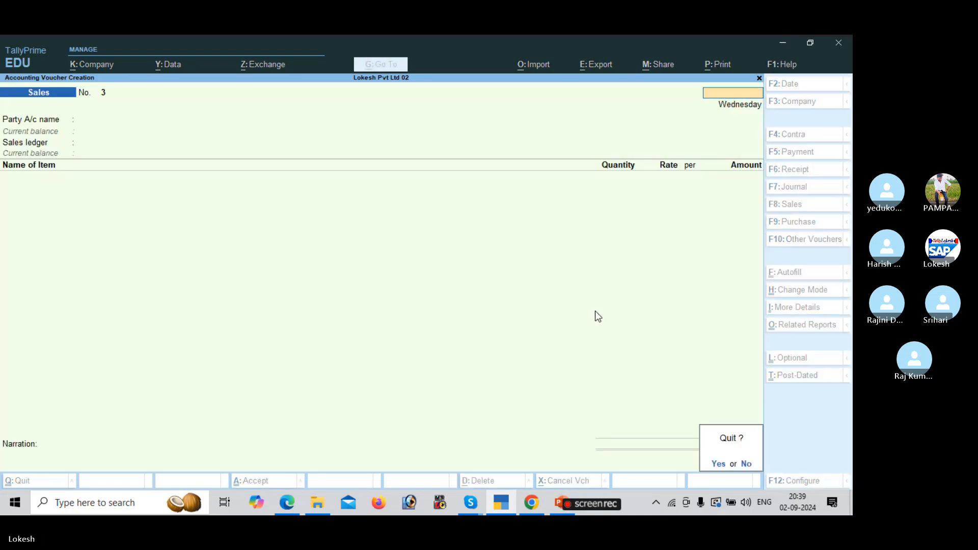
key("y")
key("Down")
key("Down")
key("Down")
key("Down")
View Profit & Loss in detailed mode, review the Purchase and Sales IGST lines, then switch to the PDF.
key("Return")
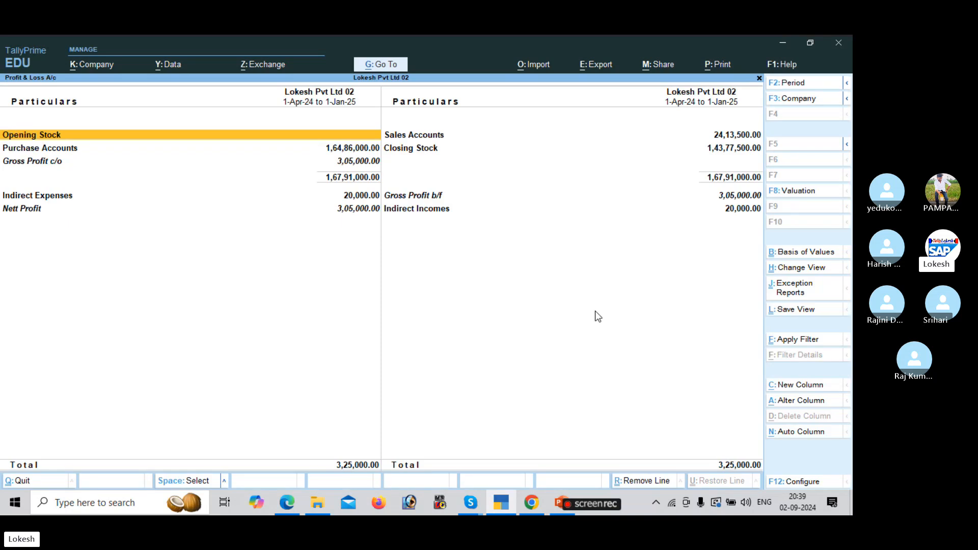
key("alt+F5")
key("Down")
key("Down")
key("Down")
key("Down")
key("Down")
key("Down")
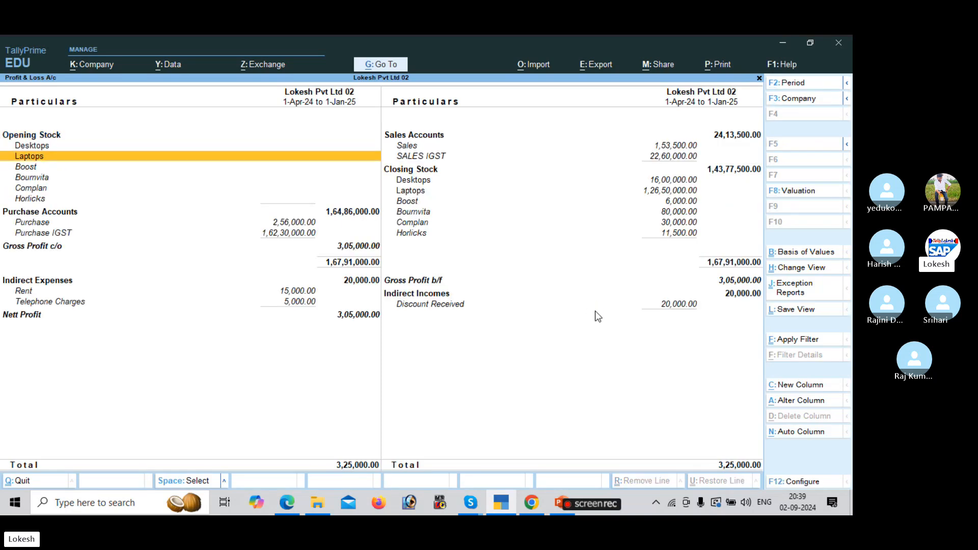
key("Down")
key("Down")
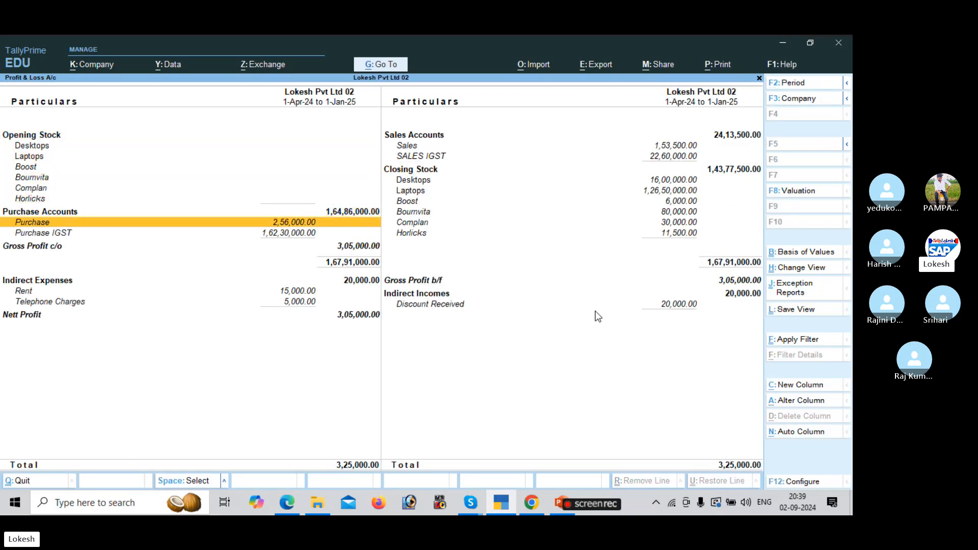
key("Down")
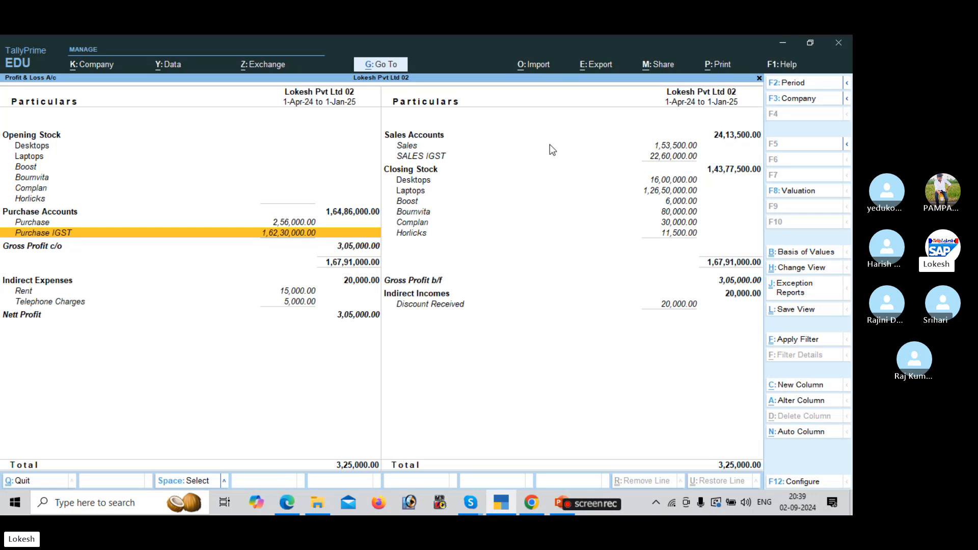
left_click(415, 146)
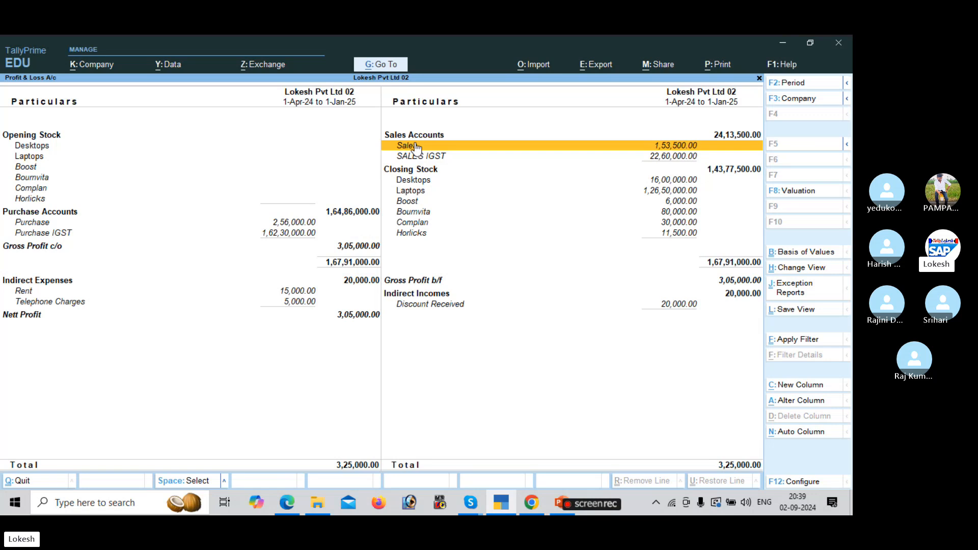
key("Down")
key("Up")
key("Down")
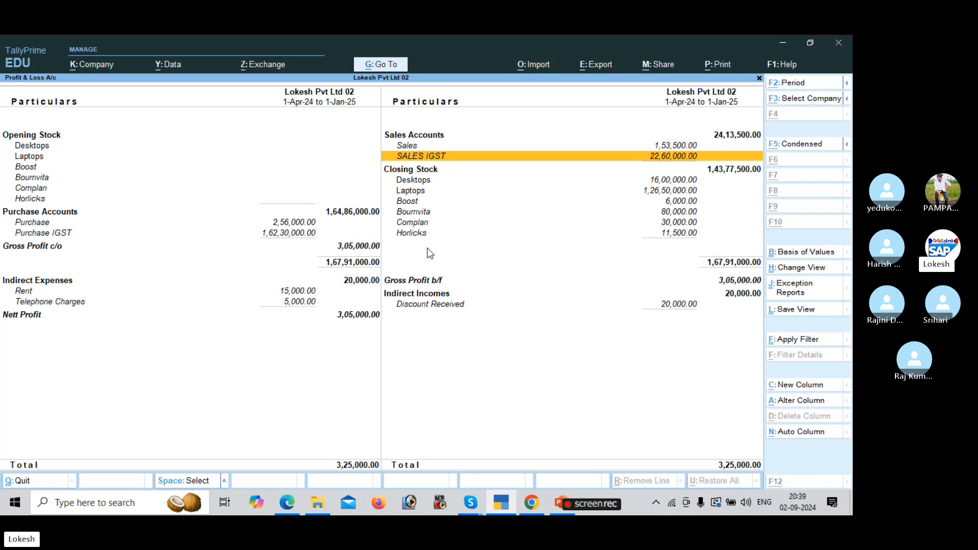
key("alt+Tab")
scroll(429, 253, "down", 2)
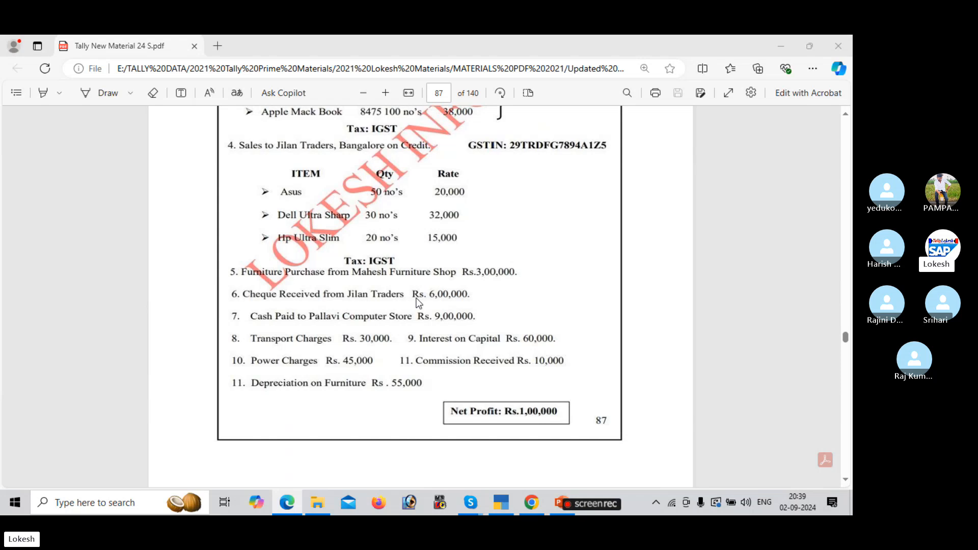
Scroll the exercise PDF to page 88 showing the Khan Merchants problem.
key("alt+Tab")
key("alt+Tab")
scroll(417, 303, "down", 1)
scroll(418, 302, "down", 10)
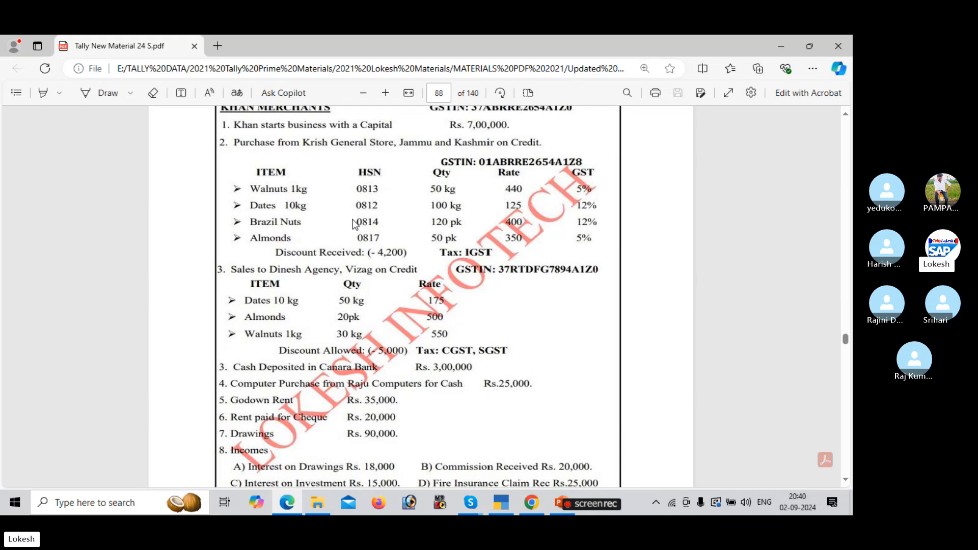
Start a new purchase voucher dated 1-Jan-25.
key("alt+Tab")
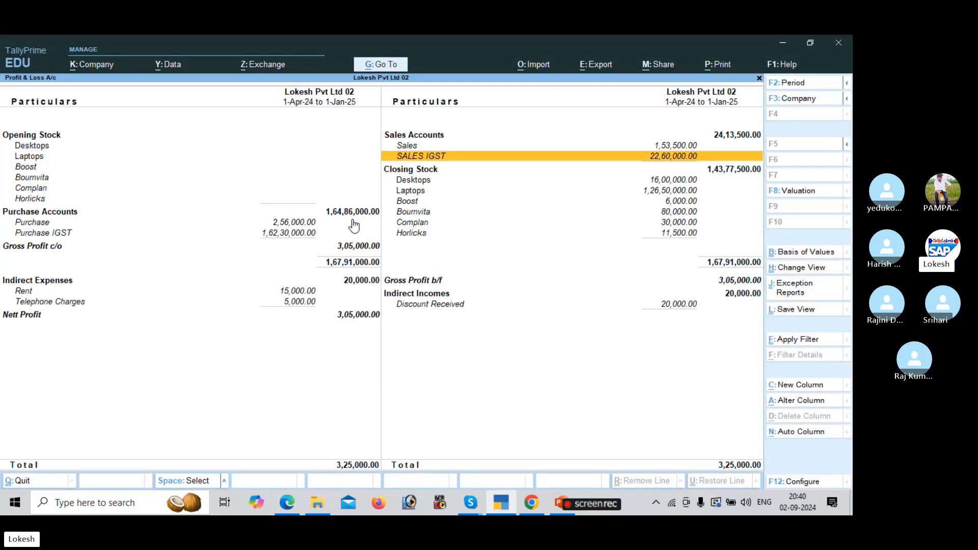
key("Escape")
key("Up")
key("Up")
key("Up")
key("Up")
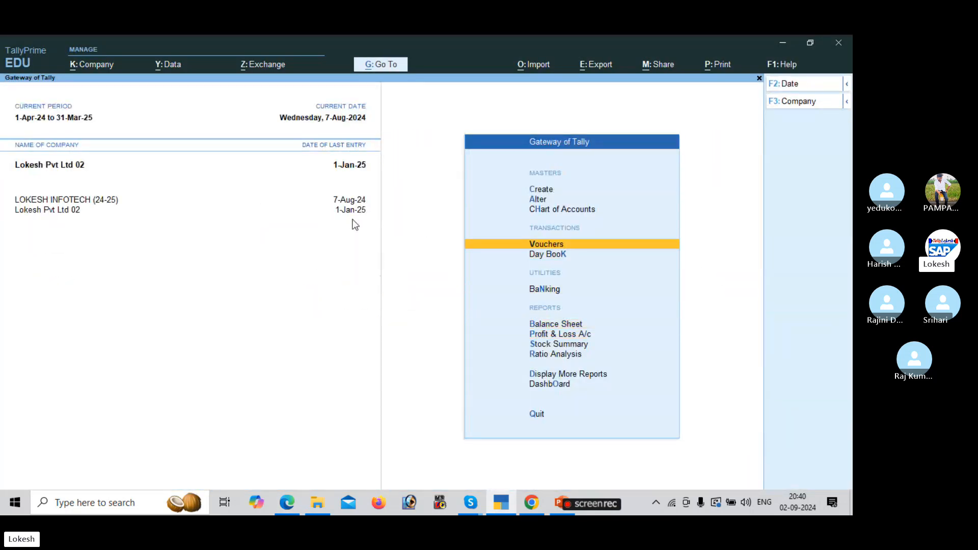
key("Return")
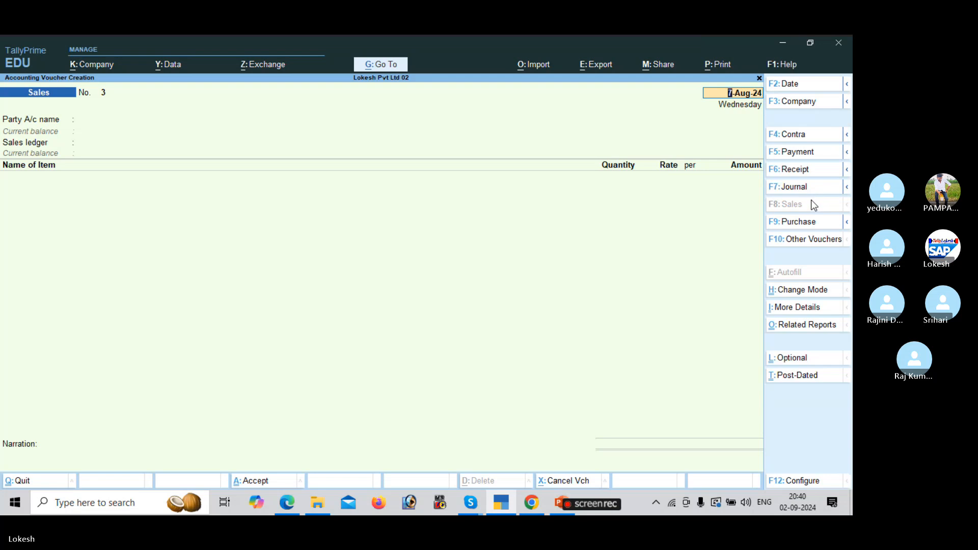
left_click(808, 227)
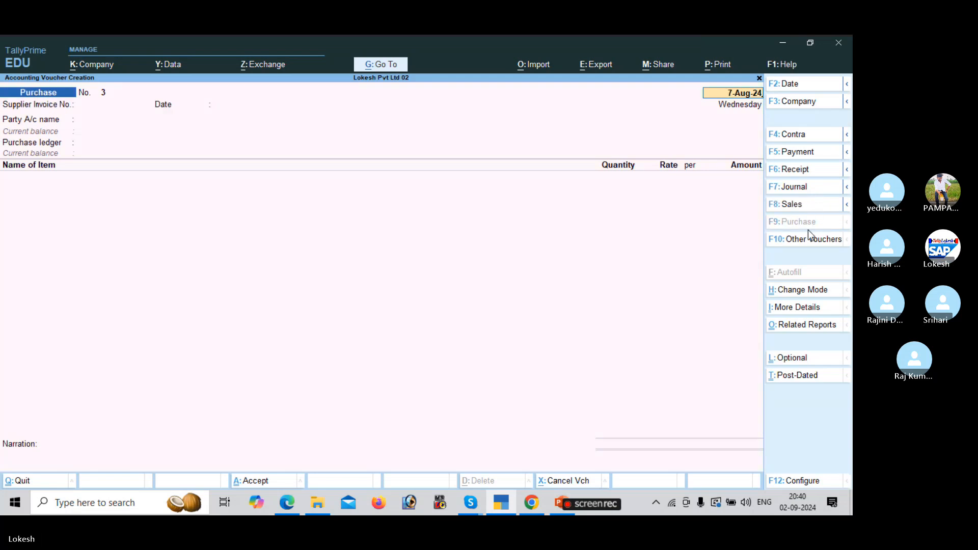
type("1-1")
key("Return")
key("Return")
key("Return")
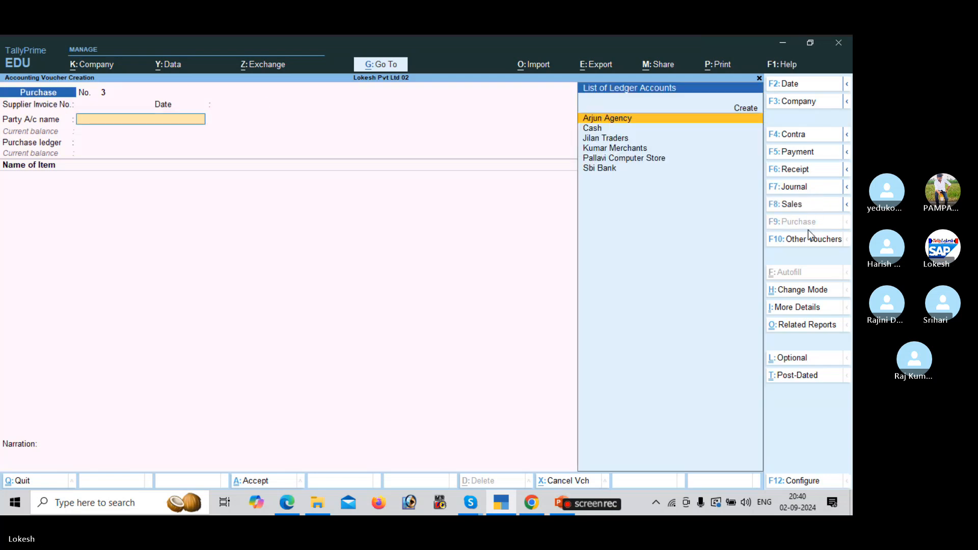
Create party ledger 'Krish General Store' under Sundry Creditors.
key("alt+c")
key("alt+Tab")
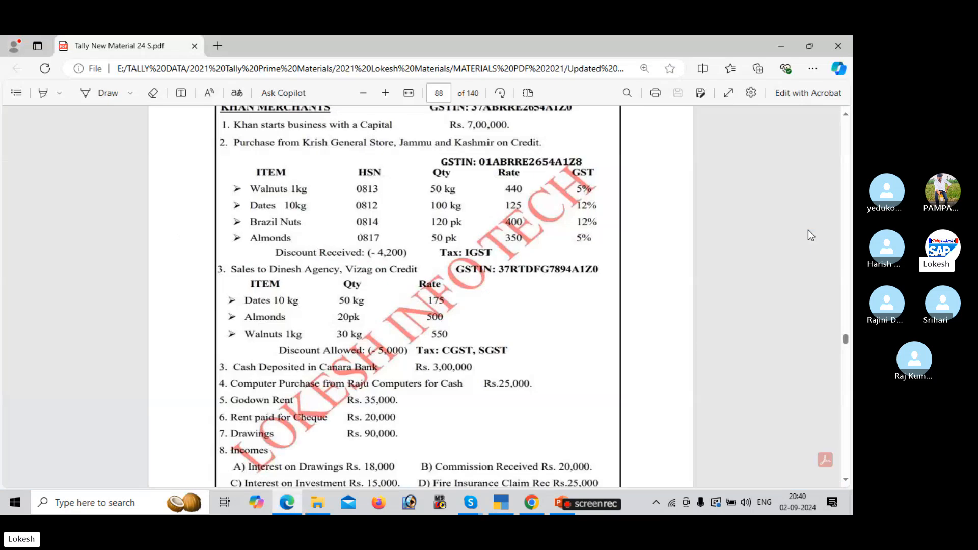
key("alt+Tab")
type("KRISH")
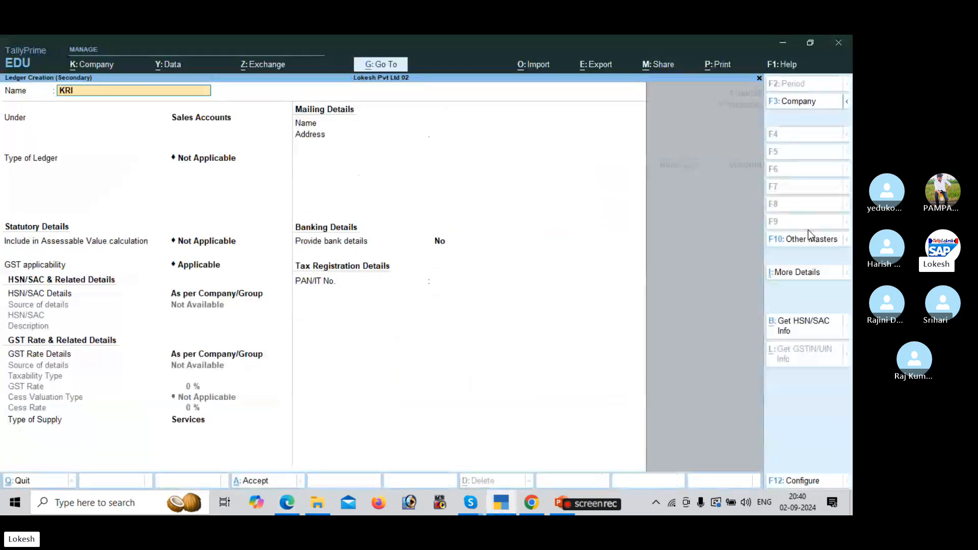
key("BackSpace")
key("BackSpace")
key("BackSpace")
key("BackSpace")
type("rish General S")
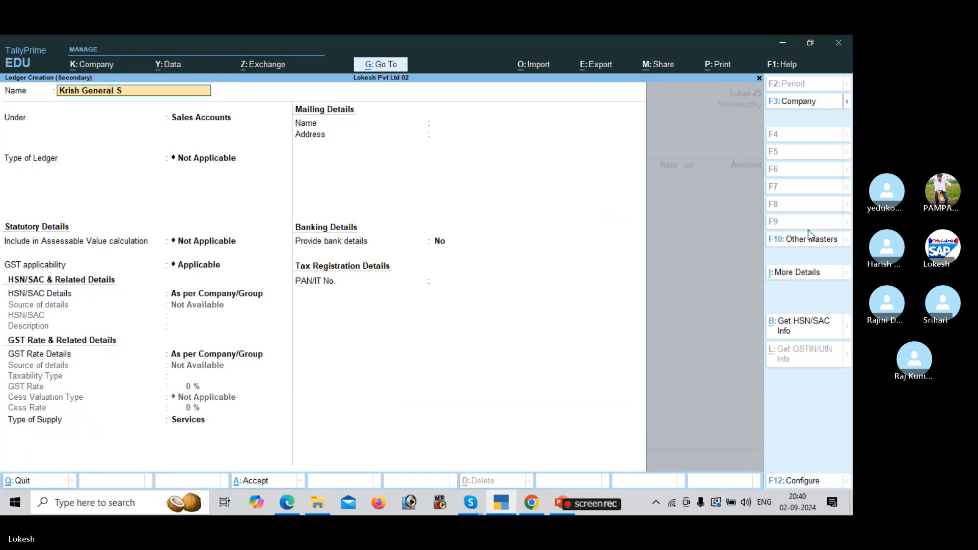
type("tore")
key("Return")
type("Sun")
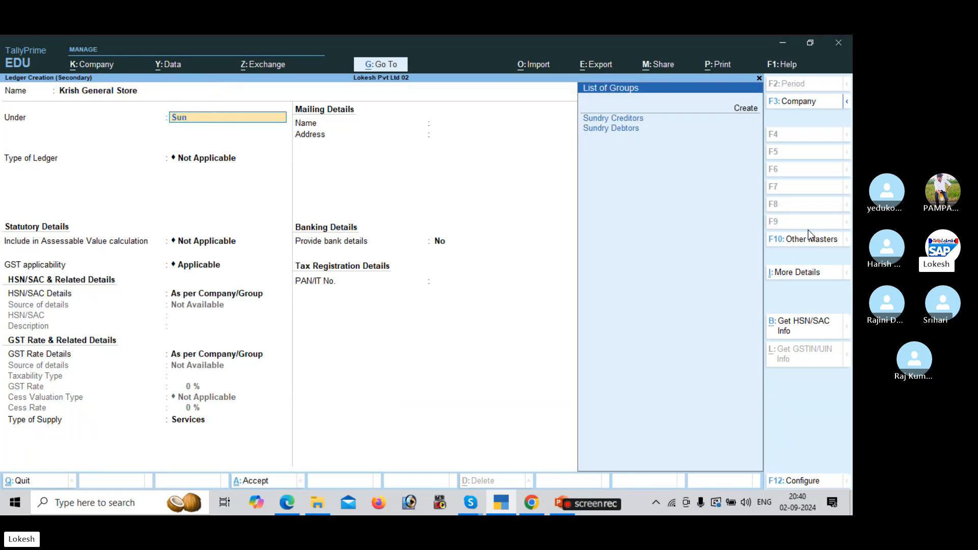
key("Return")
key("Return")
Set its state to Jammu & Kashmir with GSTIN 01, save it, and choose Purchase IGST.
key("Return")
type("Ja")
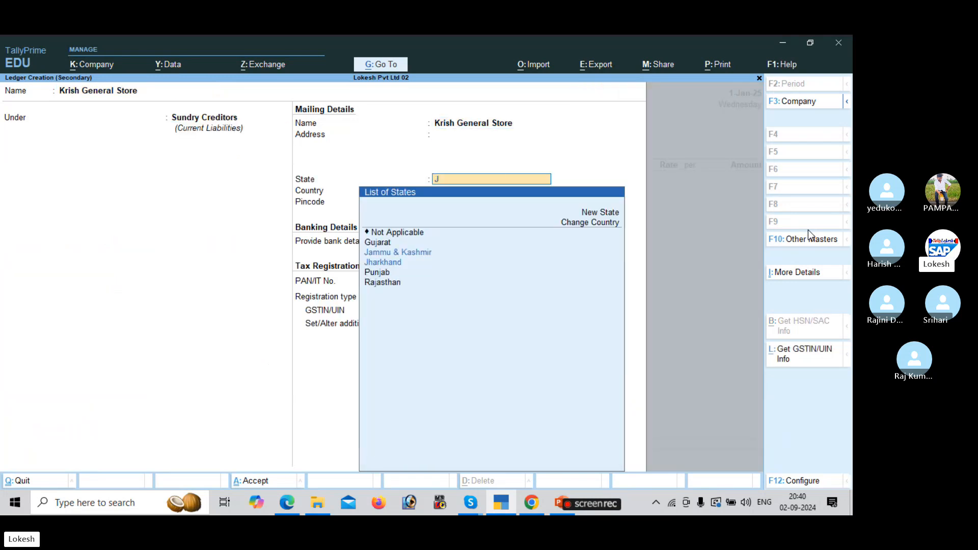
key("Return")
key("Return")
key("Return")
key("Return")
key("Return")
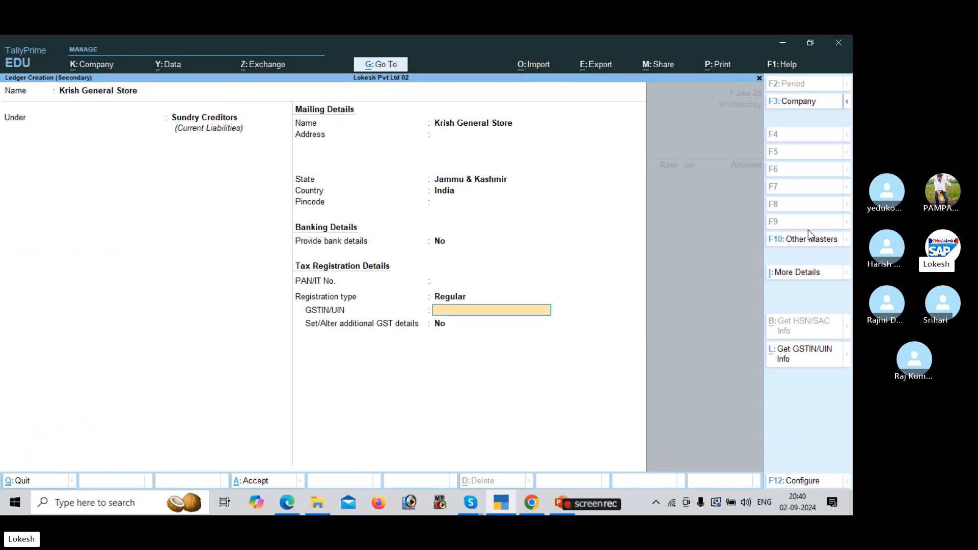
key("alt+Tab")
key("alt+Tab")
type("01")
key("Return")
key("Return")
key("Return")
key("Return")
key("Return")
key("Return")
key("Return")
key("Return")
key("Return")
key("Return")
key("Return")
key("Return")
key("Return")
key("Return")
key("Return")
key("Return")
key("Return")
key("Return")
key("Return")
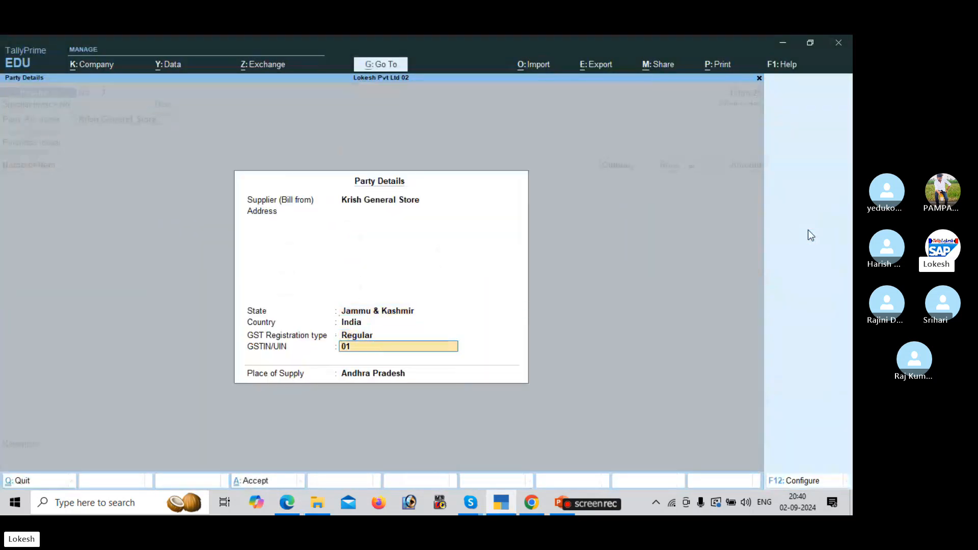
key("Down")
key("Return")
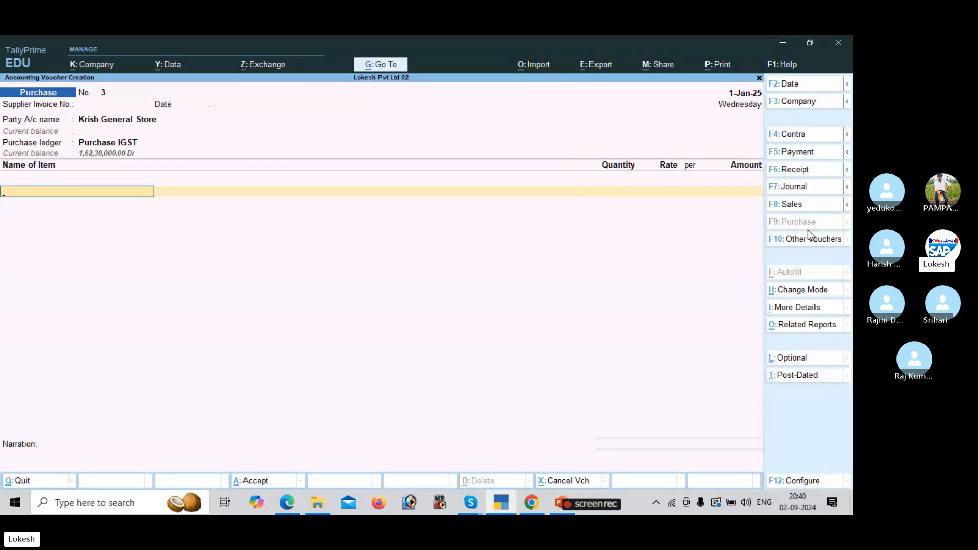
Enter Apple Mack Book as the first item: 50 nos at 440.
key("Down")
key("Return")
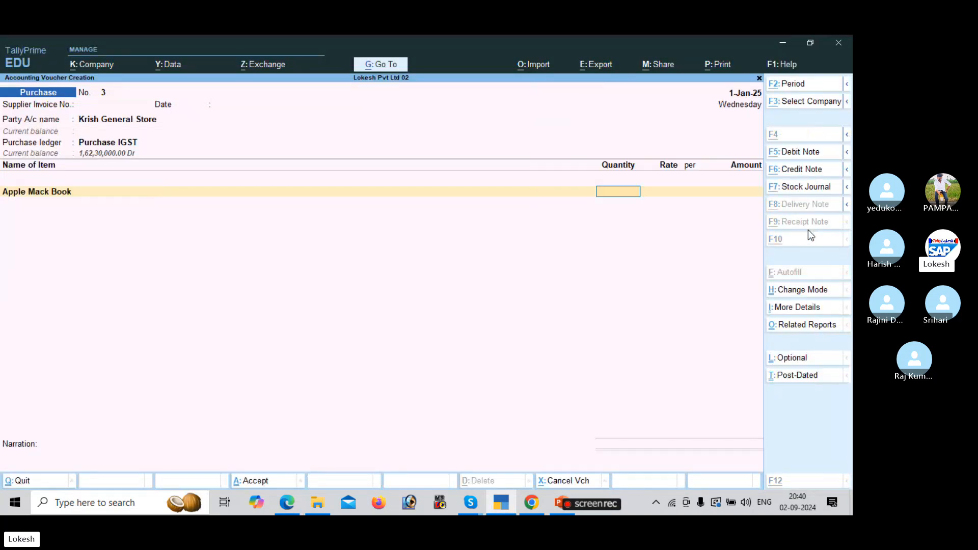
key("alt+Tab")
key("alt+Tab")
type("50")
key("Return")
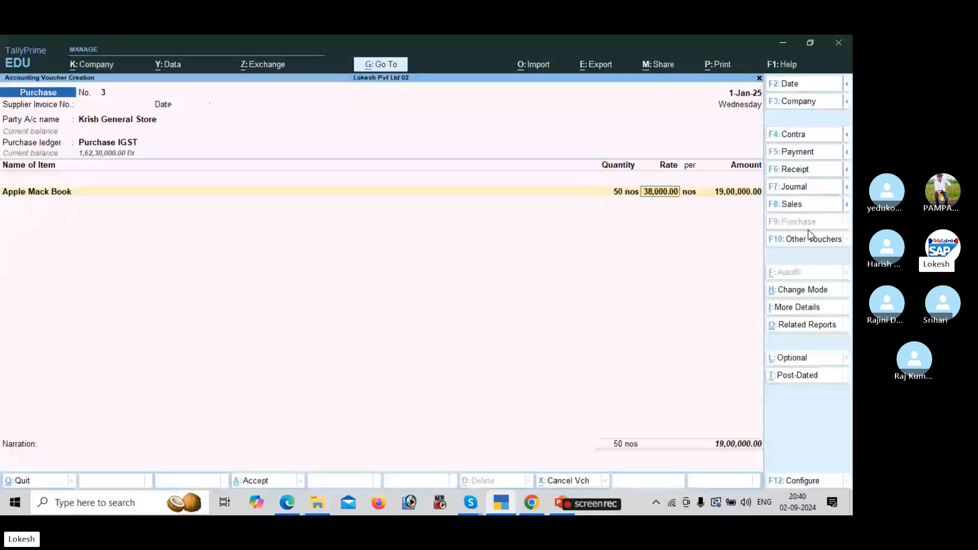
type("440")
key("Return")
key("Return")
key("Return")
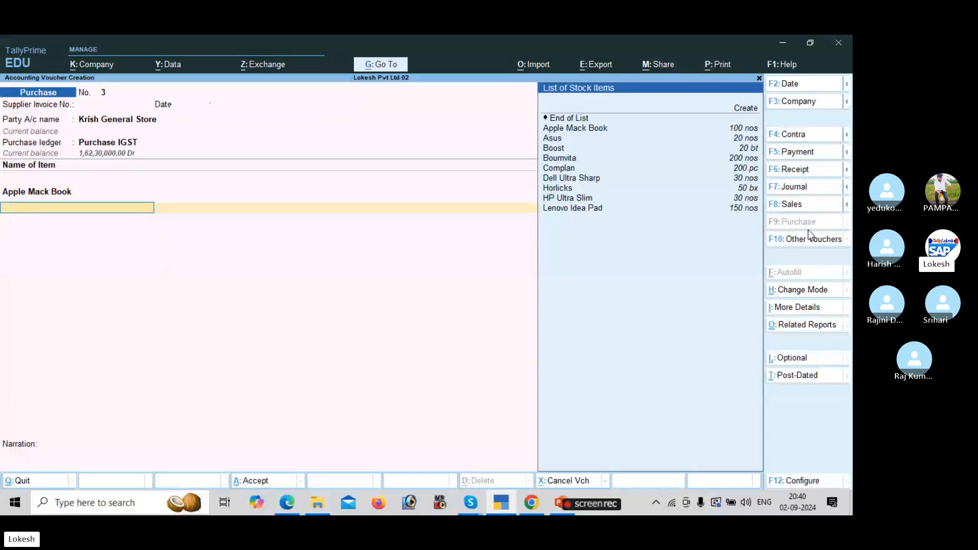
key("Up")
key("Down")
key("Down")
Add Asus: quantity 100 at a rate of 125.
key("Return")
key("alt+Tab")
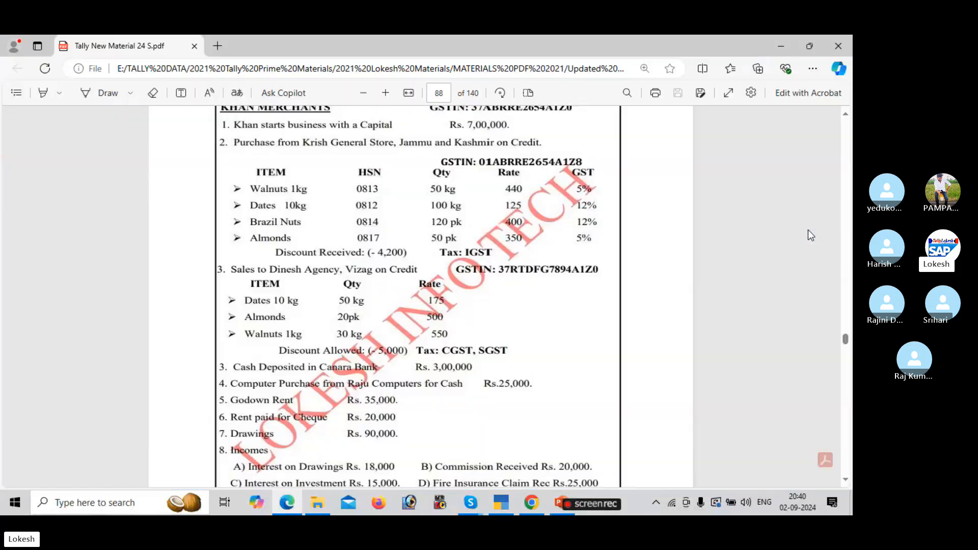
key("alt+Tab")
type("100")
key("Return")
type("125")
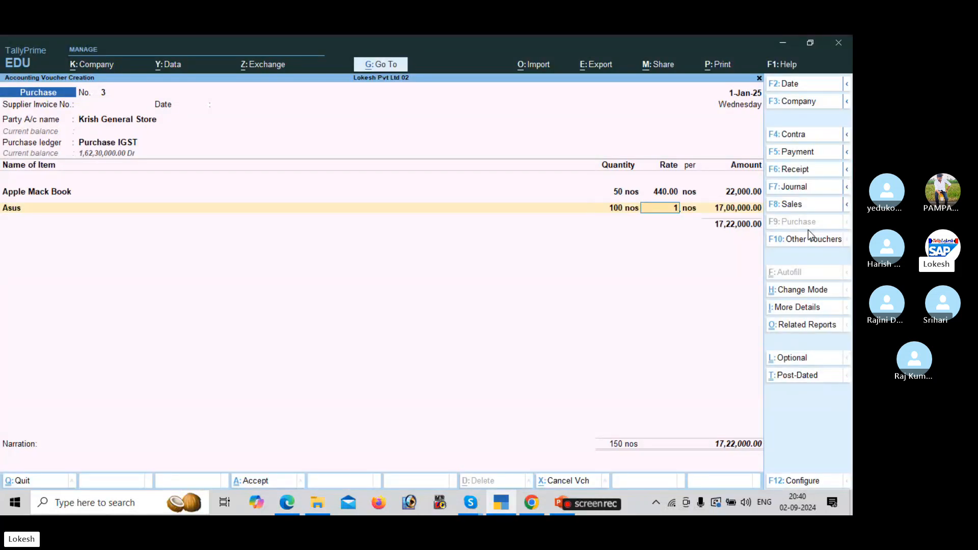
key("Return")
key("Return")
key("Return")
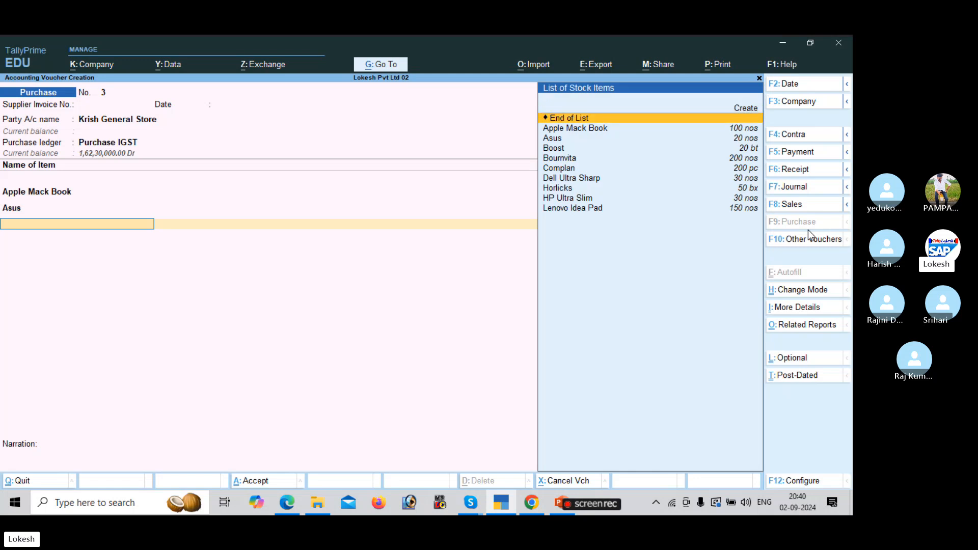
key("Down")
key("Down")
key("Down")
Add Boost: quantity 120 at a rate of 400.
key("Return")
key("alt+Tab")
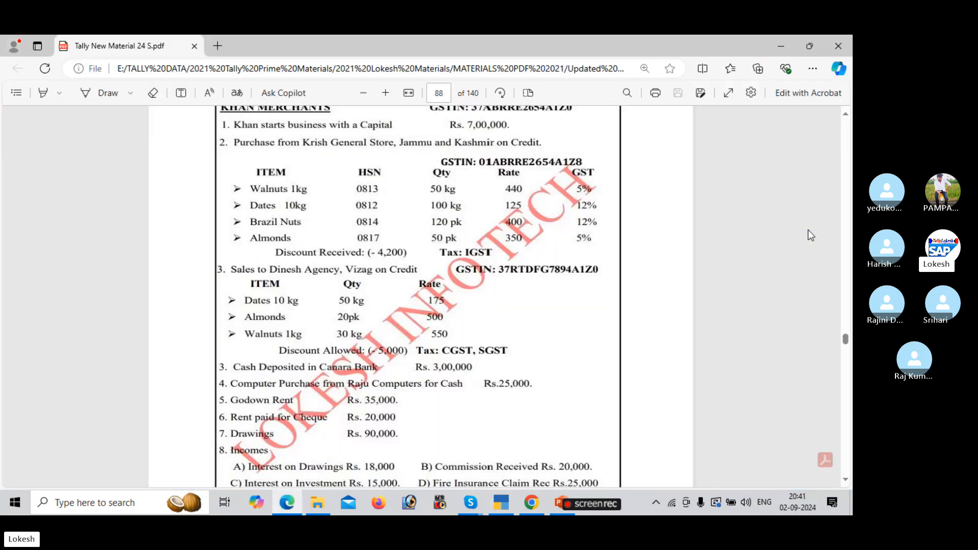
key("alt+Tab")
type("120")
key("Return")
type("400")
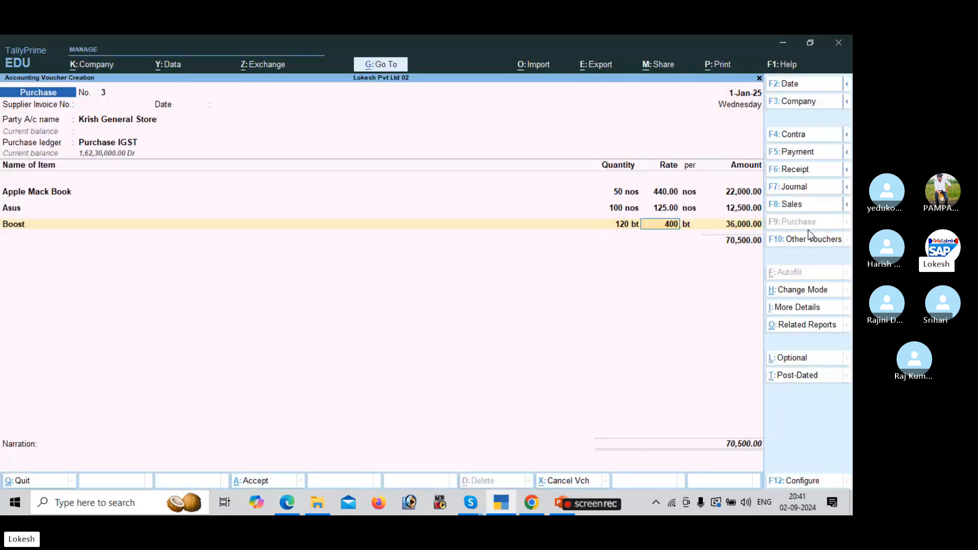
key("Return")
key("Return")
key("Return")
key("Down")
key("Down")
key("Down")
key("Down")
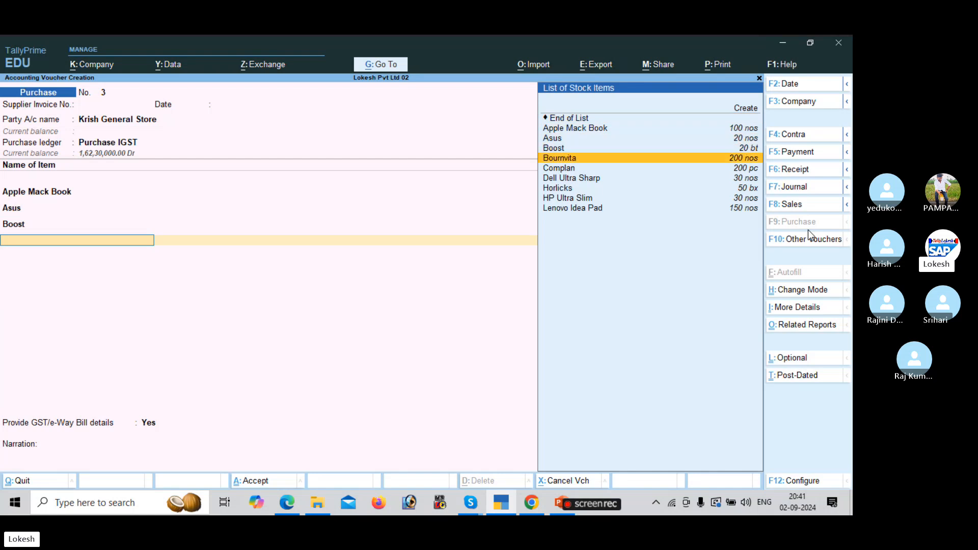
key("Return")
Add Bournvita: quantity 50 at a rate of 350.
key("alt+Tab")
key("alt+Tab")
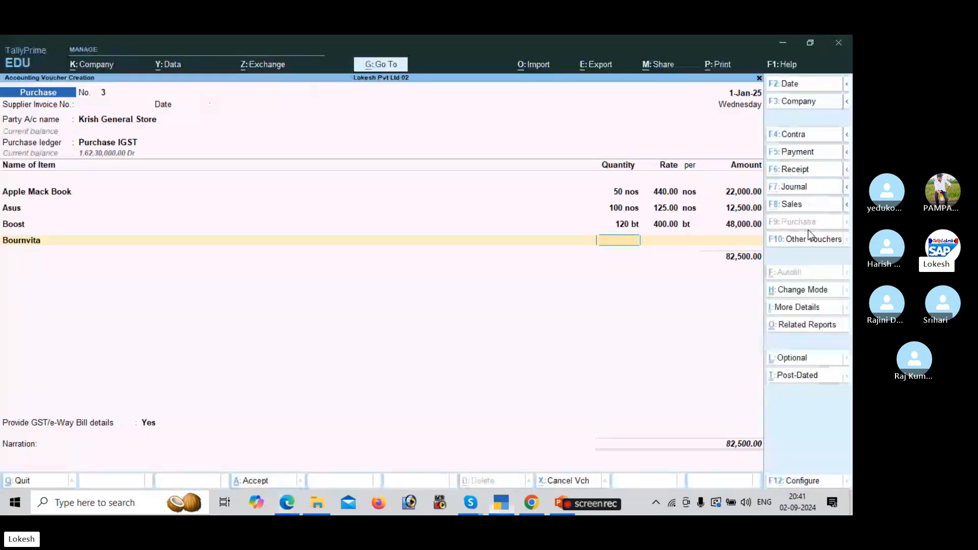
type("50")
key("Return")
type("350")
key("Return")
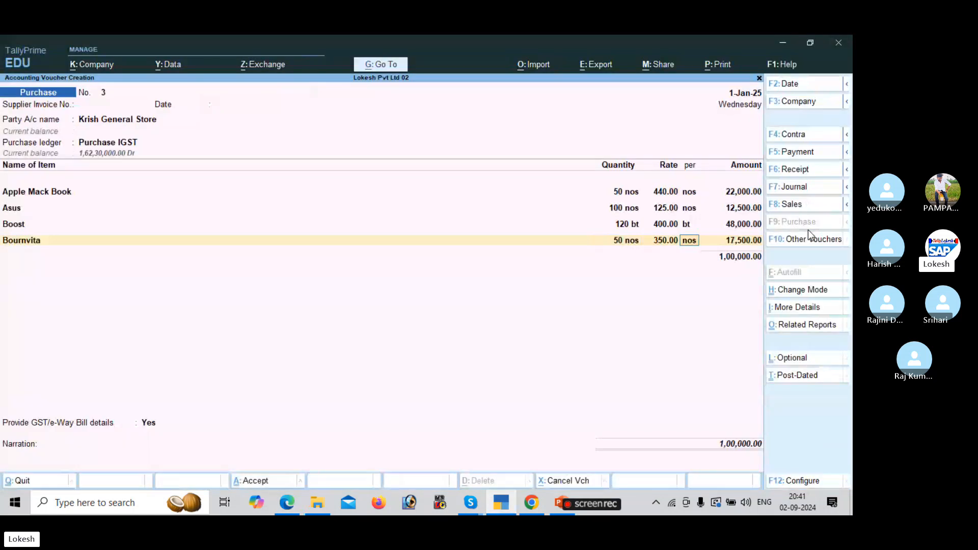
key("Return")
key("Return")
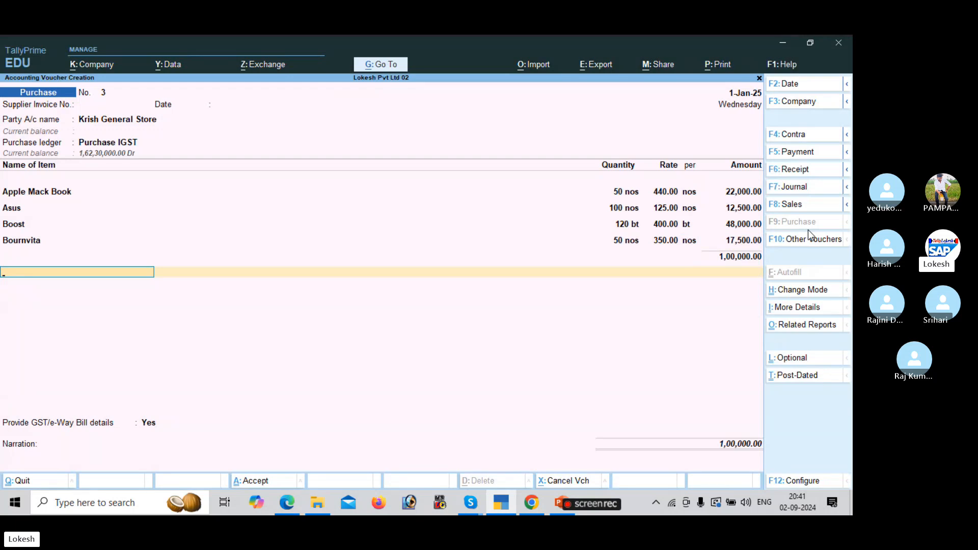
Put the existing Discount Received ledger on the purchase voucher after abandoning a duplicate creation.
key("alt+c")
type("Discount a")
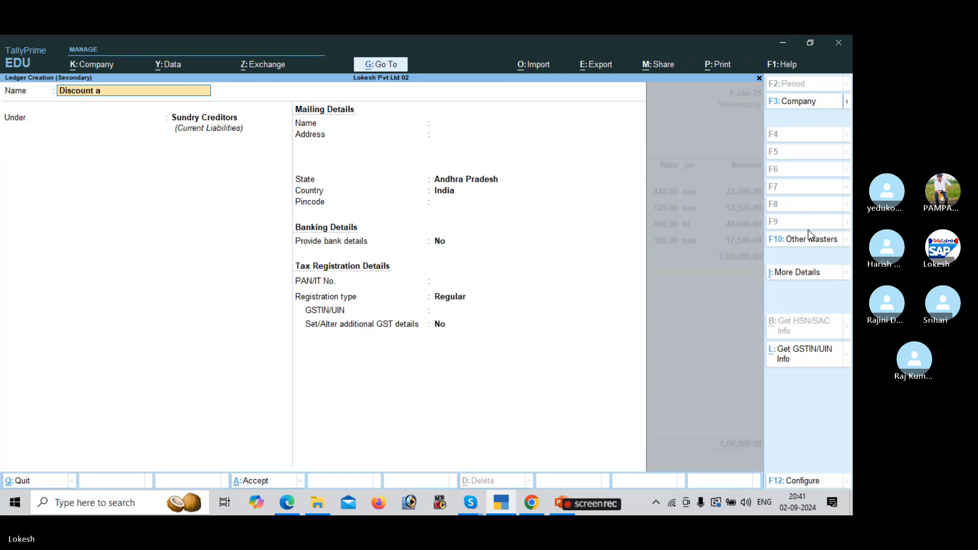
key("BackSpace")
type("Received")
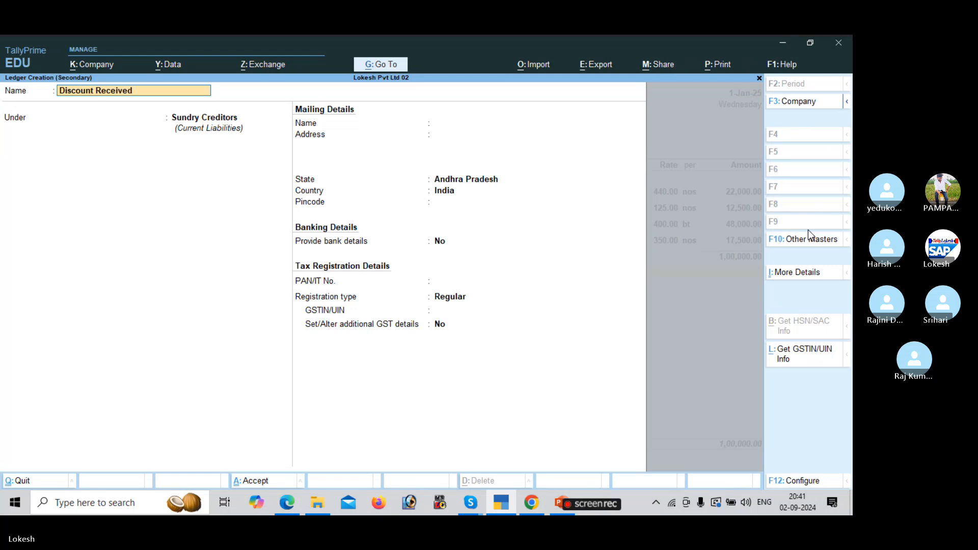
key("Return")
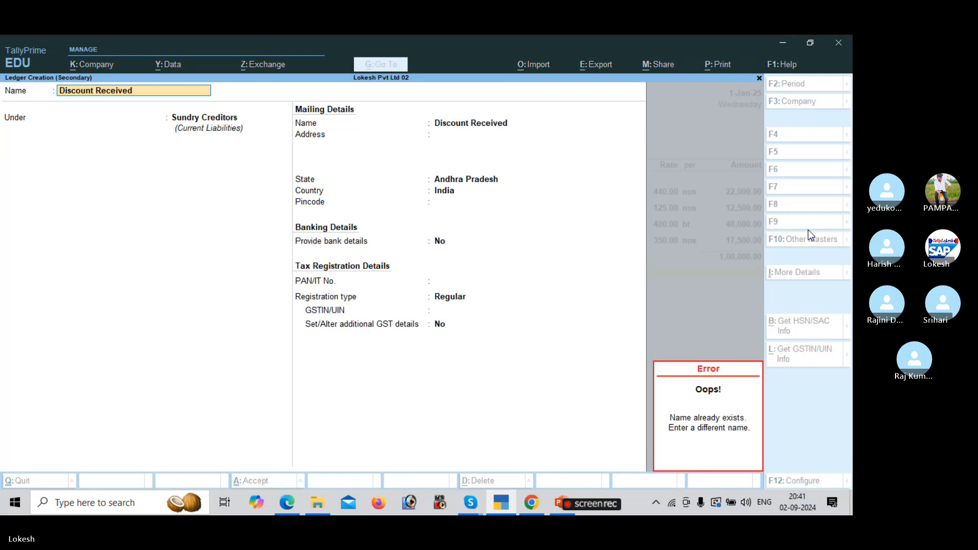
key("Escape")
key("Escape")
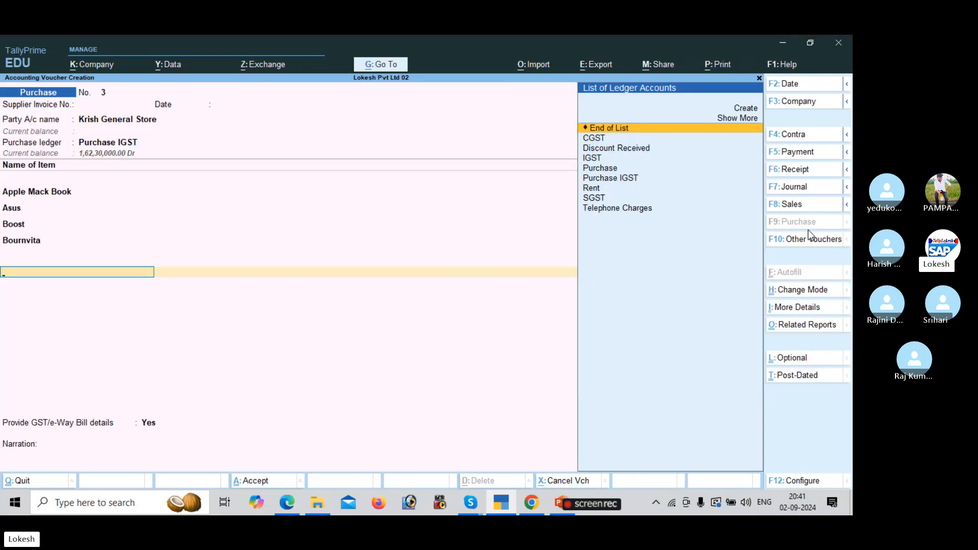
type("d")
key("Return")
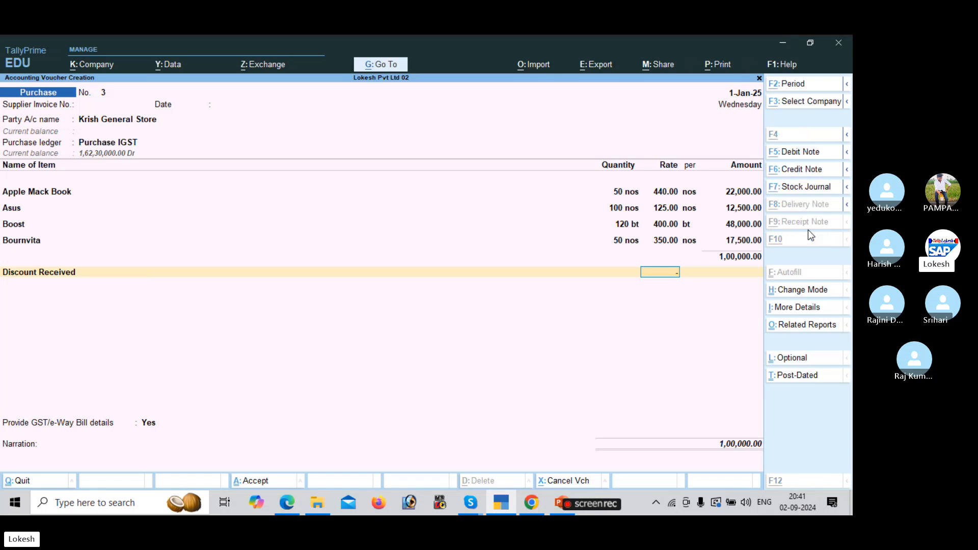
Enter the Discount Received amount as (-)4,200 instead of a 5% rate.
key("alt+Tab")
key("alt+Tab")
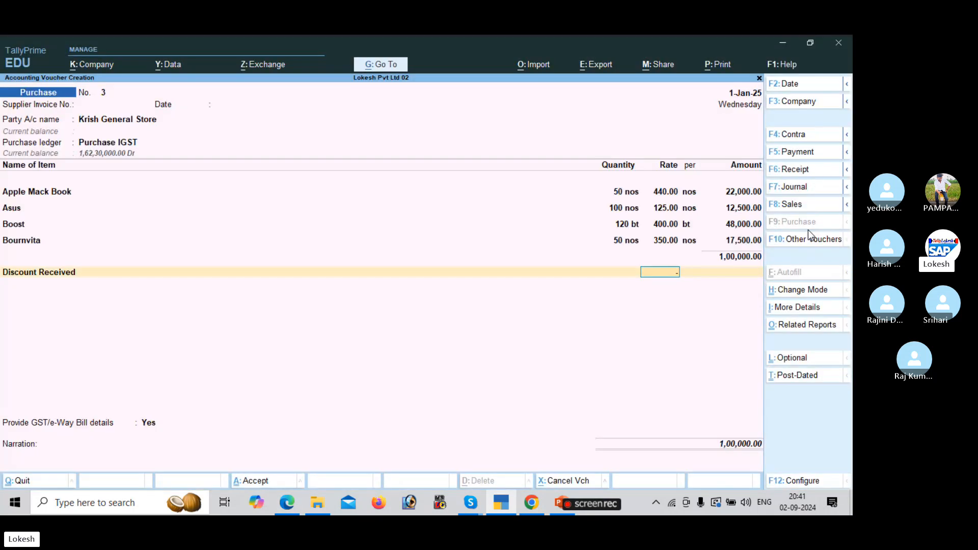
type("-5")
key("Return")
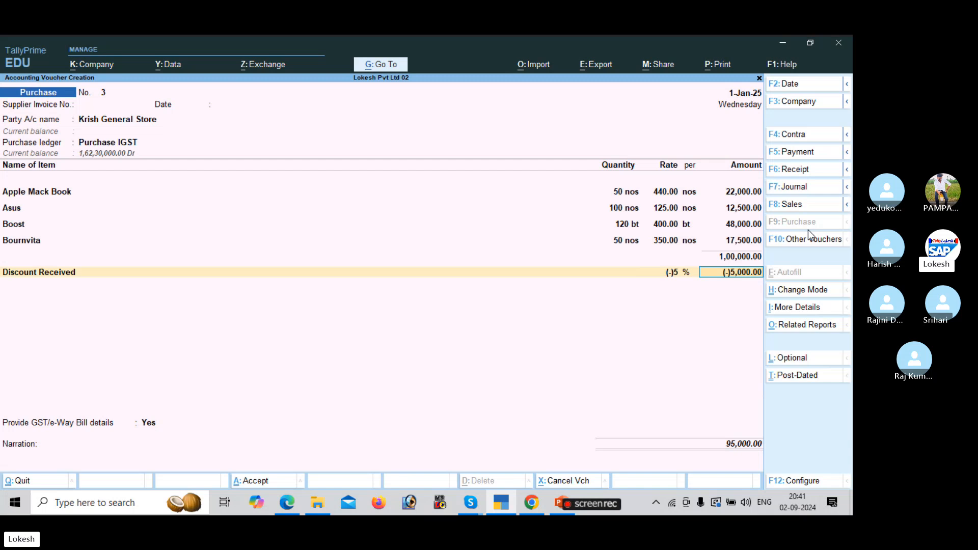
key("BackSpace")
key("space")
key("Return")
key("alt+Tab")
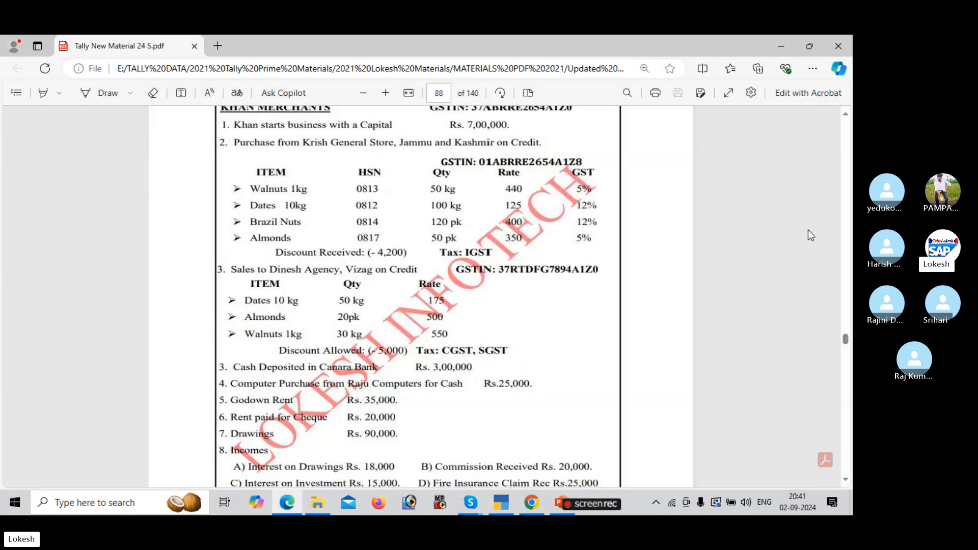
key("alt+Tab")
type("-4200")
key("Return")
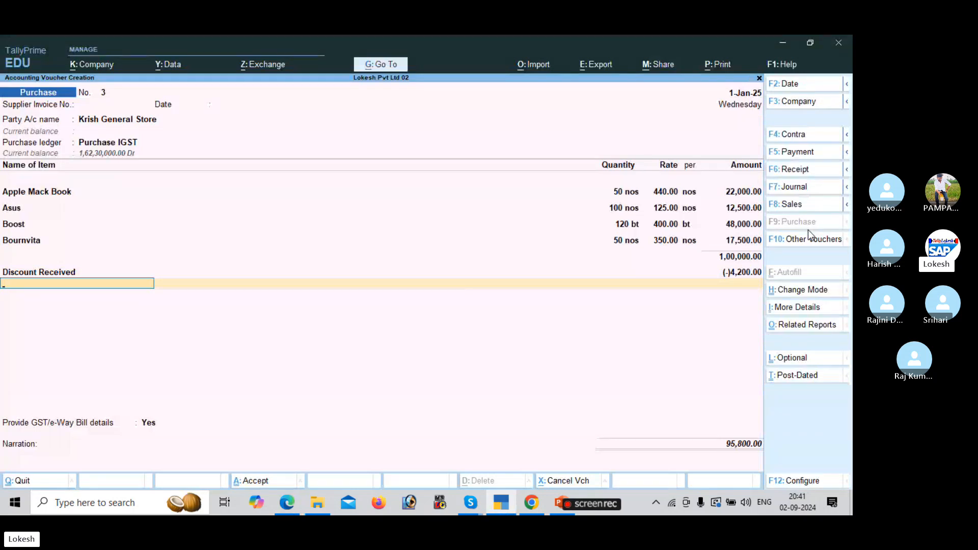
Replace CGST with IGST of 13,010, set GST/e-Way Bill details to No, and save.
type("cg")
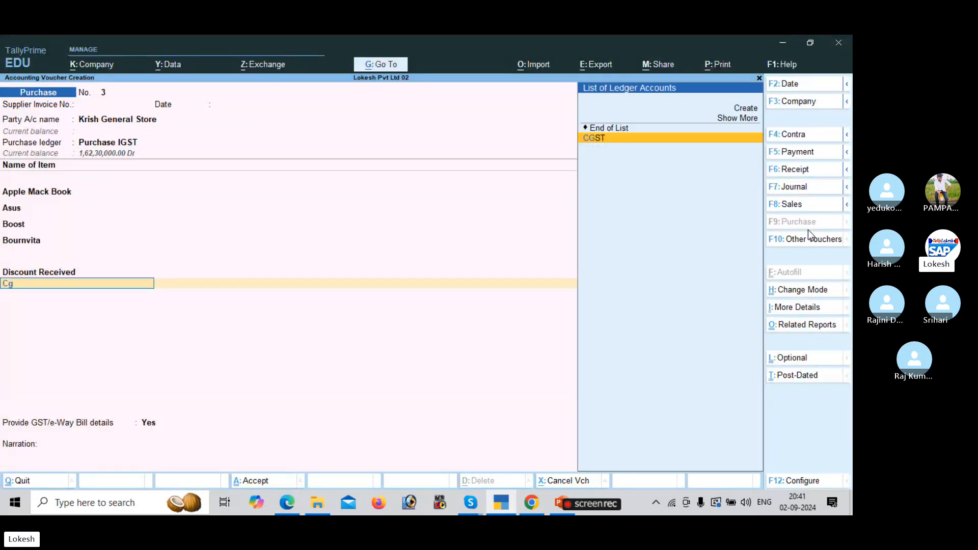
key("Return")
key("BackSpace")
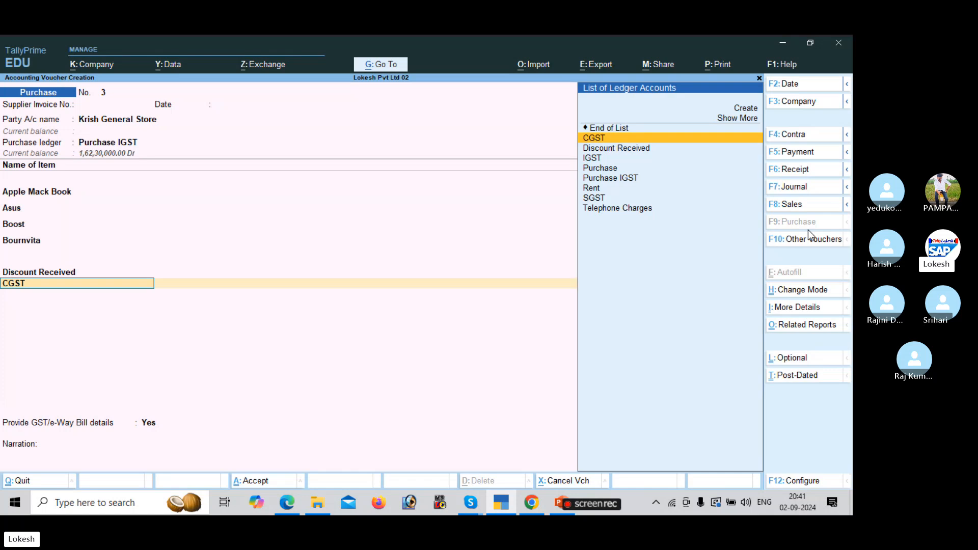
type("I")
key("Return")
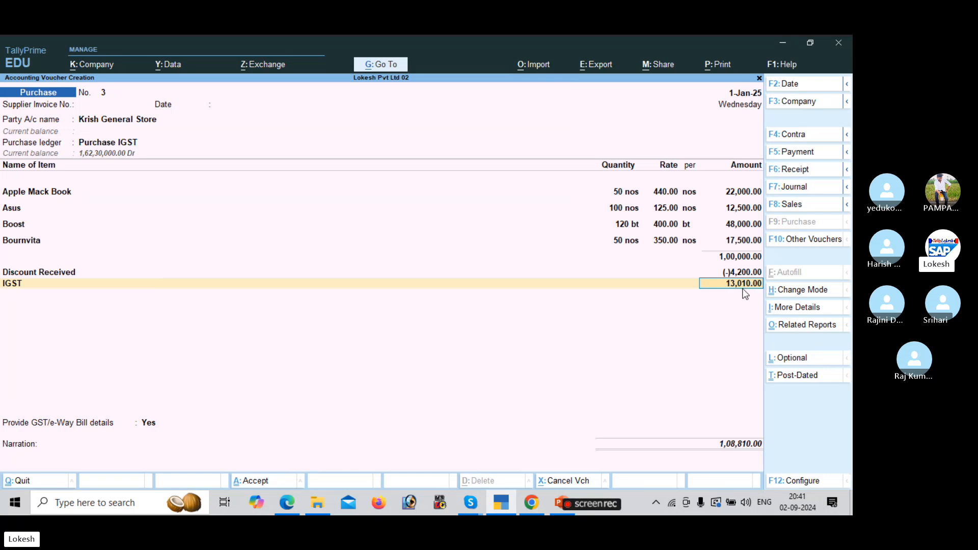
key("Return")
key("Return")
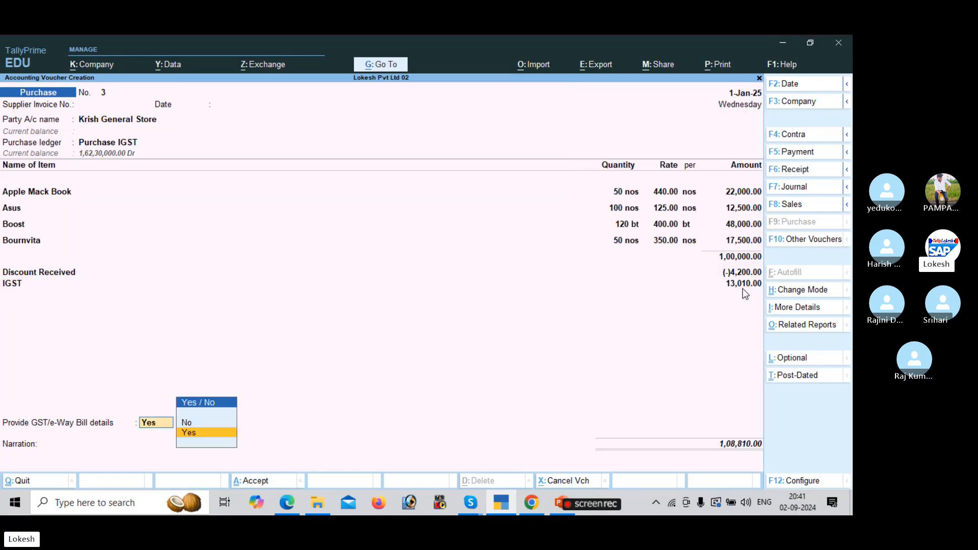
key("Up")
key("Return")
key("Return")
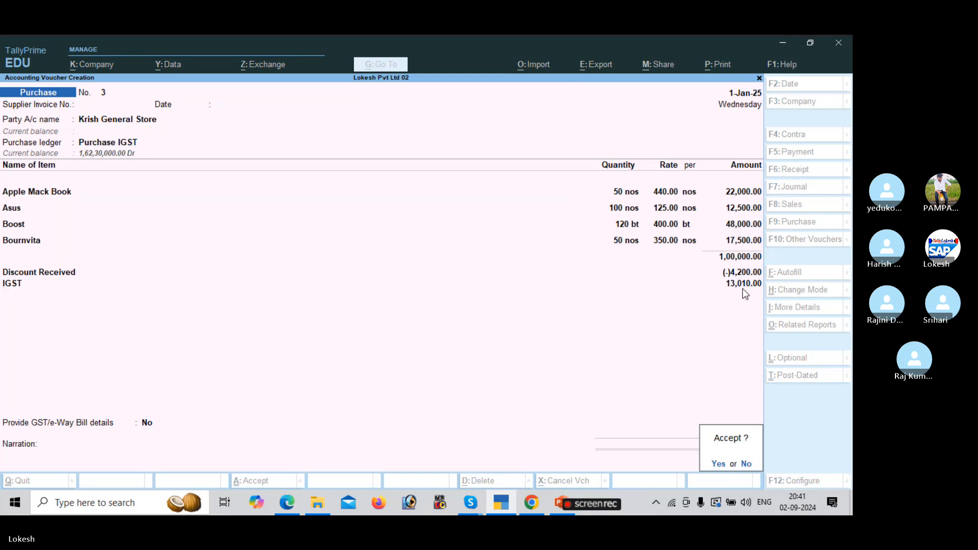
key("Return")
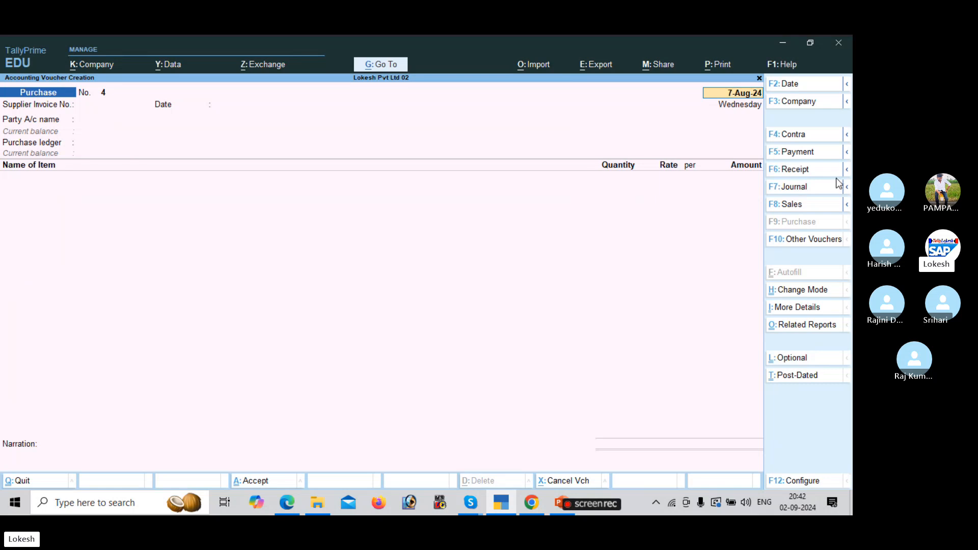
Switch to a sales voucher and start creating a new party ledger.
left_click(816, 206)
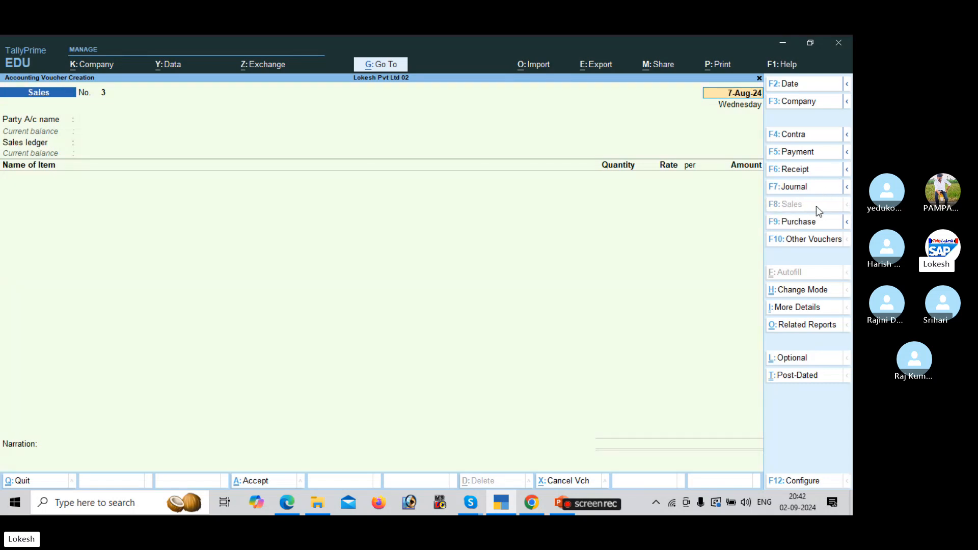
key("Return")
key("Return")
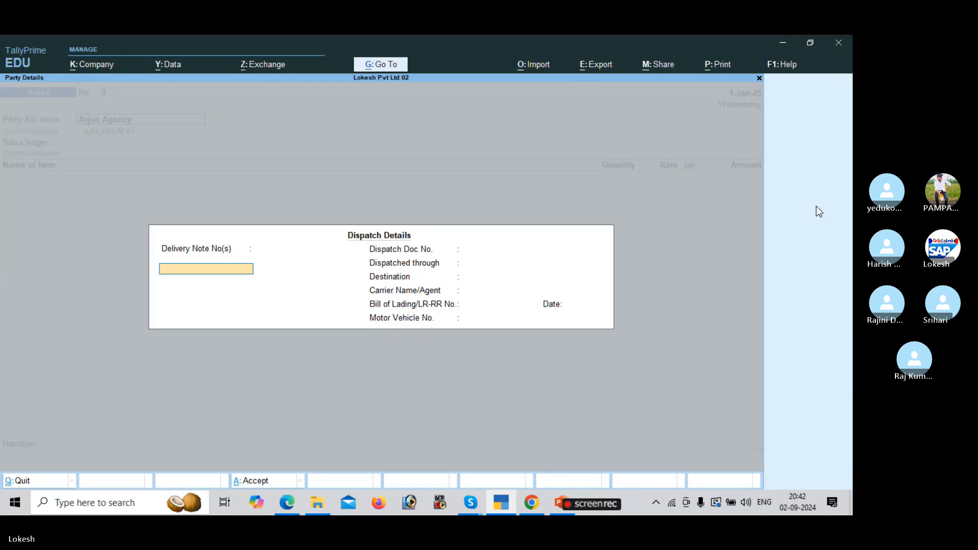
key("Escape")
key("alt+c")
key("alt+Tab")
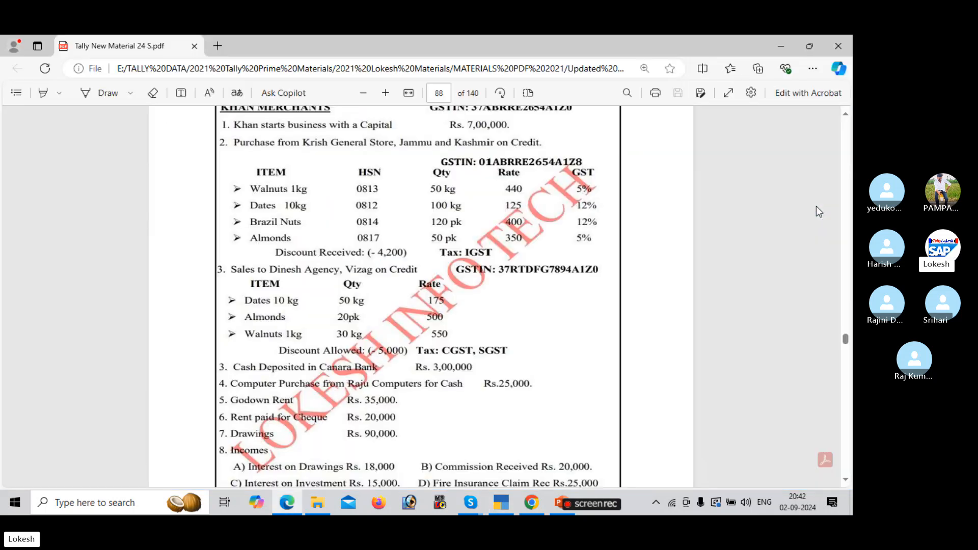
scroll(816, 206, "down", 1)
key("alt+Tab")
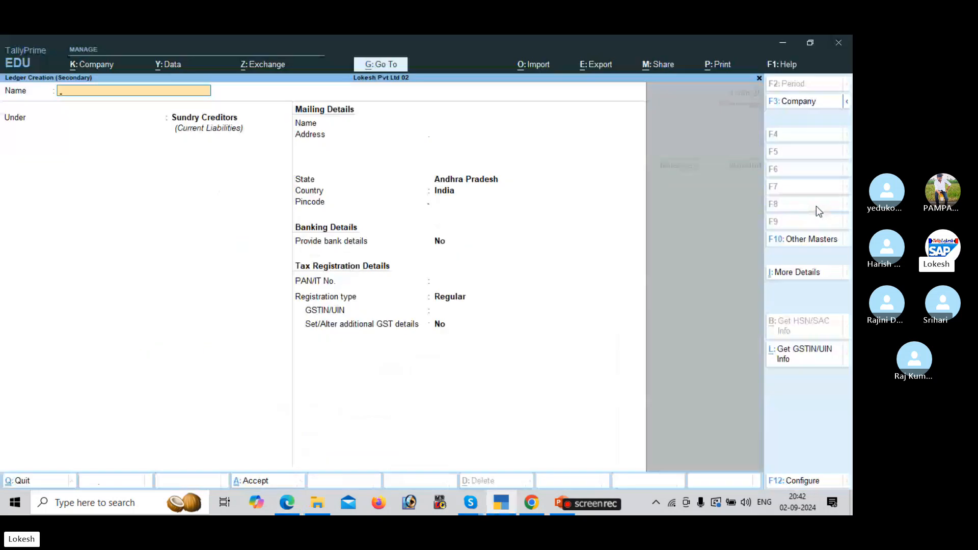
Create Dinesh Agency under Sundry Debtors in Andhra Pradesh, Regular registration with its GSTIN.
type("Dinesh Agency")
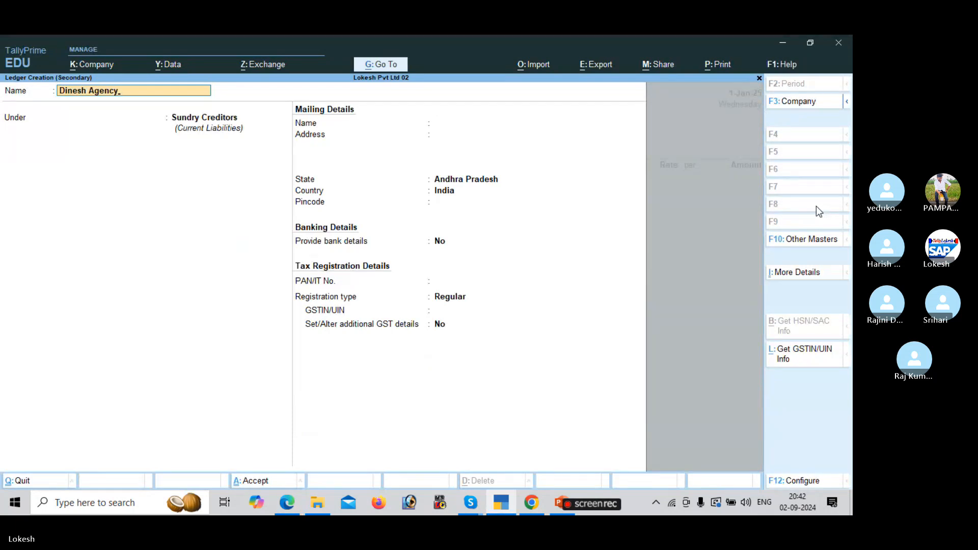
key("Return")
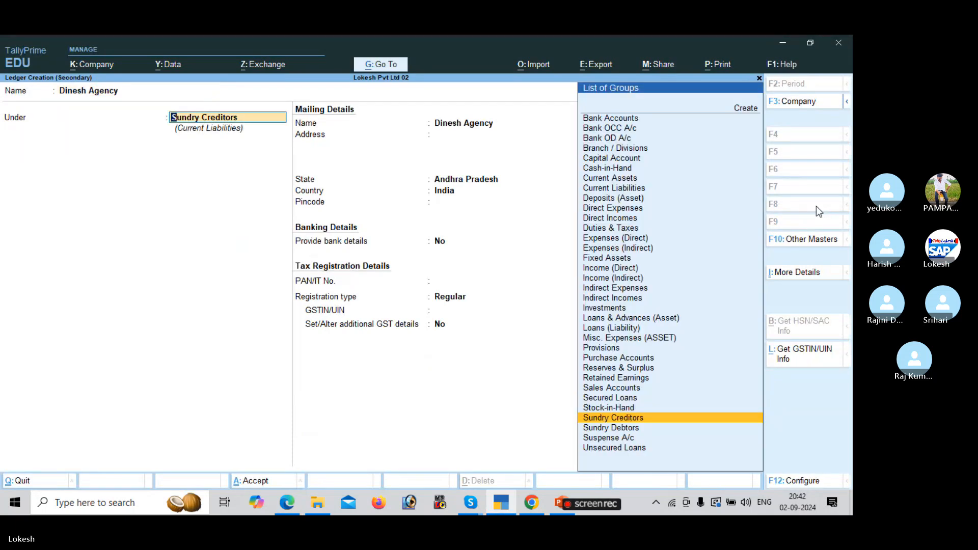
type("Sun")
key("Down")
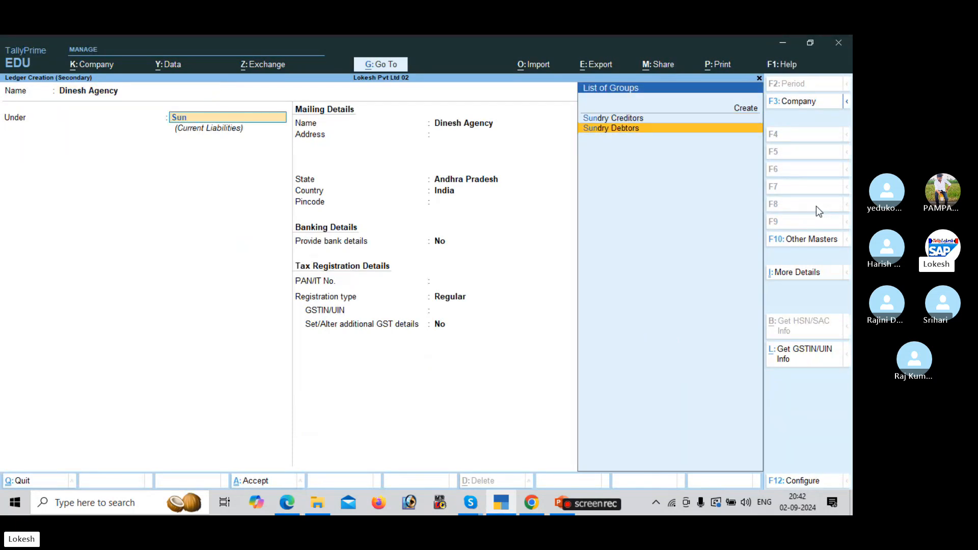
key("Return")
key("Return")
key("Return")
key("alt+Tab")
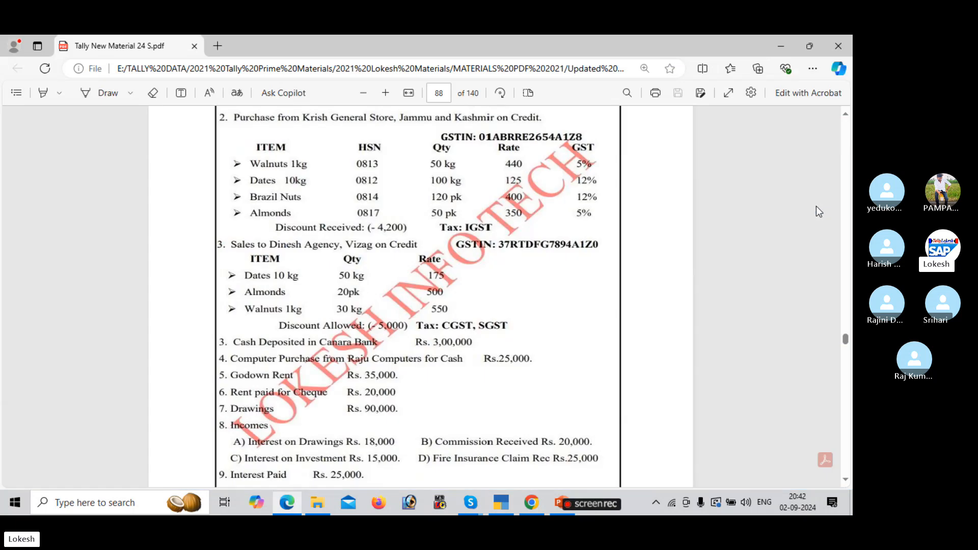
key("alt+Tab")
key("Return")
key("Return")
key("Return")
key("Return")
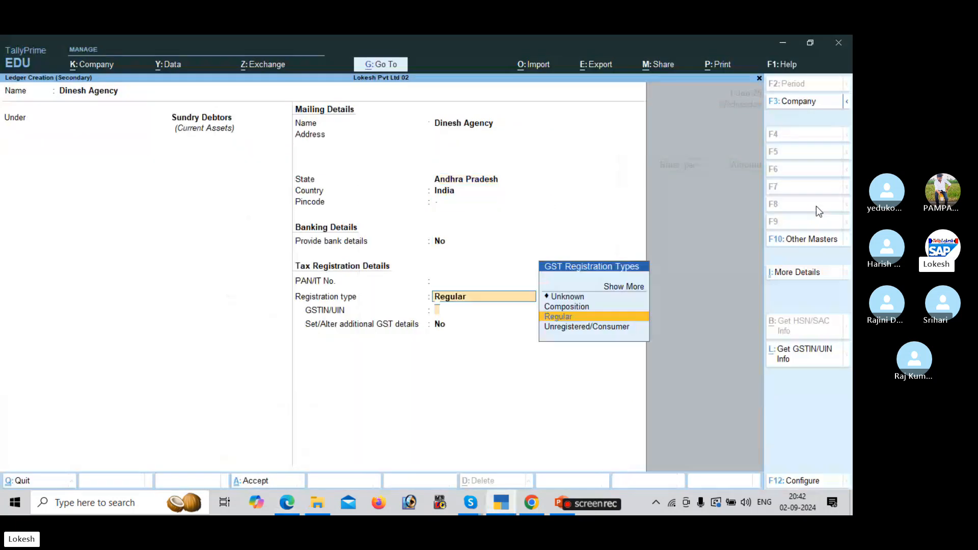
key("Return")
type("37")
key("Return")
key("Return")
key("Return")
key("Return")
key("Return")
key("Return")
key("Return")
key("Return")
key("Return")
key("Return")
key("Return")
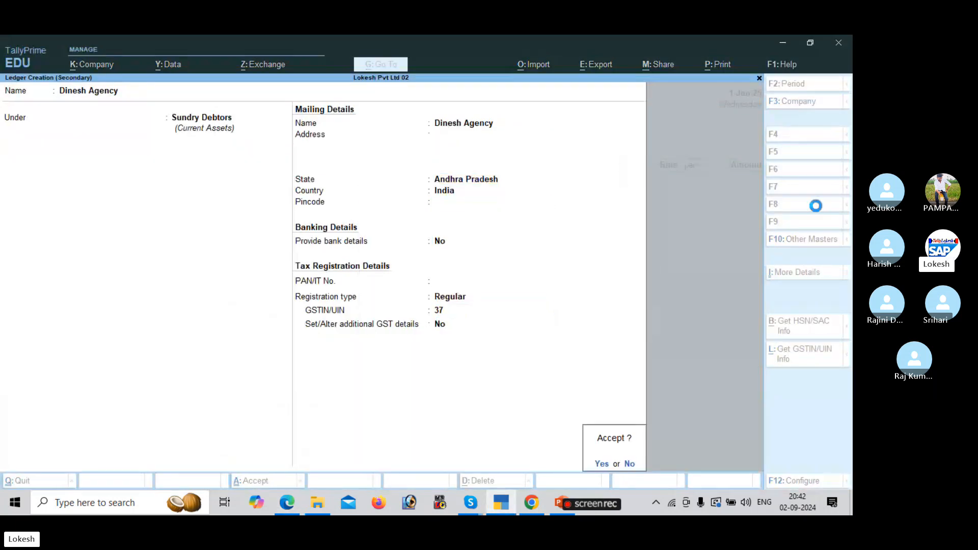
key("Return")
key("Return")
key("Return")
key("Return")
key("Return")
key("Return")
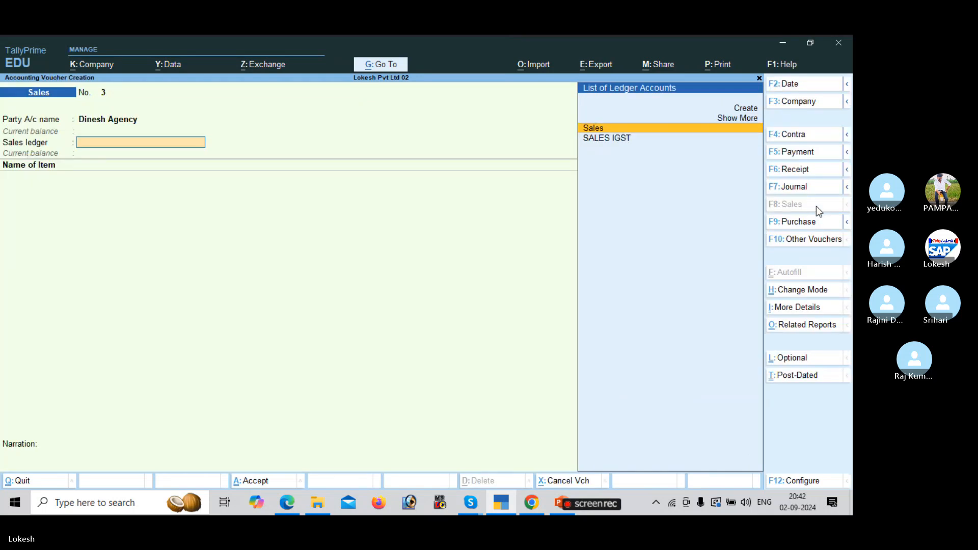
key("Return")
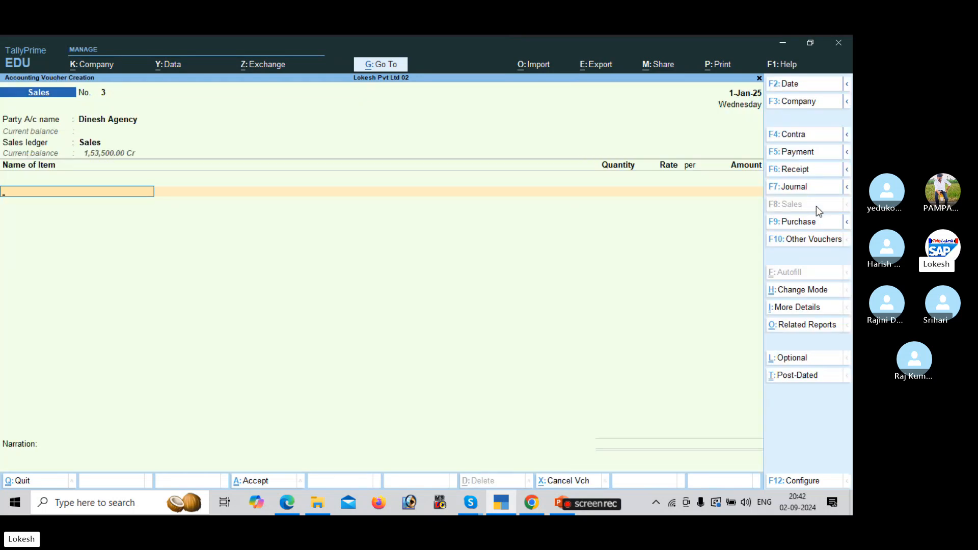
Choose the Sales ledger and add Apple Mack Book, 50 at rate 175.
key("alt+Tab")
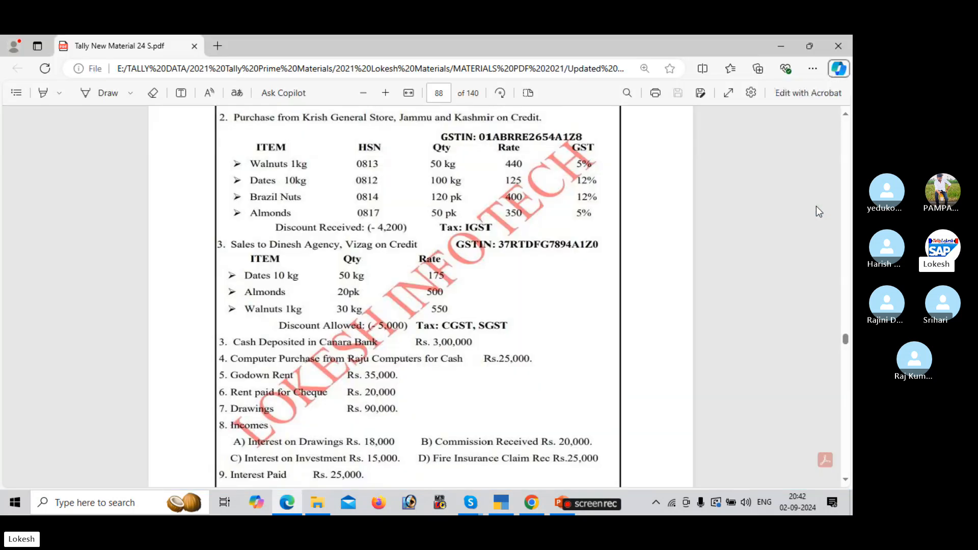
key("alt+Tab")
key("Down")
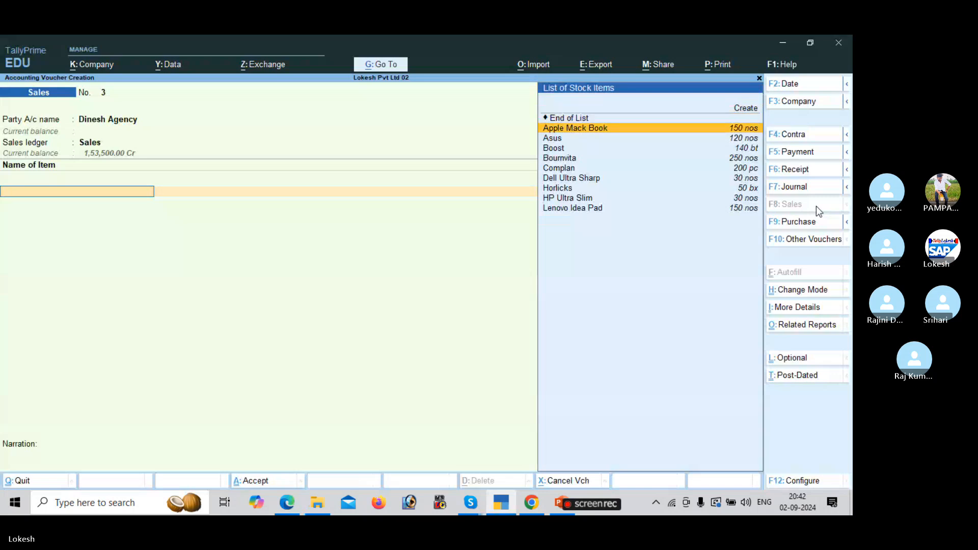
key("Return")
key("alt+Tab")
key("alt+Tab")
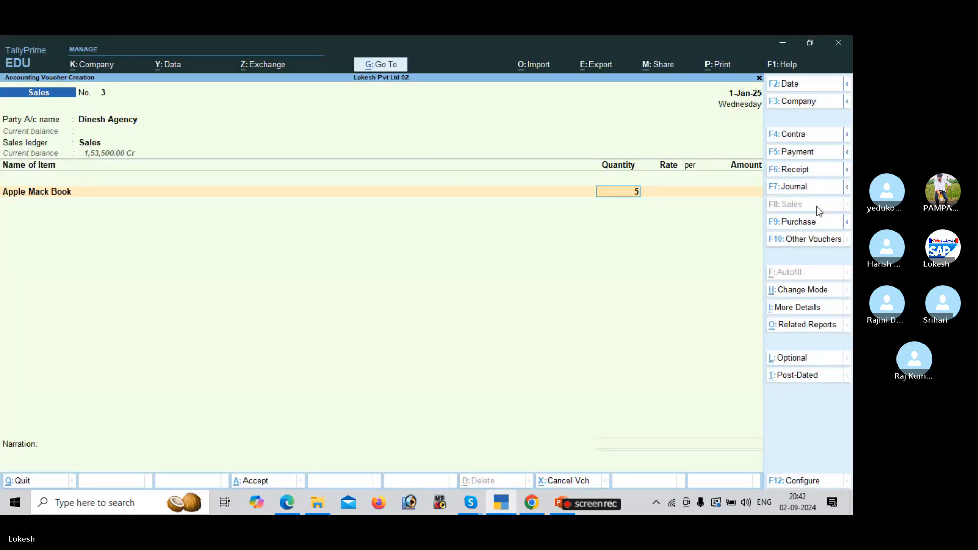
type("50")
key("Return")
type("175")
key("Return")
key("Return")
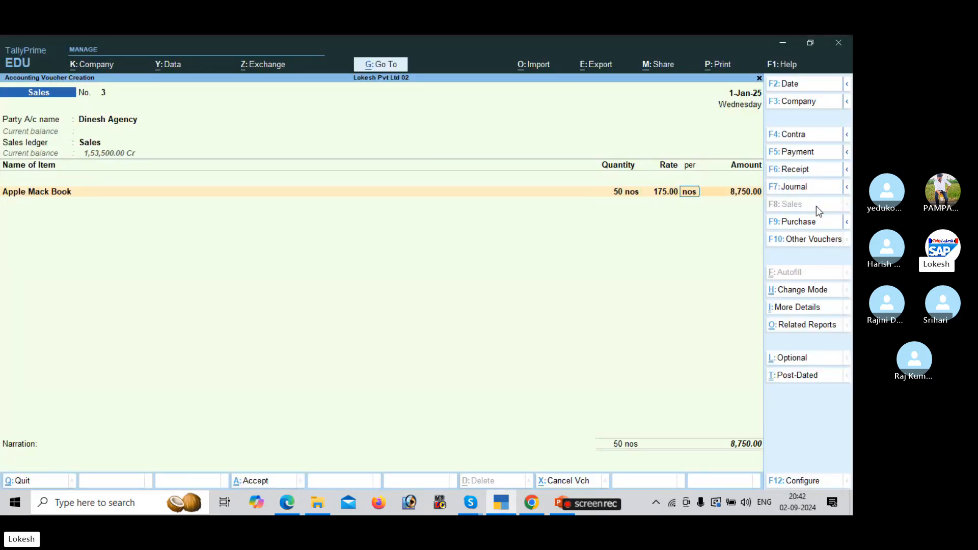
Add Asus as the second item, 20 nos at rate 500.
key("alt+Tab")
key("alt+Tab")
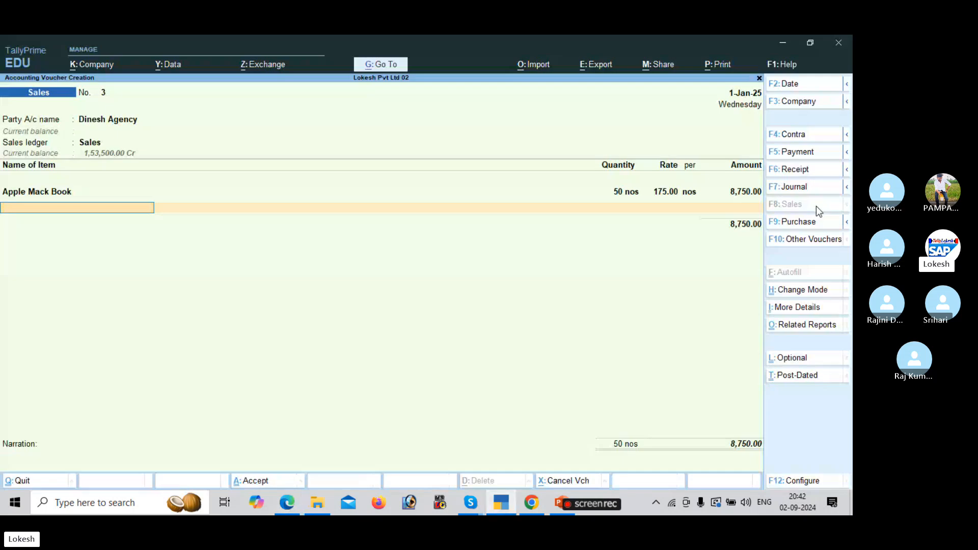
key("Down")
key("Down")
key("Return")
key("alt+Tab")
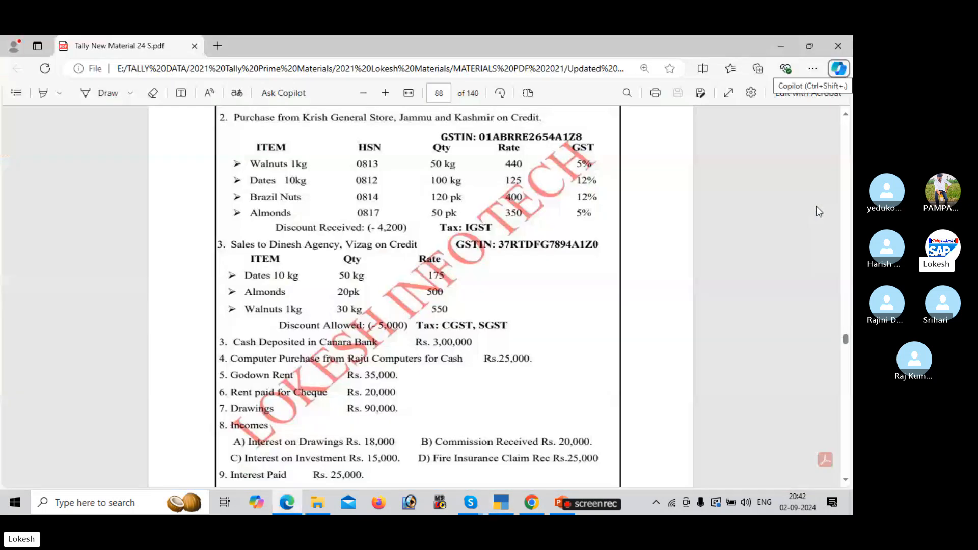
key("alt+Tab")
type("20")
key("Return")
key("alt+Tab")
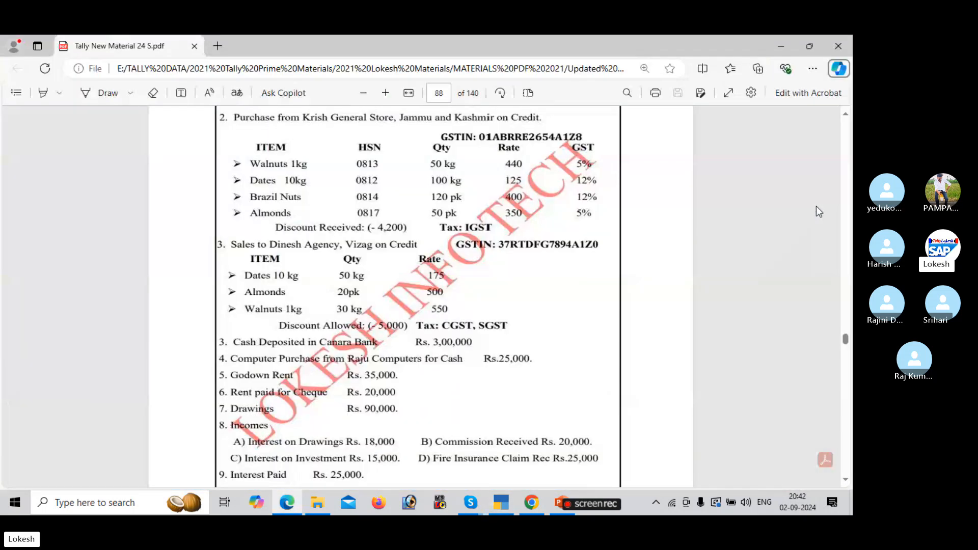
key("alt+Tab")
type("500")
key("Return")
Add Boost as the third item, 30 bt at rate 550.
key("Return")
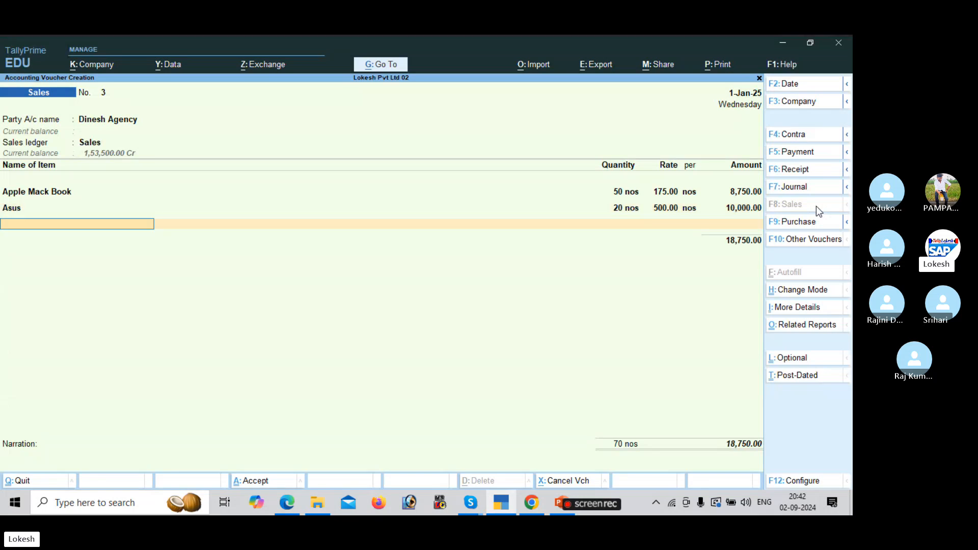
key("Down")
key("Down")
key("Down")
key("Return")
key("alt+Tab")
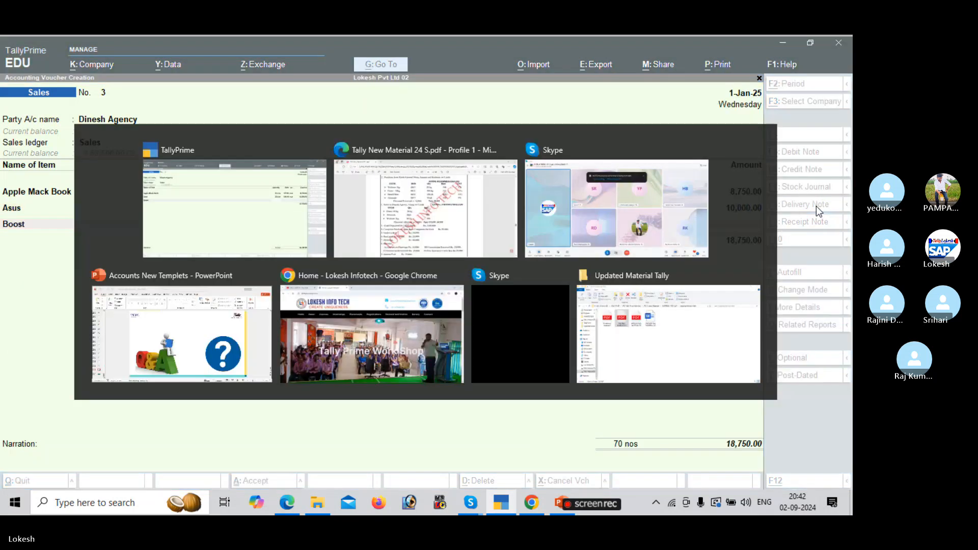
key("alt+Tab")
type("30")
key("Return")
type("550")
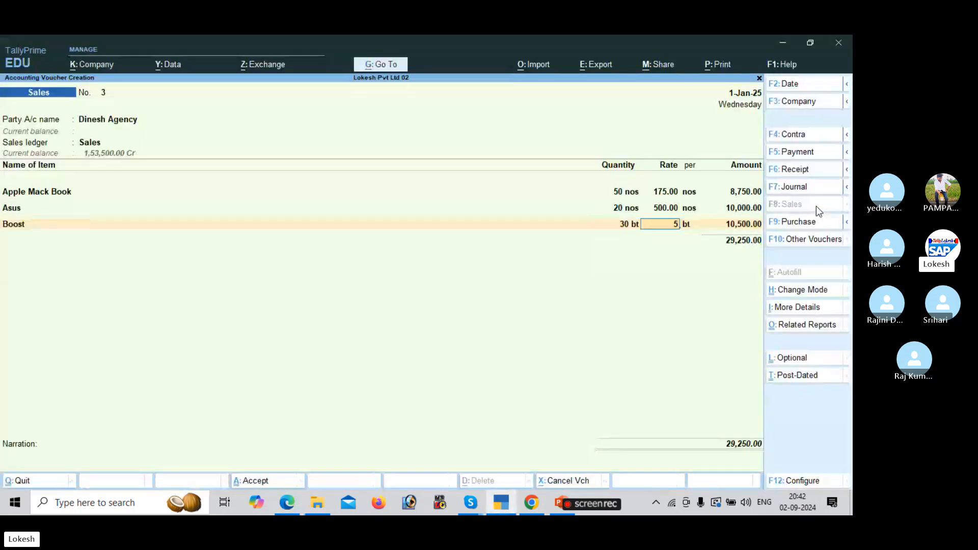
key("Return")
key("Return")
key("Return")
key("alt+Tab")
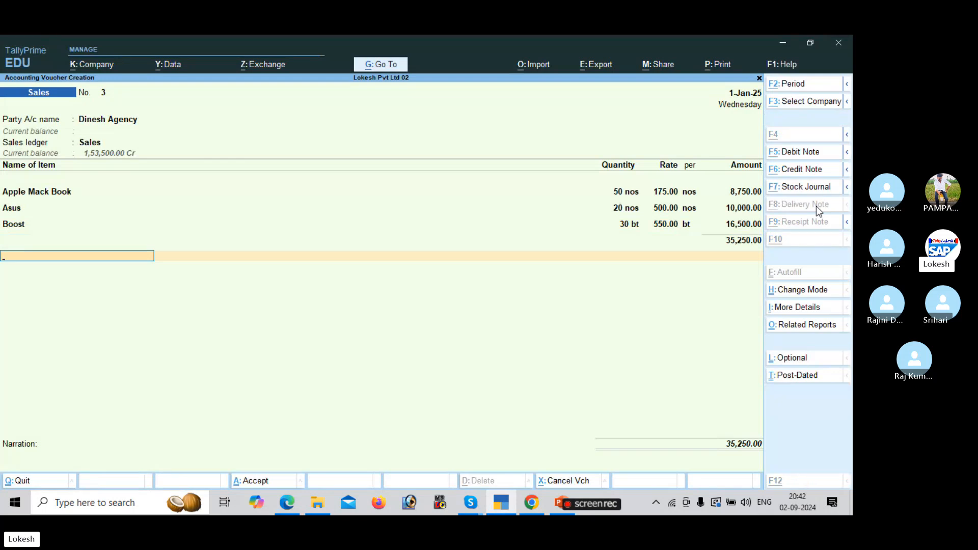
key("alt+Tab")
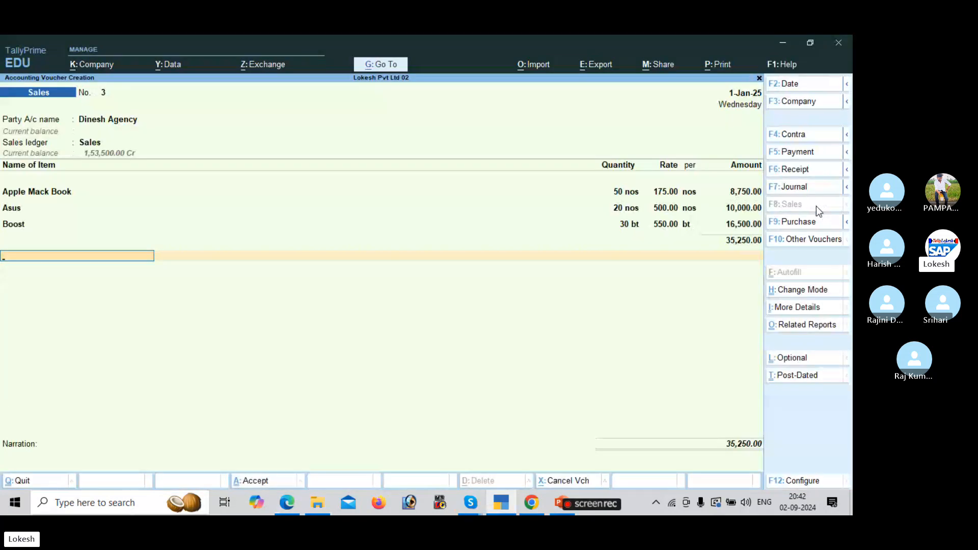
Create Discount Allowed under Indirect Expenses with Services supply type, then enter -5000.
key("alt+c")
type("D")
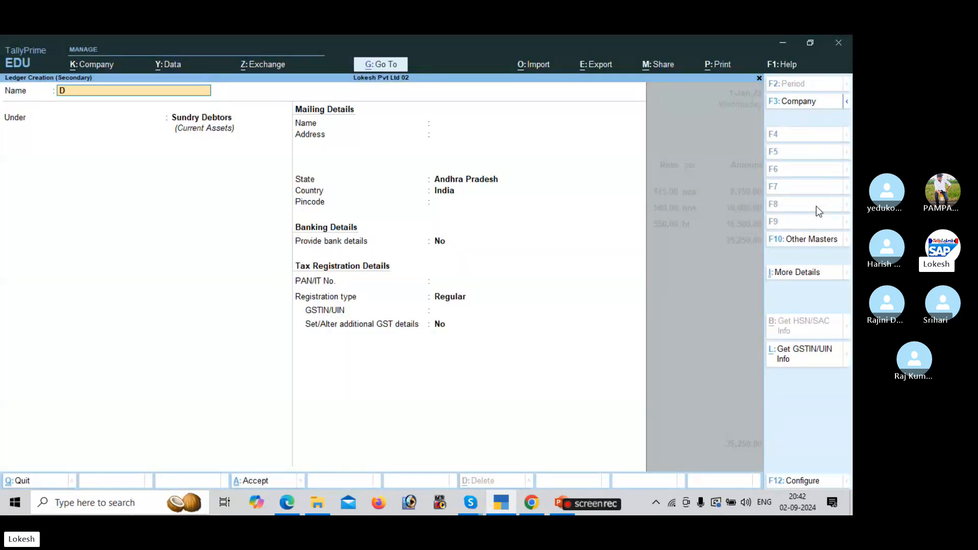
type("iscount allowed")
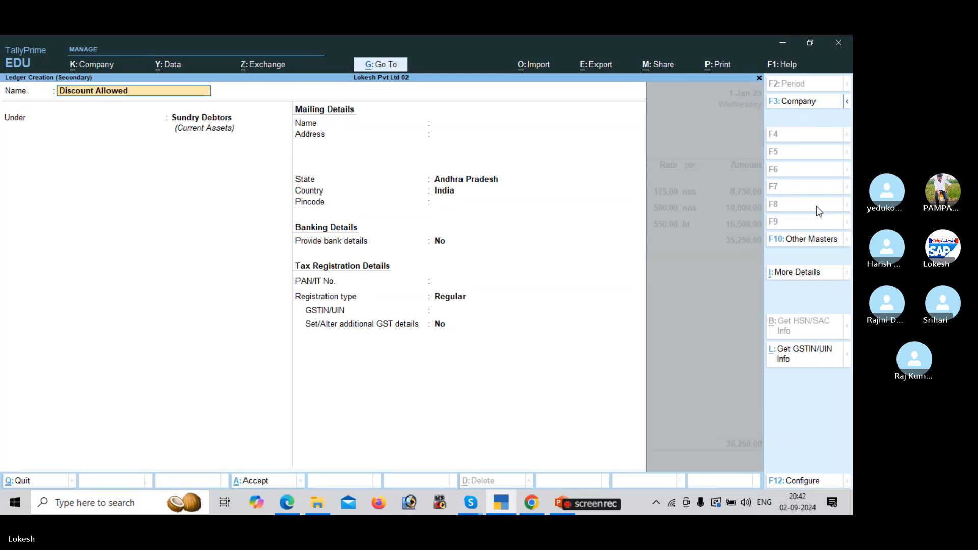
key("Return")
type("Ind")
key("Down")
key("Down")
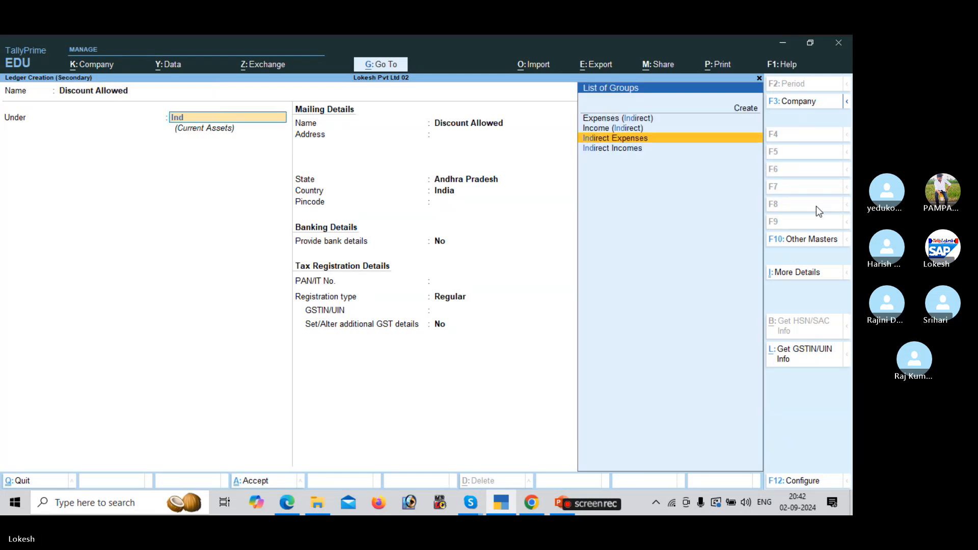
key("Return")
key("Return")
key("Return")
key("Return")
key("Return")
key("Return")
key("Return")
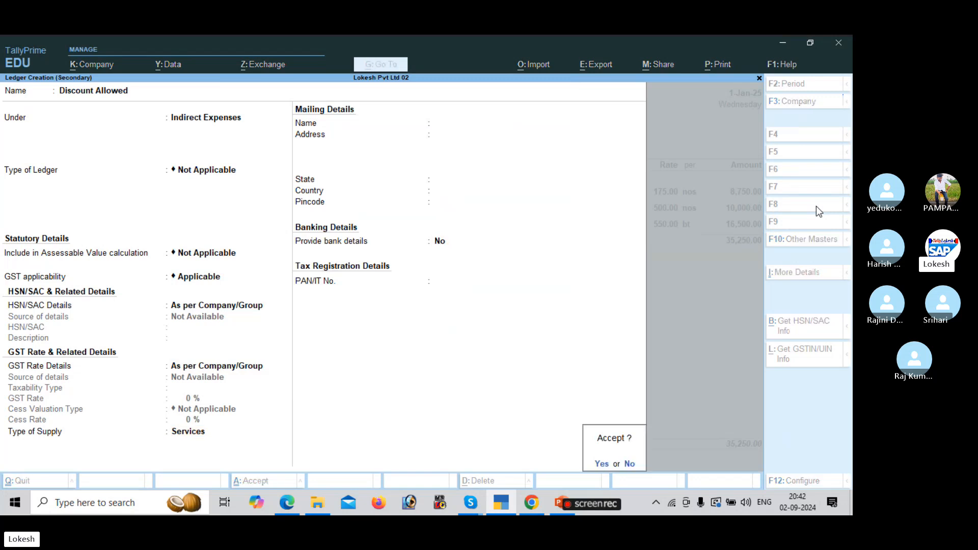
key("Return")
key("alt+Tab")
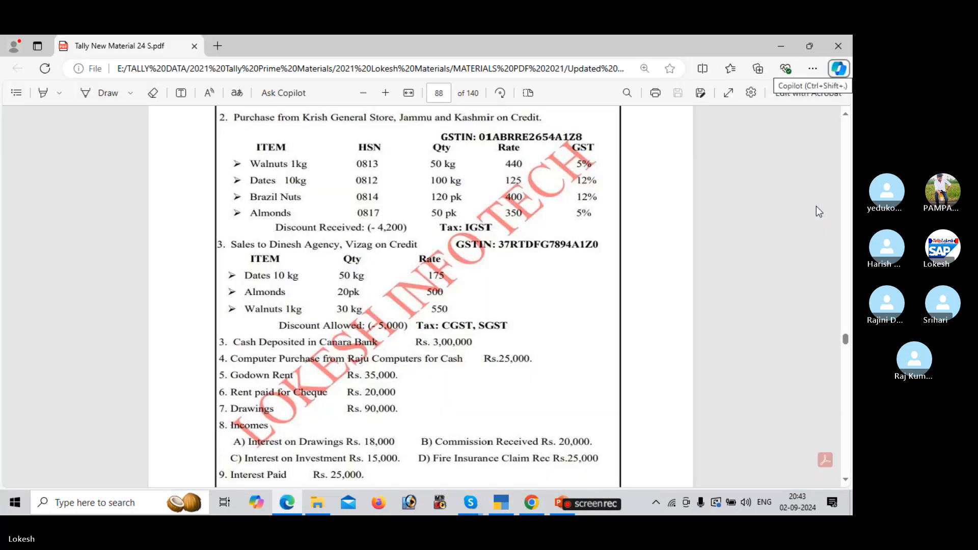
key("alt+Tab")
type("-5000")
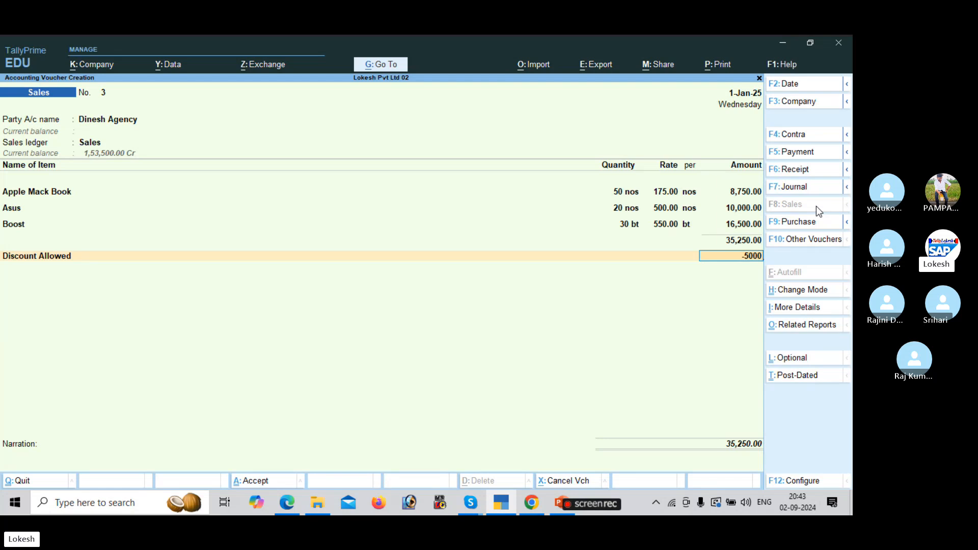
Accept the 5,000 discount, add CGST and SGST of 2,600 each, and save at 35,450.
key("Return")
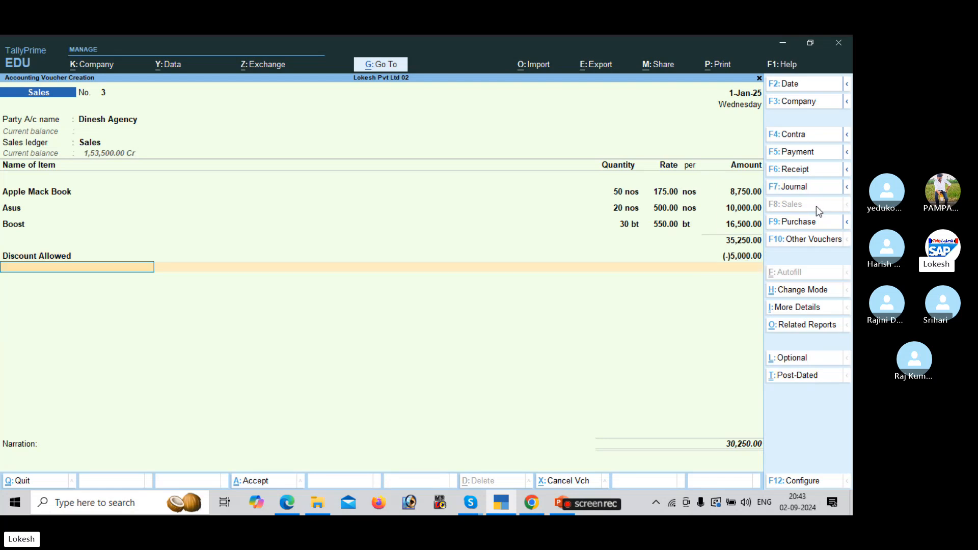
type("Cg")
key("Return")
key("Return")
type("Sg")
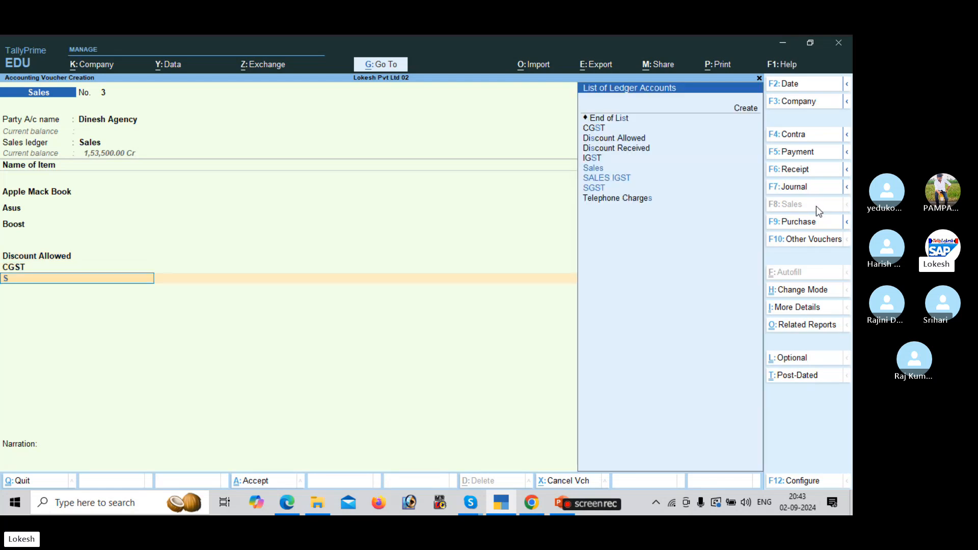
key("Return")
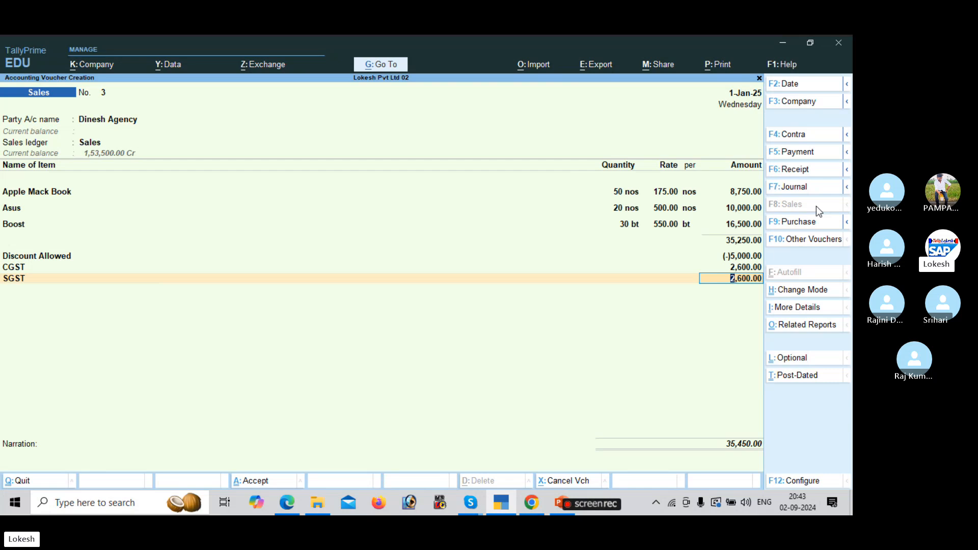
key("Return")
key("Return")
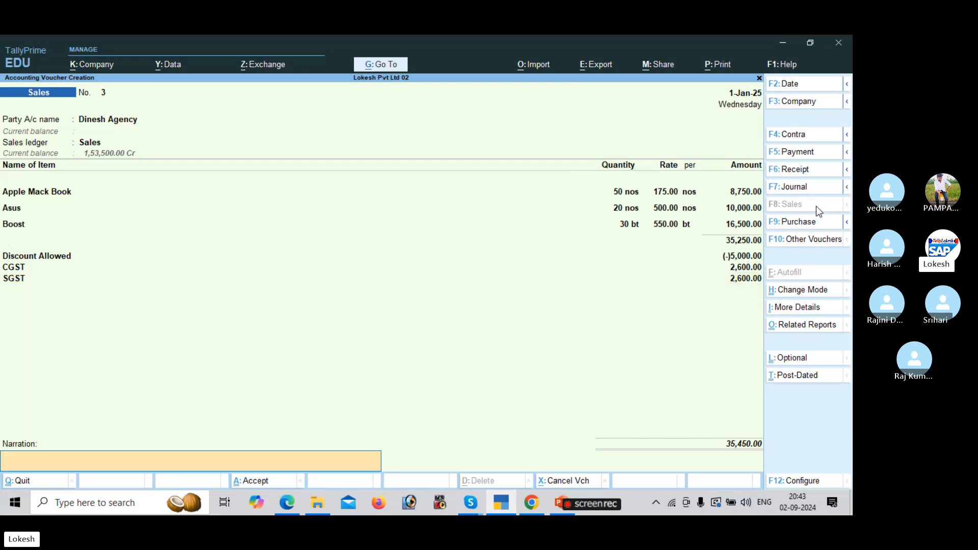
key("Return")
key("Return")
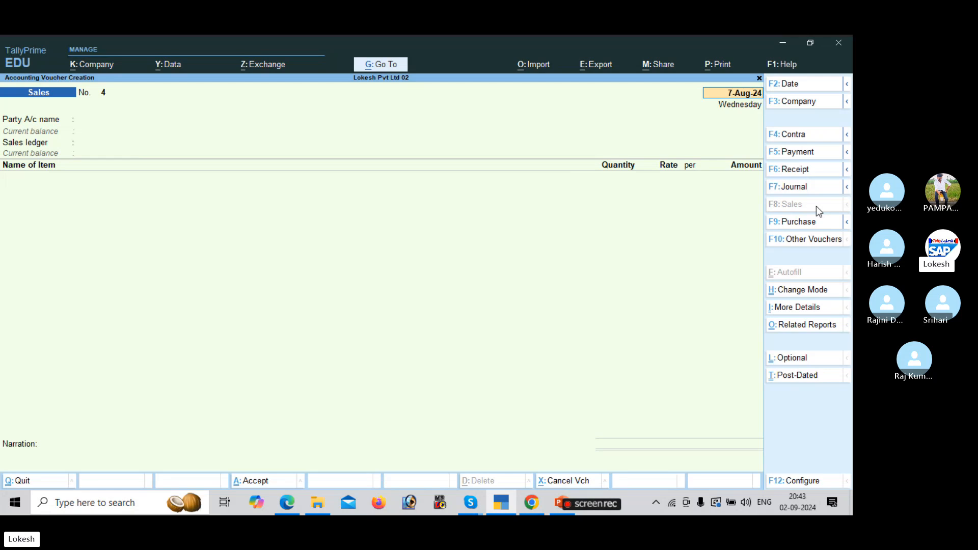
key("alt+Tab")
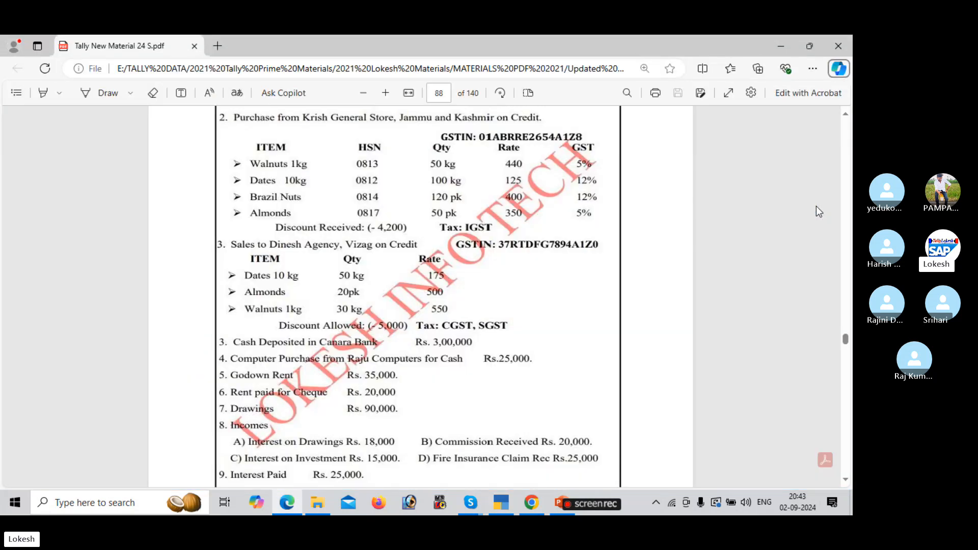
Scroll the exercise PDF down to Net Loss 19,000, then switch to the Skype call.
scroll(581, 308, "down", 2)
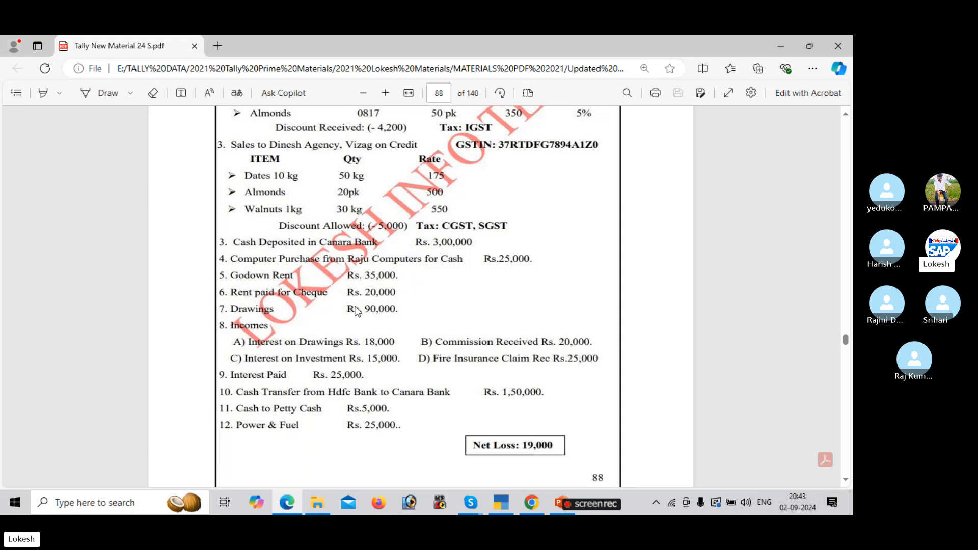
key("alt+Tab")
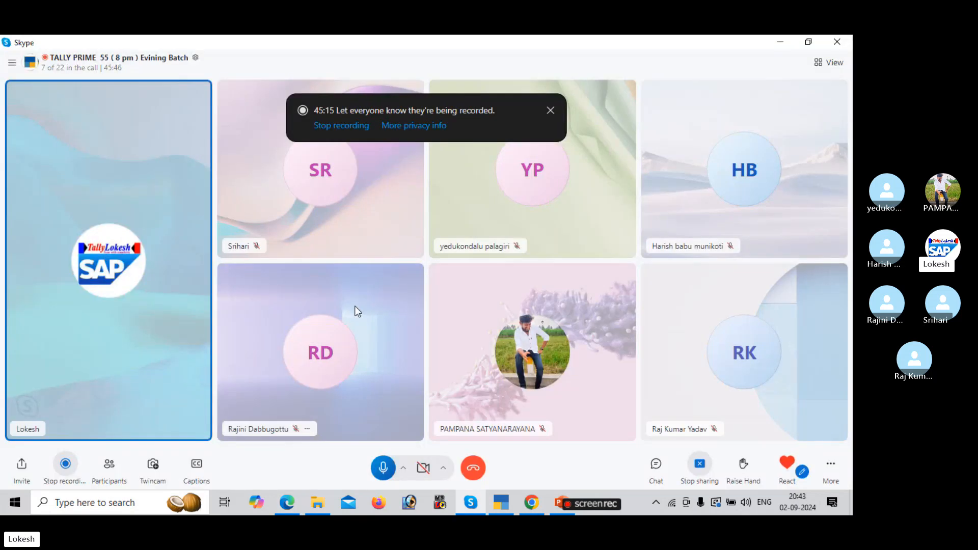